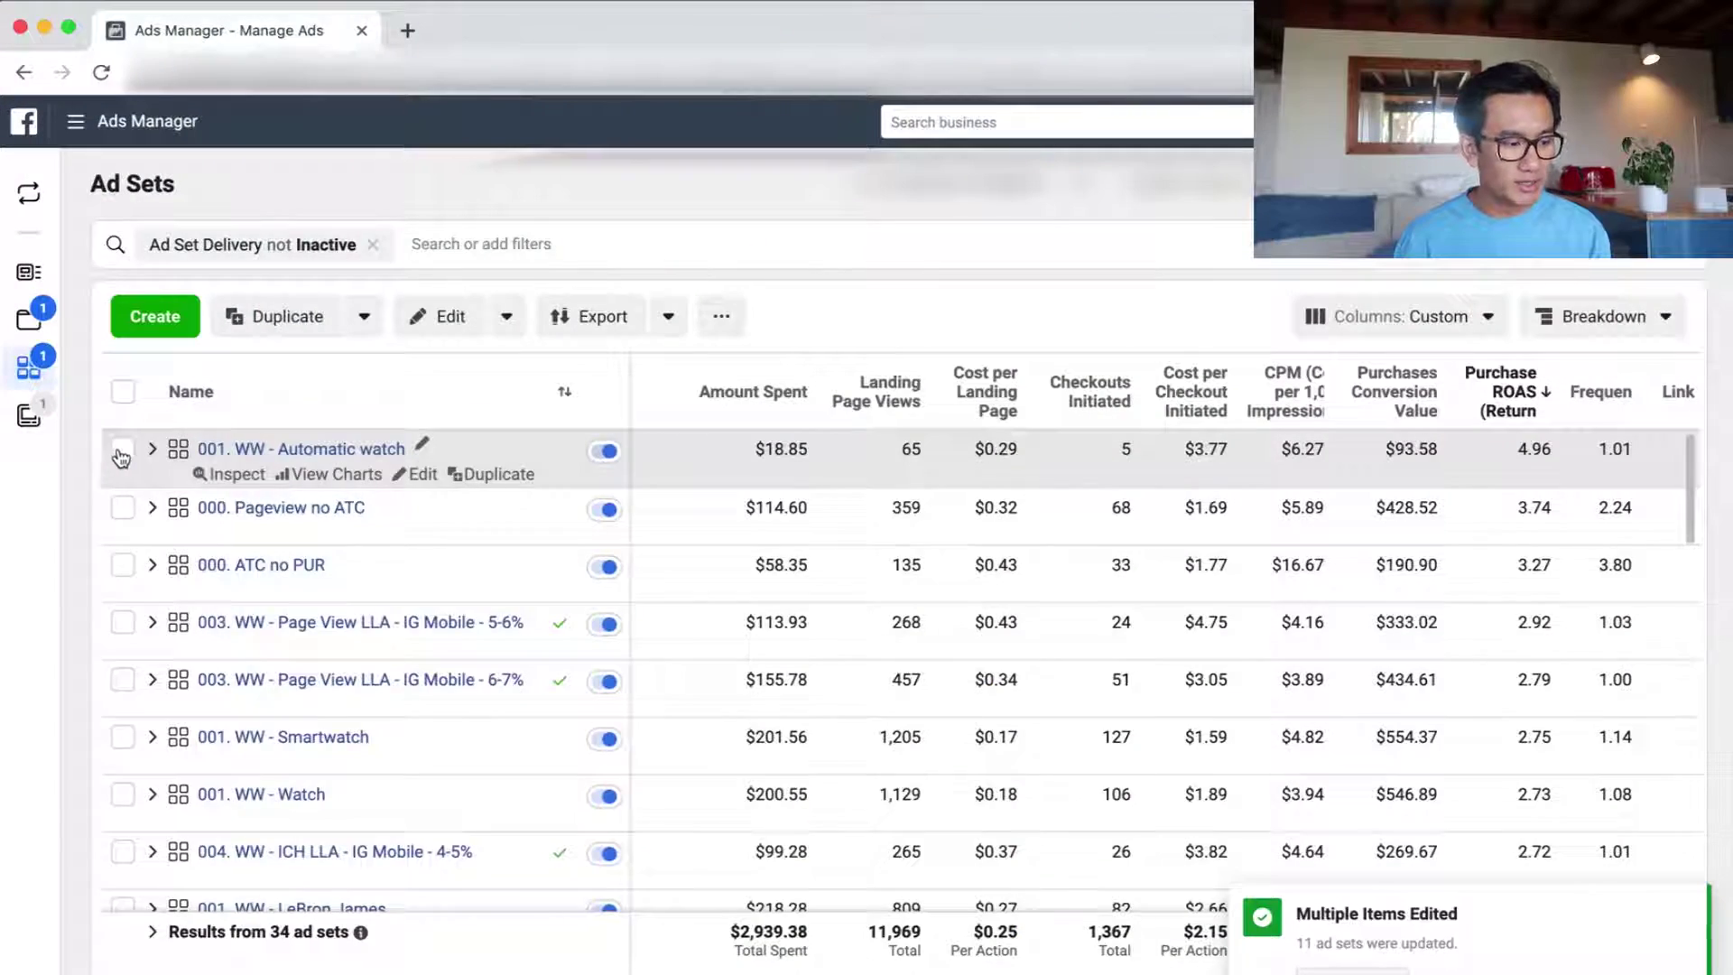
- Select the ad sets from Automatic watch down to the IN Page View LLA 4-6% one, leaving out Pageview no ATC and ATC no PUR
left_click(121, 453, "shift")
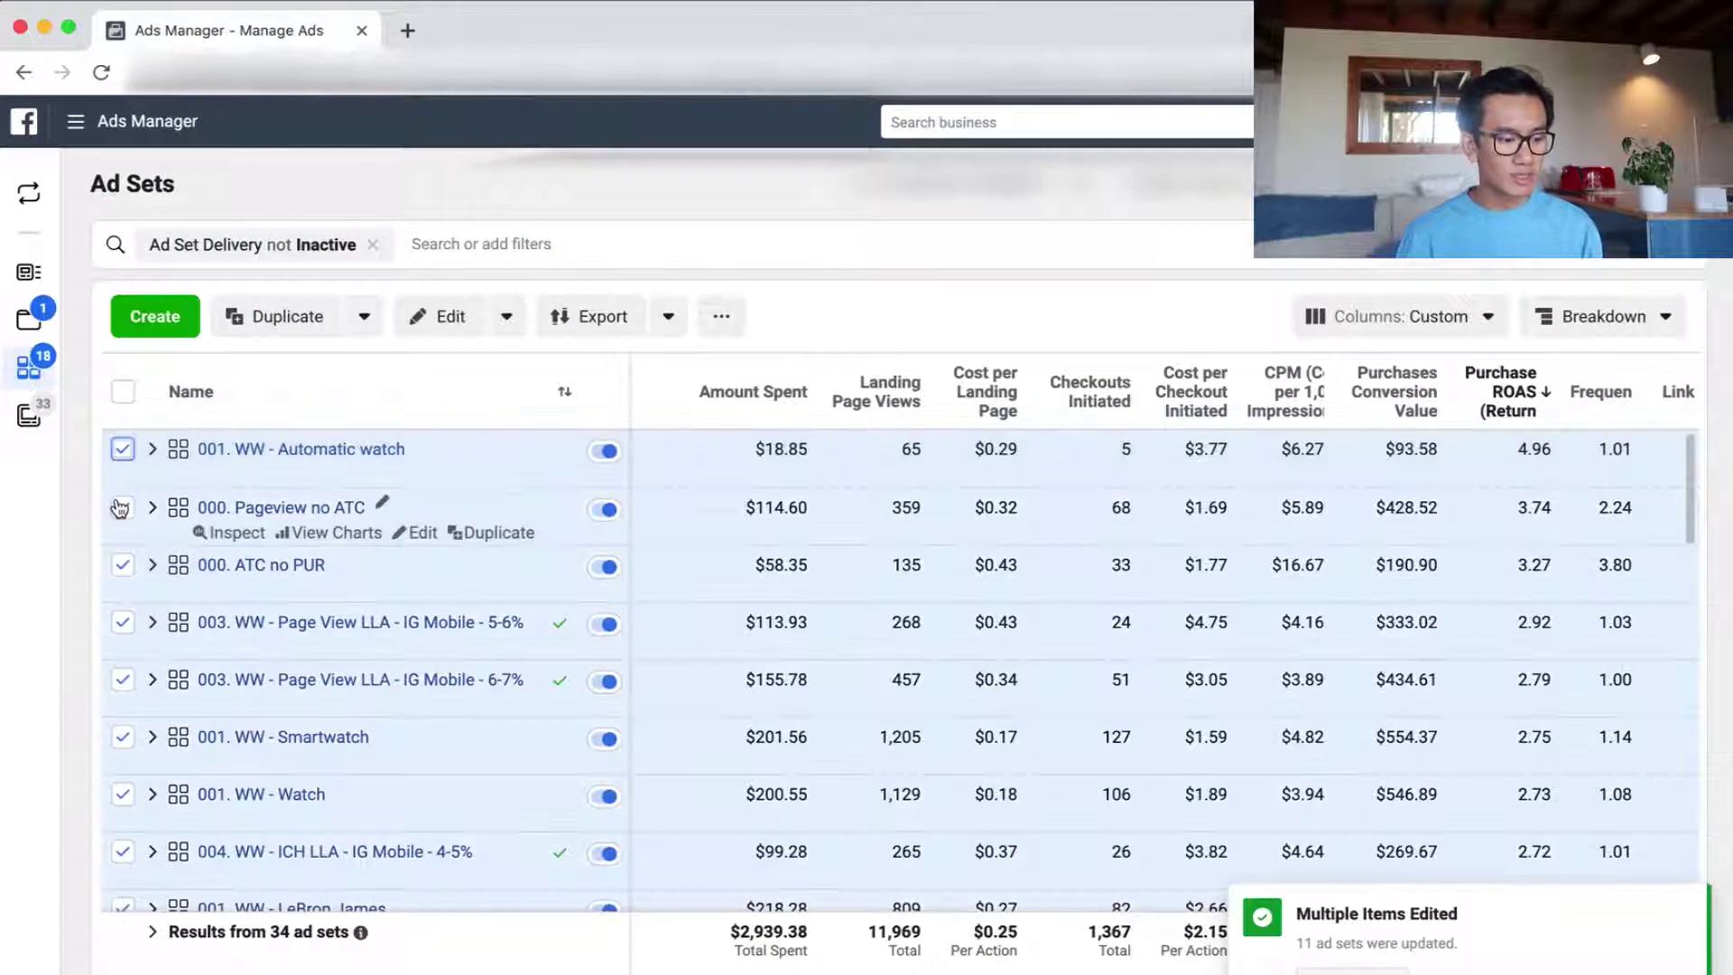
left_click(120, 508)
left_click(120, 566)
scroll(902, 712, "down", 6)
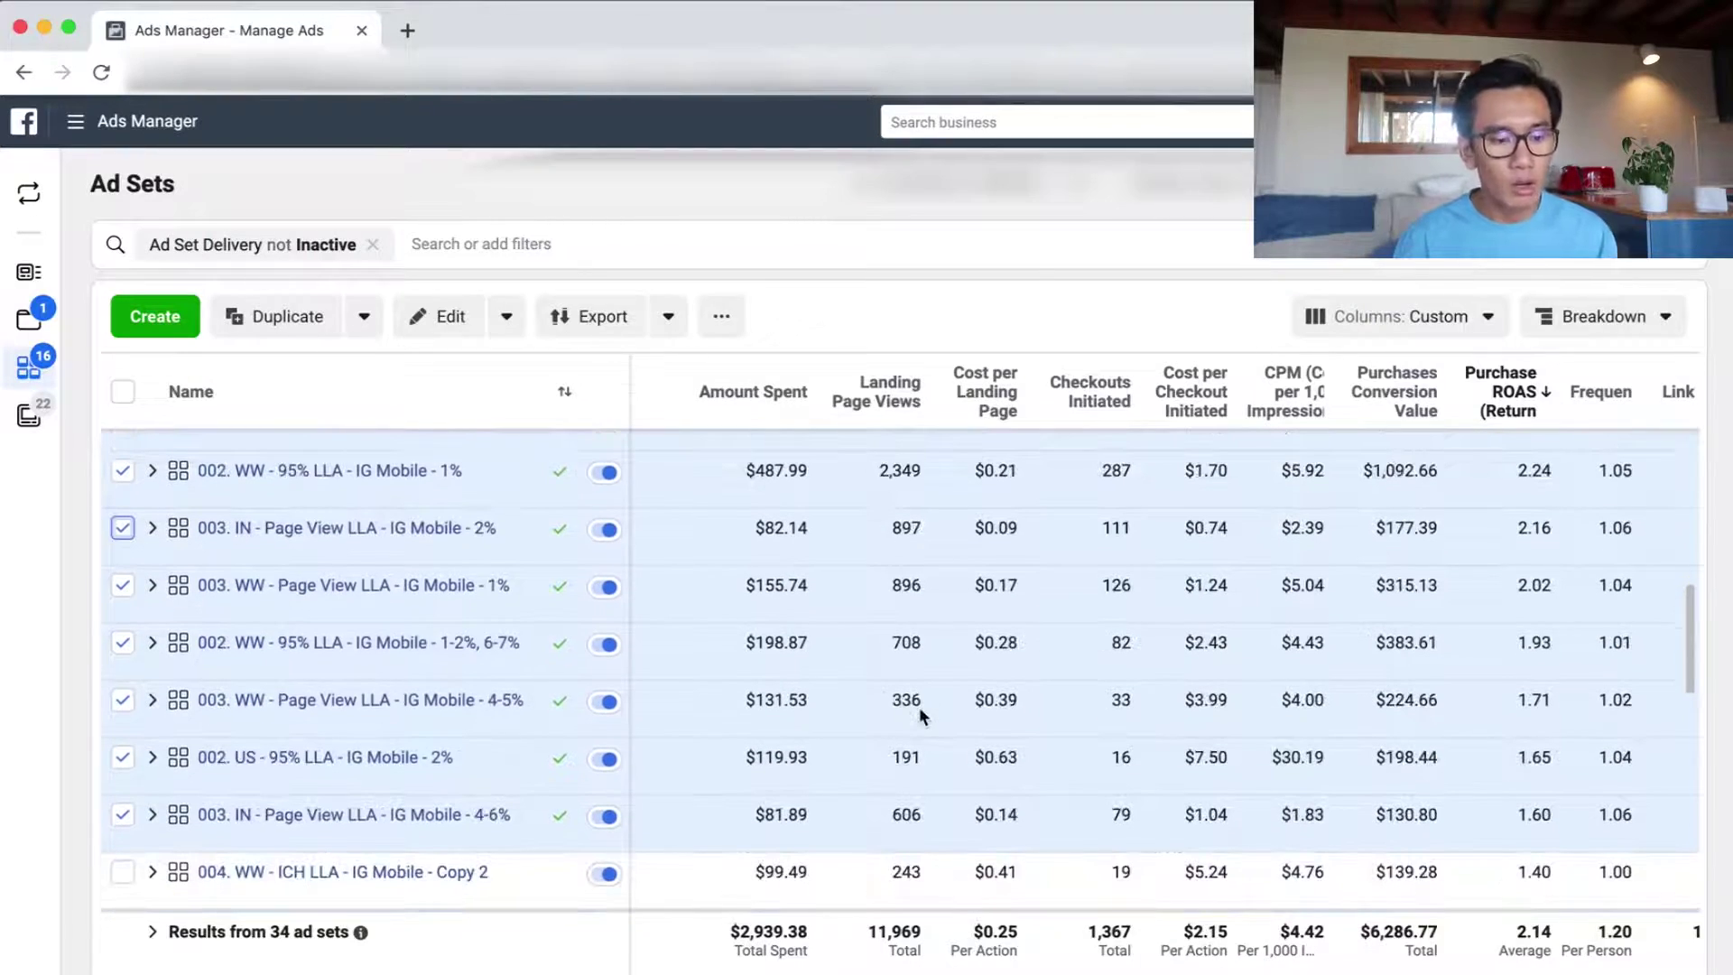
- Duplicate the selected ad sets once into a new campaign named "023. 360 Glide Top Adsets CBO Campaign" with the Conversions objective
scroll(919, 706, "up", 6)
left_click(305, 326)
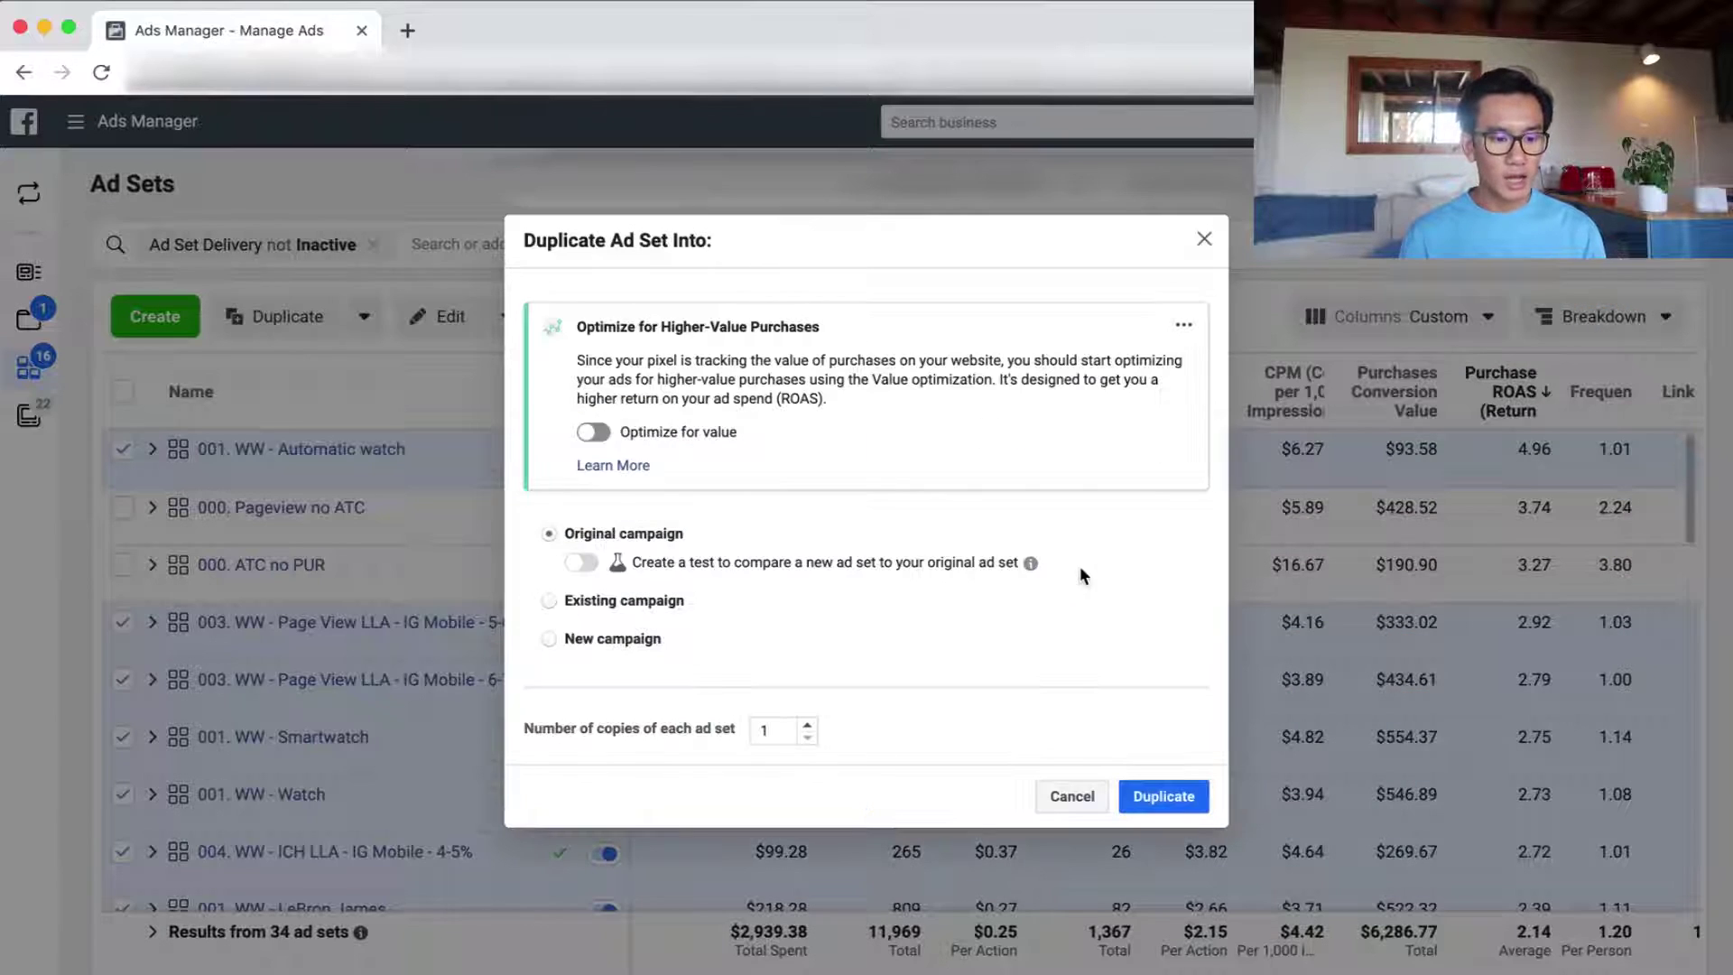
left_click(582, 634)
mouse_move(776, 517)
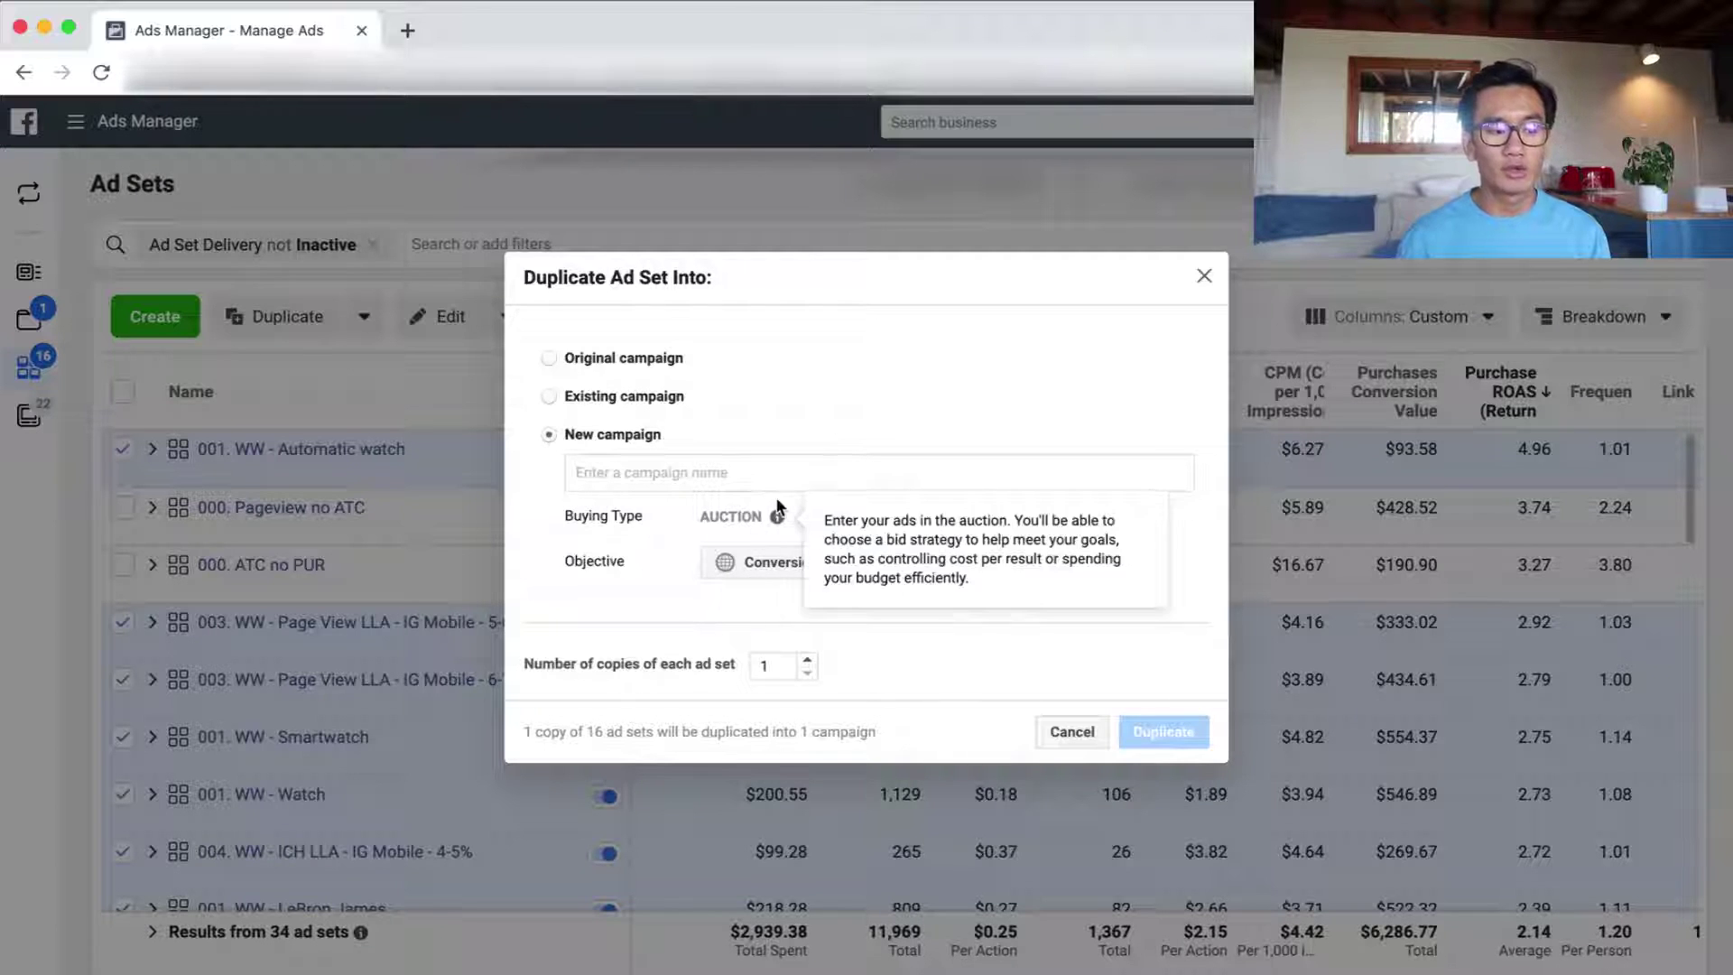
left_click(776, 473)
type("023. 360 Glide")
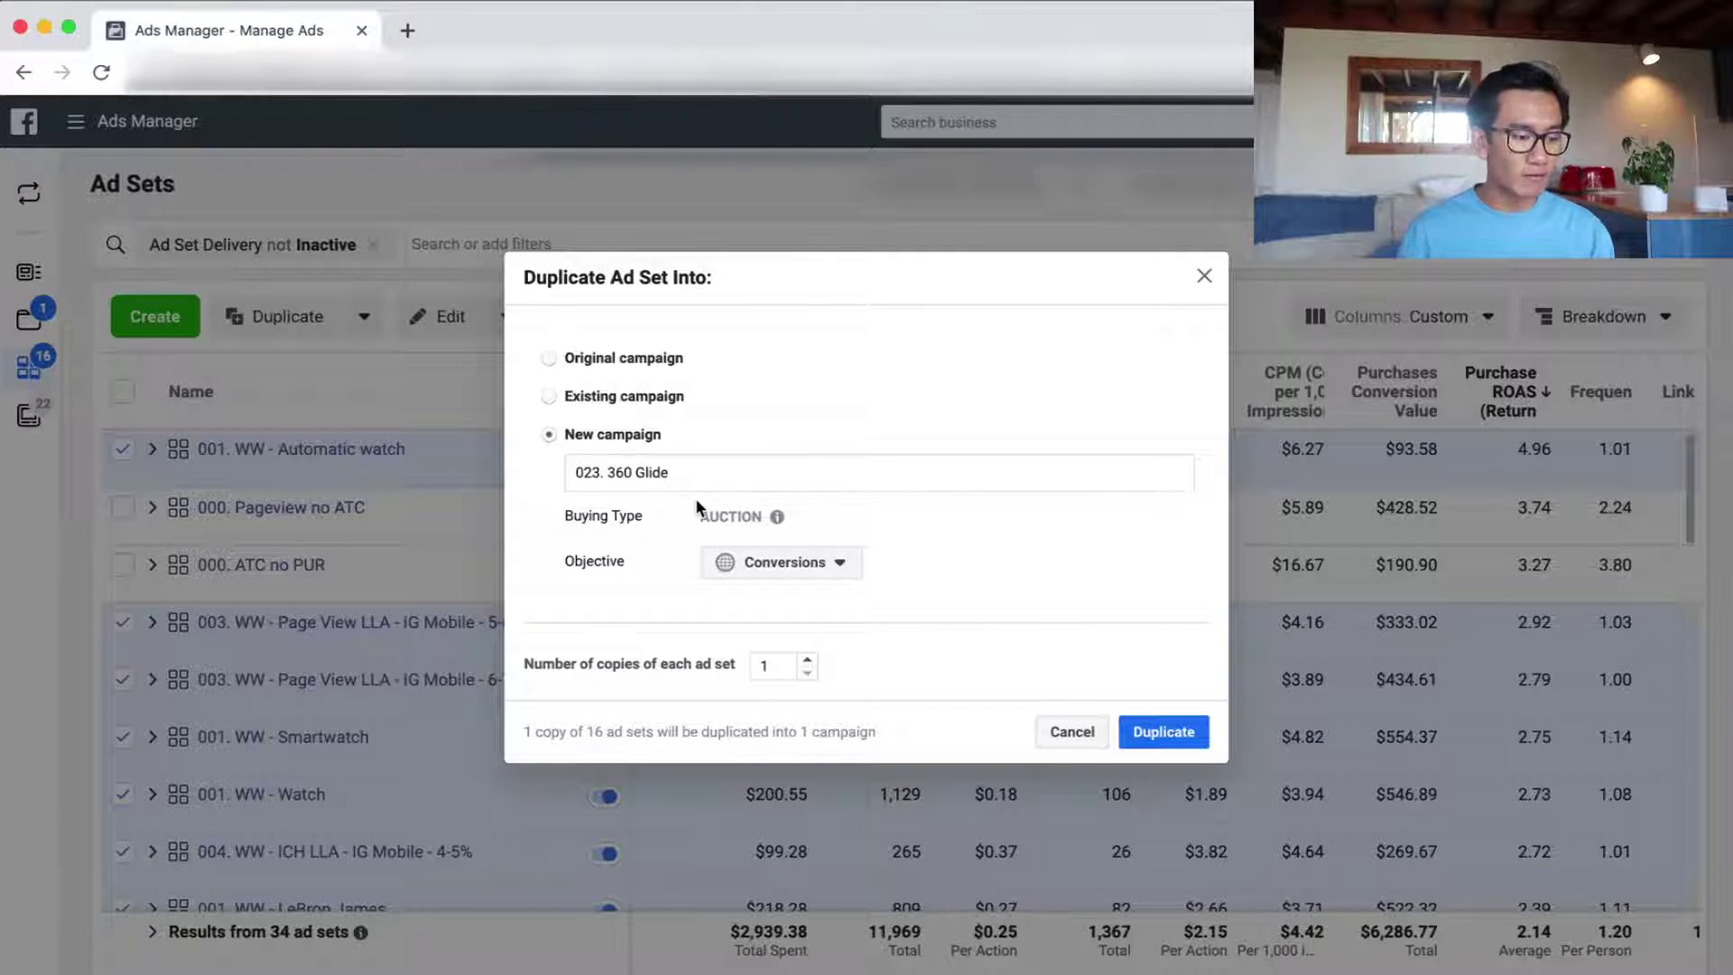
type("CBO Campaign")
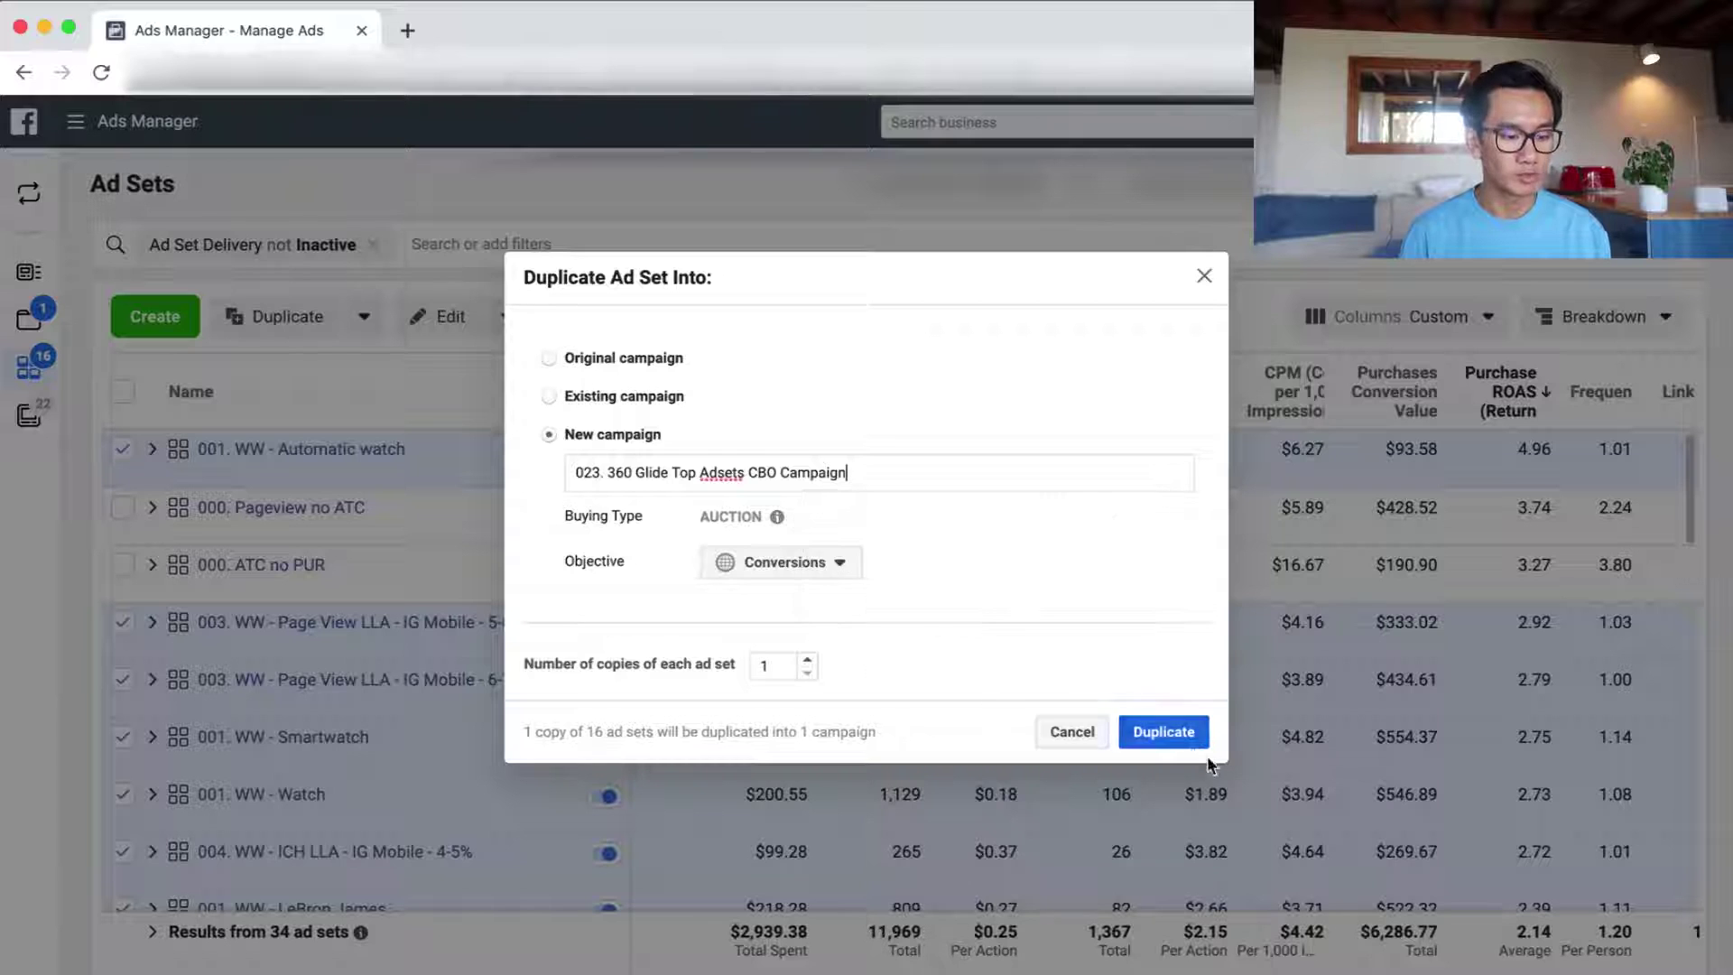
left_click(1185, 745)
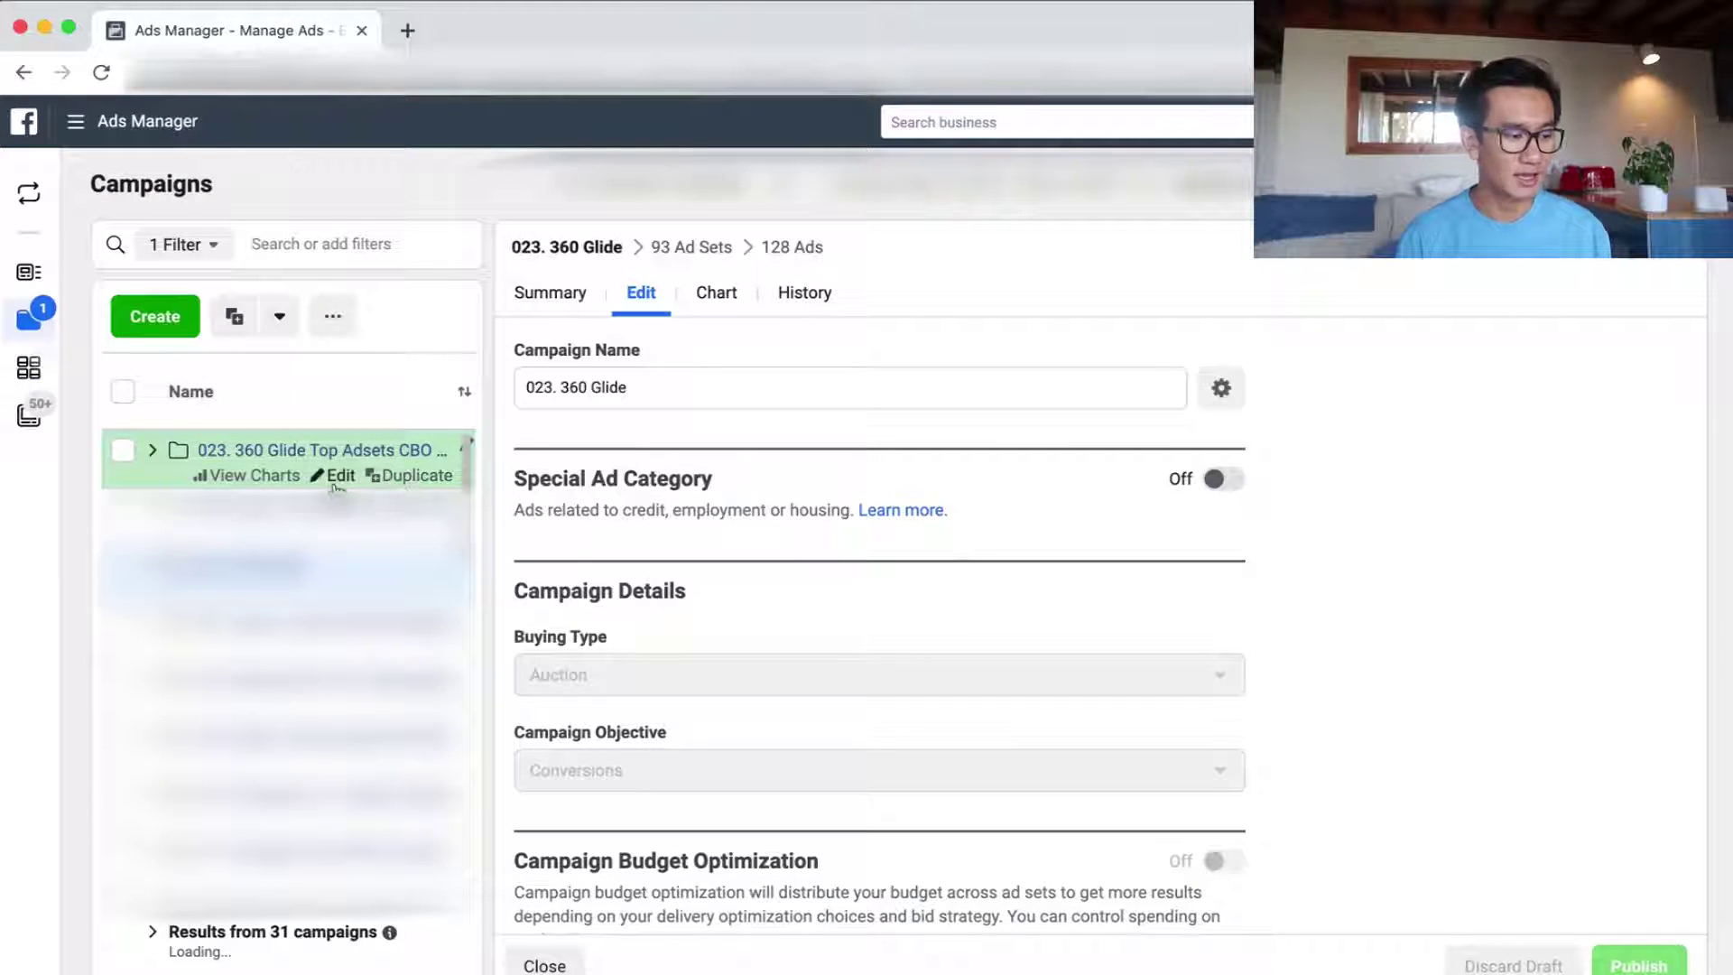
- Open the new Top Adsets CBO campaign for editing and turn on Campaign Budget Optimization
left_click(343, 482)
scroll(1101, 638, "down", 5)
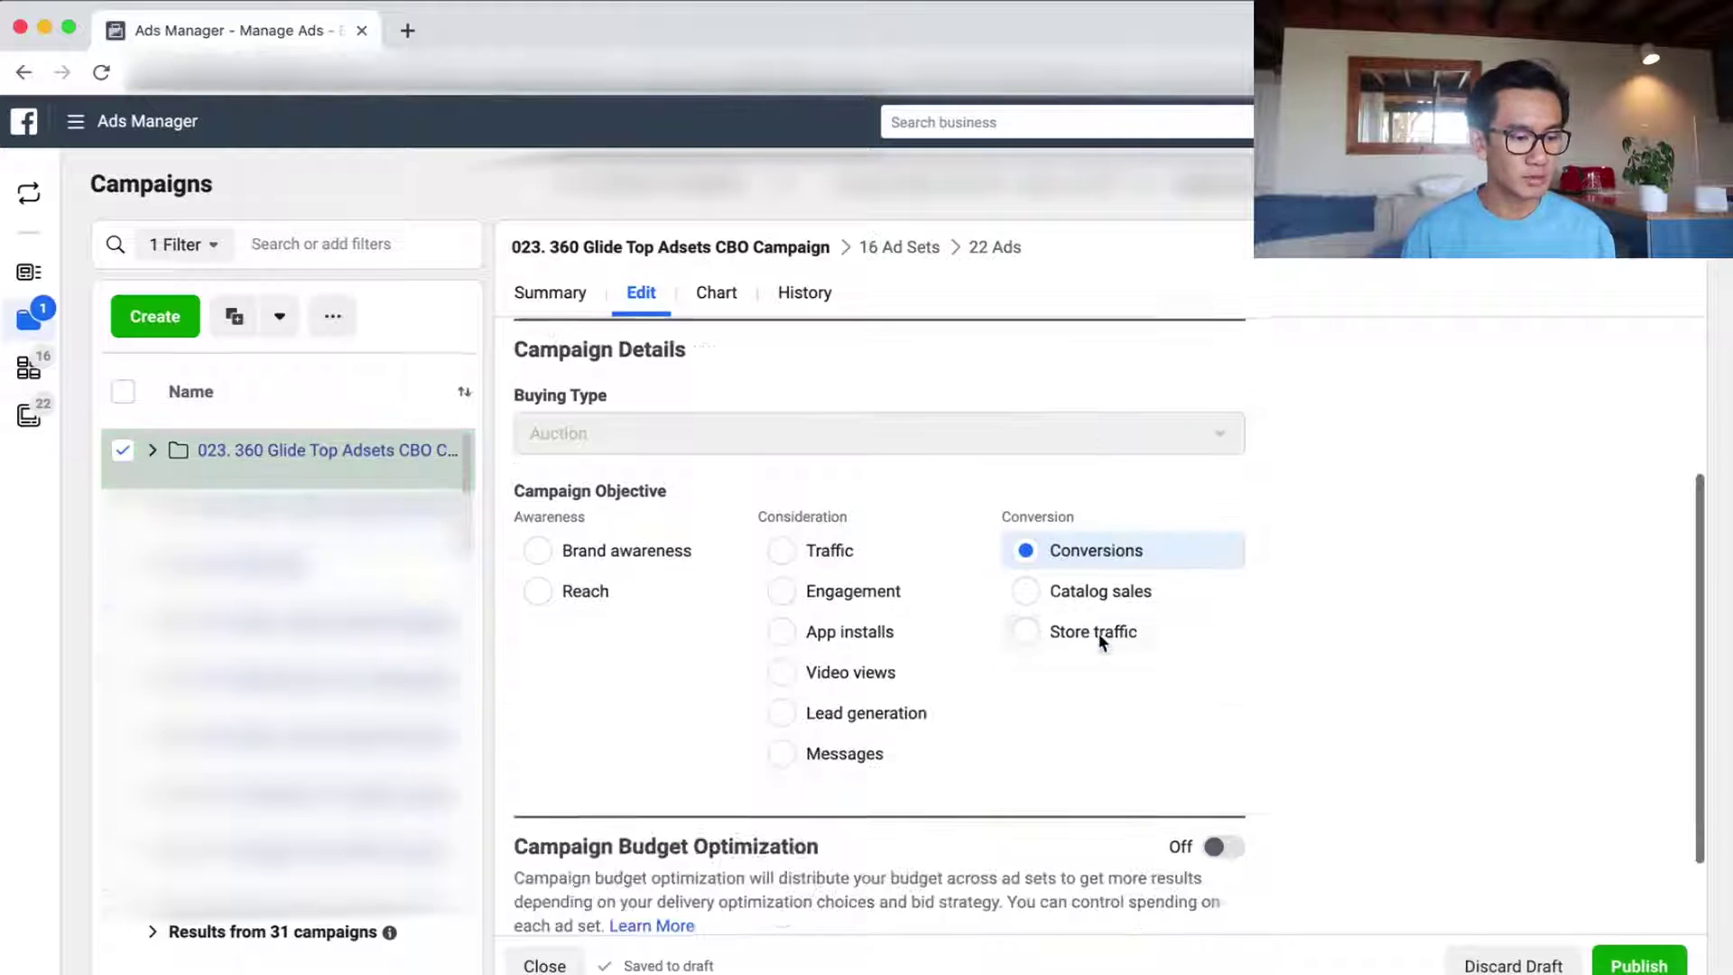
scroll(1188, 726, "down", 2)
left_click(1222, 739)
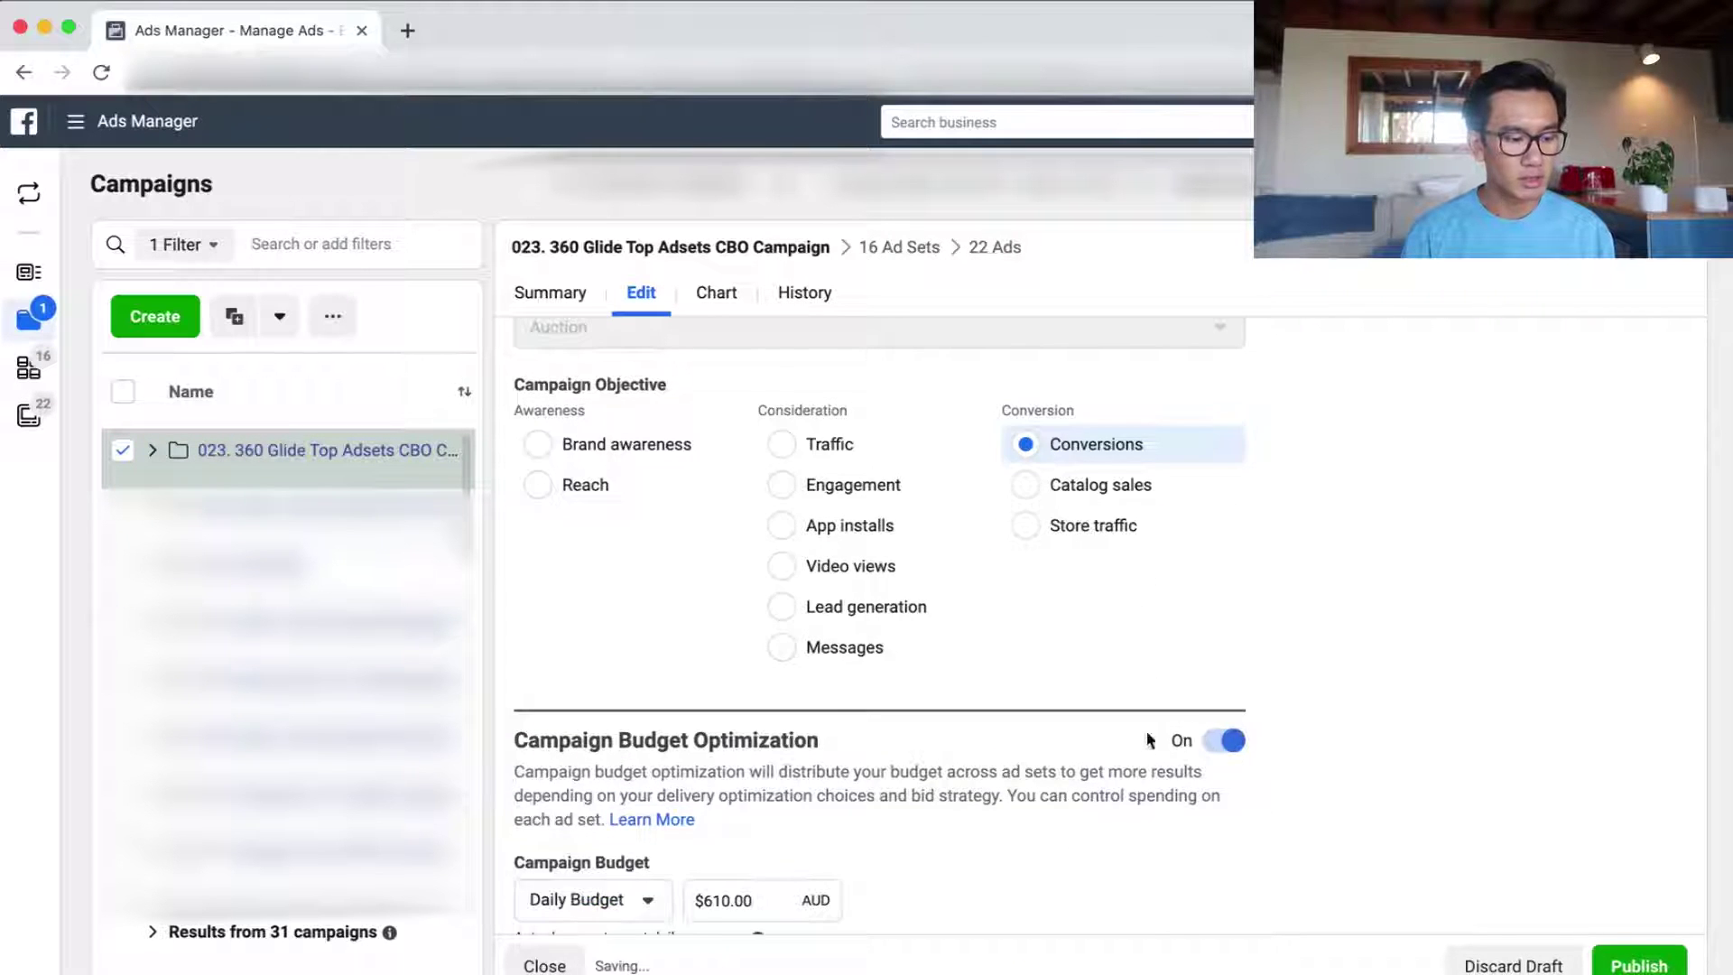
- Set the campaign's daily budget to 300 AUD, keeping the "Highest value or lowest cost" bid strategy
scroll(1133, 732, "down", 2)
left_click(755, 720)
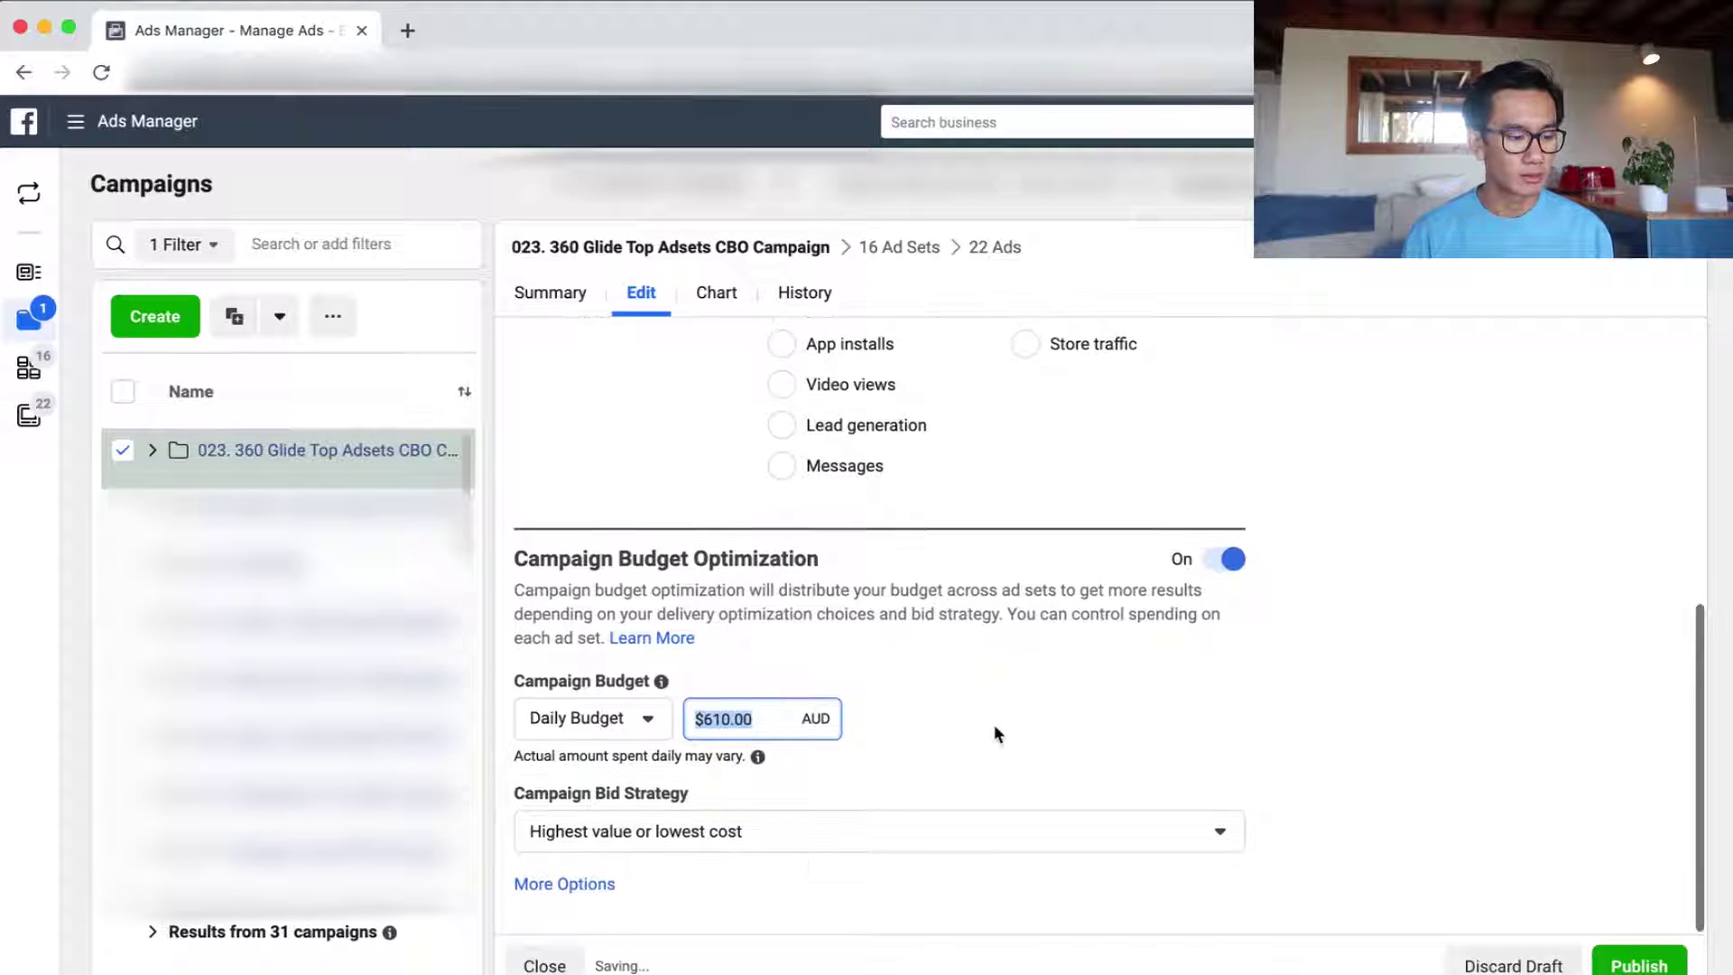
left_click(708, 839)
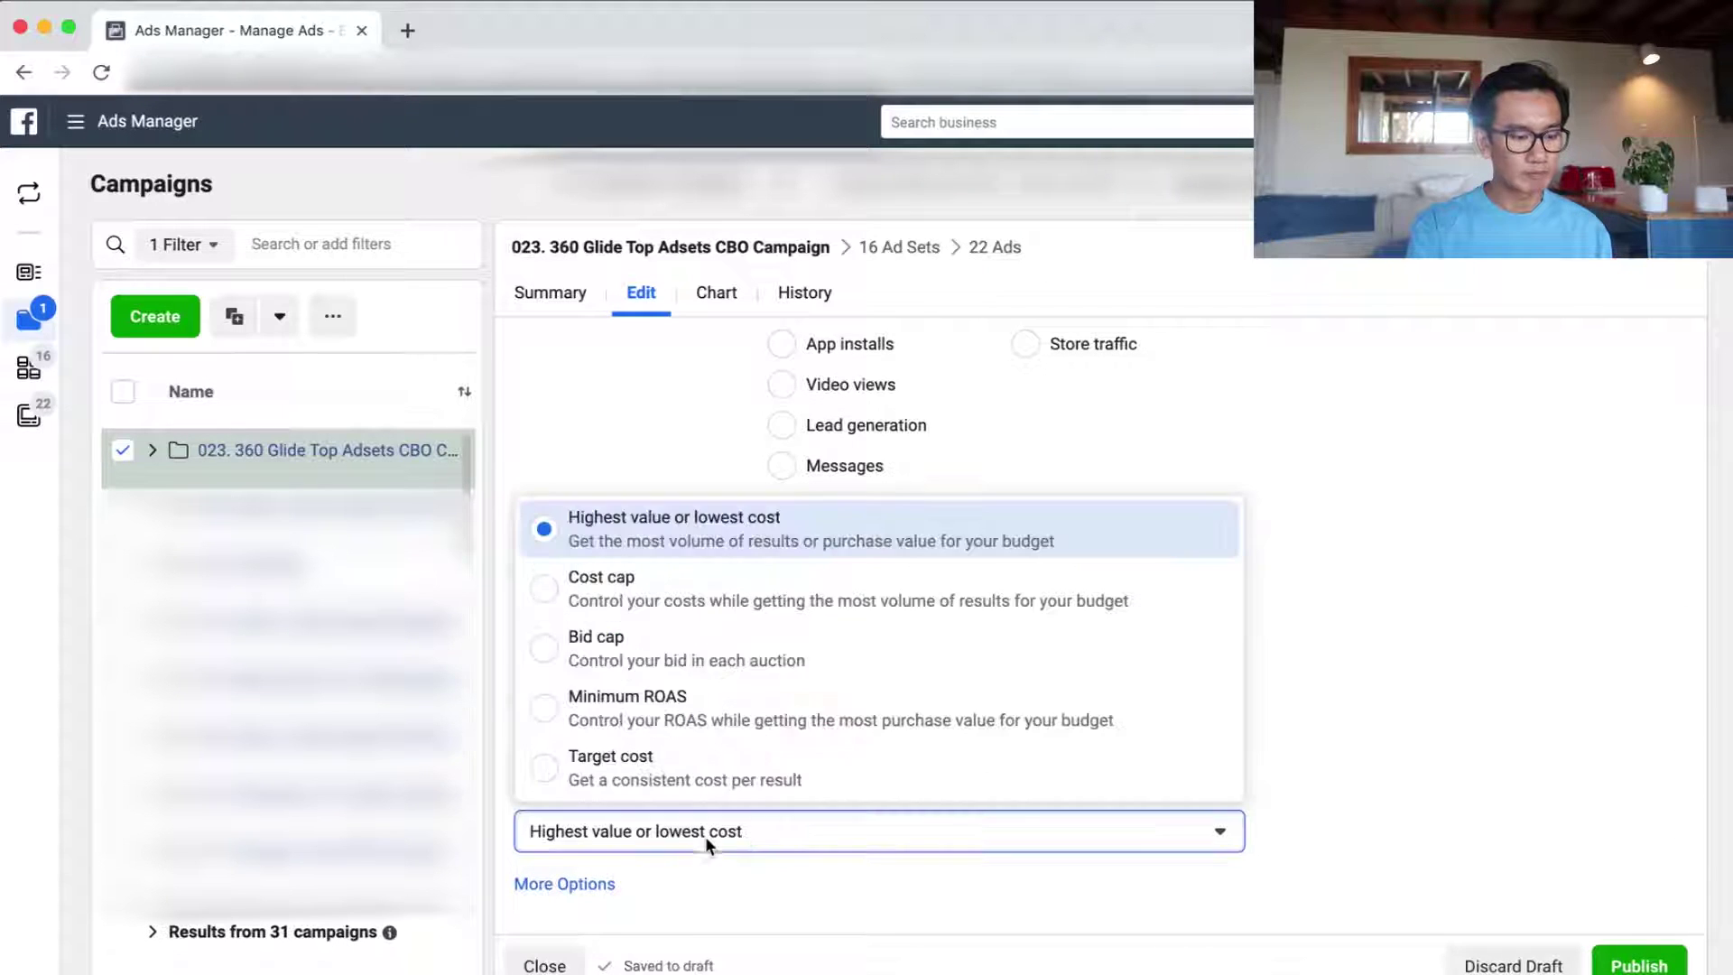
left_click(803, 884)
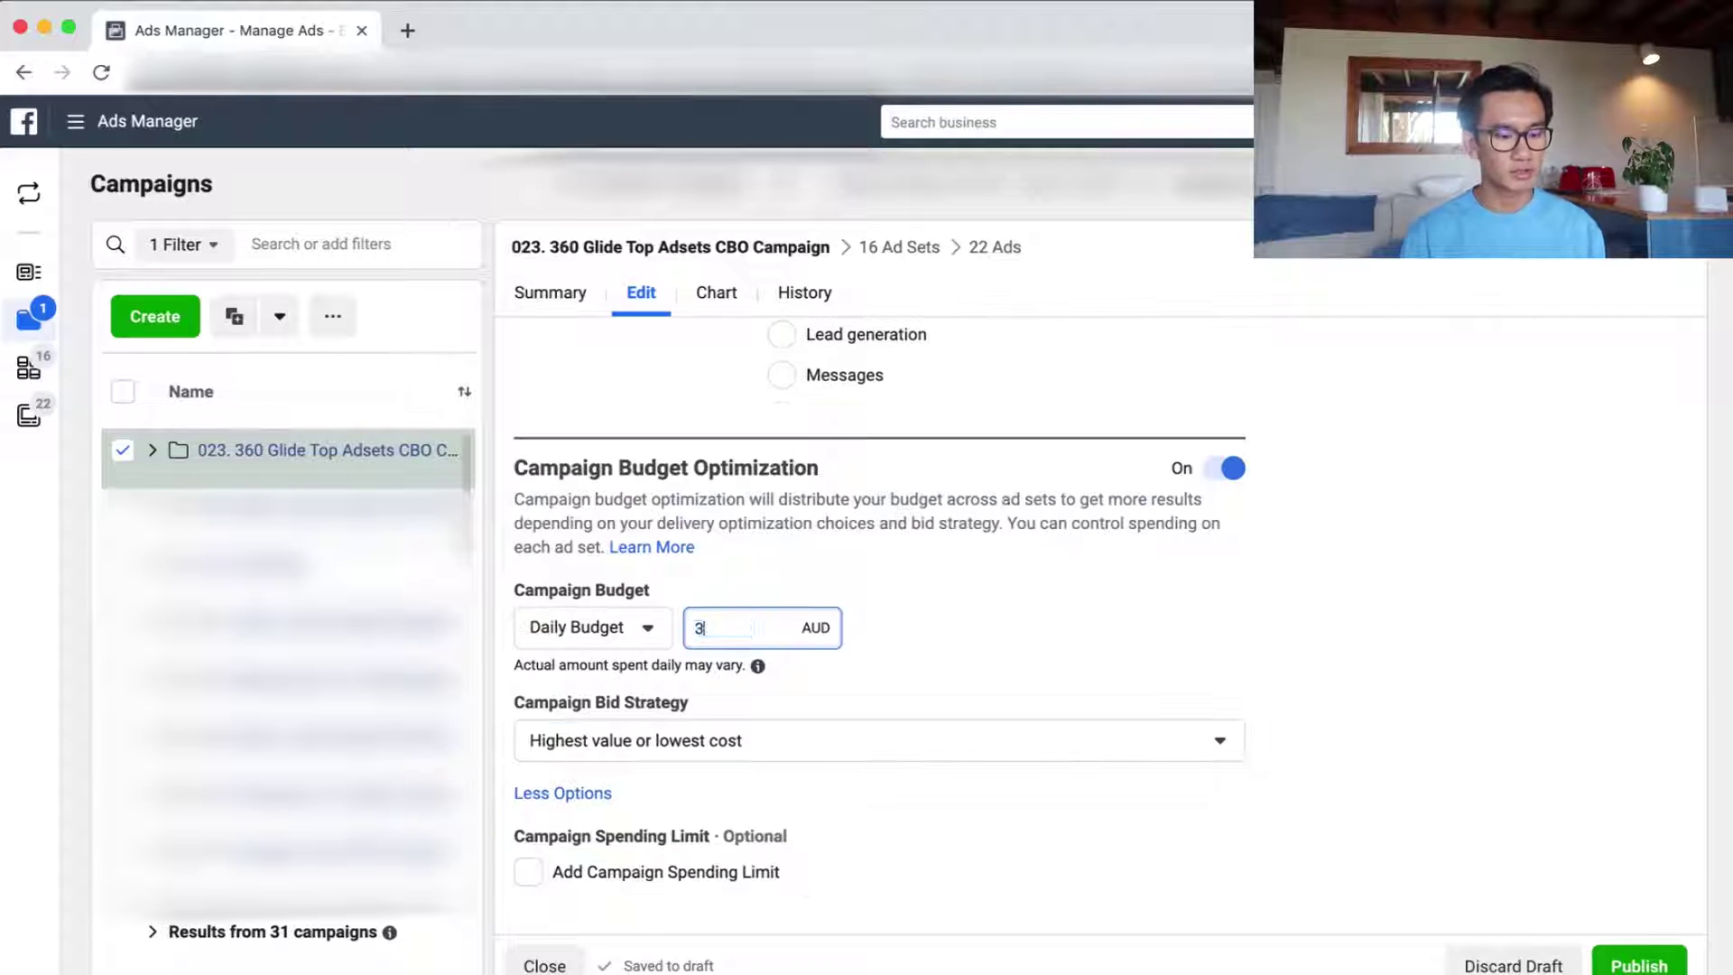
left_click(1029, 619)
scroll(1029, 619, "up", 2)
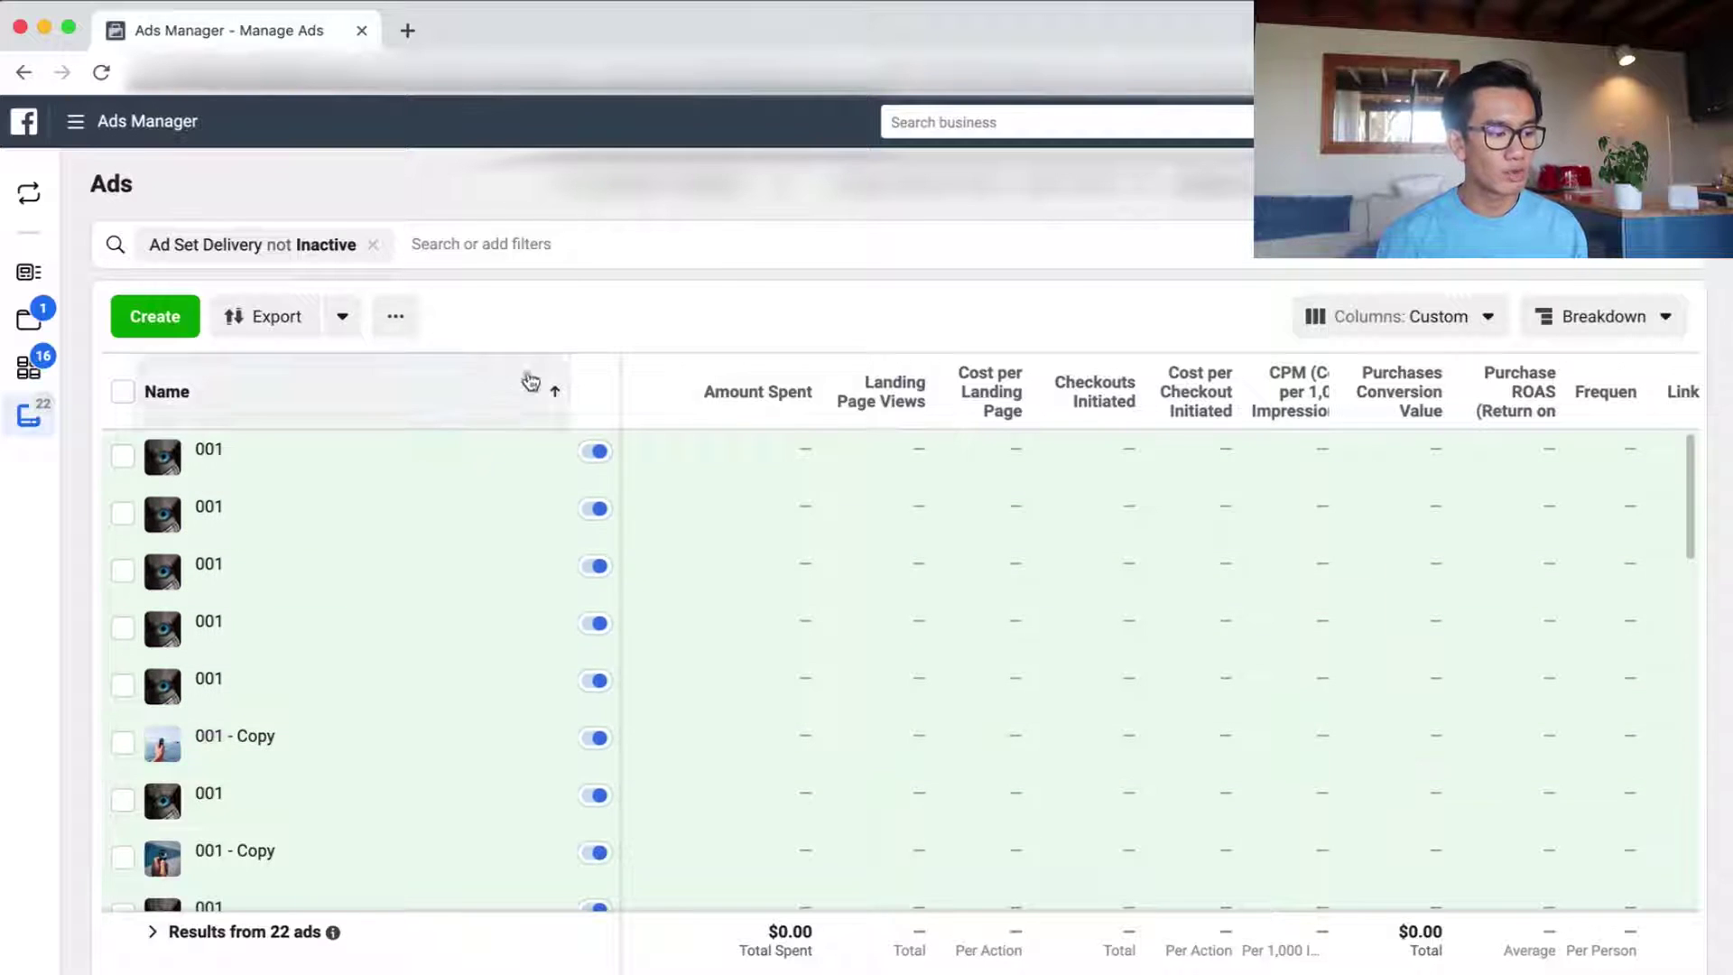
- Delete the six "001 - Copy" ads from the new campaign and publish the campaign with its remaining ads
scroll(491, 734, "down", 5)
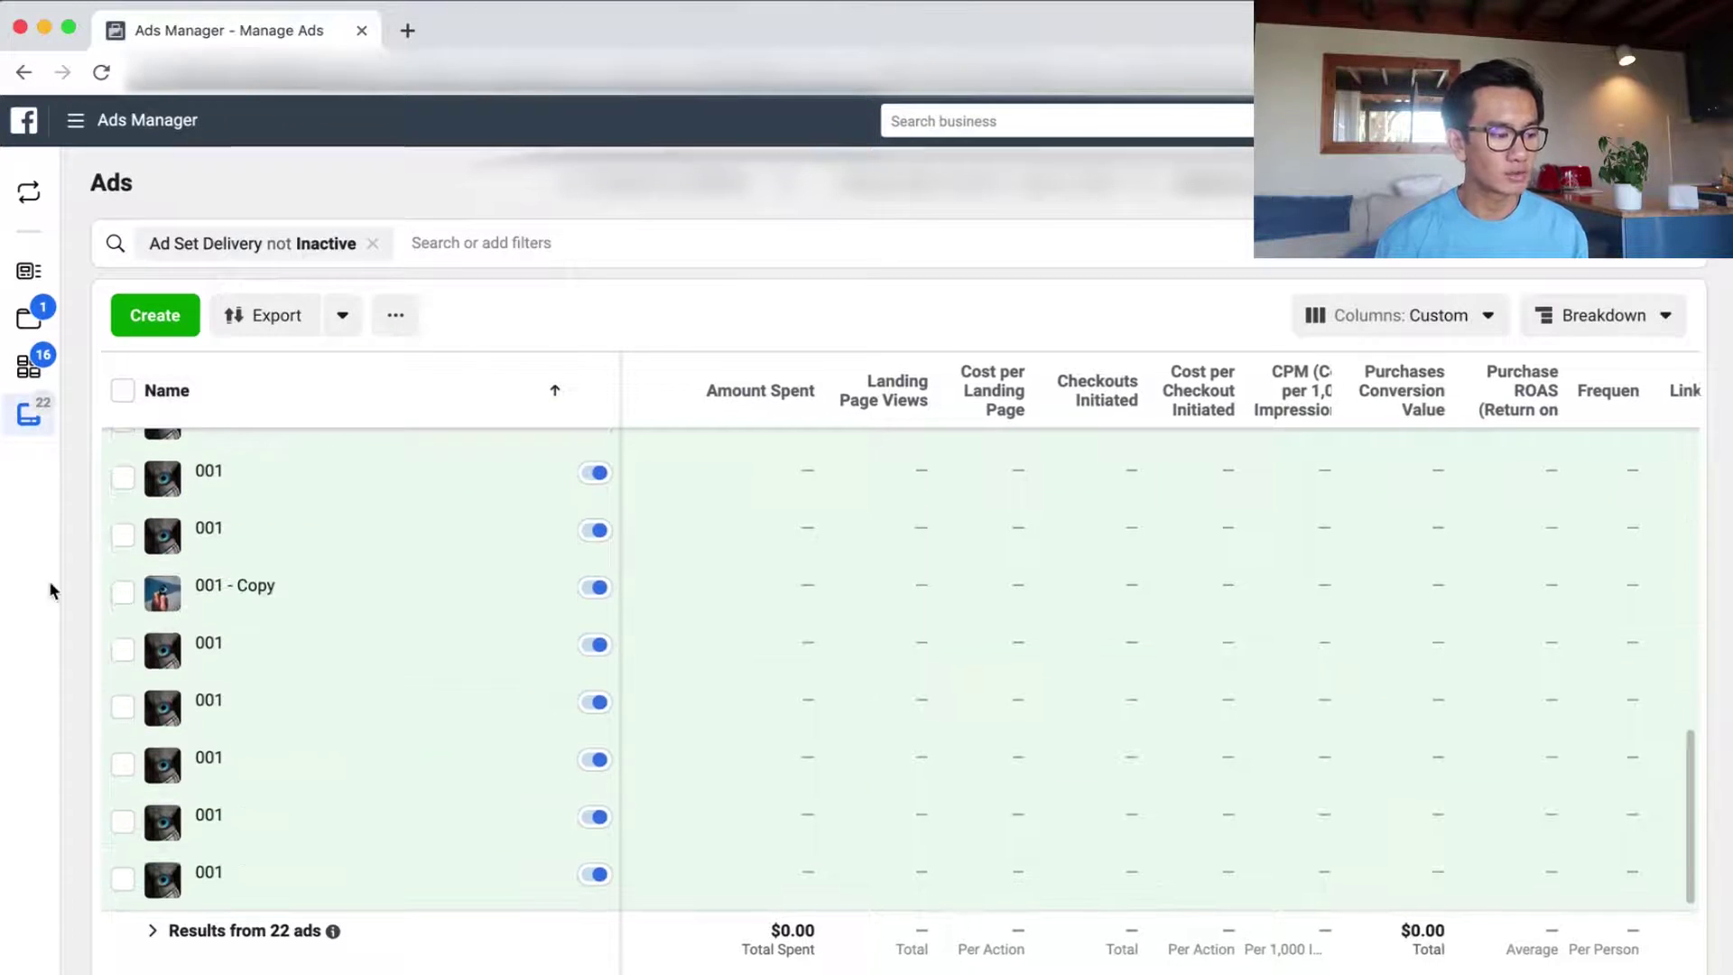
left_click(123, 592)
scroll(154, 619, "up", 3)
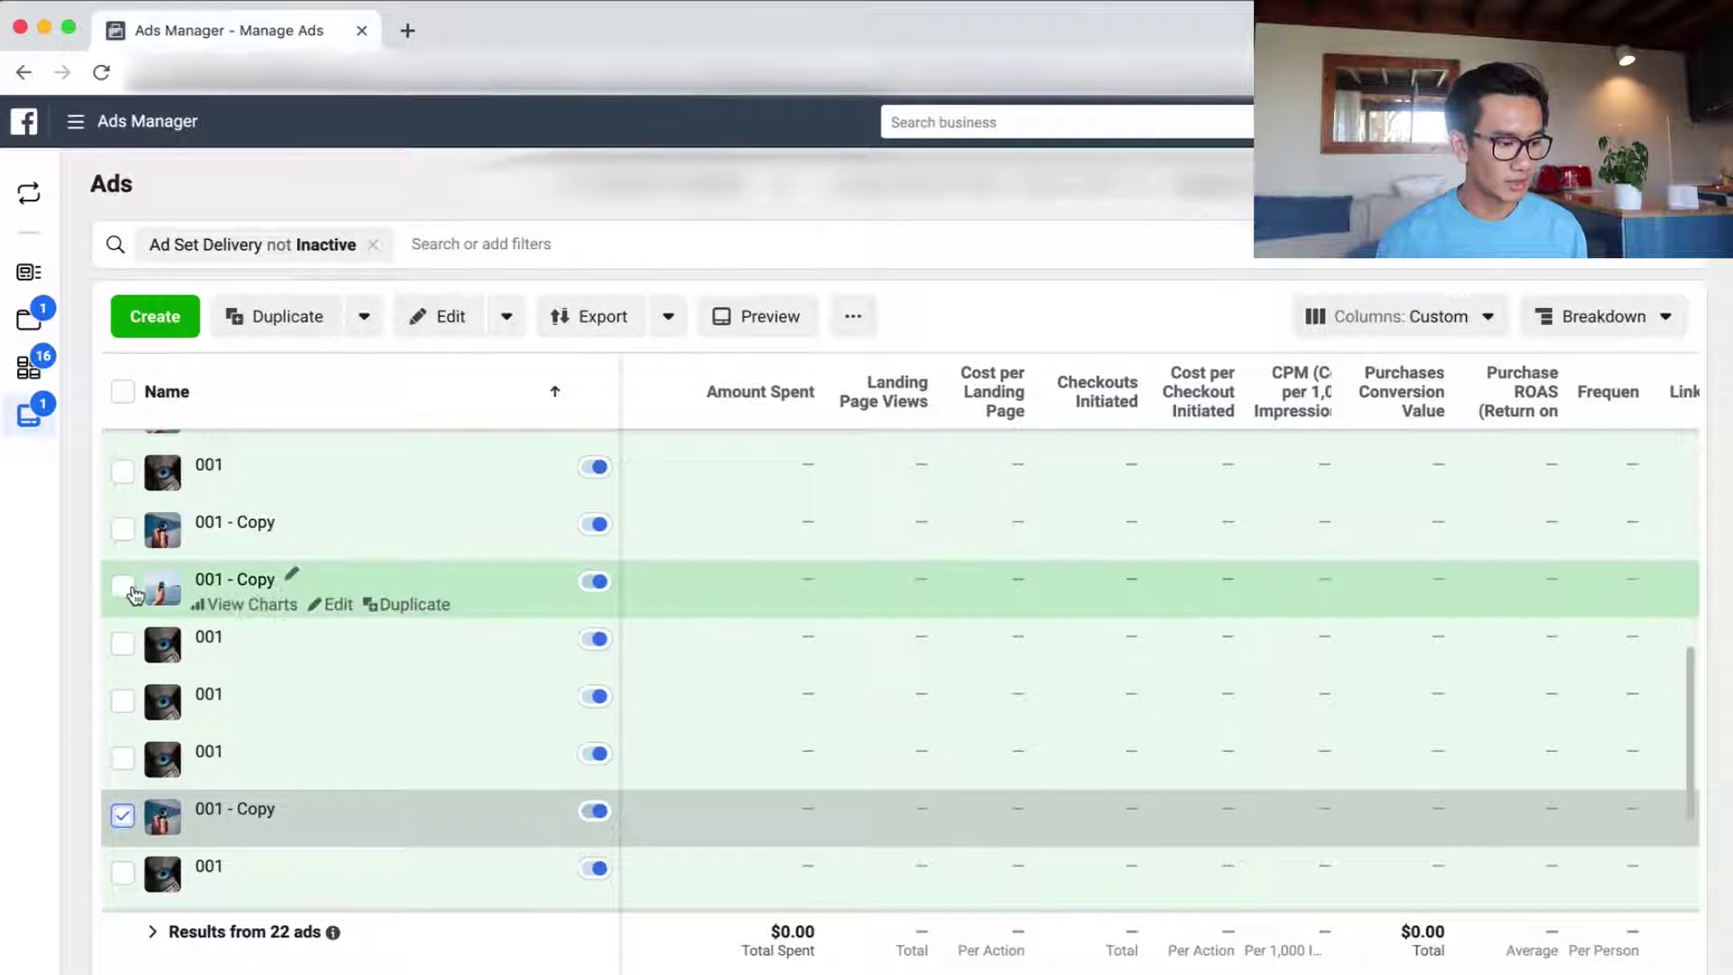
left_click(123, 585)
left_click(122, 529)
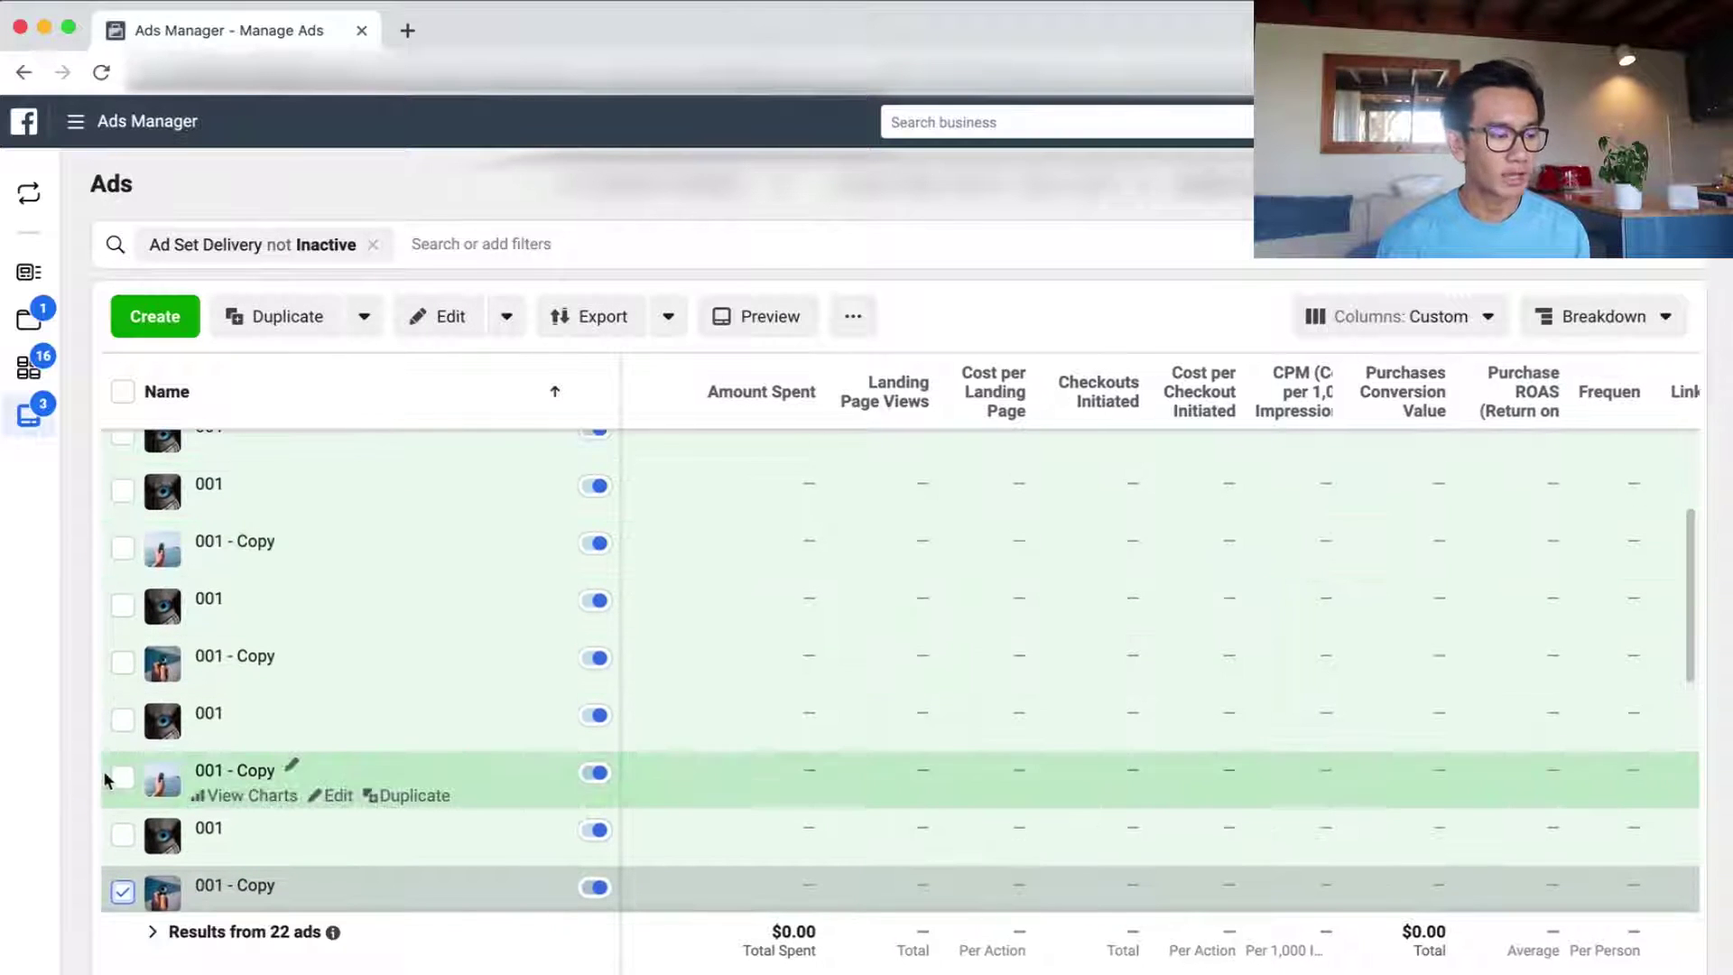
left_click(123, 776)
left_click(123, 663)
left_click(127, 552)
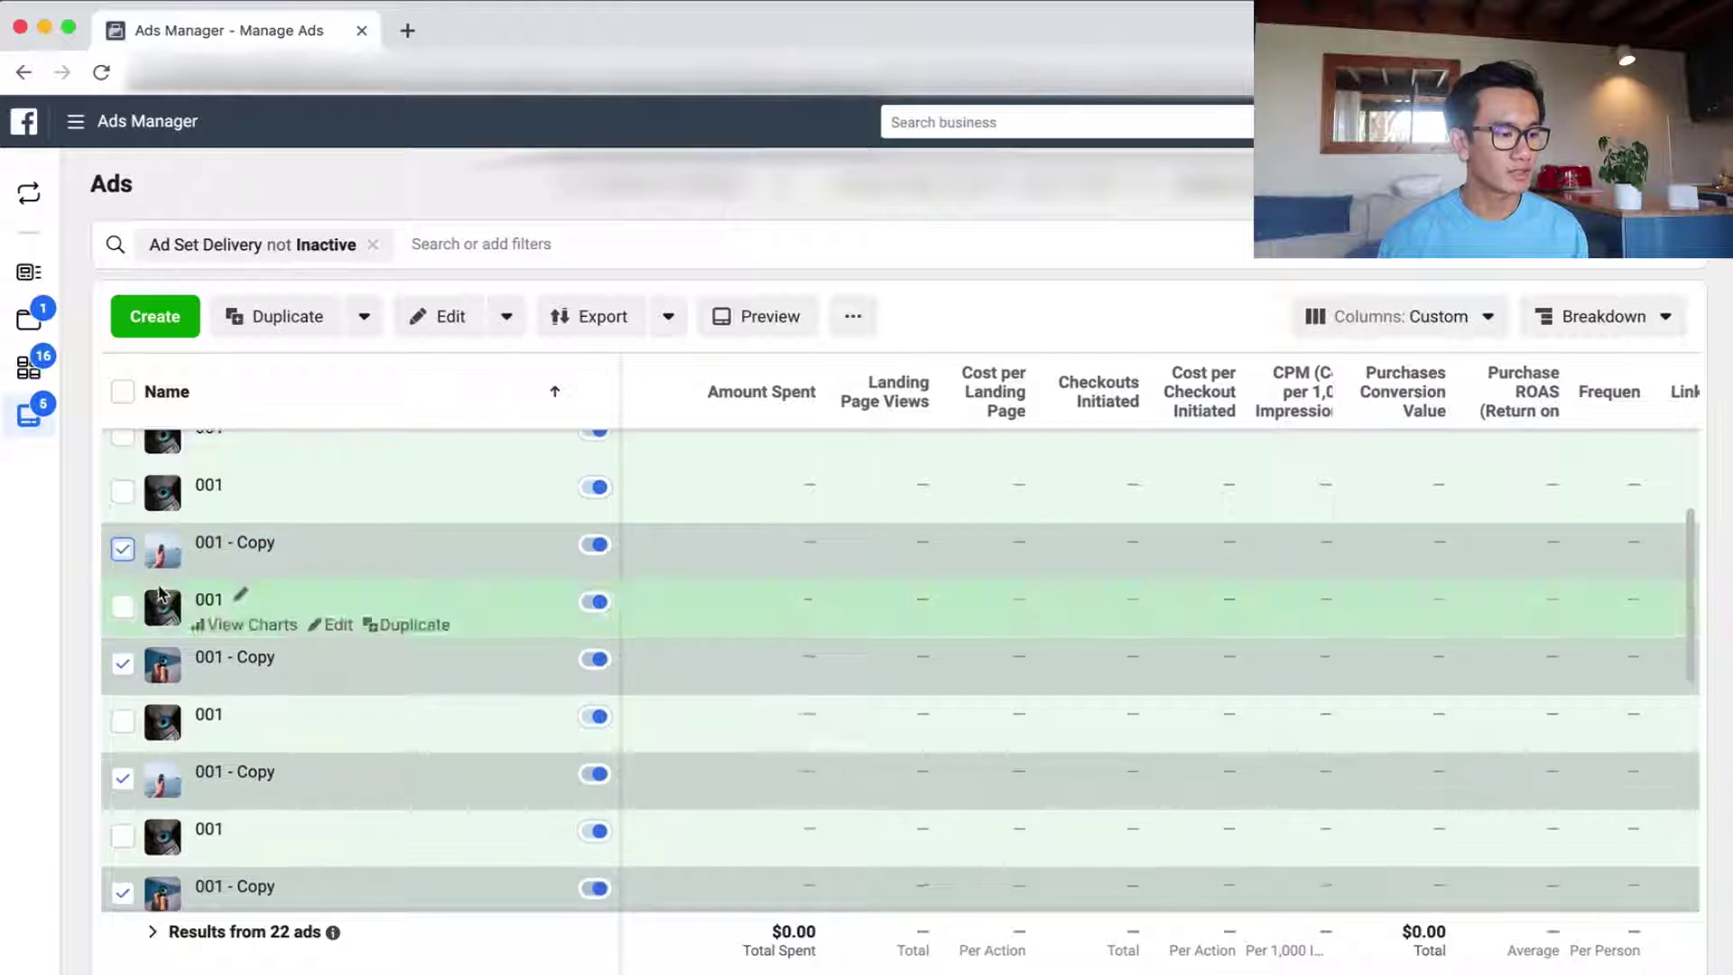
left_click(523, 327)
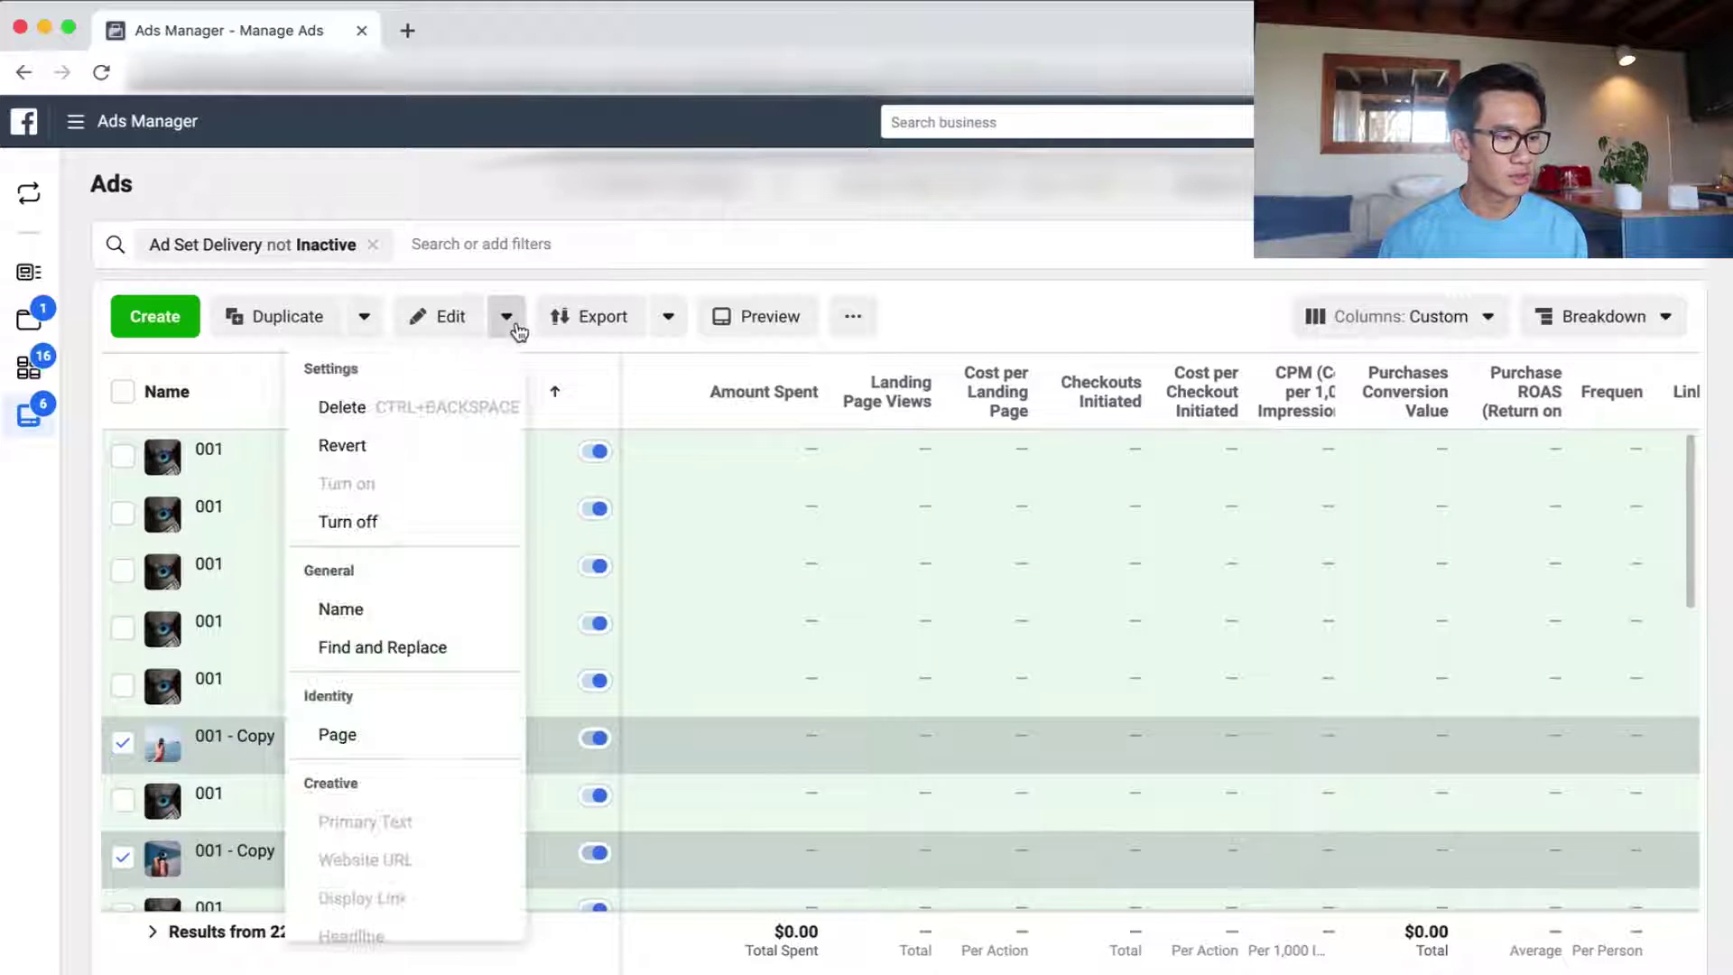
left_click(403, 407)
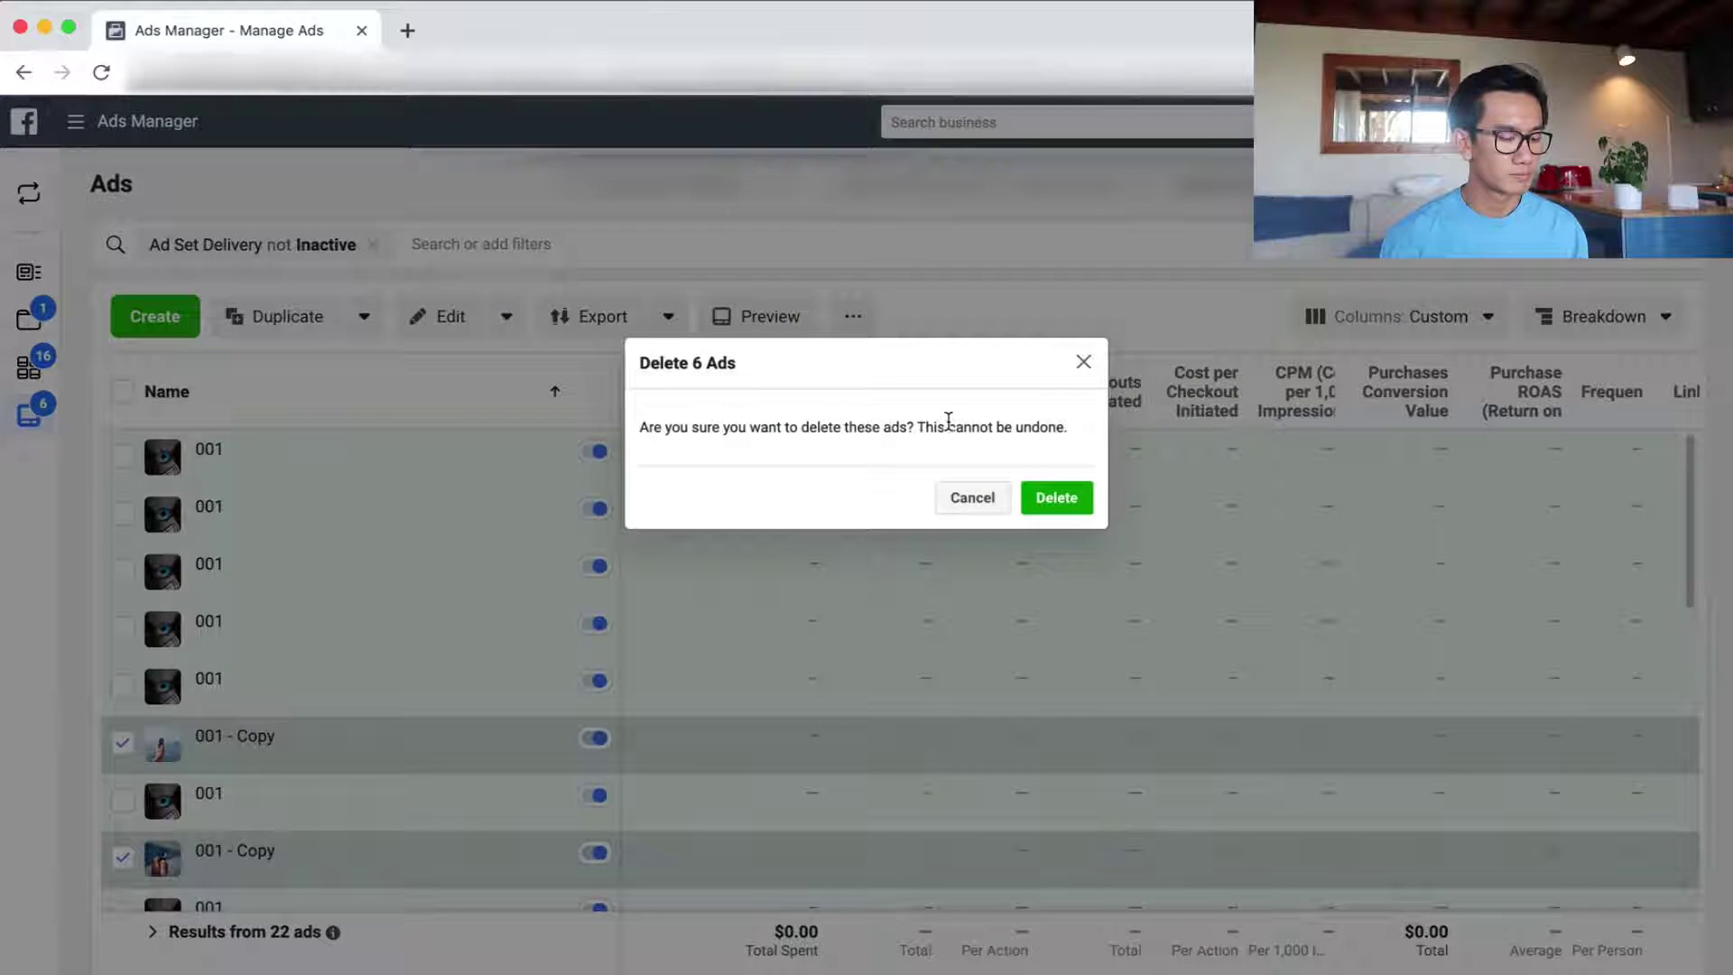
left_click(1043, 492)
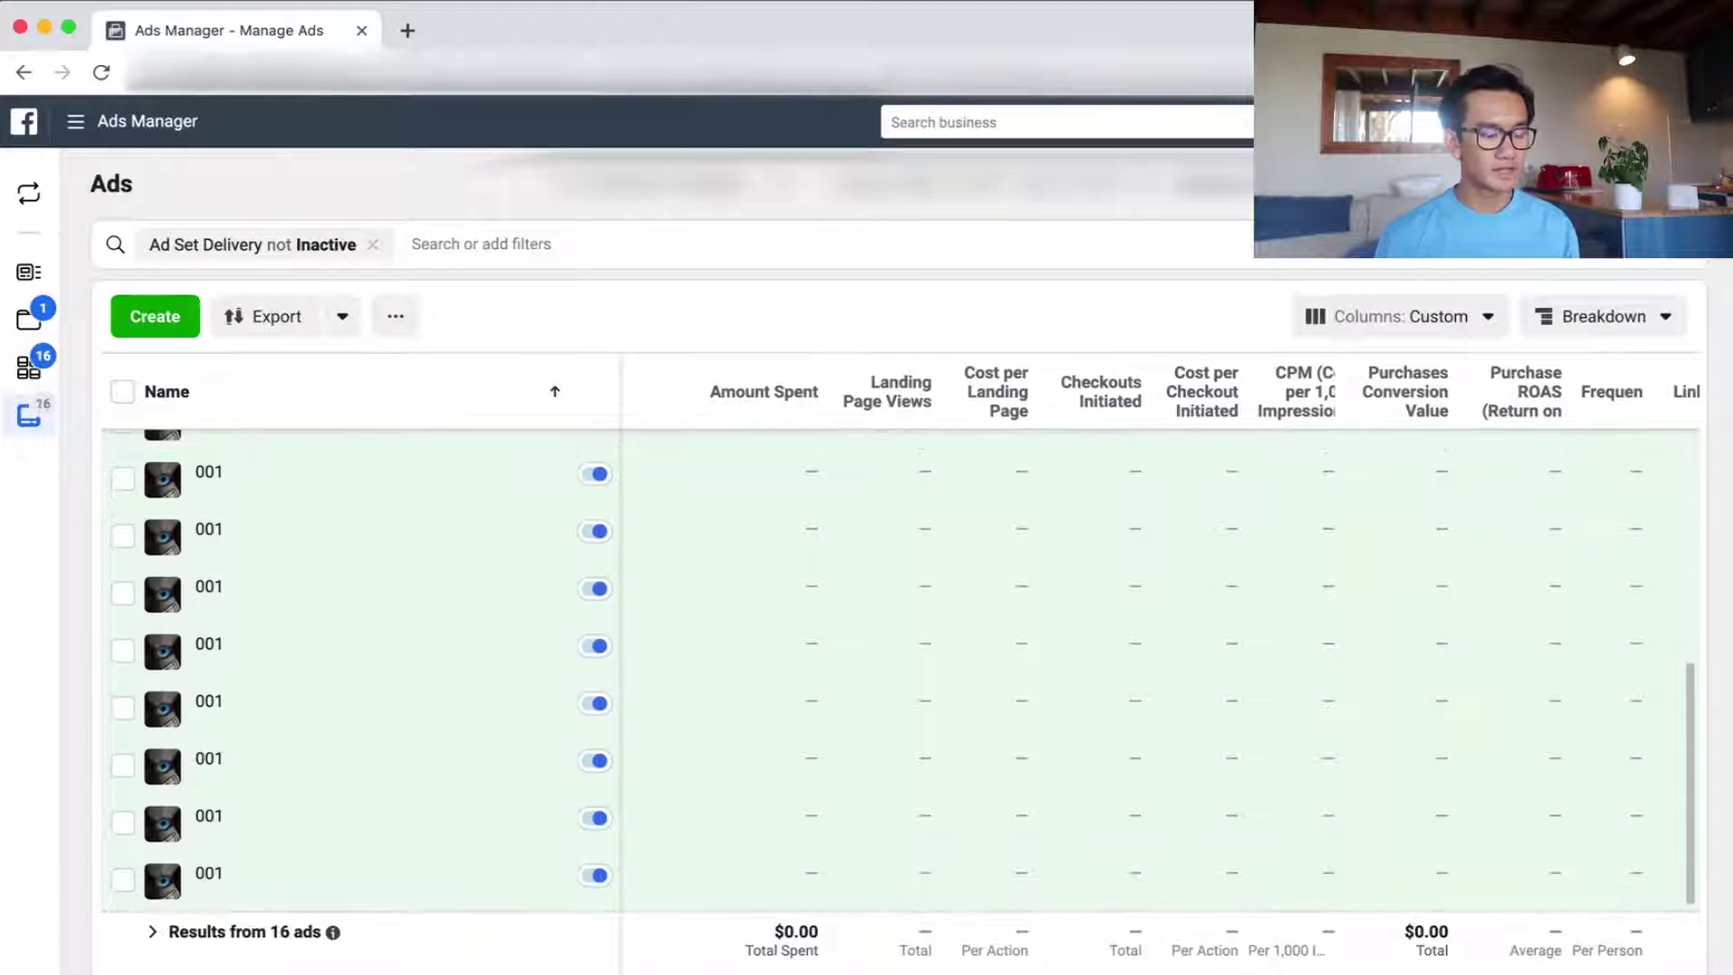
left_click(1619, 183)
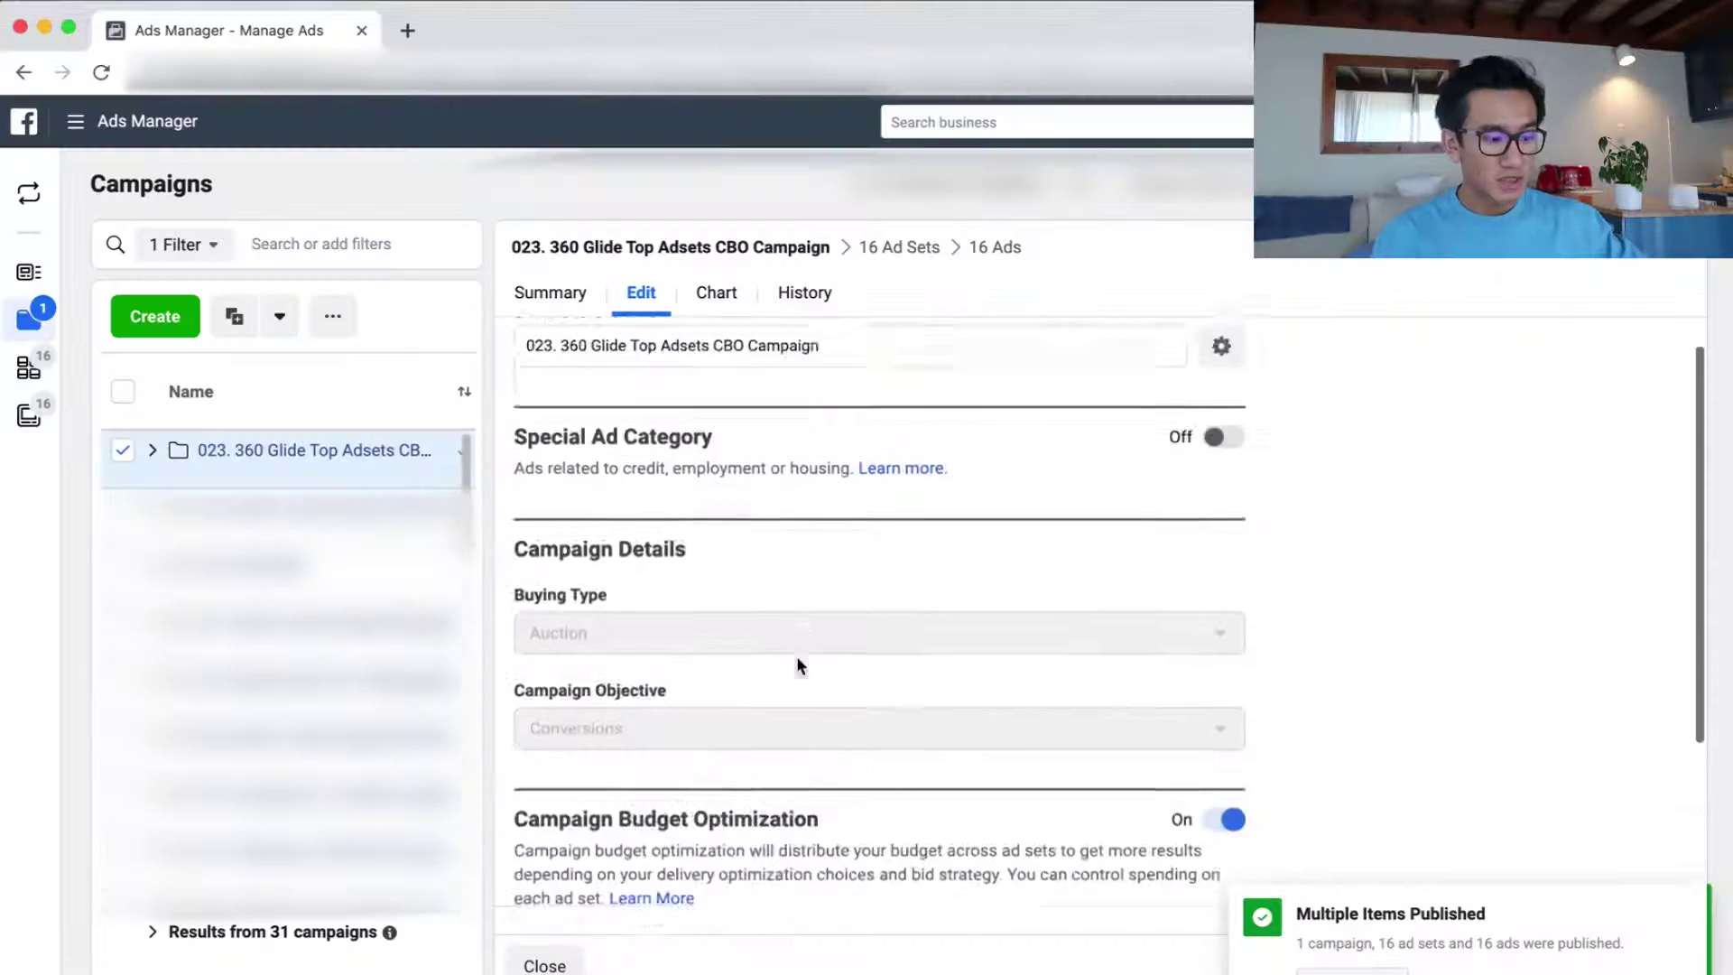
- Set the daily budget of the published Top Adsets CBO campaign to 500 AUD
scroll(795, 659, "down", 3)
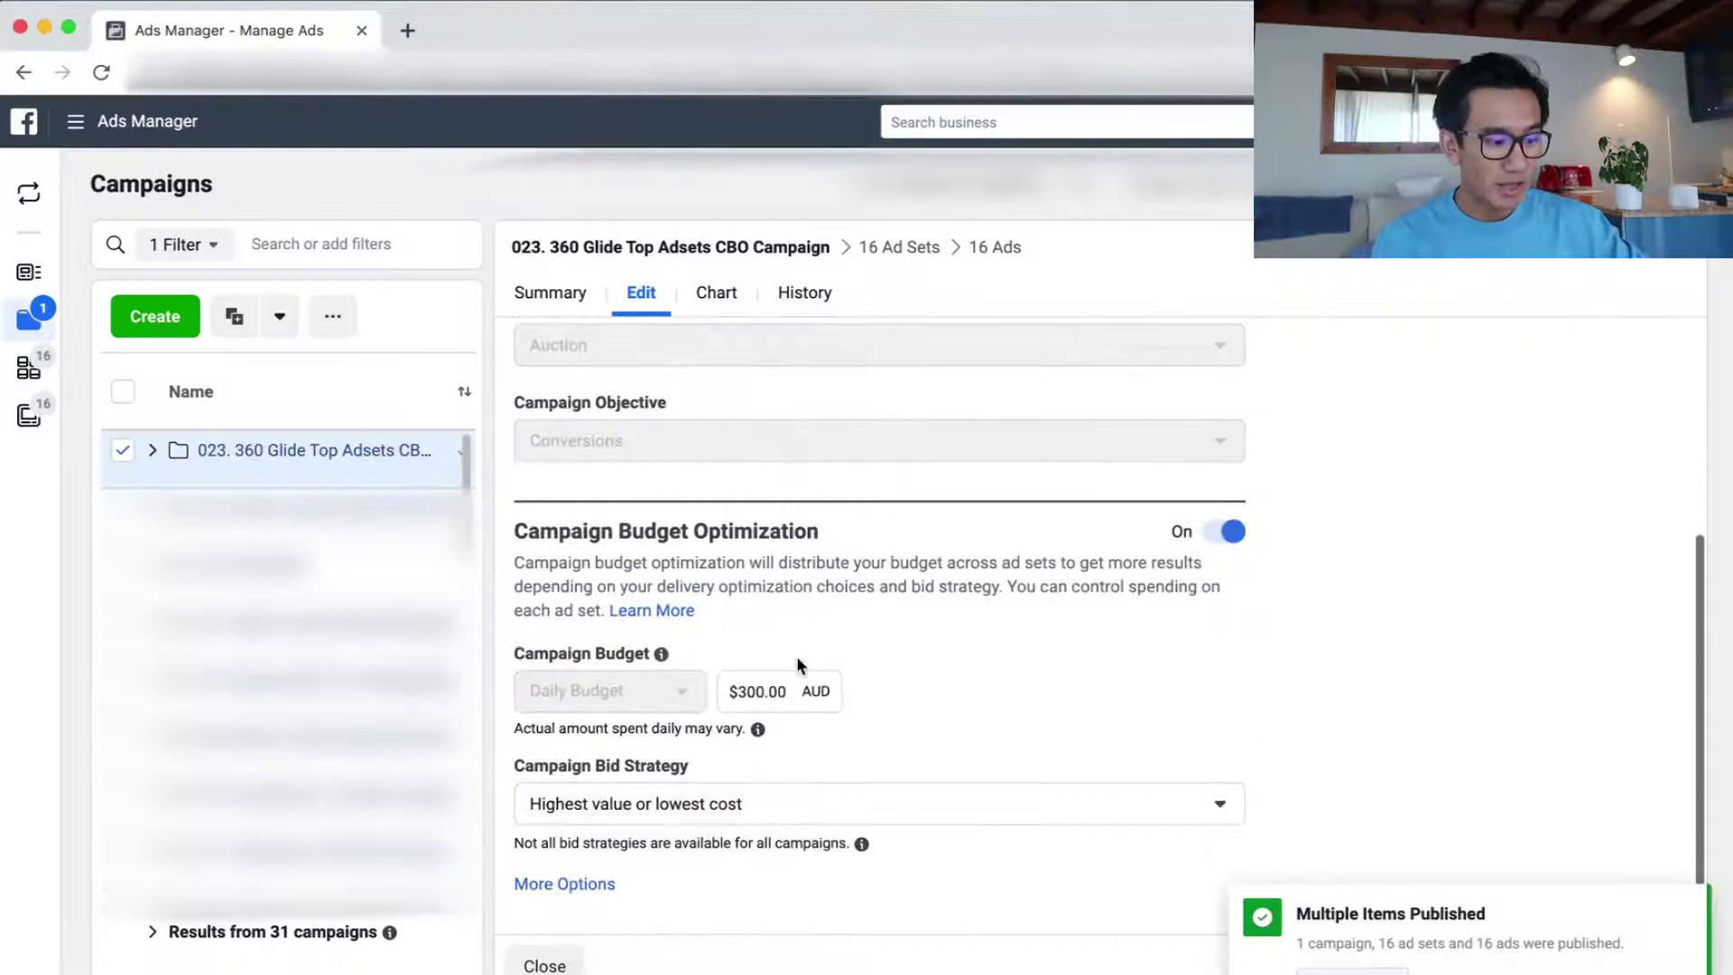
left_click(776, 691)
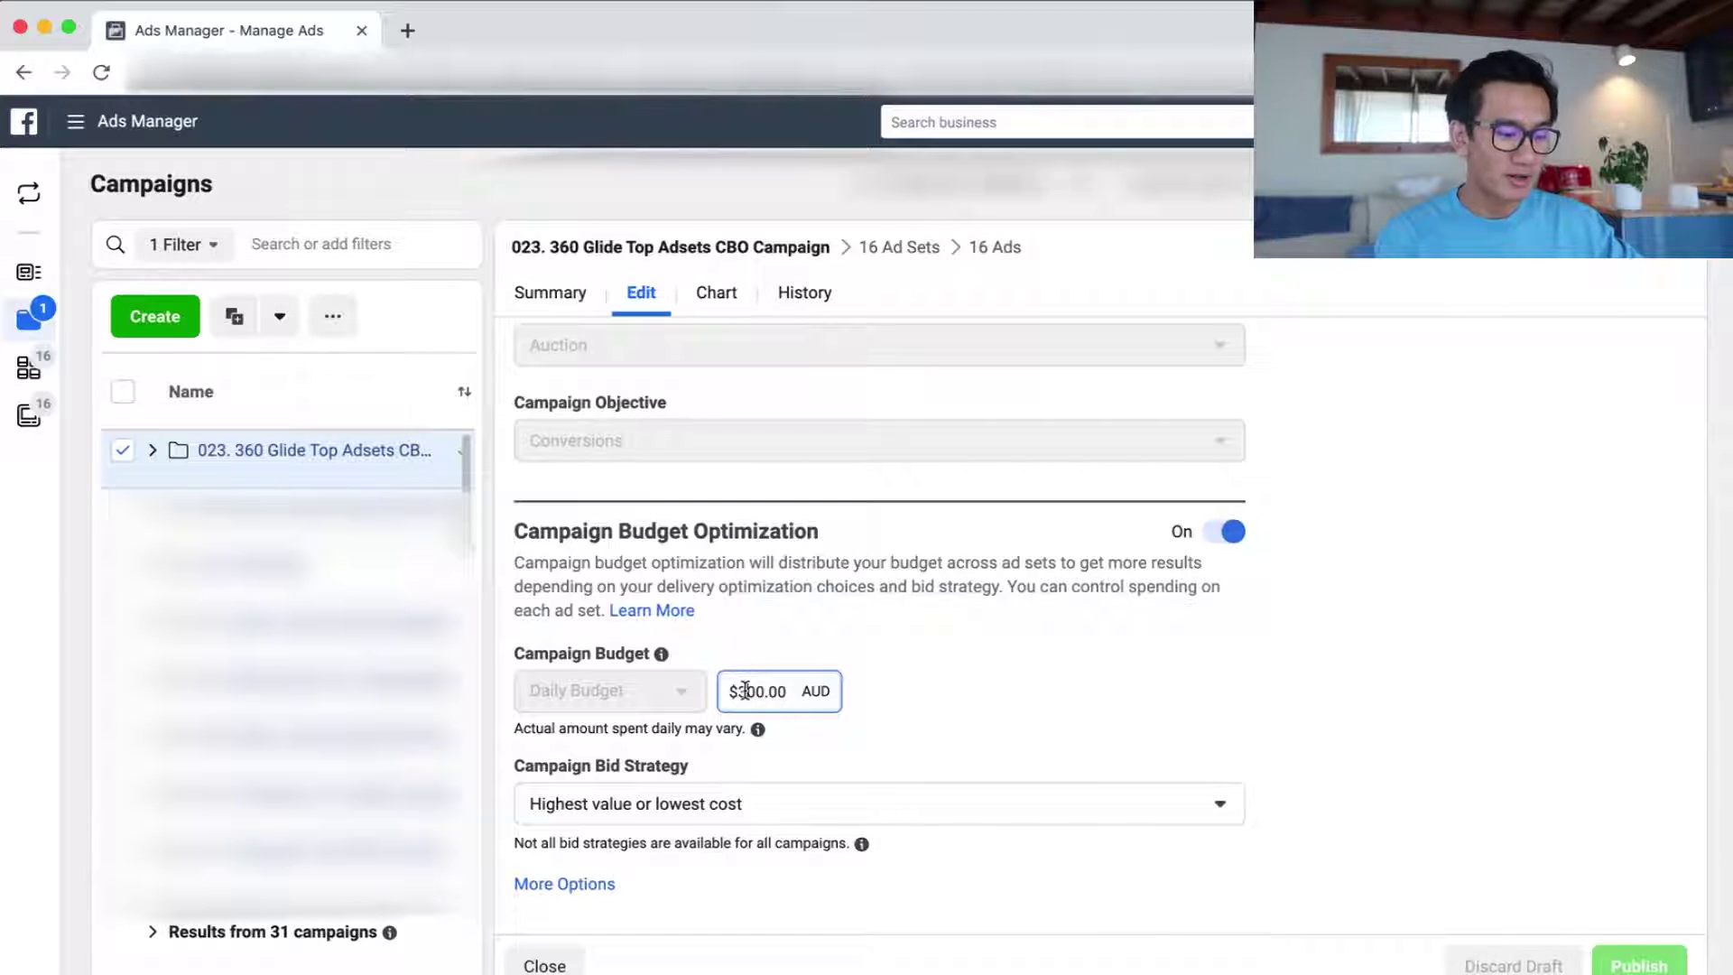
type("50")
scroll(1024, 704, "up", 1)
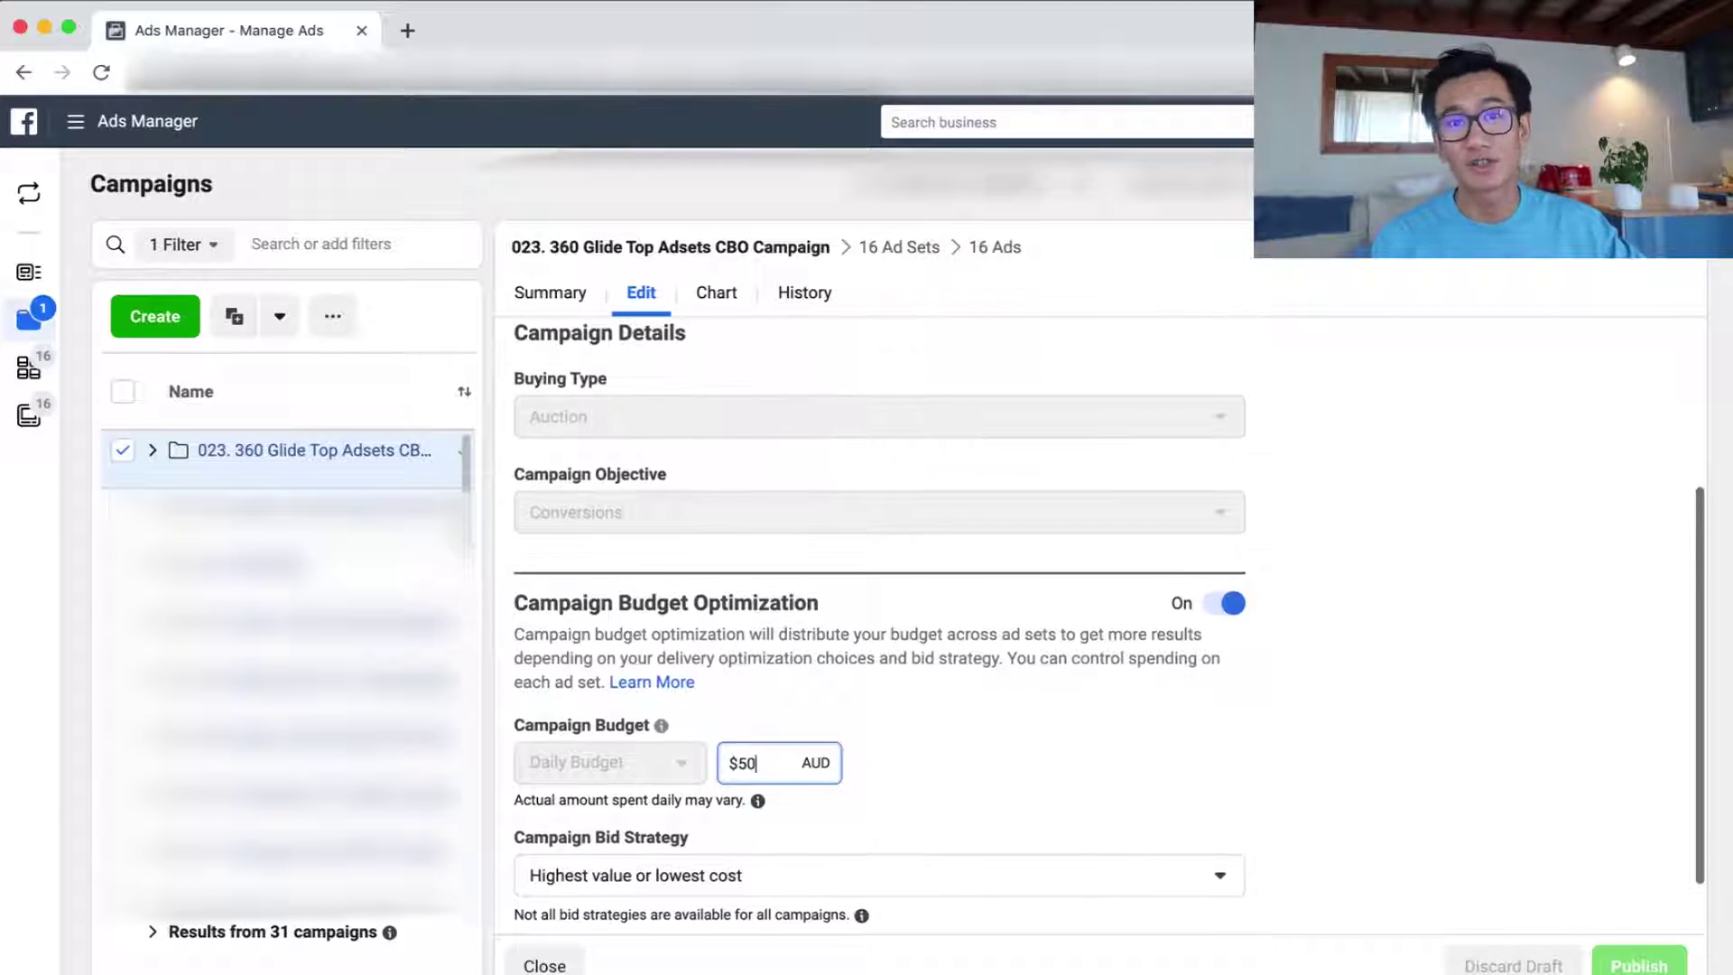
type("0")
left_click(1024, 710)
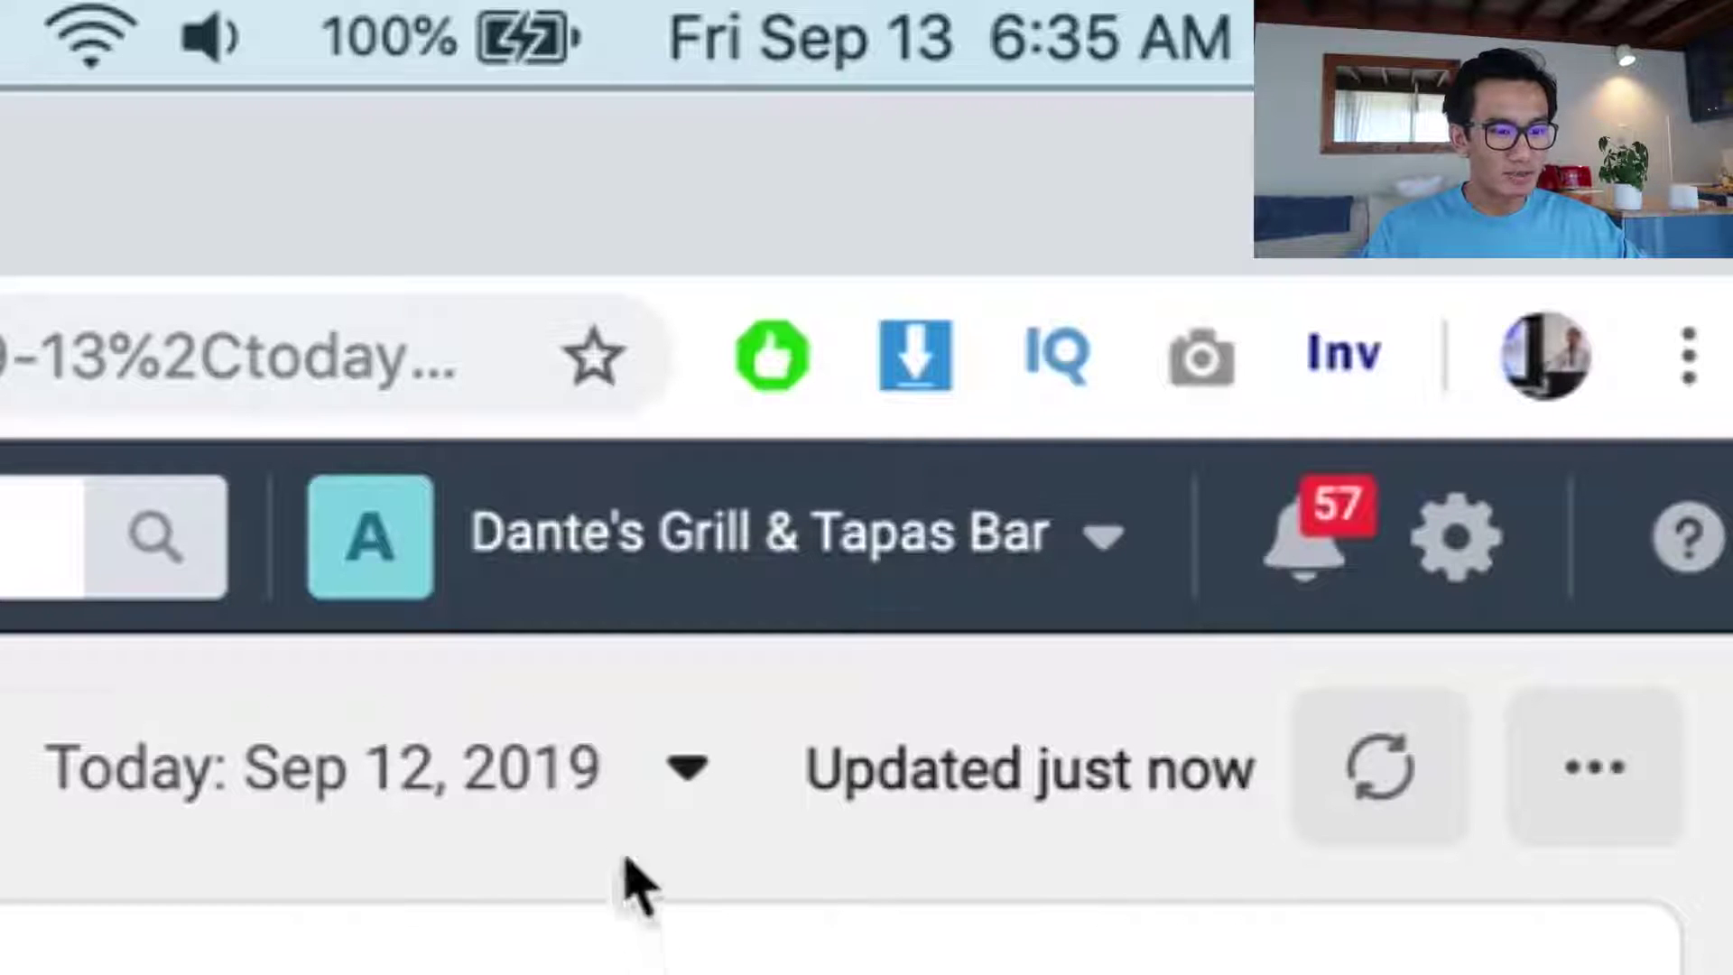
- Check the reporting date and examine the new campaign's spend, checkouts, purchase value and ROAS
left_click(626, 812)
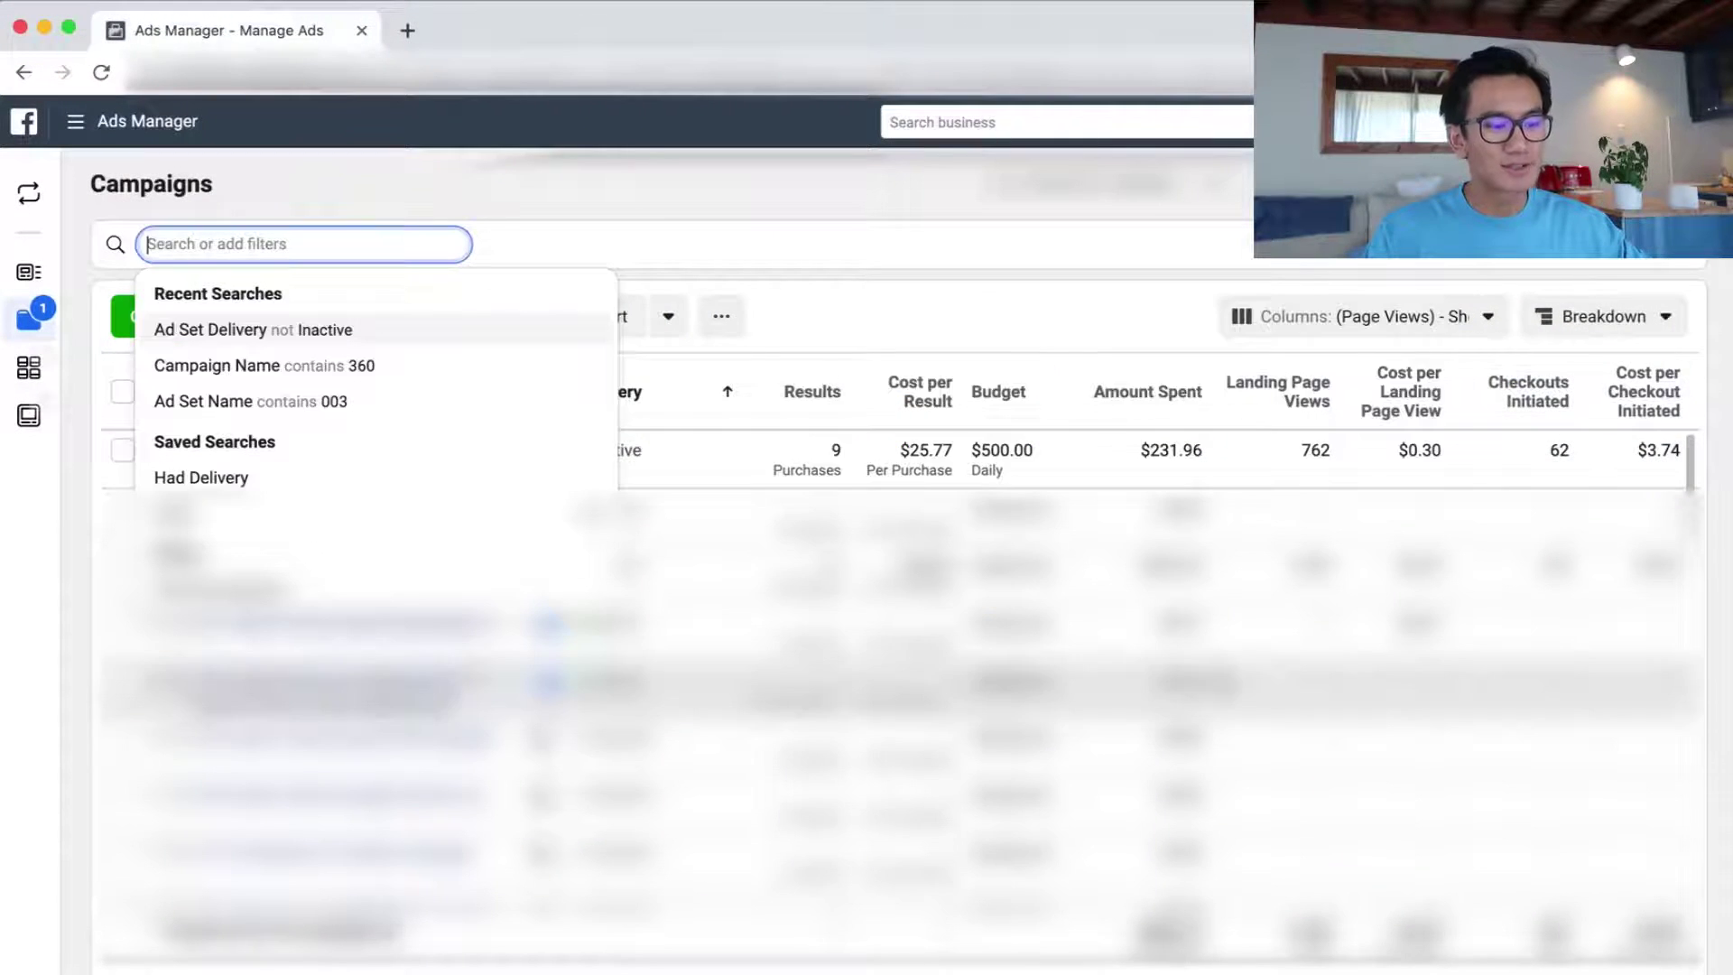
scroll(993, 451, "right", 5)
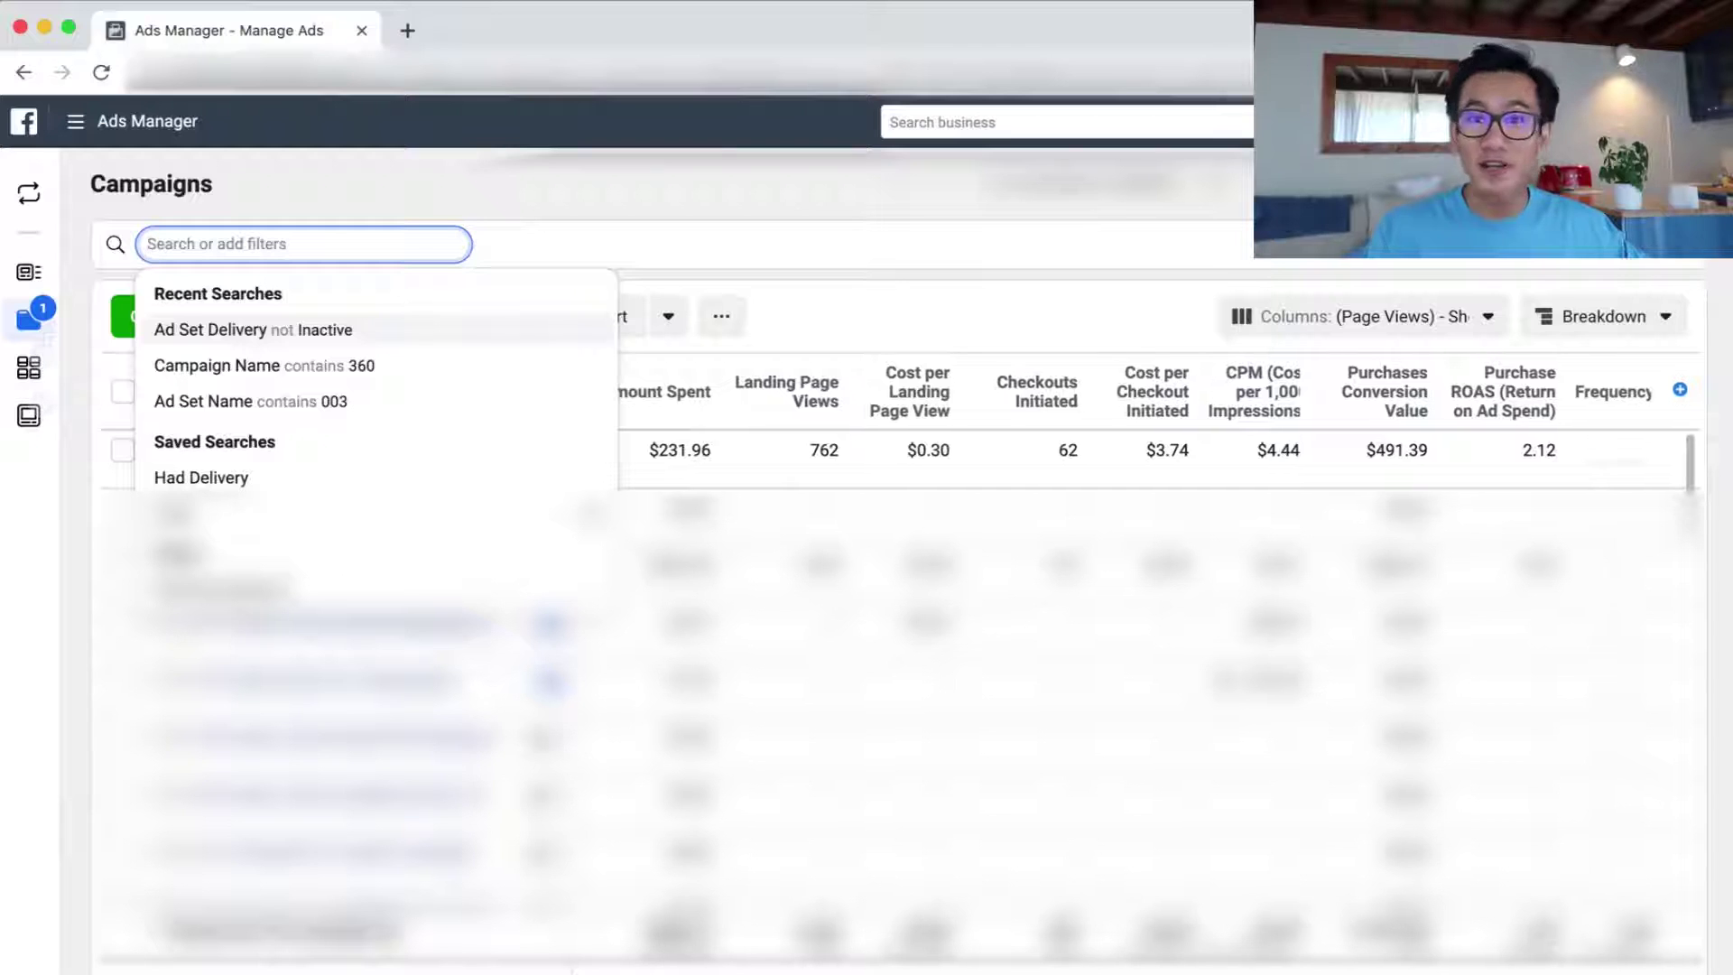
scroll(992, 451, "left", 5)
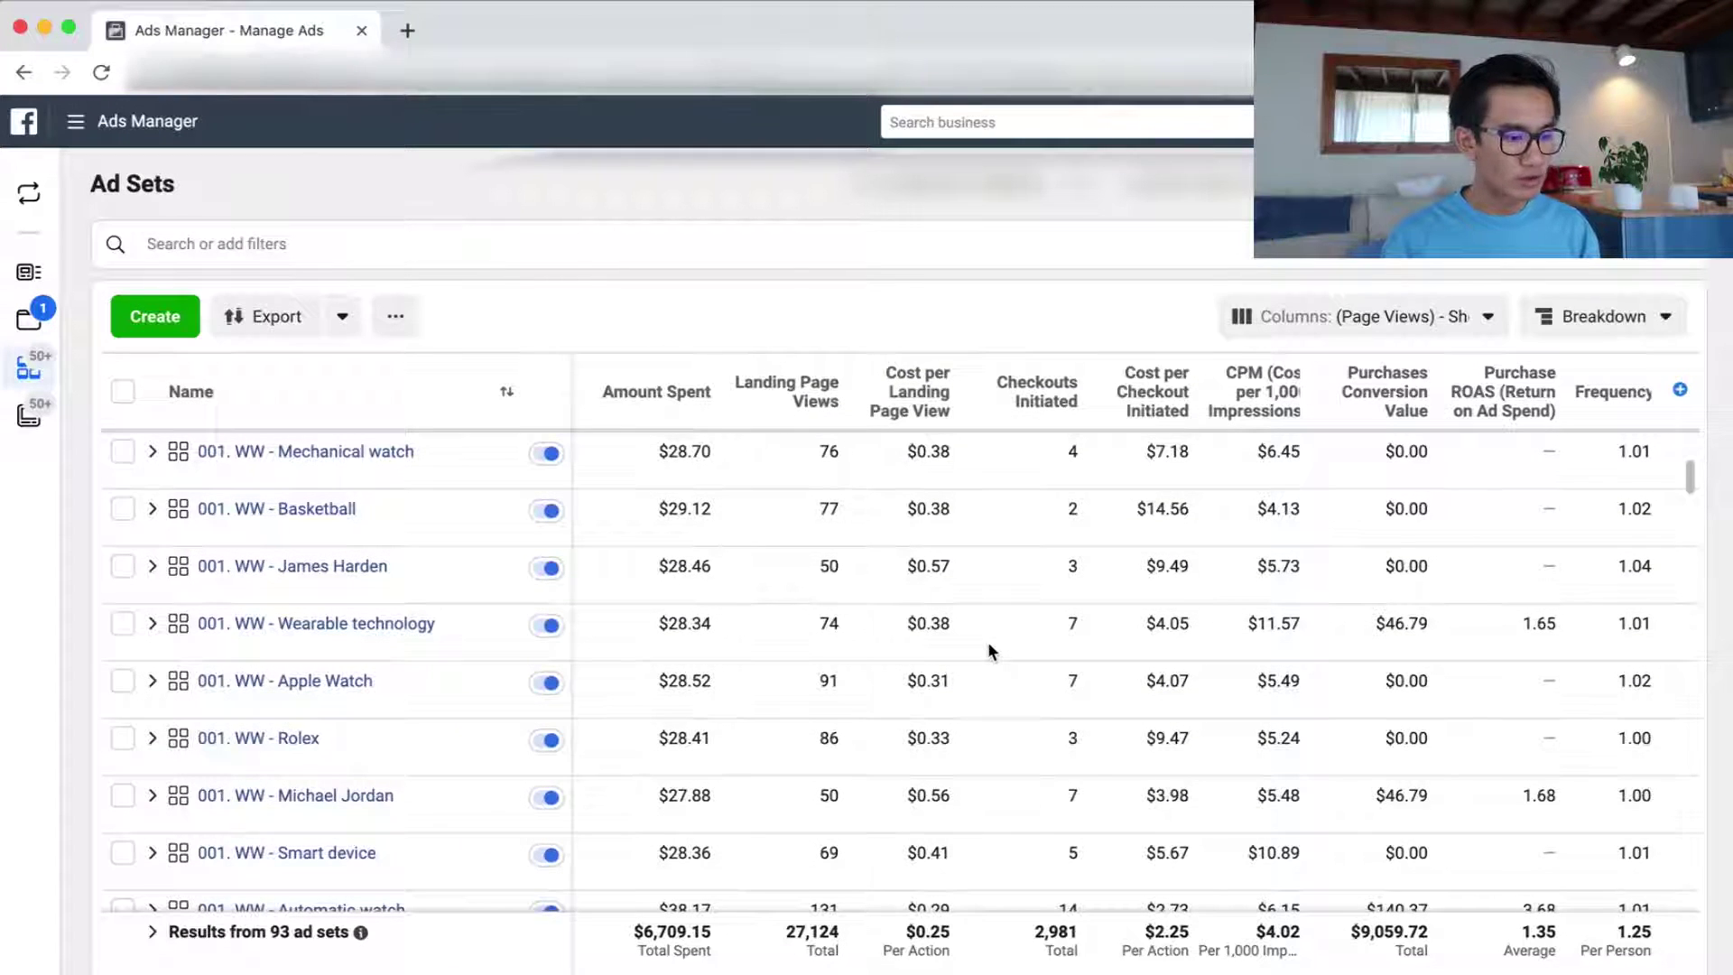
- Sort the ad sets by highest purchase ROAS and examine their results, cost per result and budgets
scroll(990, 650, "up", 1)
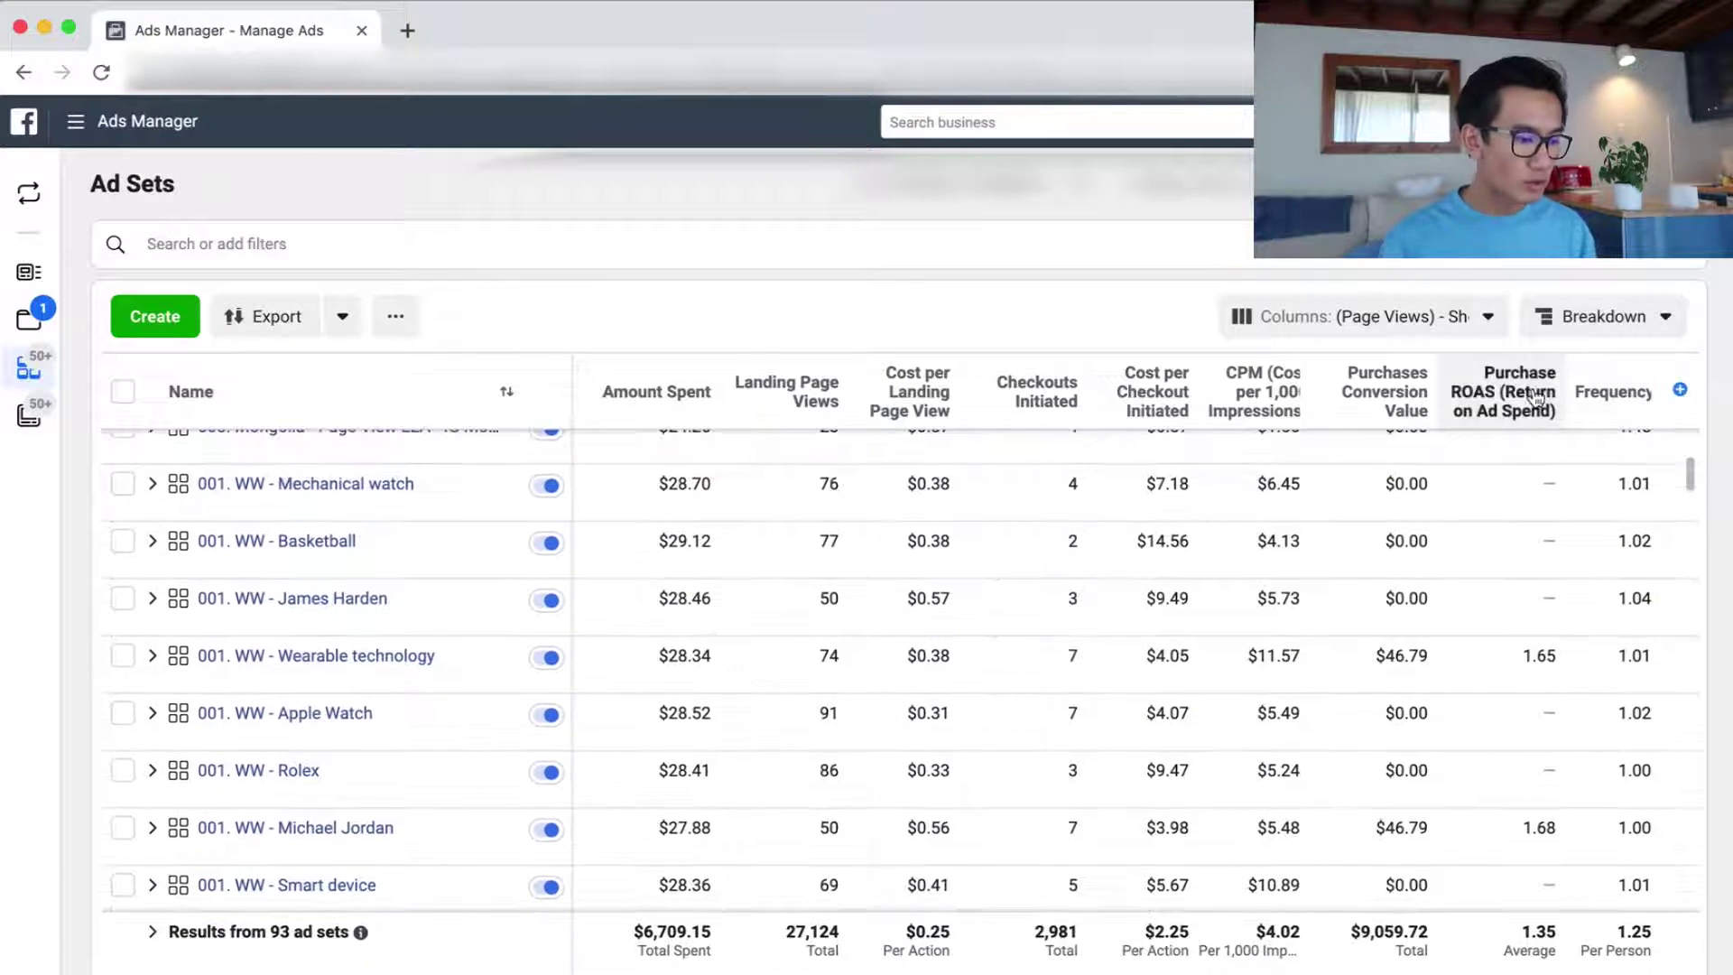
mouse_move(1476, 440)
scroll(971, 689, "up", 10)
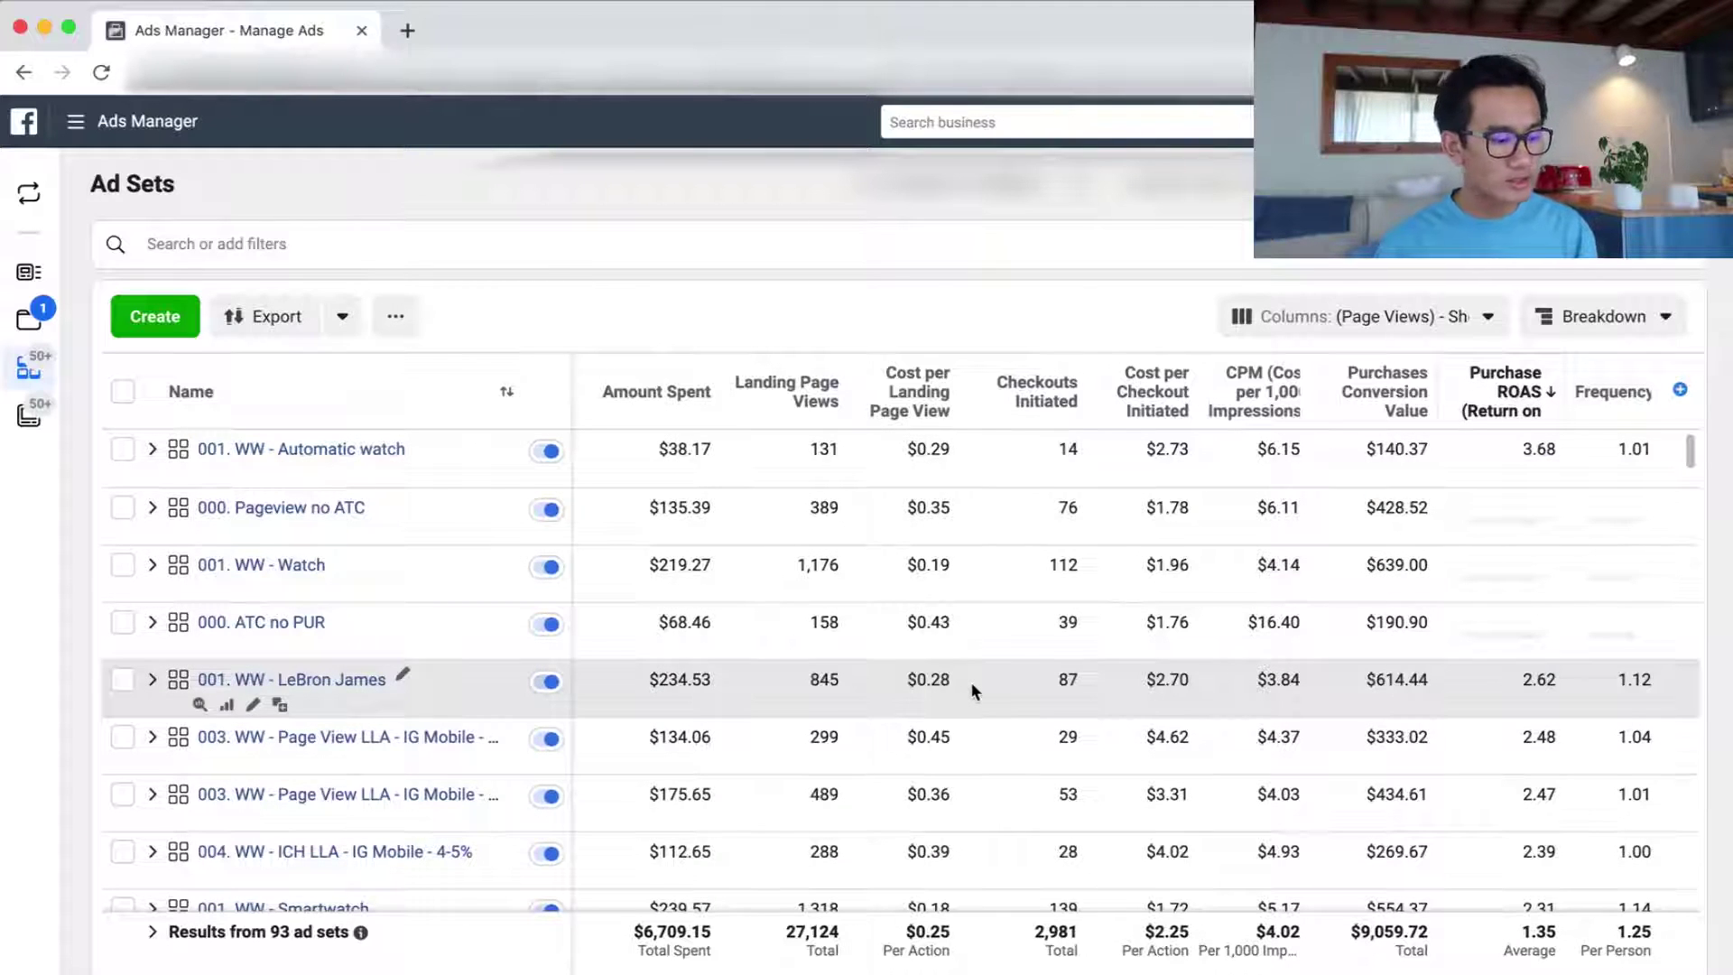
scroll(971, 691, "left", 10)
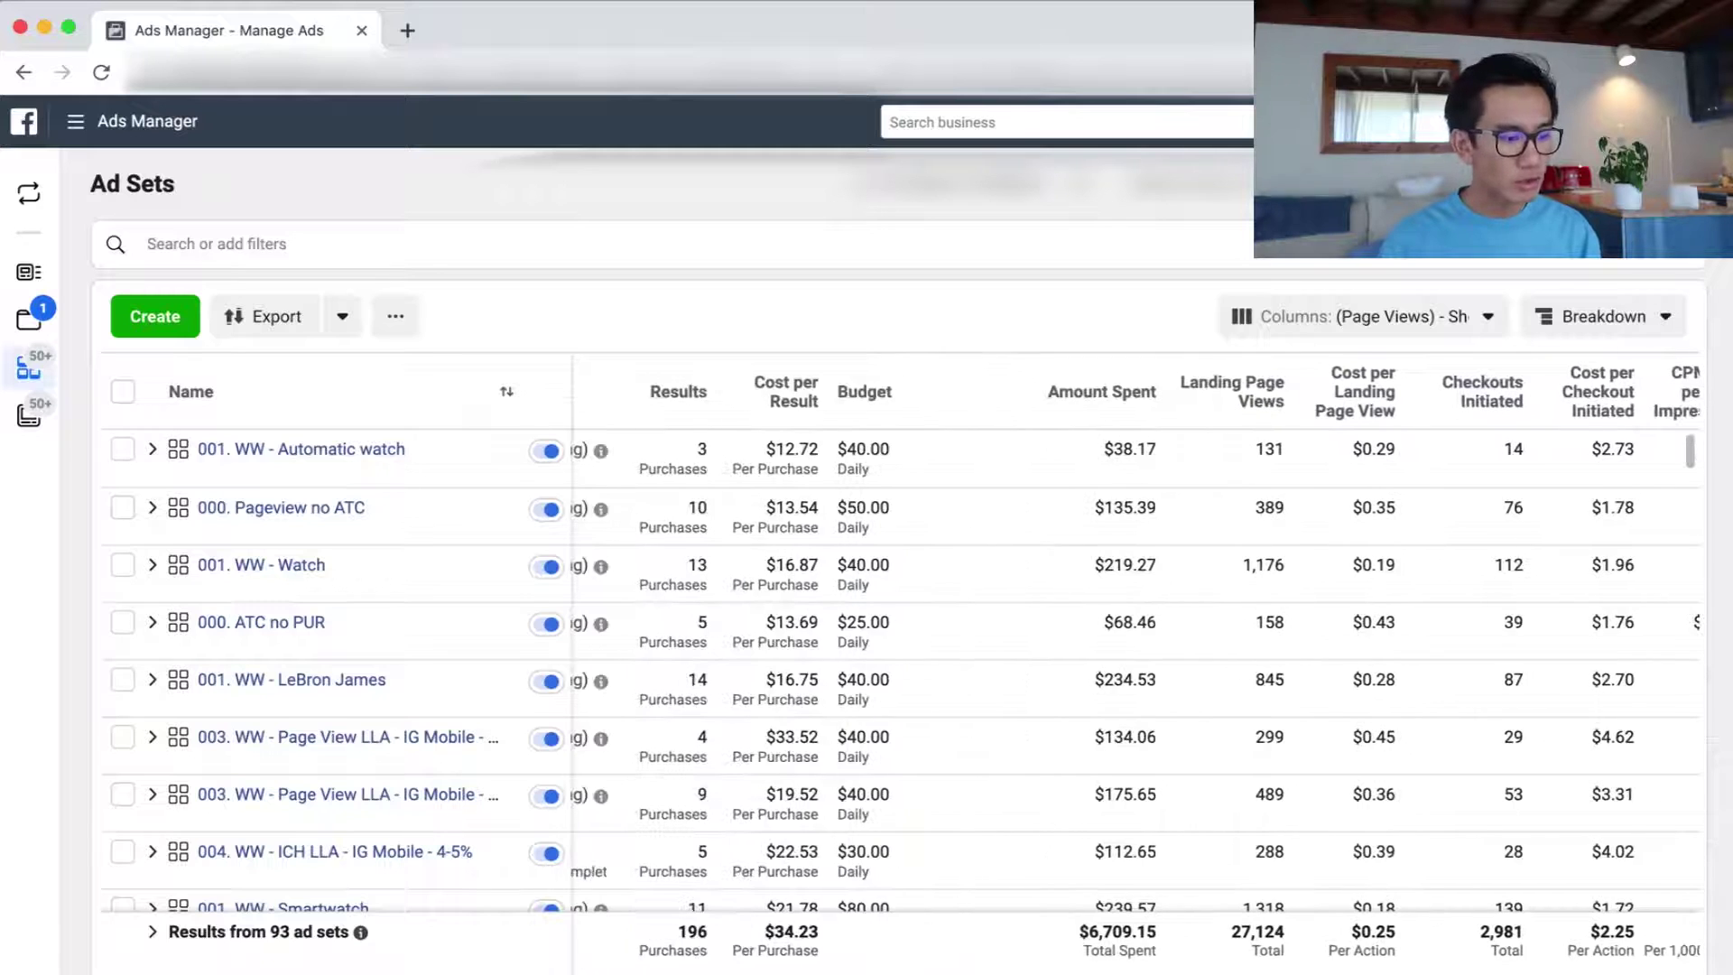
scroll(1129, 730, "left", 3)
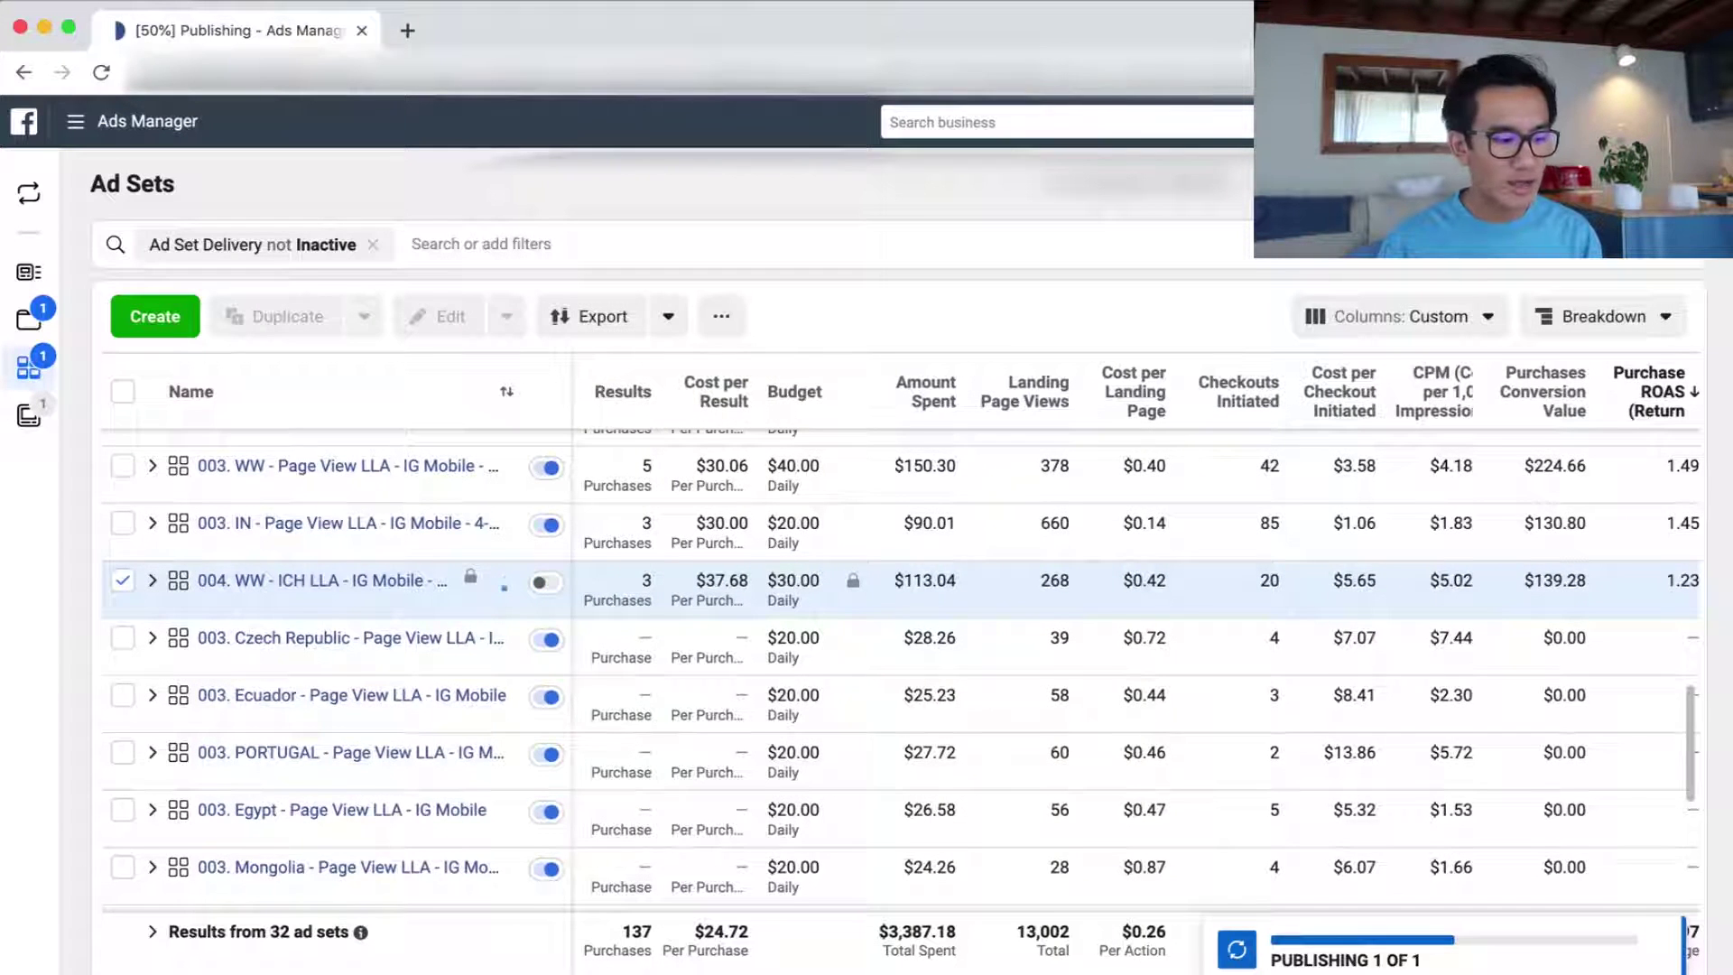
- Review the remaining ad sets from lowest to highest purchase ROAS, comparing spend and checkouts initiated
scroll(732, 855, "down", 5)
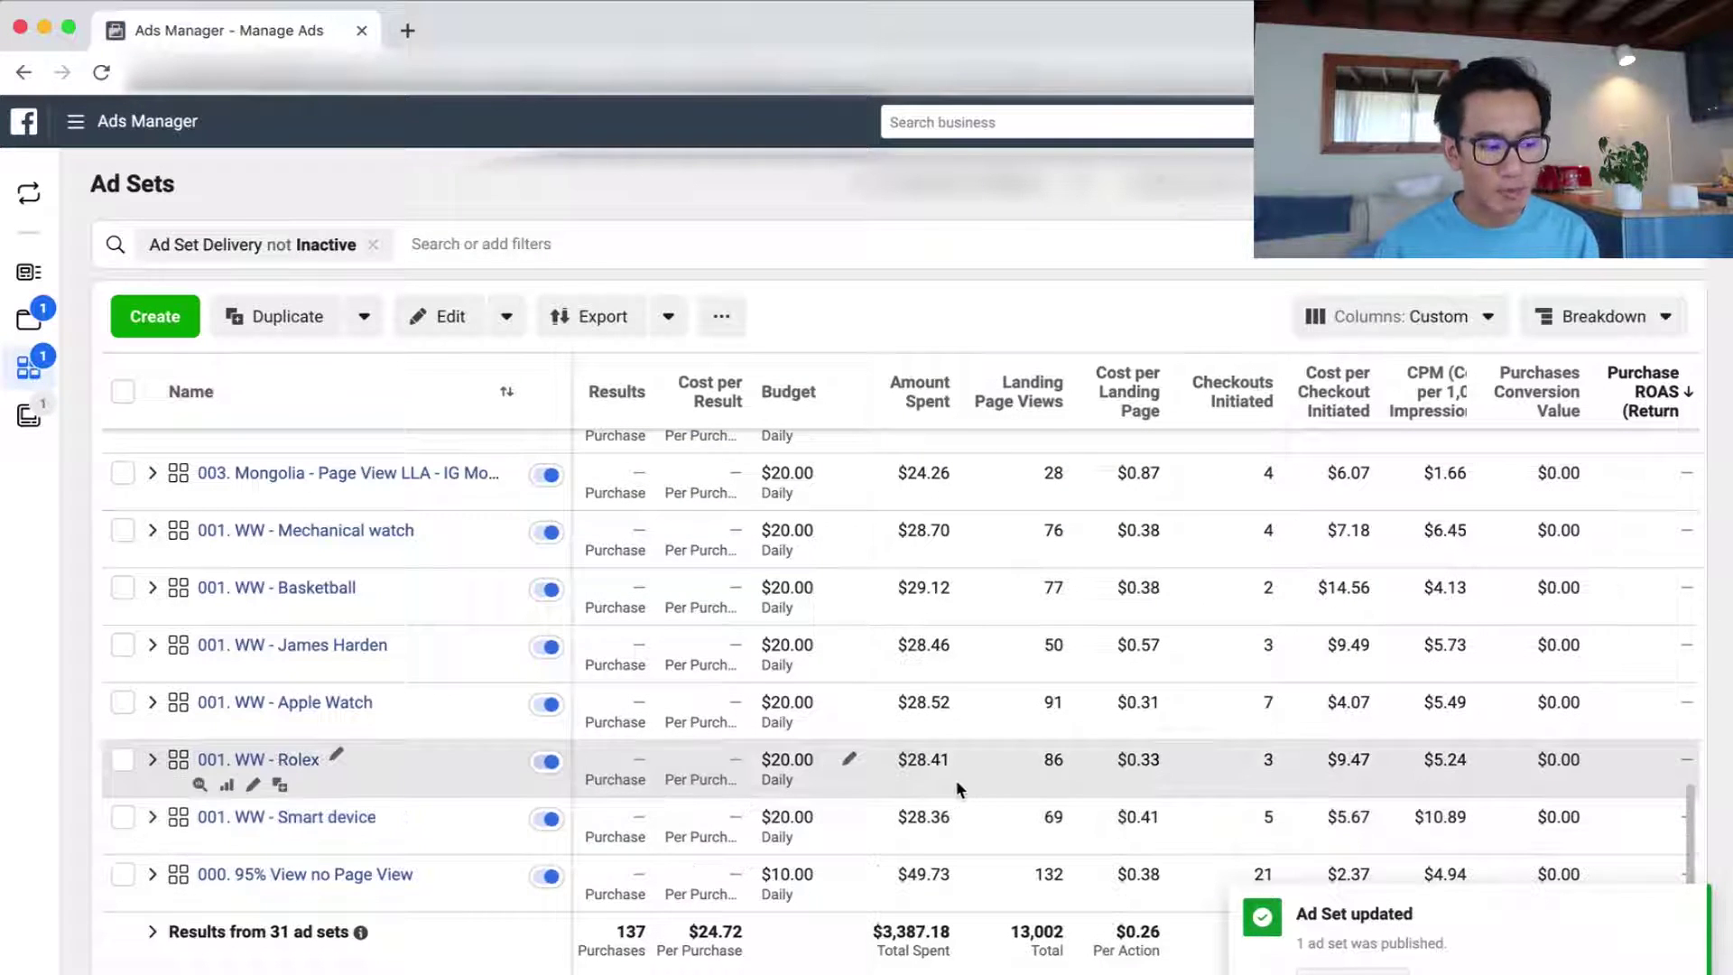
scroll(1006, 790, "up", 2)
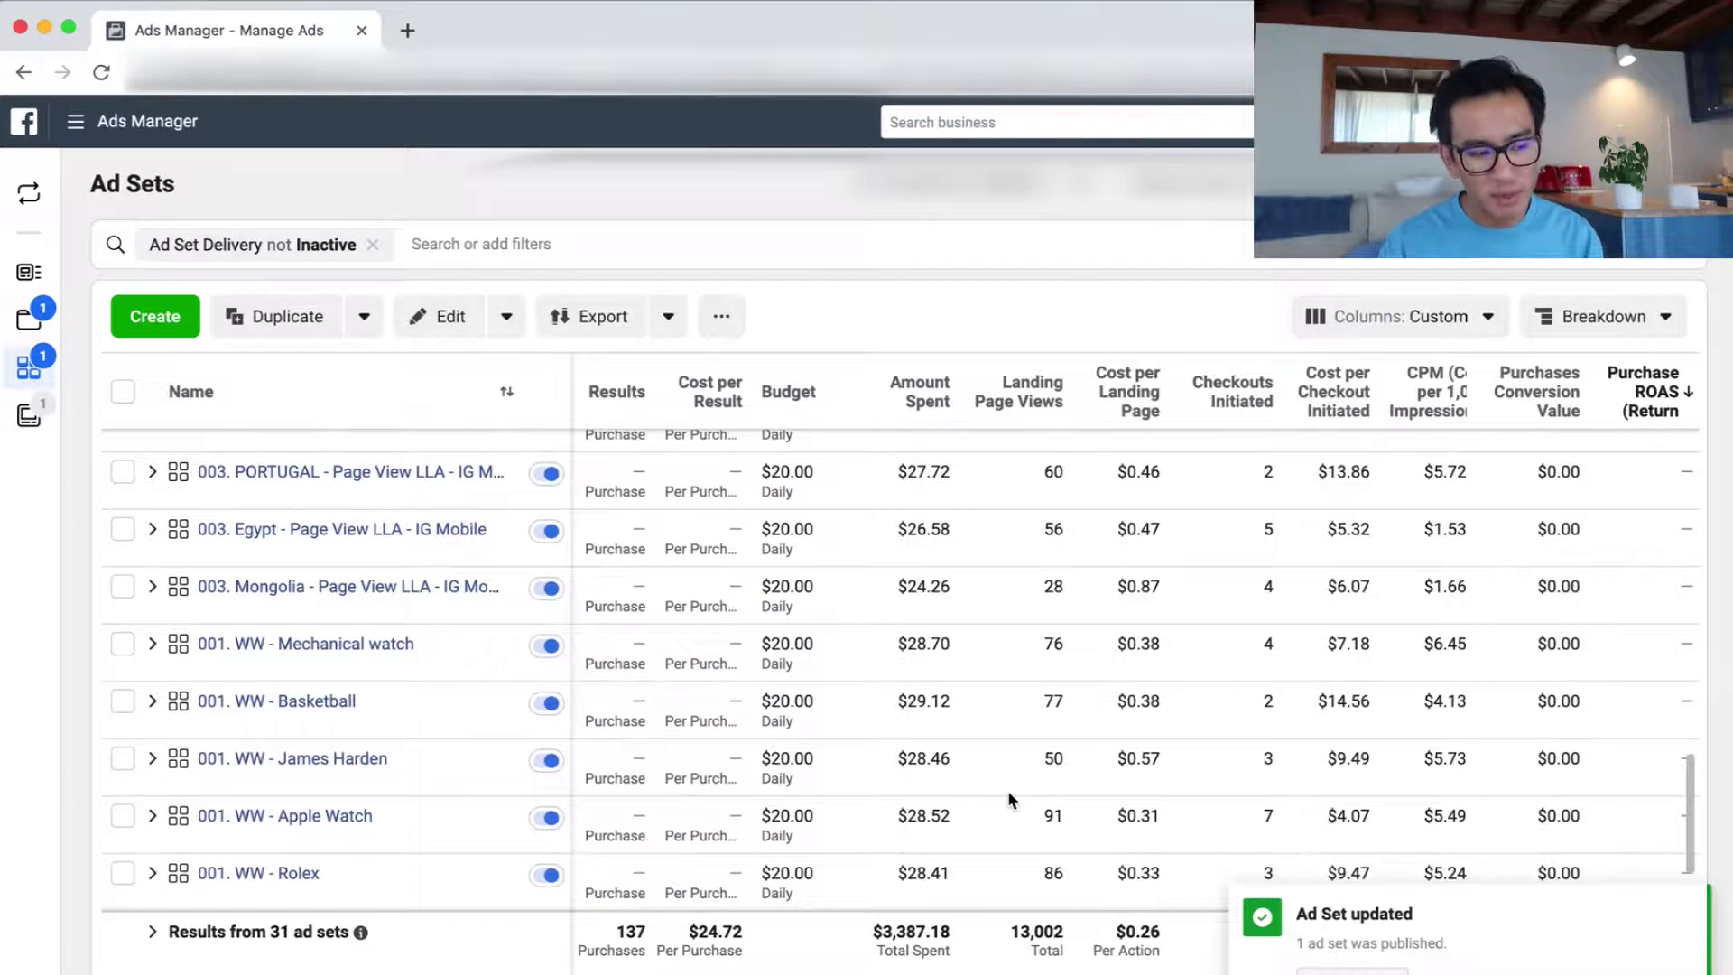
scroll(1254, 627, "up", 2)
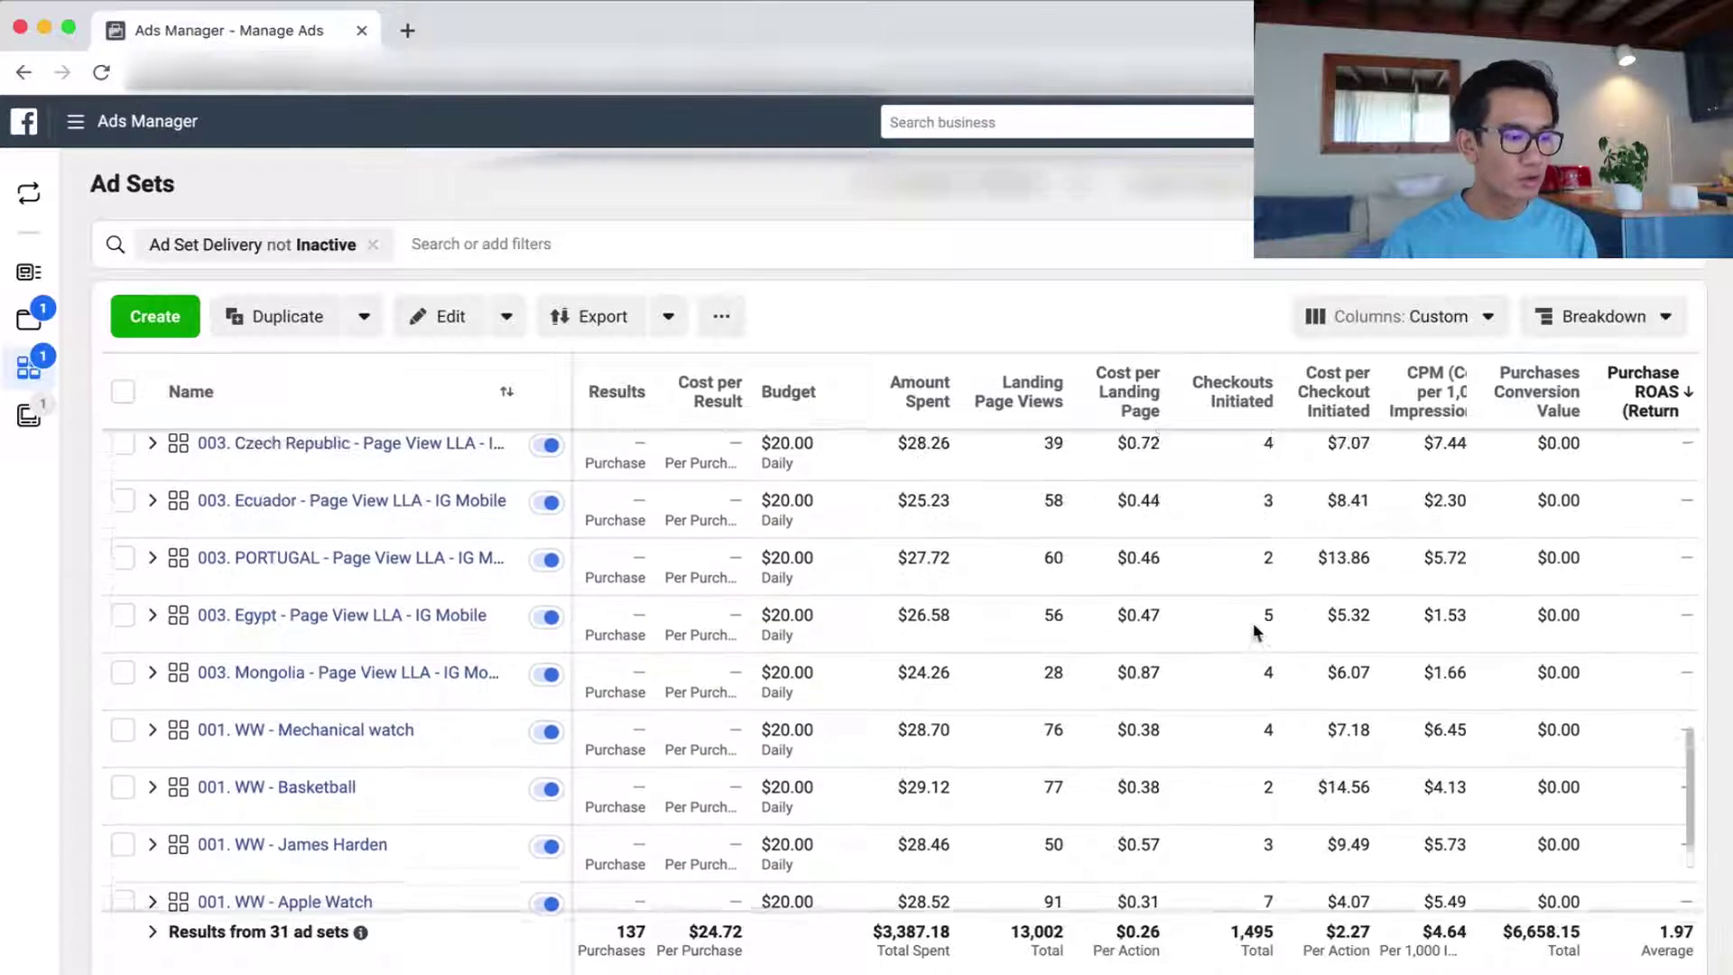
scroll(1254, 628, "up", 6)
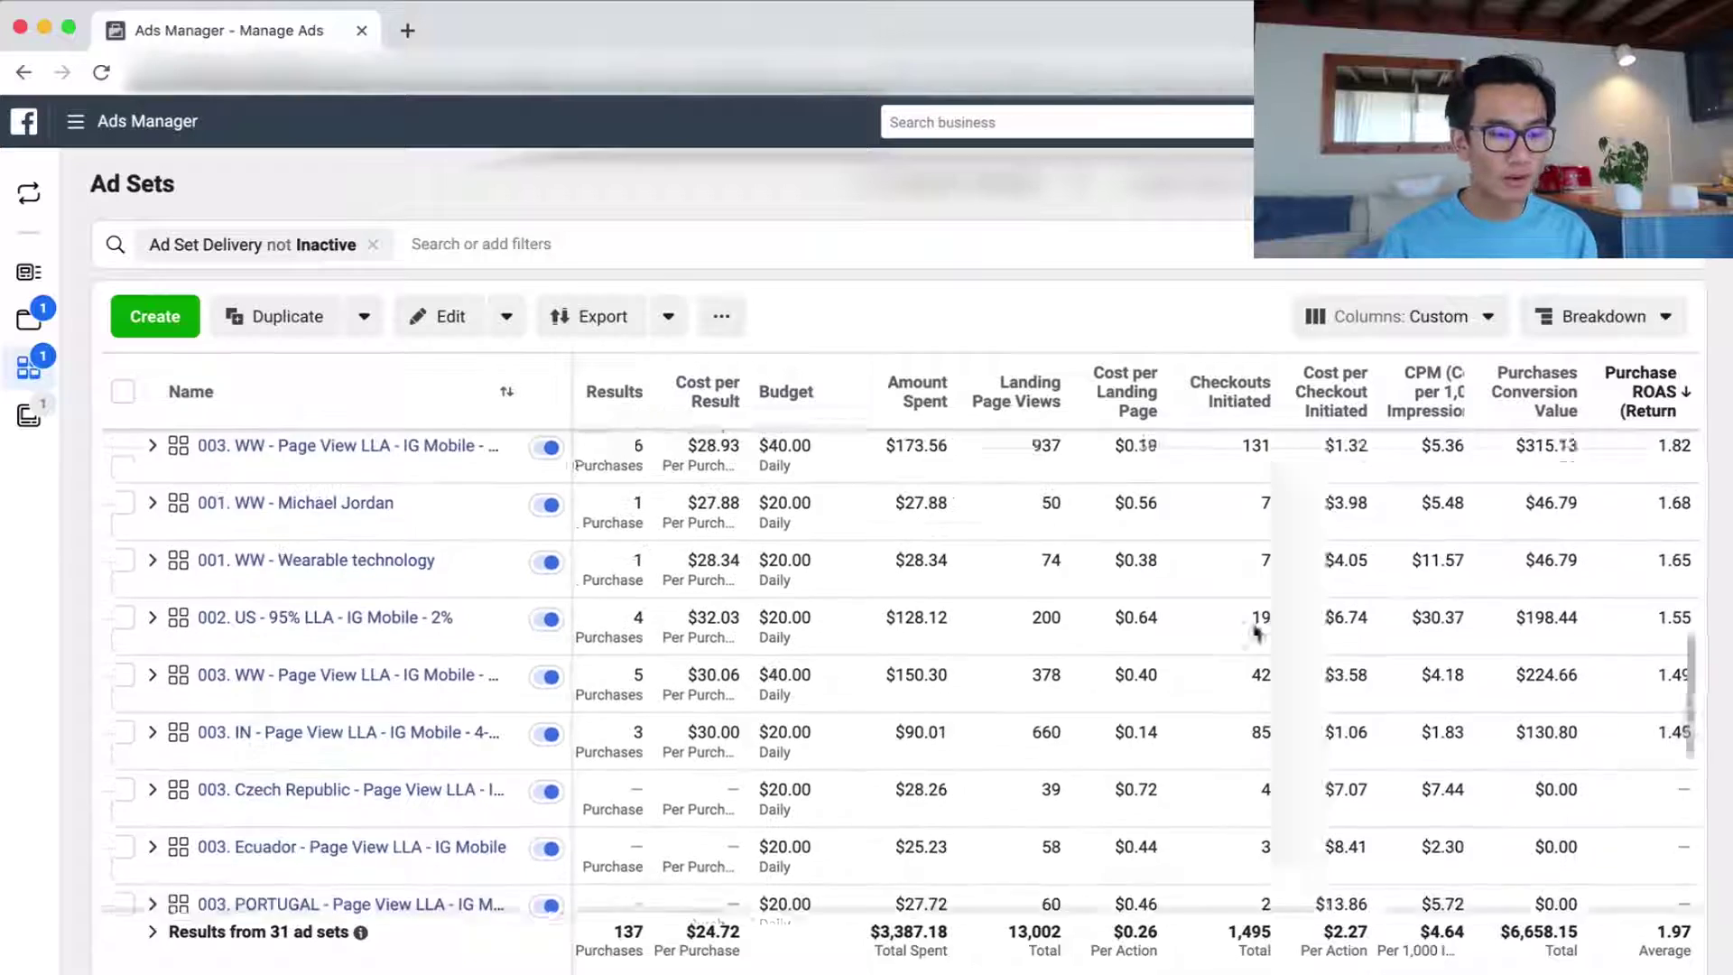
scroll(1255, 630, "up", 5)
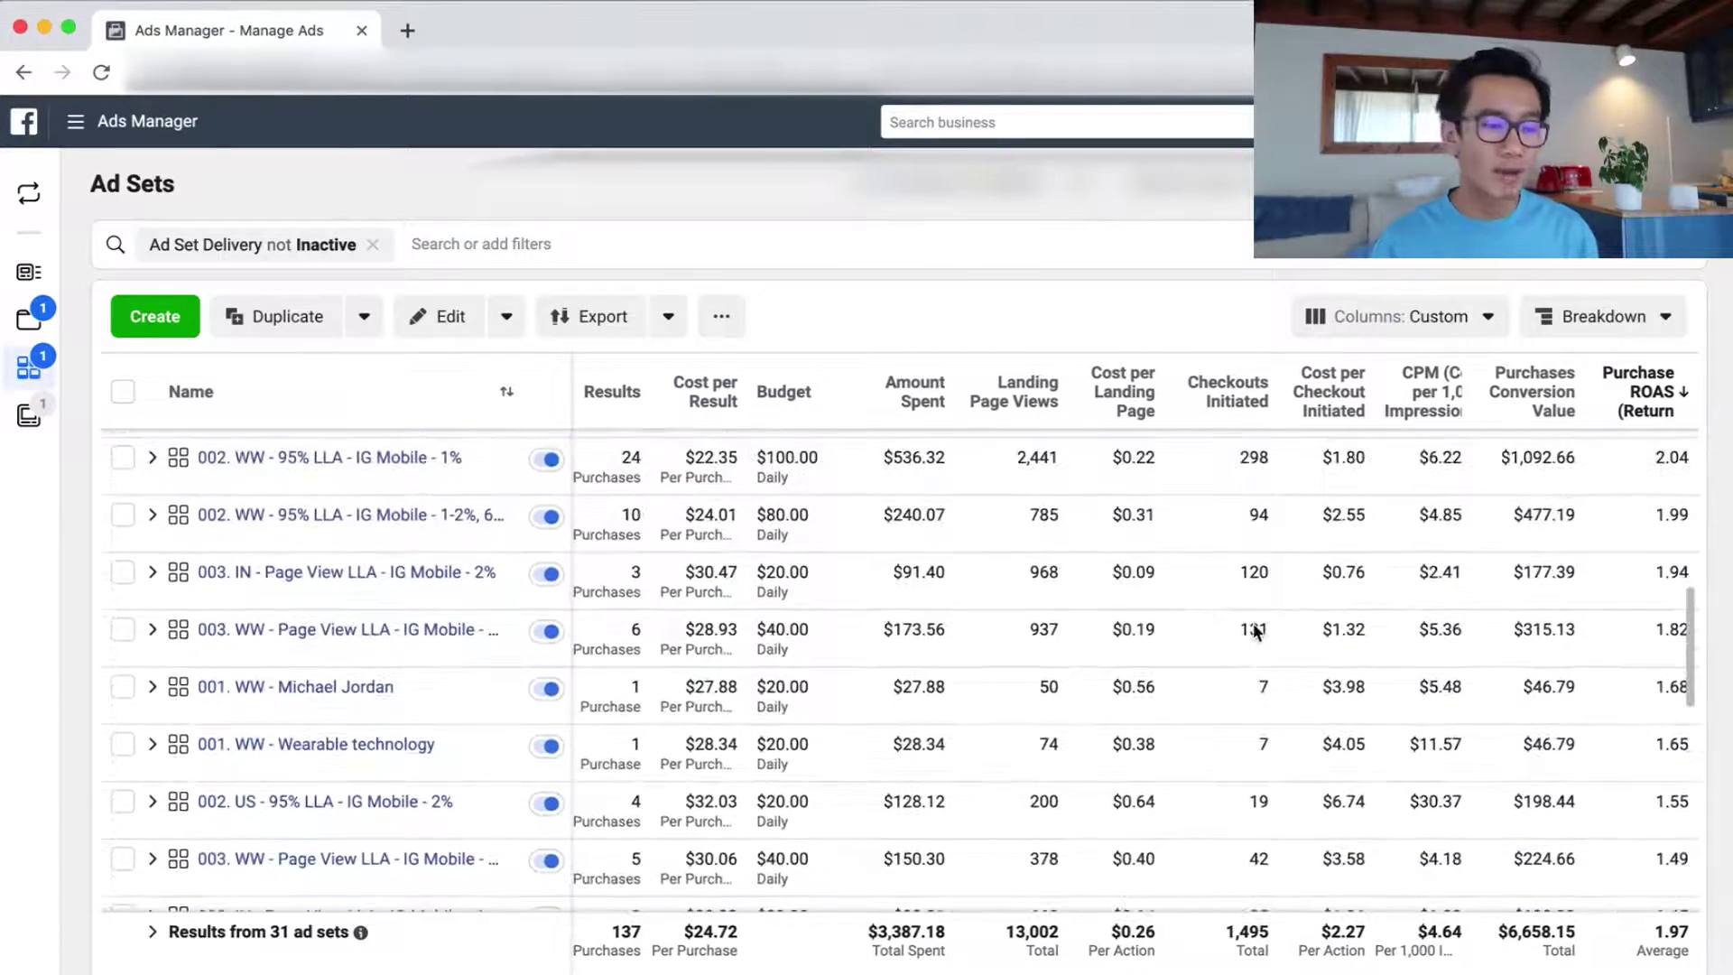
scroll(1254, 627, "up", 8)
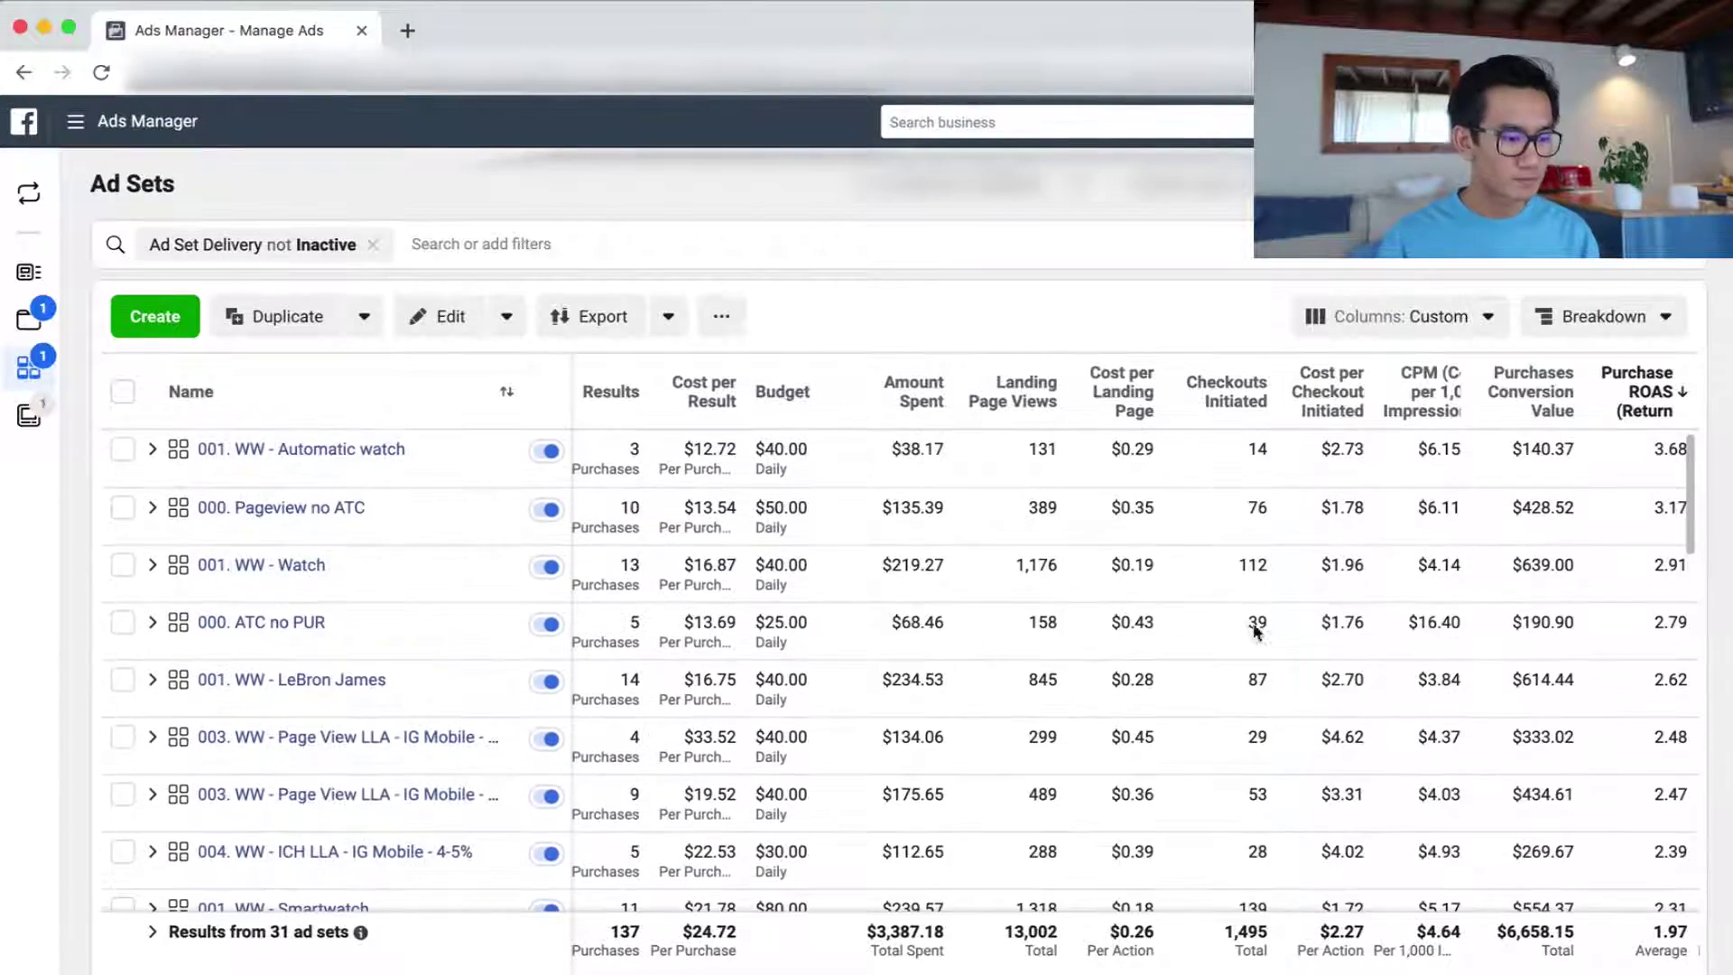
- View the ad set results for today, followed by the custom date range September 8 to 12, 2019
left_click(1183, 184)
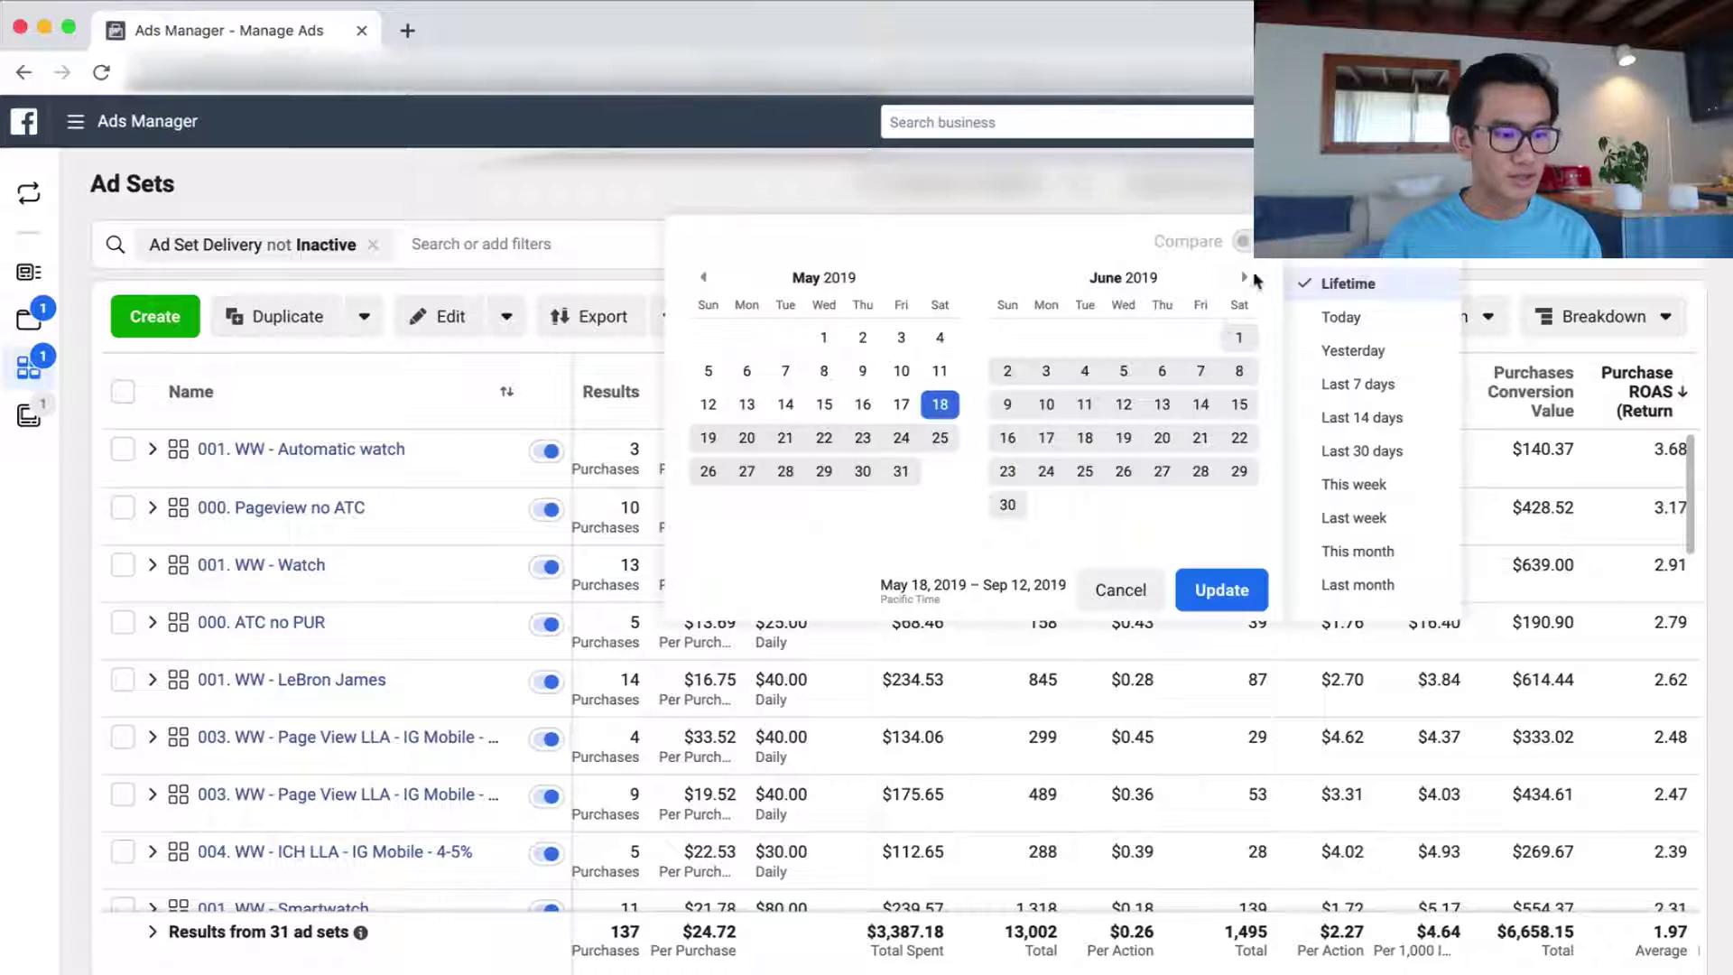
left_click(1395, 348)
left_click(1173, 184)
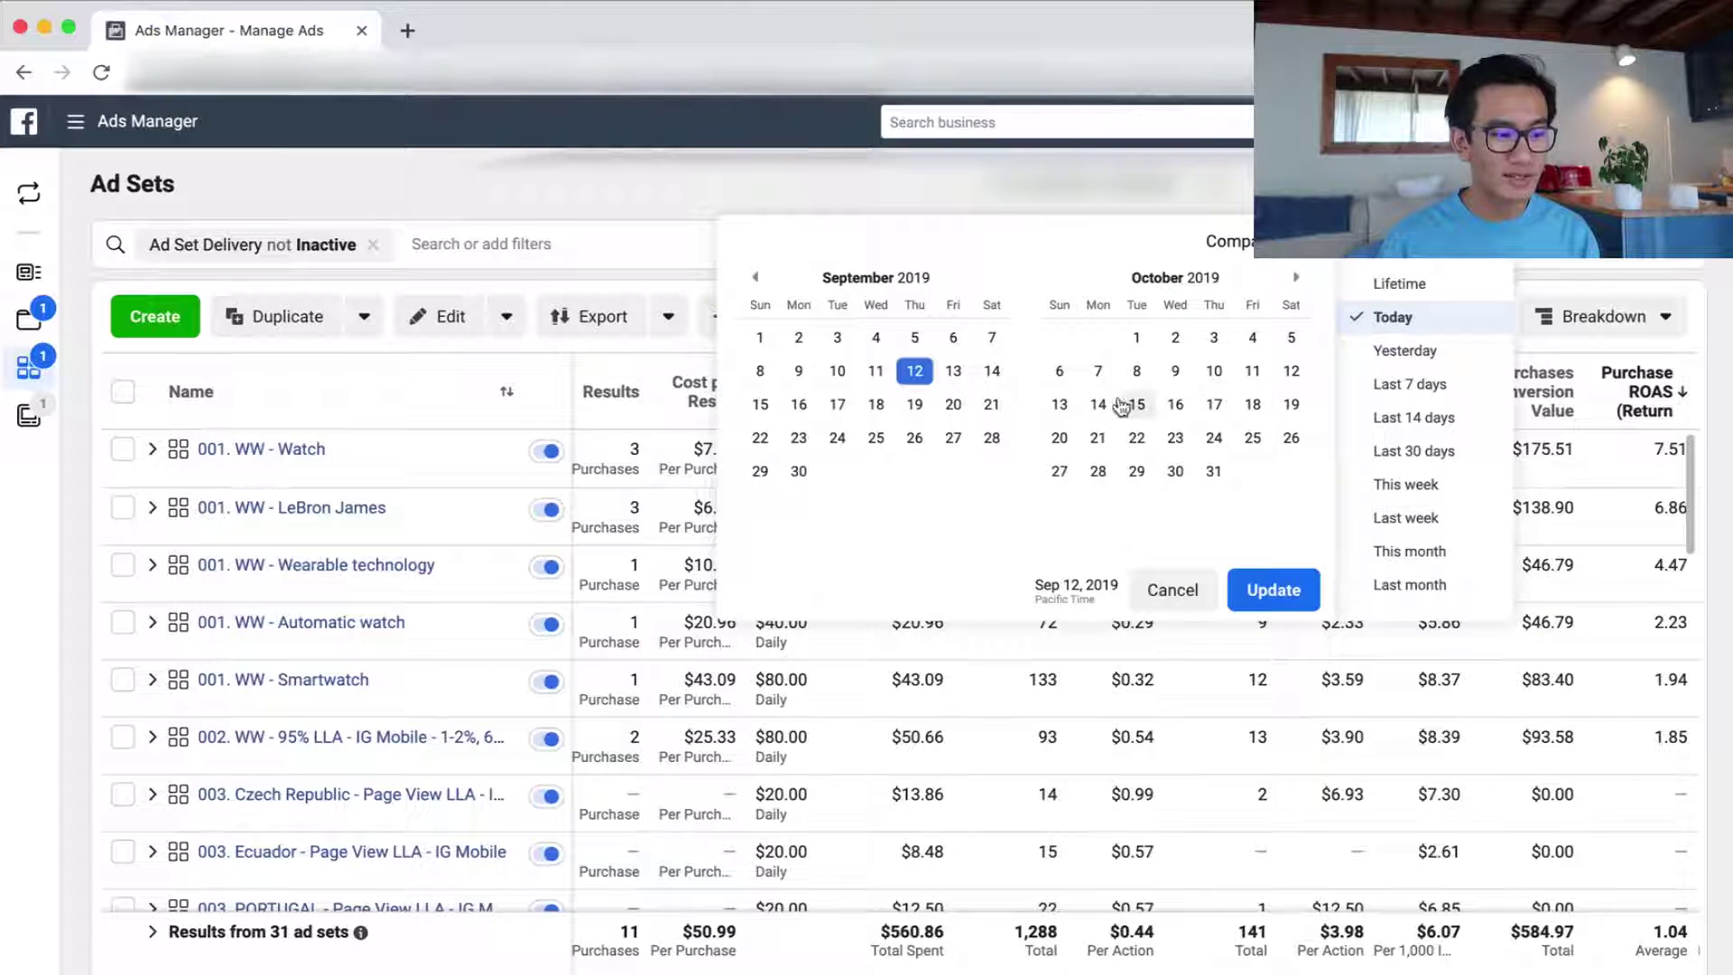
left_click(915, 374)
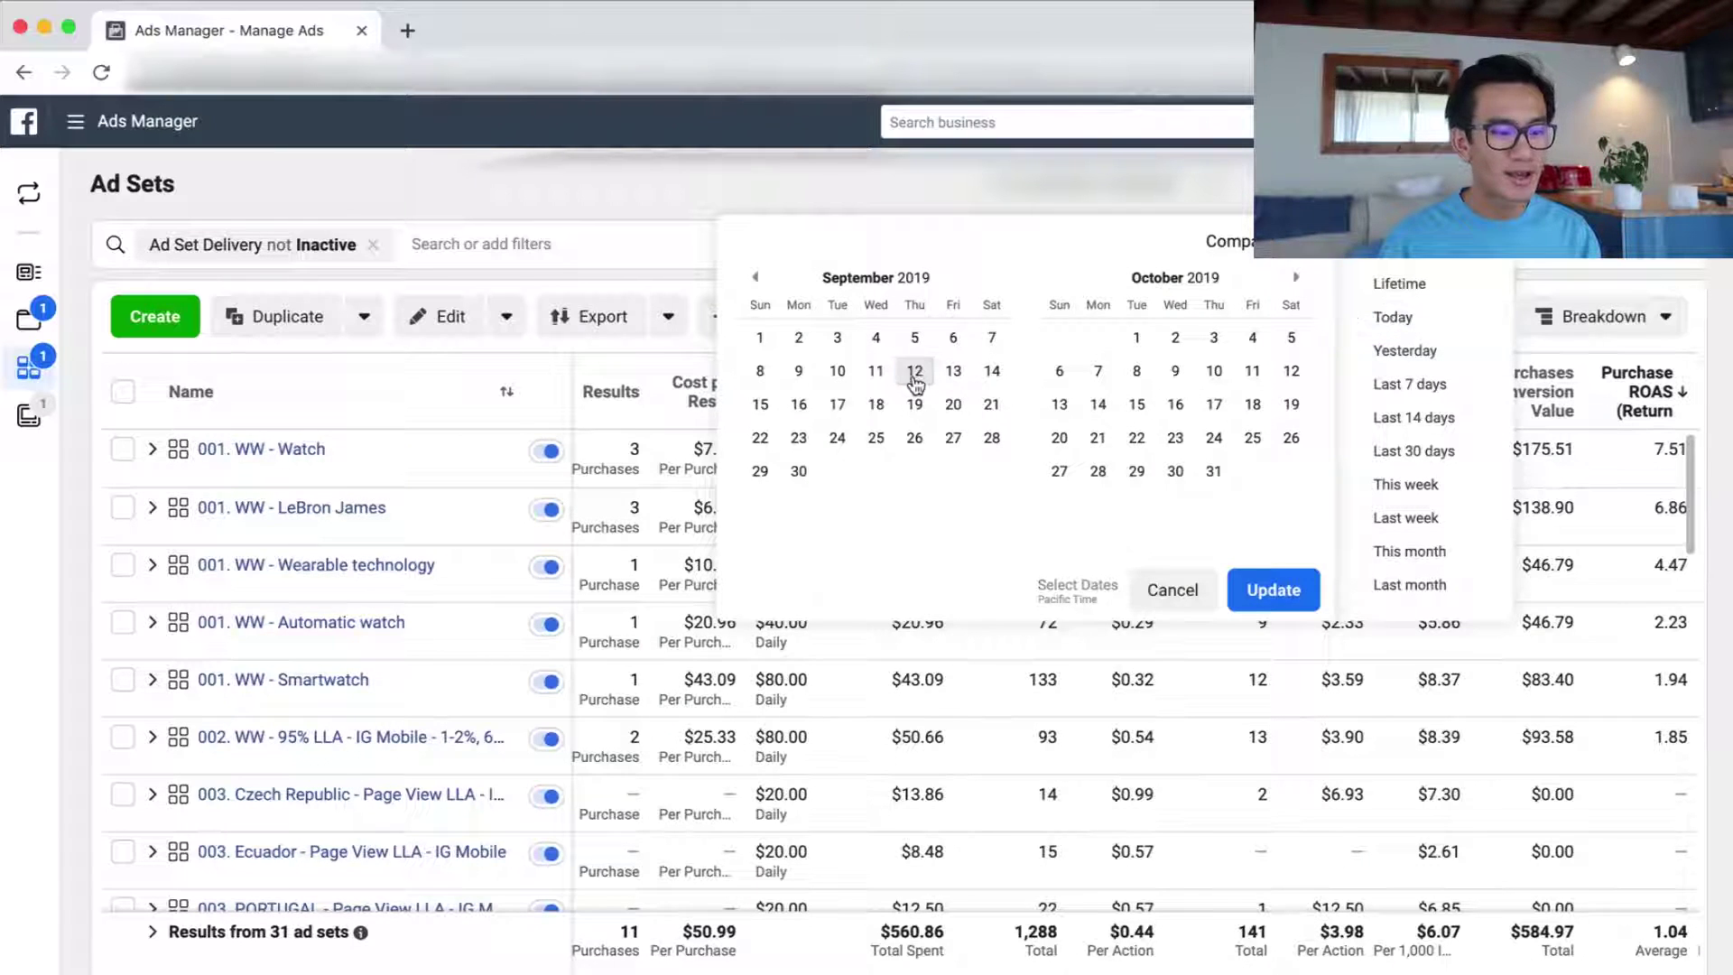
left_click(760, 371)
left_click(915, 371)
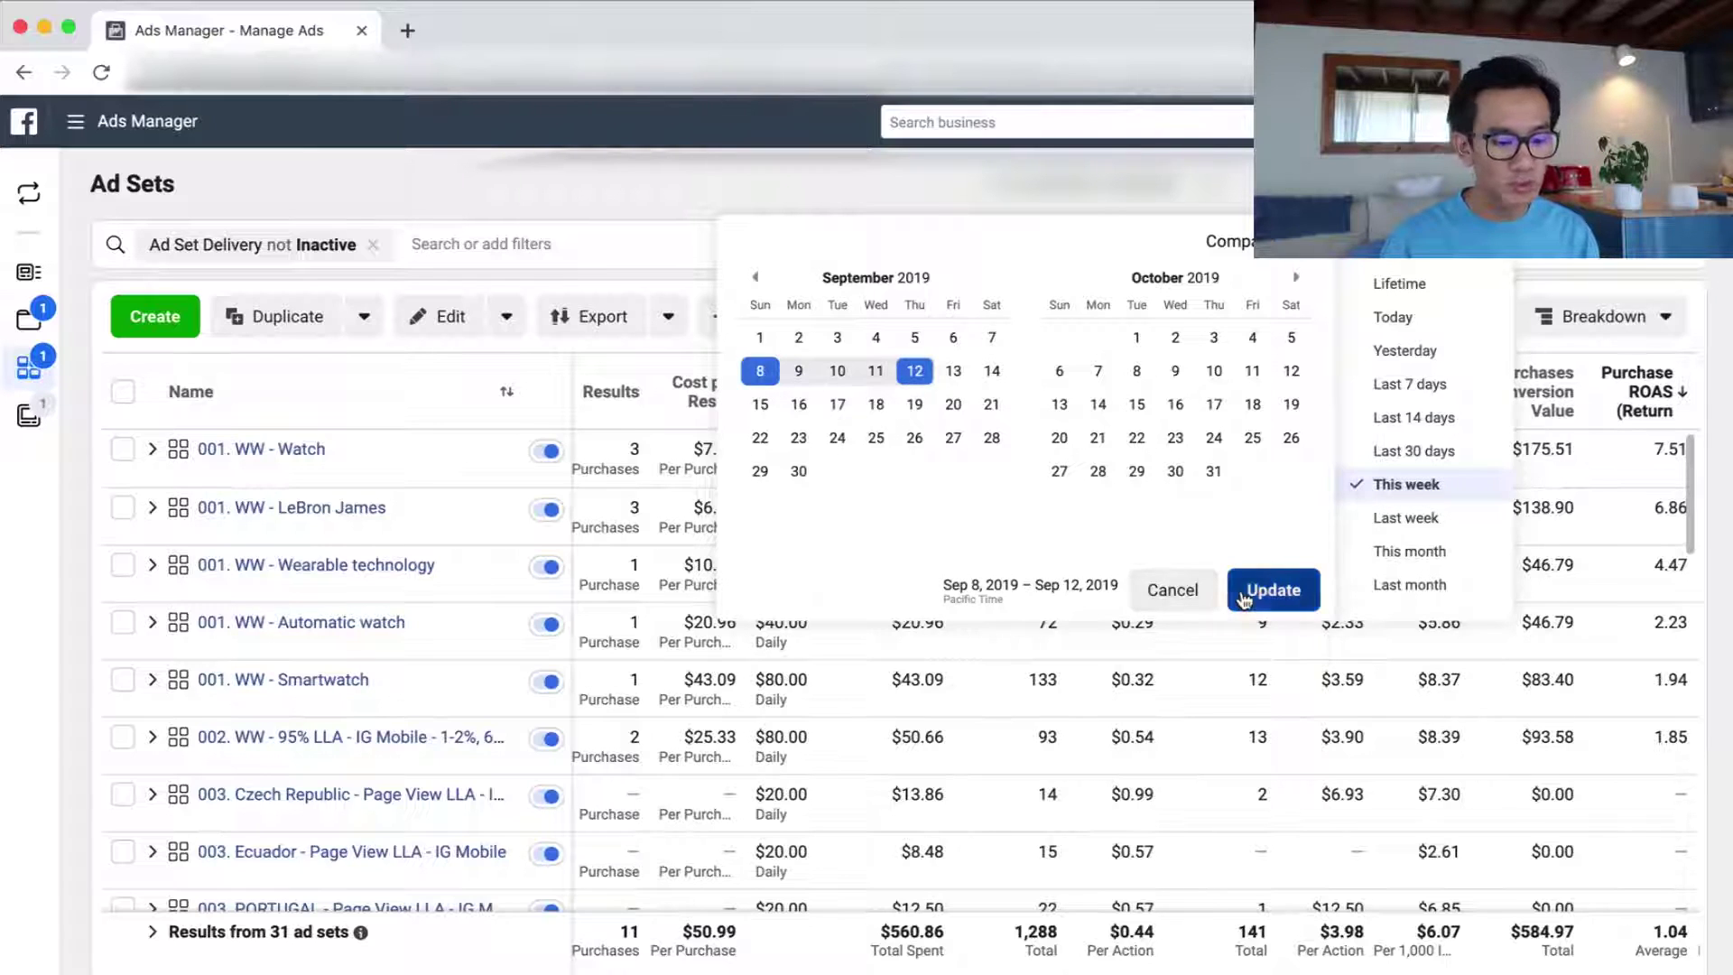
left_click(1271, 589)
- Turn off the two weak "003. WW - Page View LLA - IG Mobile" ad sets with purchase ROAS of 1.33 and 1.40
scroll(1415, 539, "right", 2)
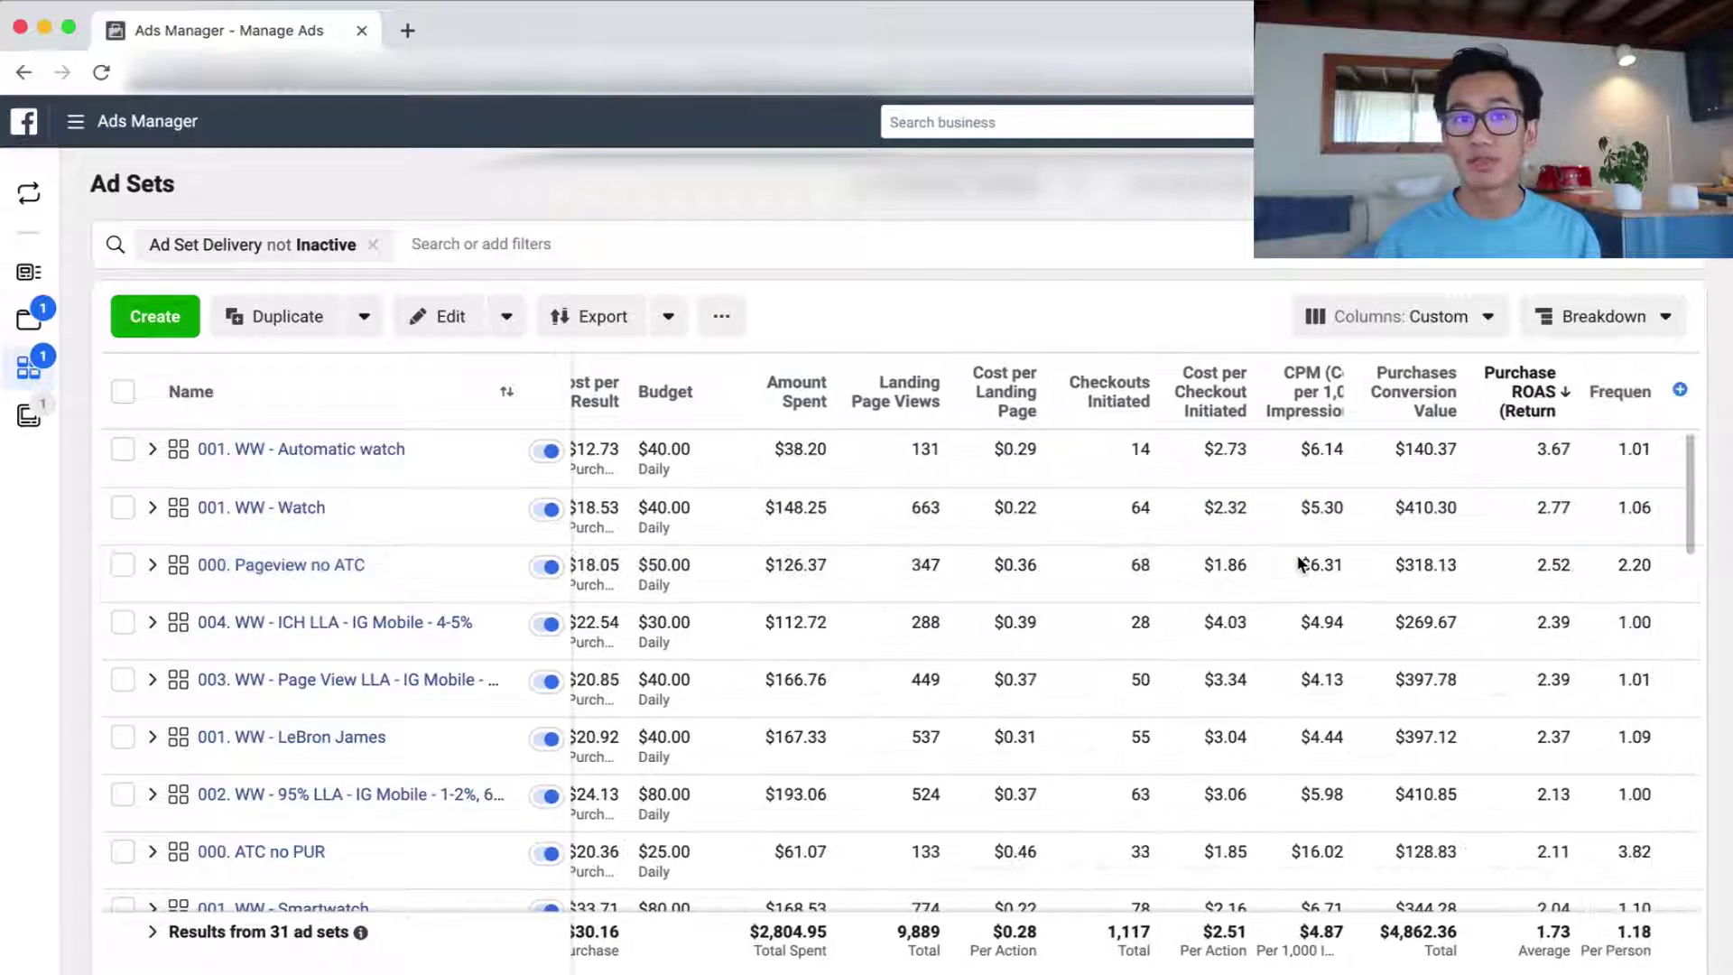
scroll(1299, 564, "down", 10)
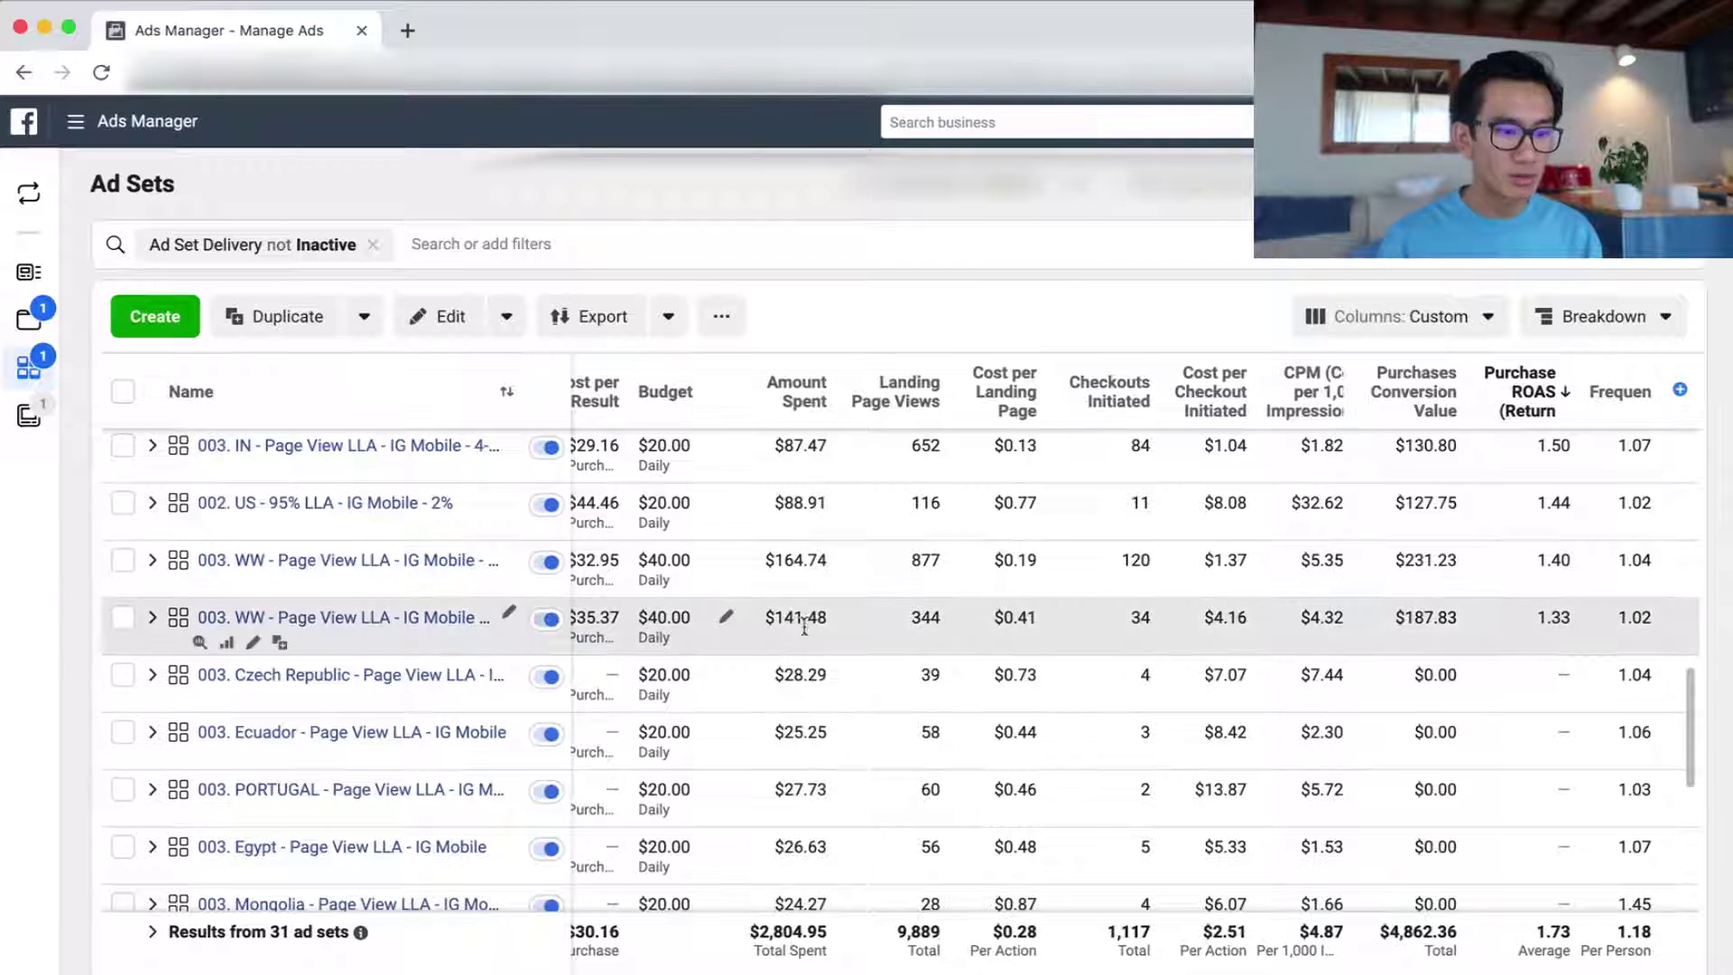
scroll(804, 626, "left", 1)
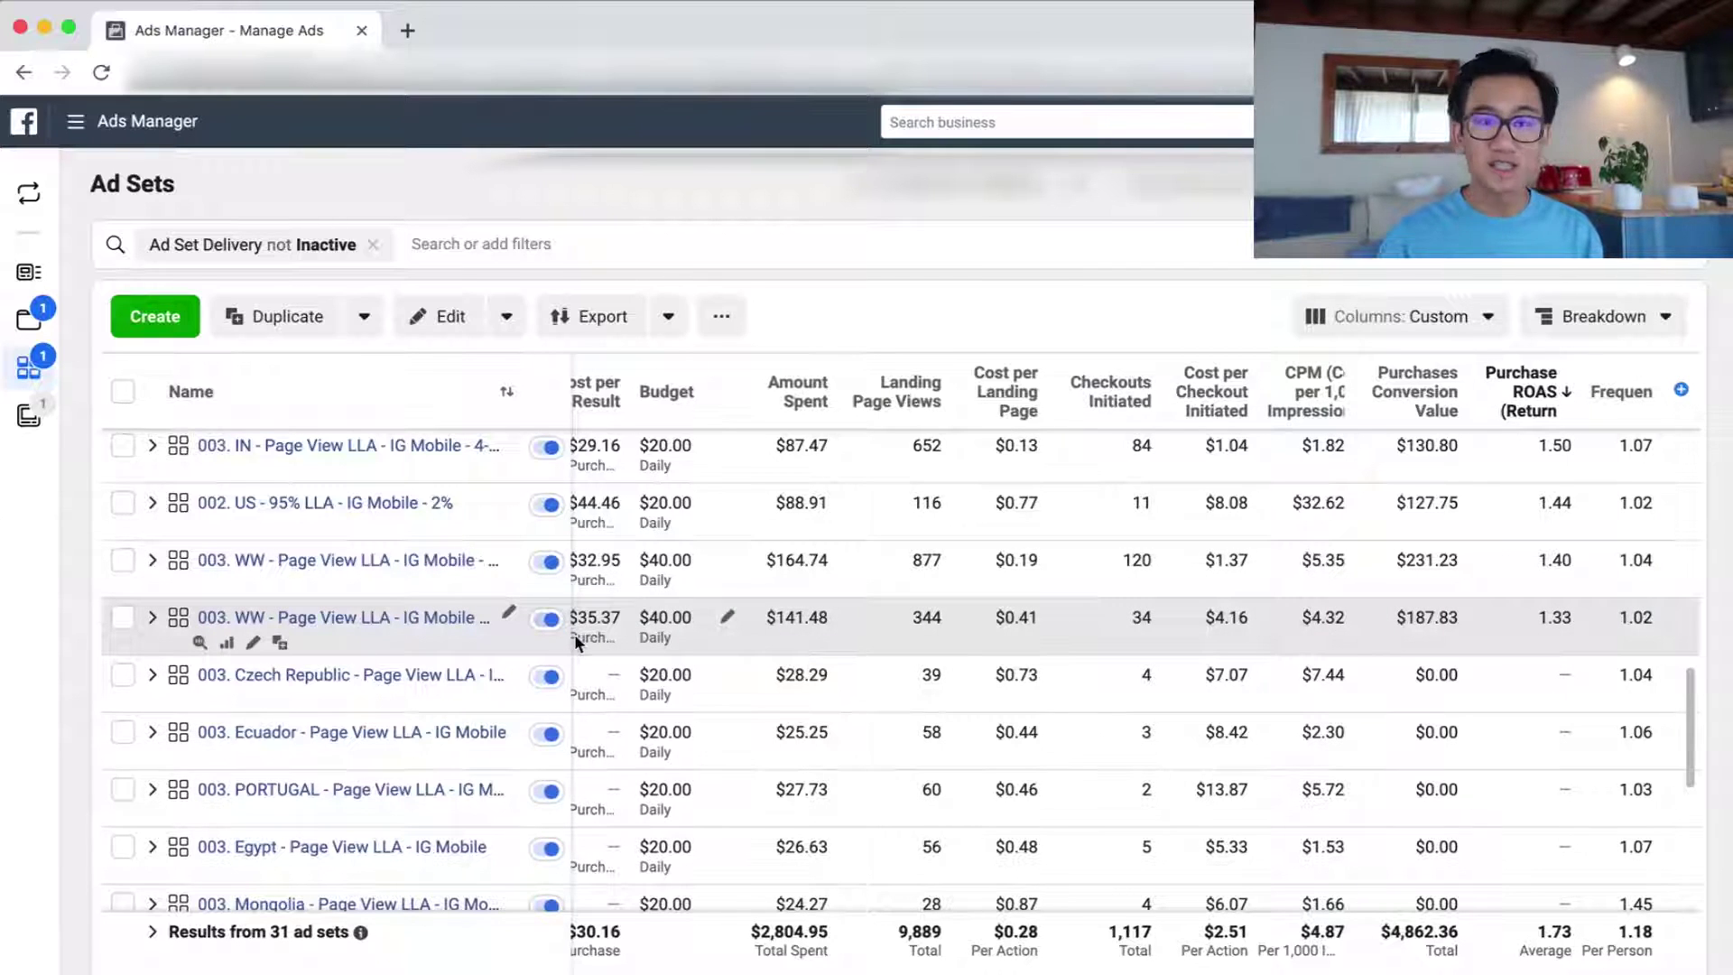
scroll(789, 663, "up", 1)
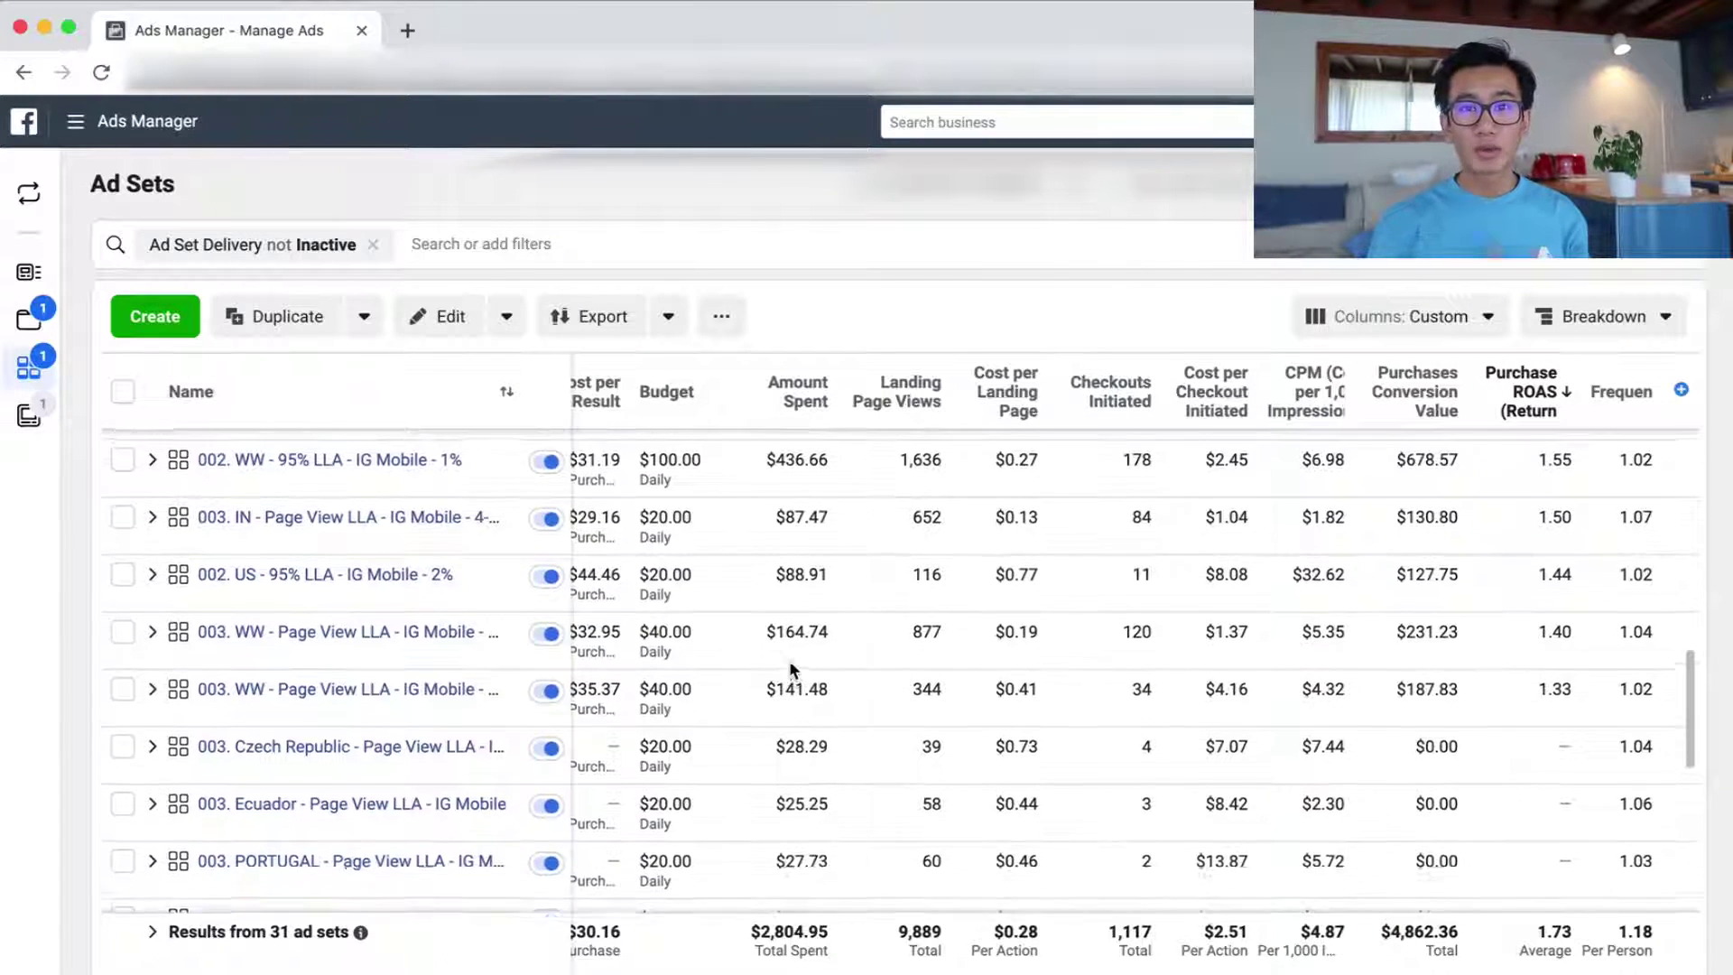
scroll(791, 669, "up", 2)
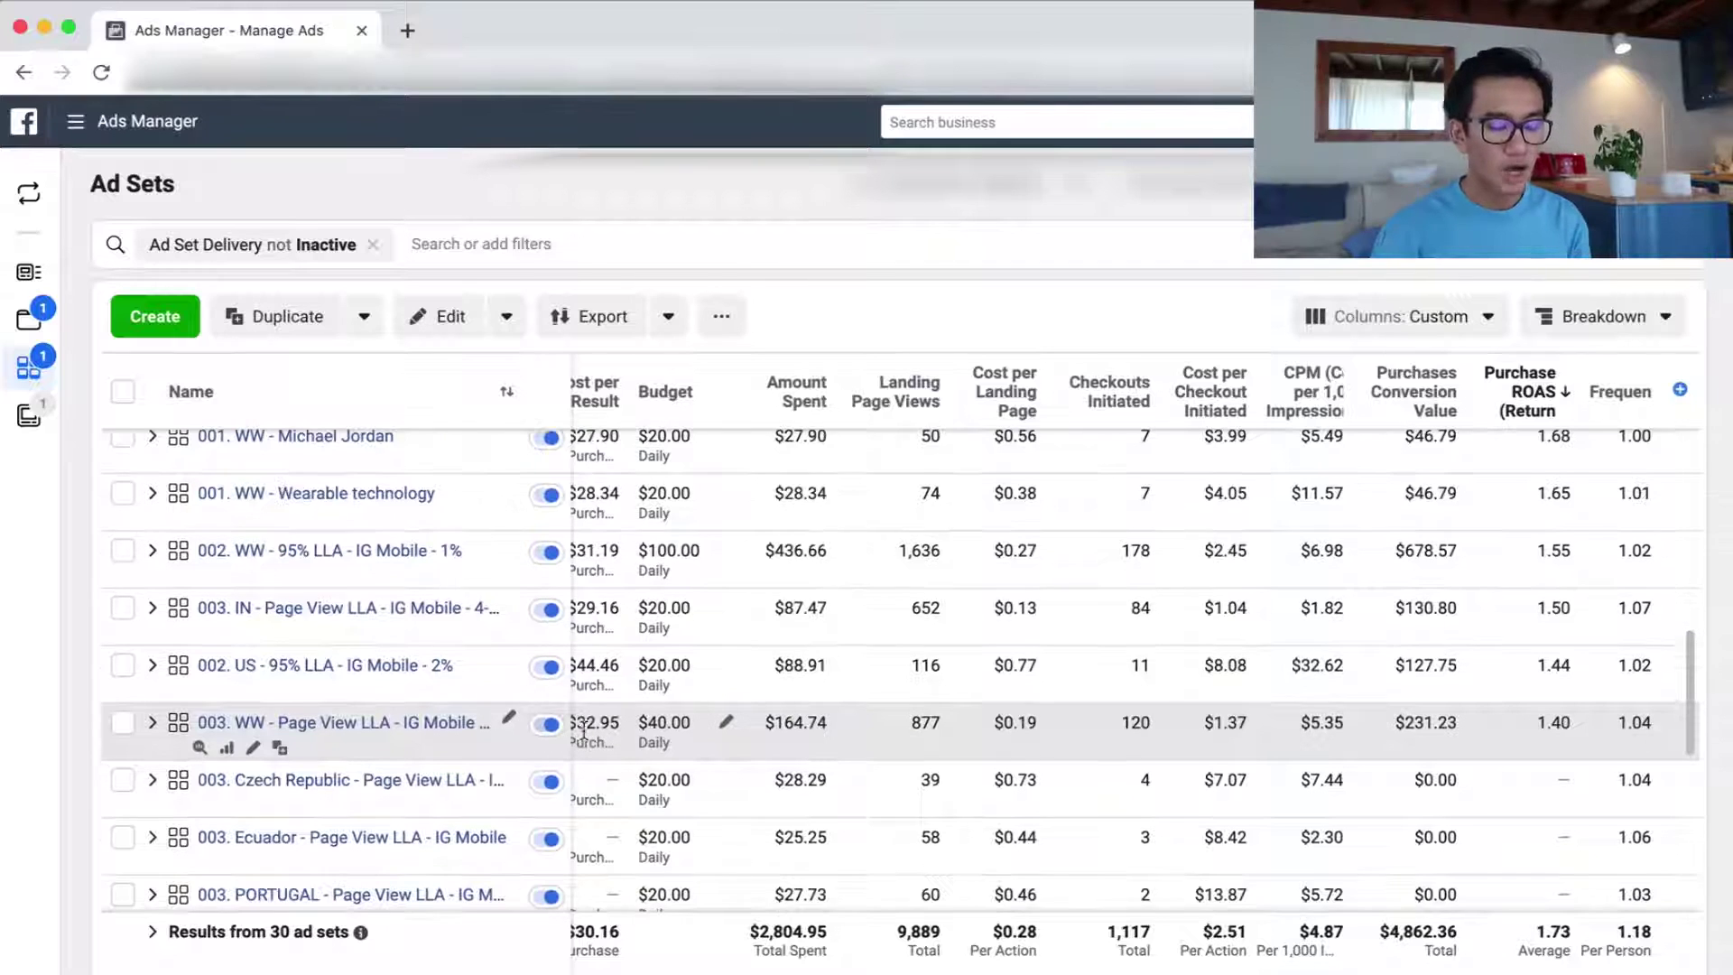
left_click(544, 725)
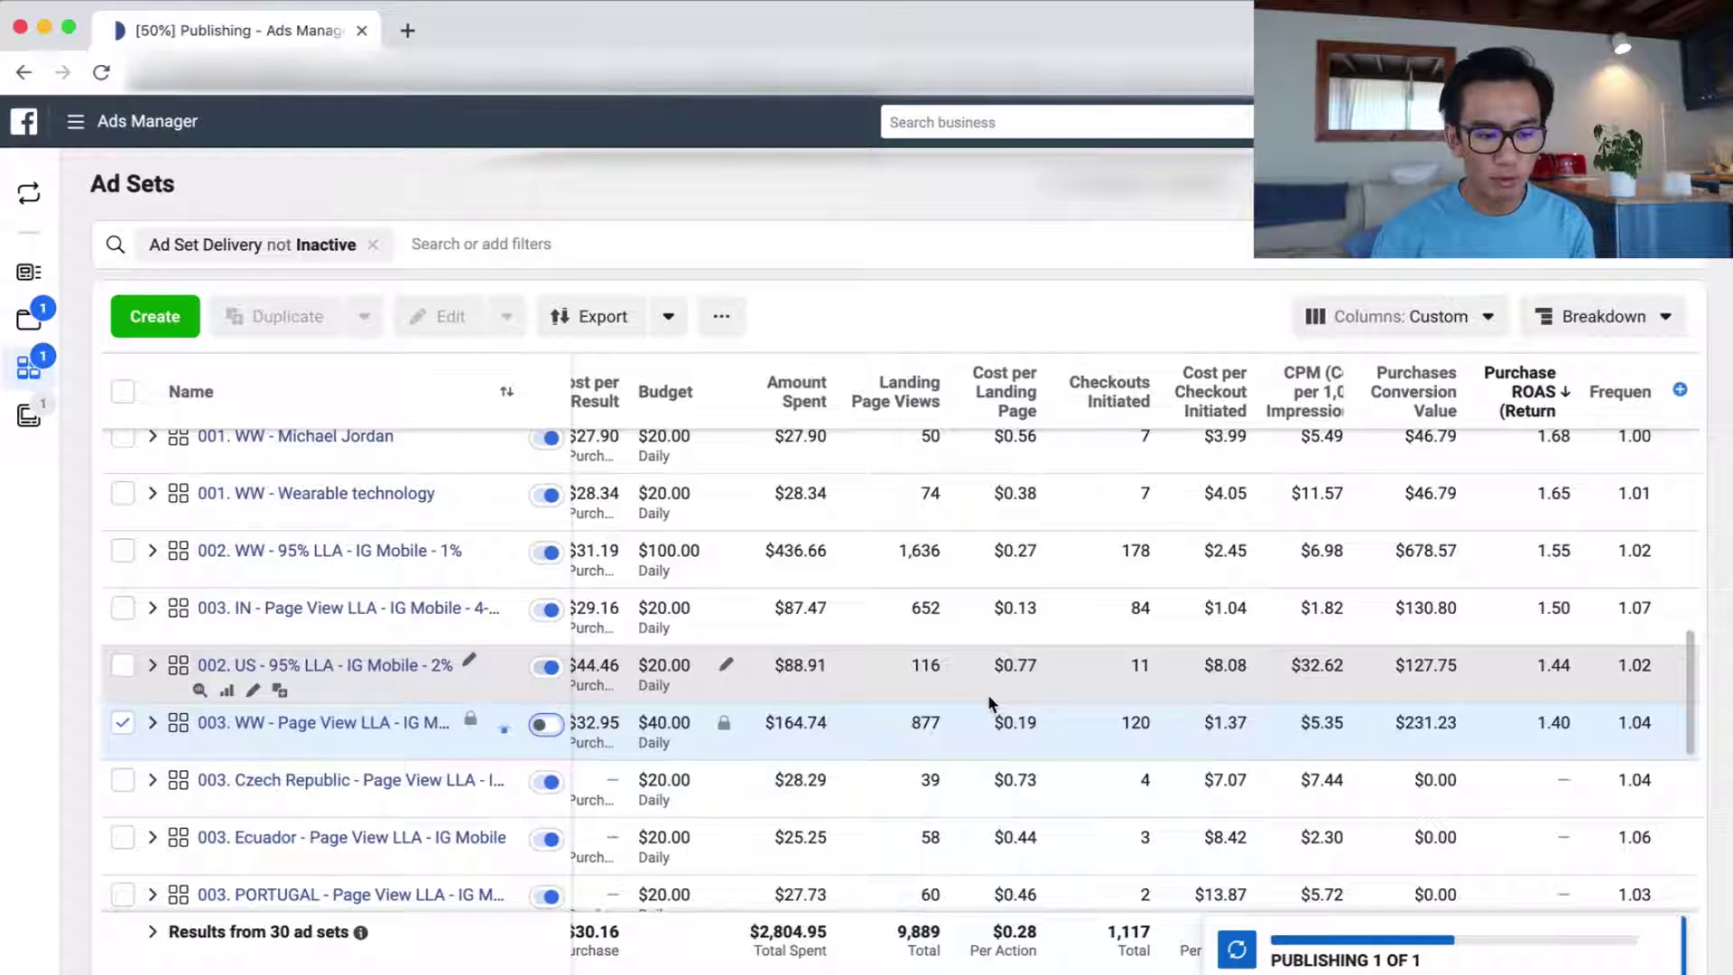
- Open the Audiences page in a new browser tab while staying on the ad sets list
left_click(151, 126)
right_click(1003, 250)
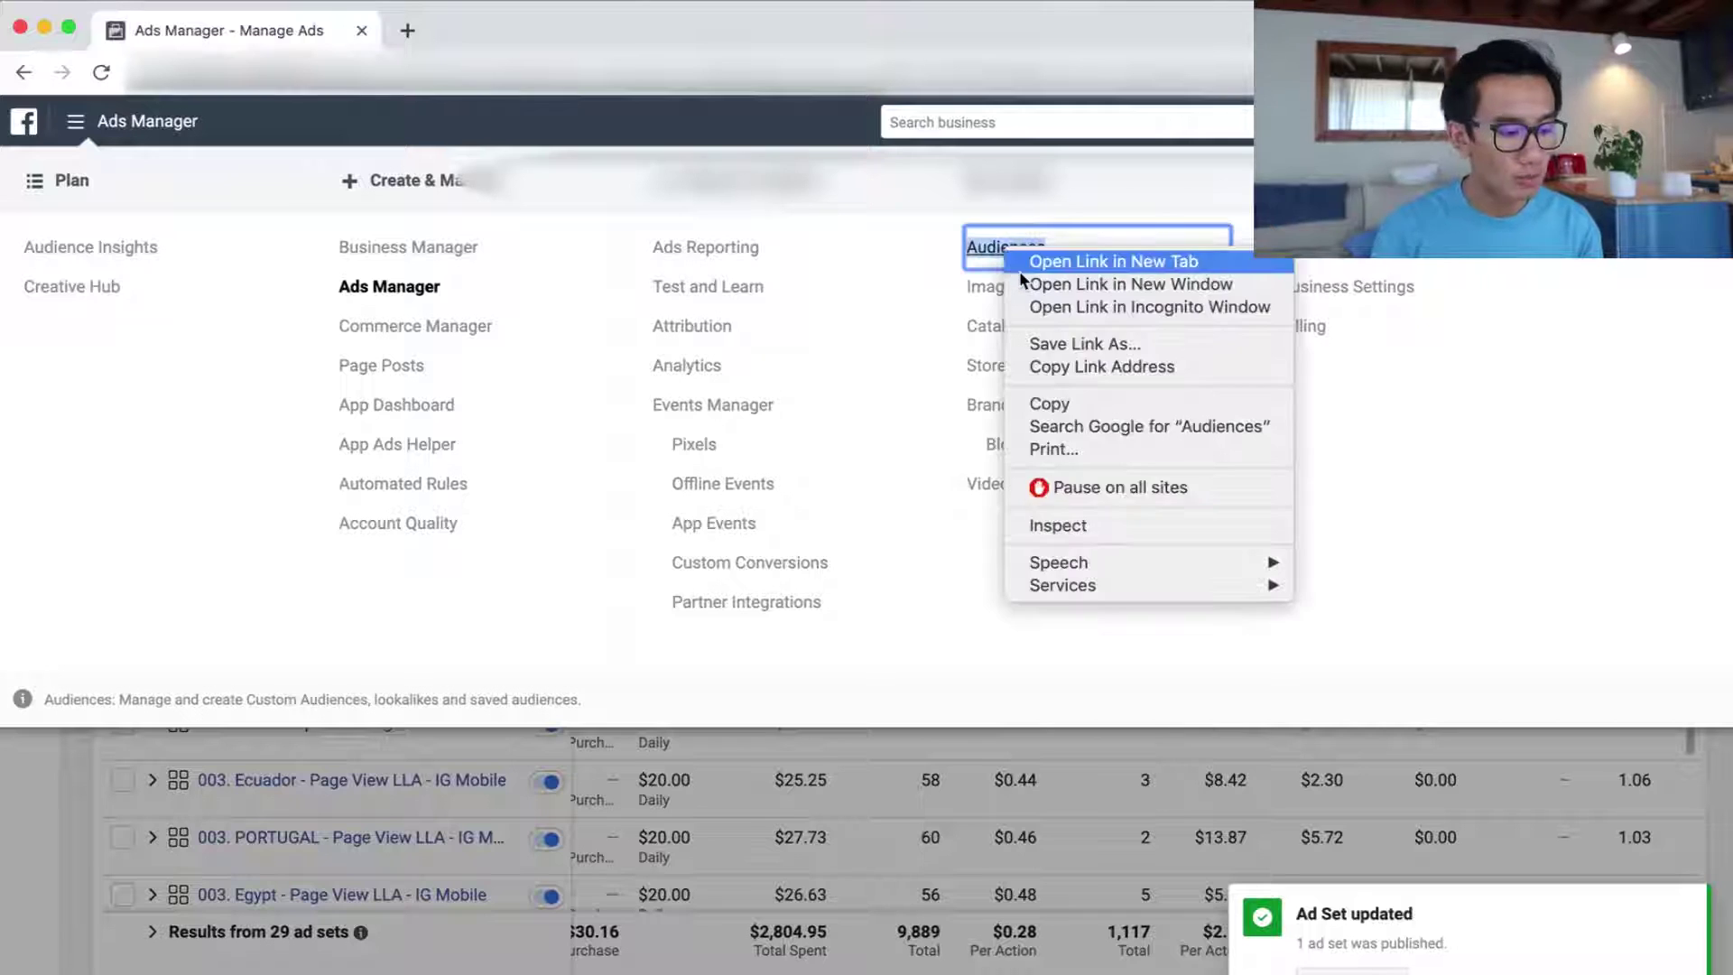
left_click(1022, 266)
left_click(1071, 777)
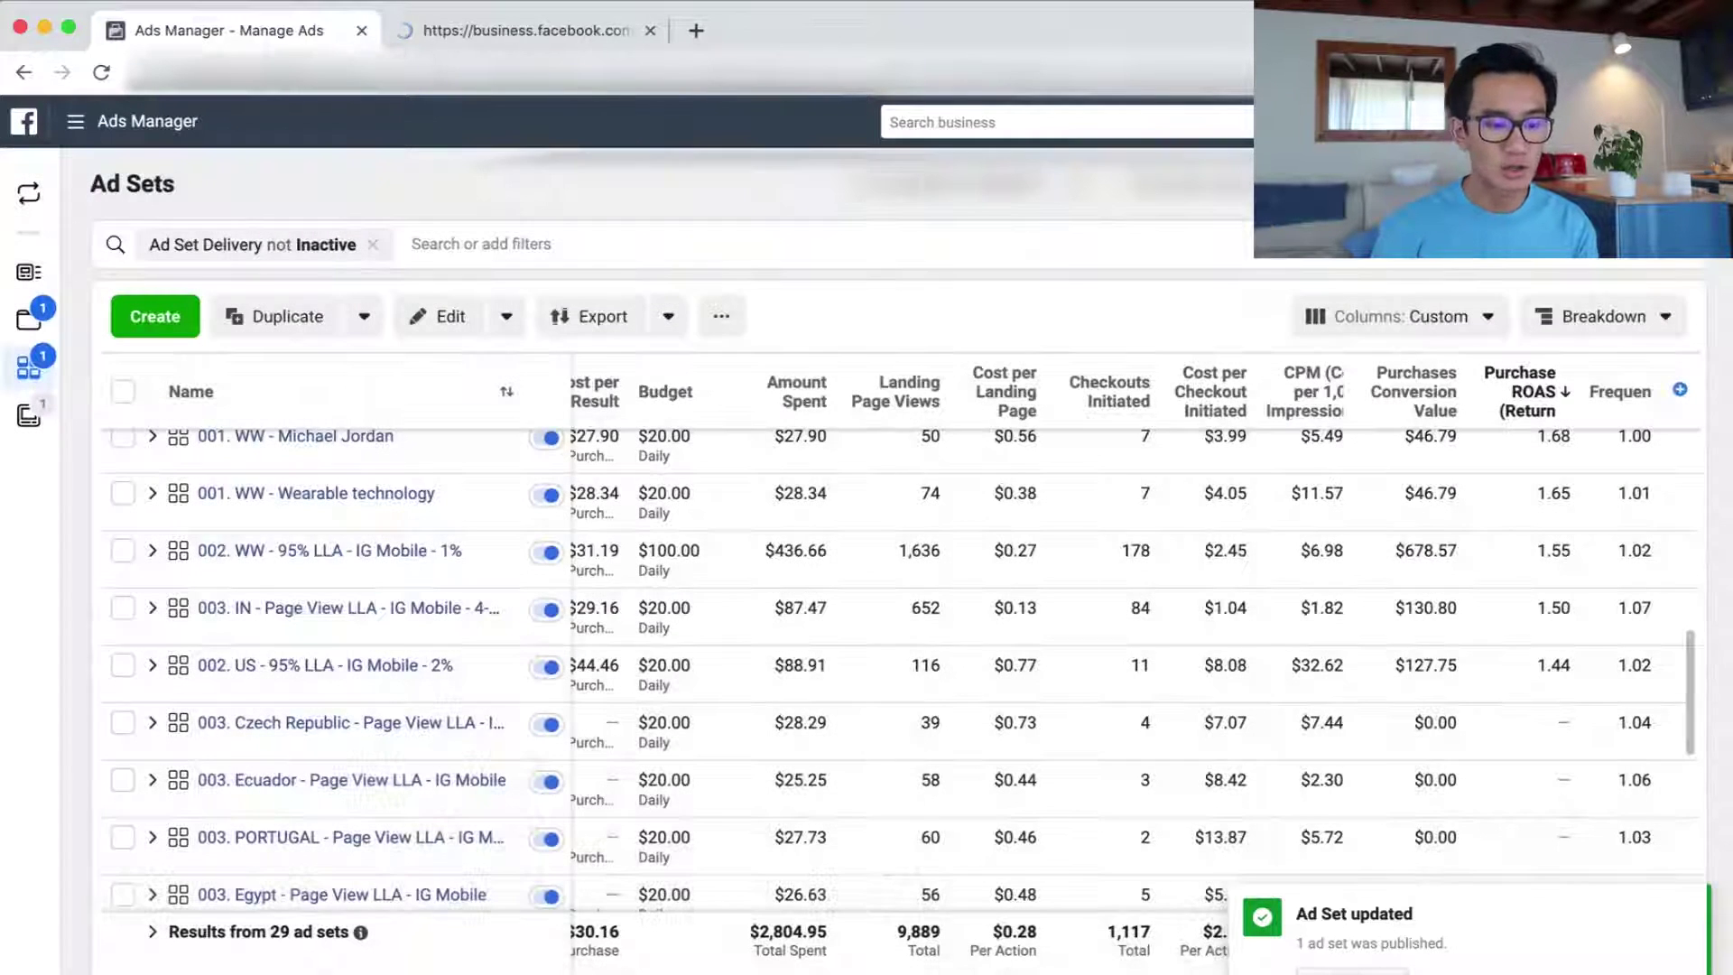
- Set the reporting period to Lifetime and check the total checkouts initiated across the ad sets
left_click(1345, 186)
left_click(1339, 283)
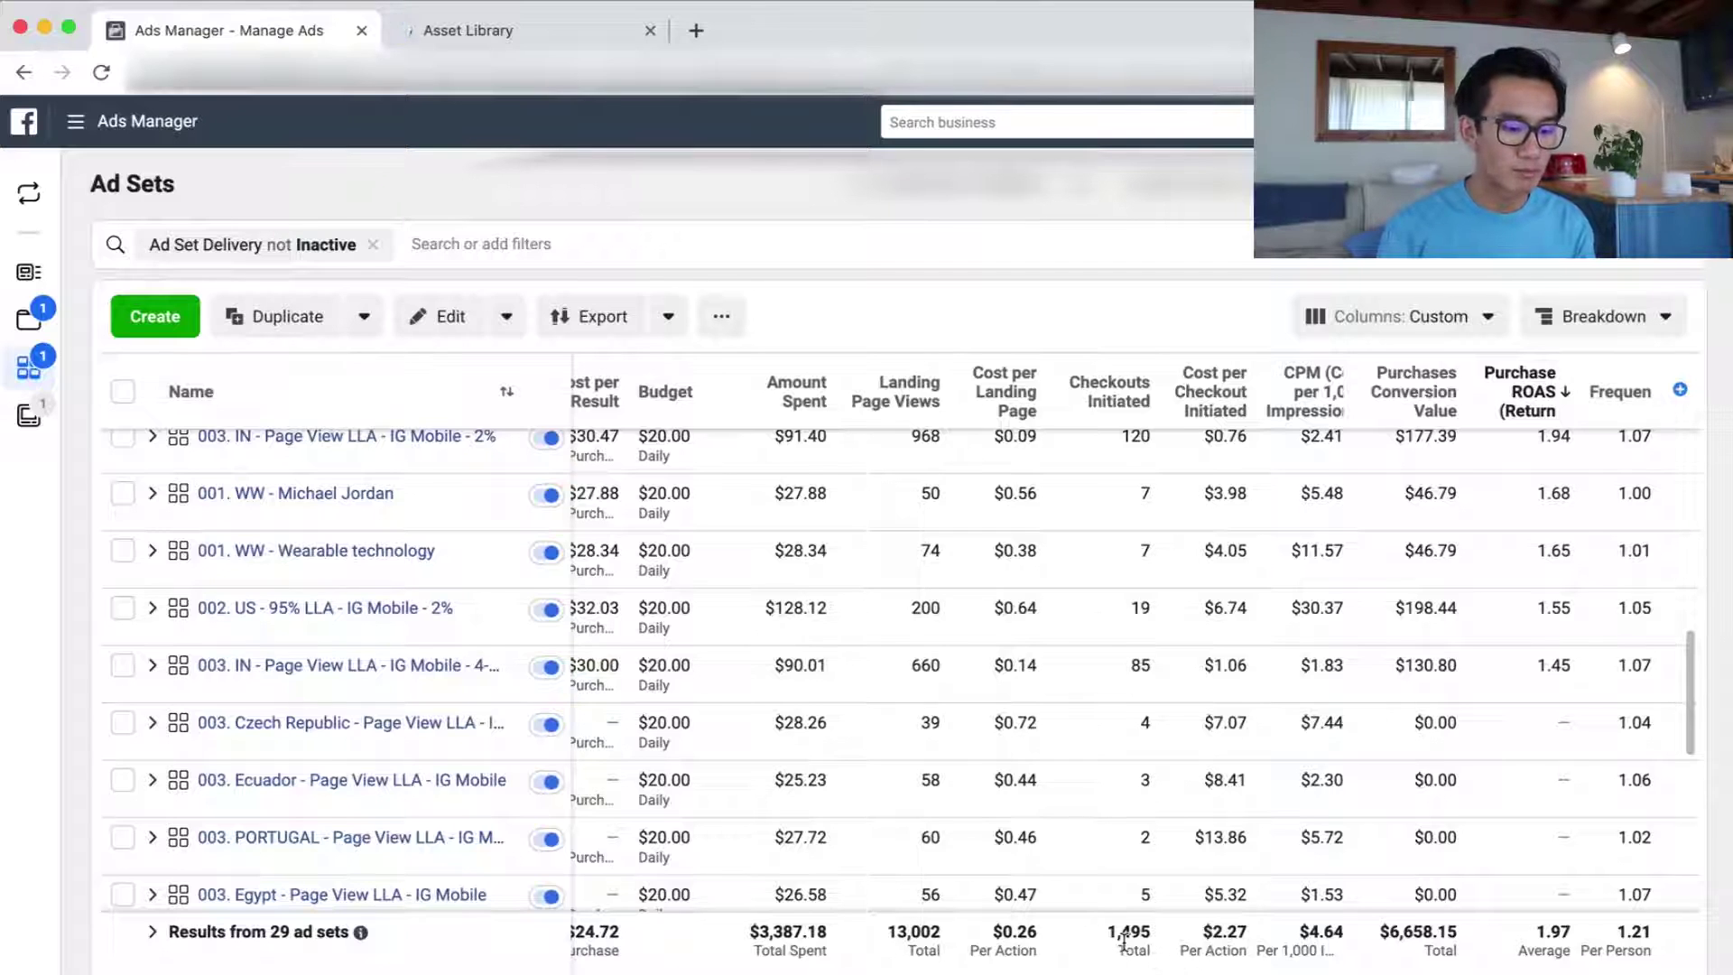
left_click_drag(1108, 934, 1189, 944)
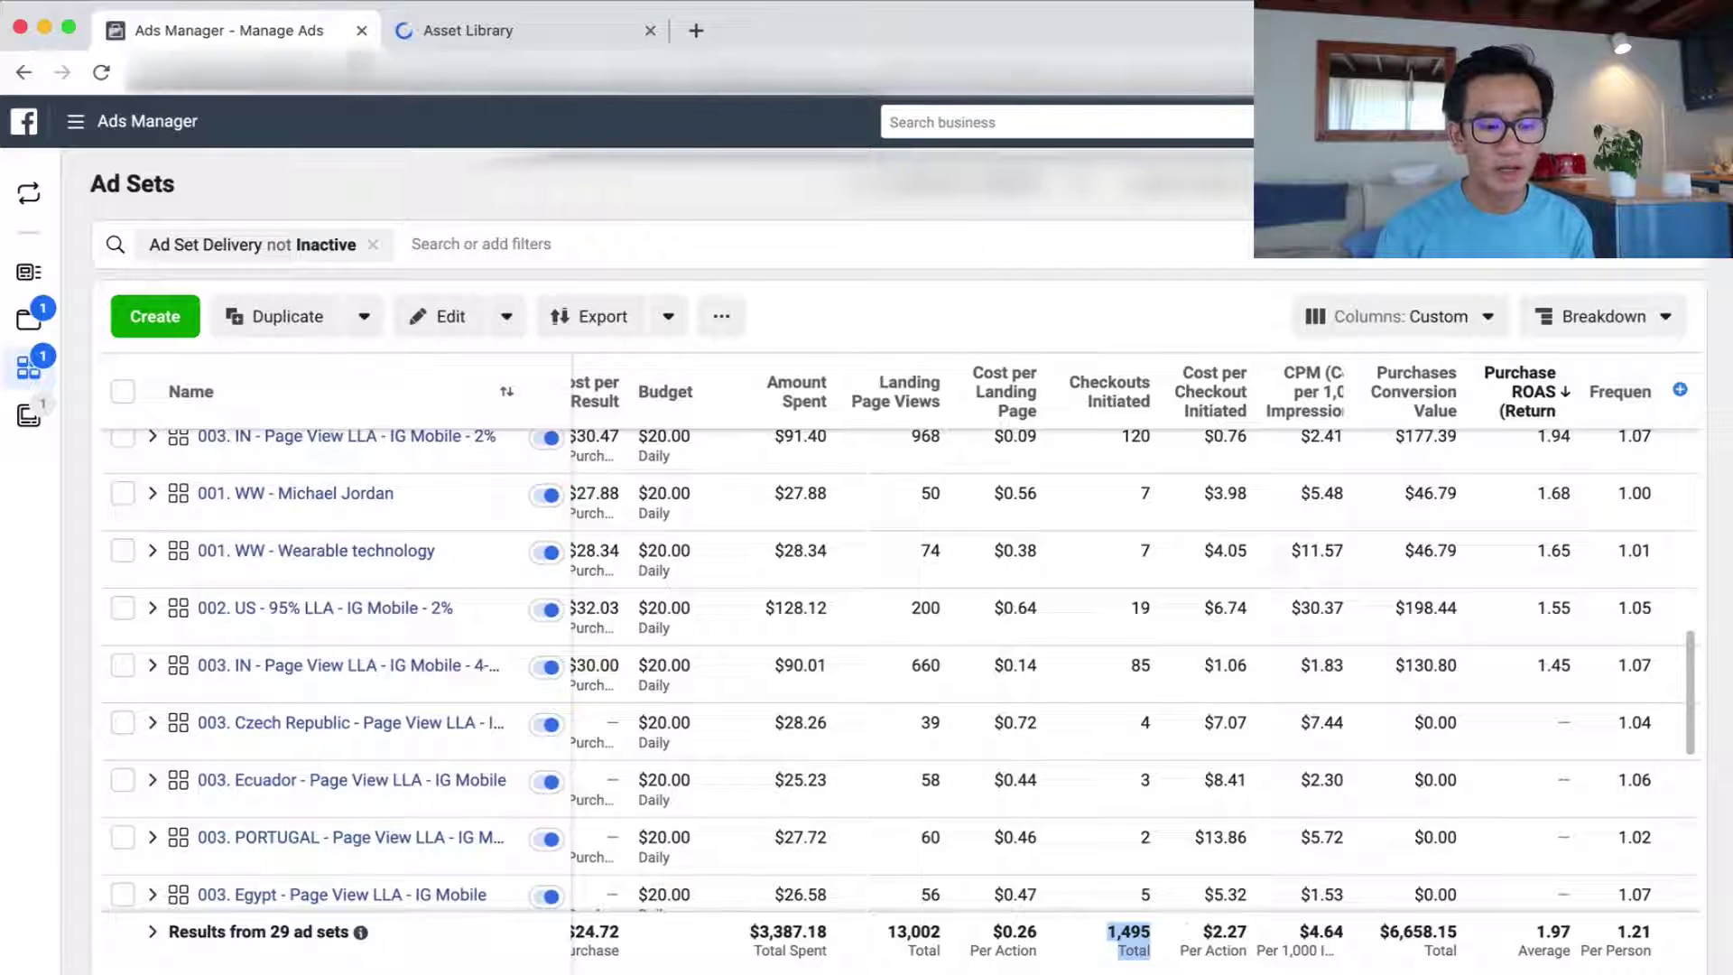
- Switch to the Asset Library and filter the audience list to the Custom Audience type
left_click(449, 40)
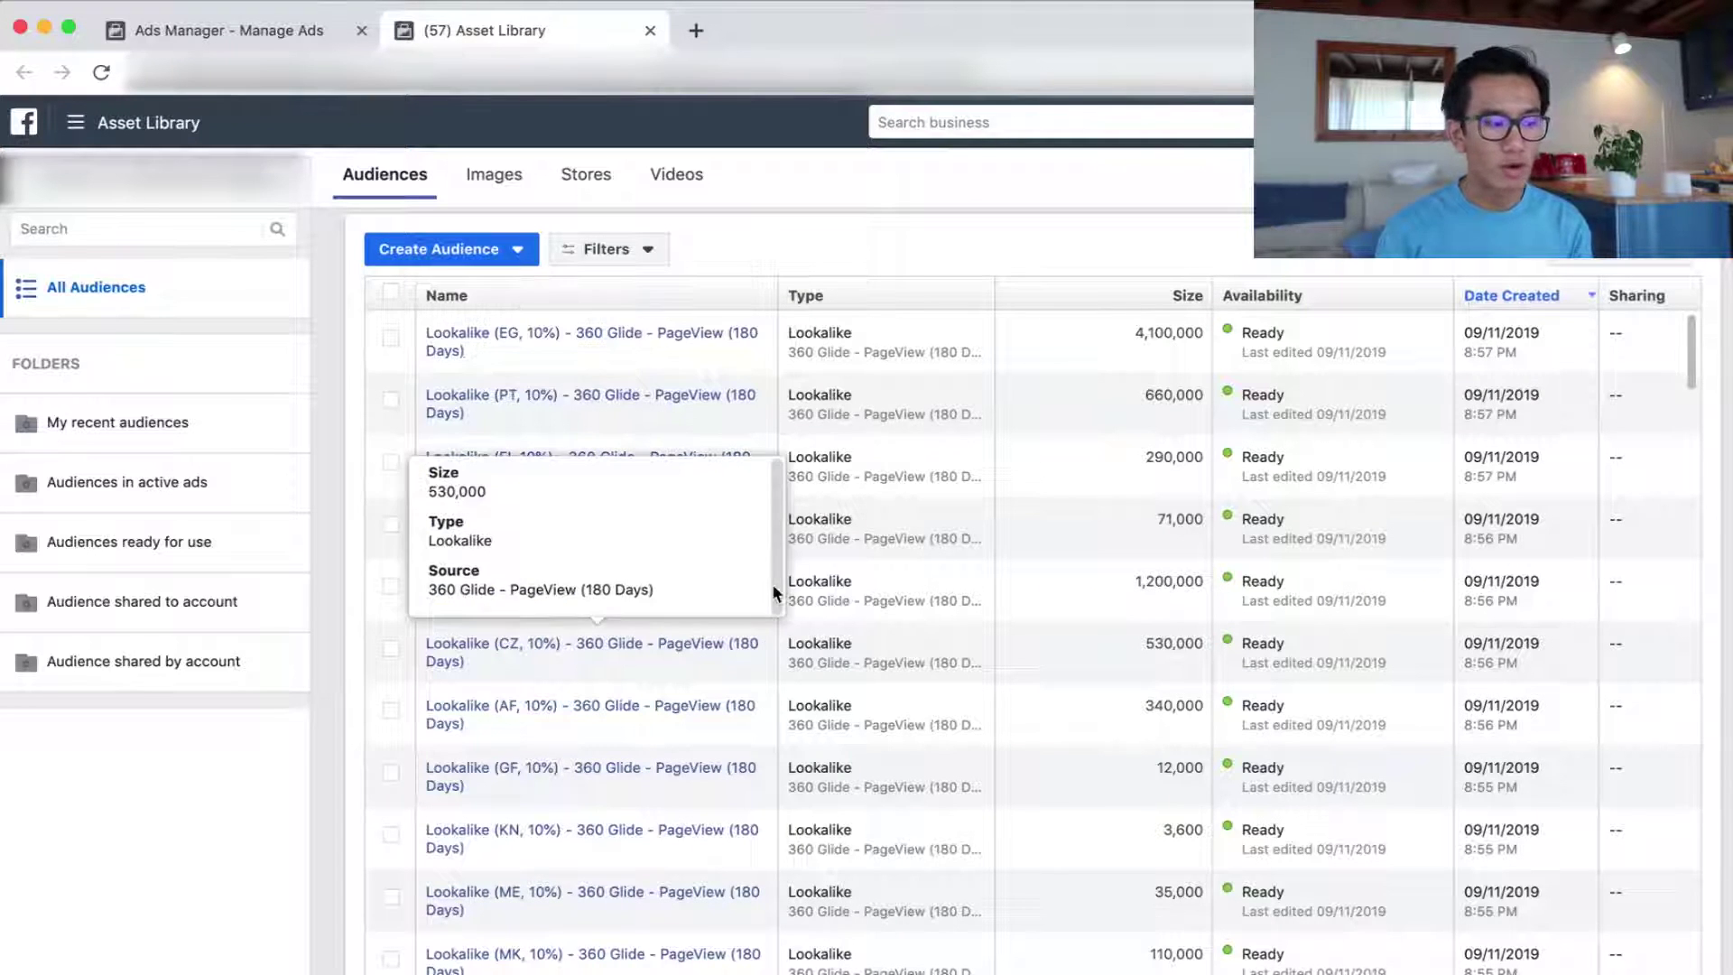
left_click(650, 251)
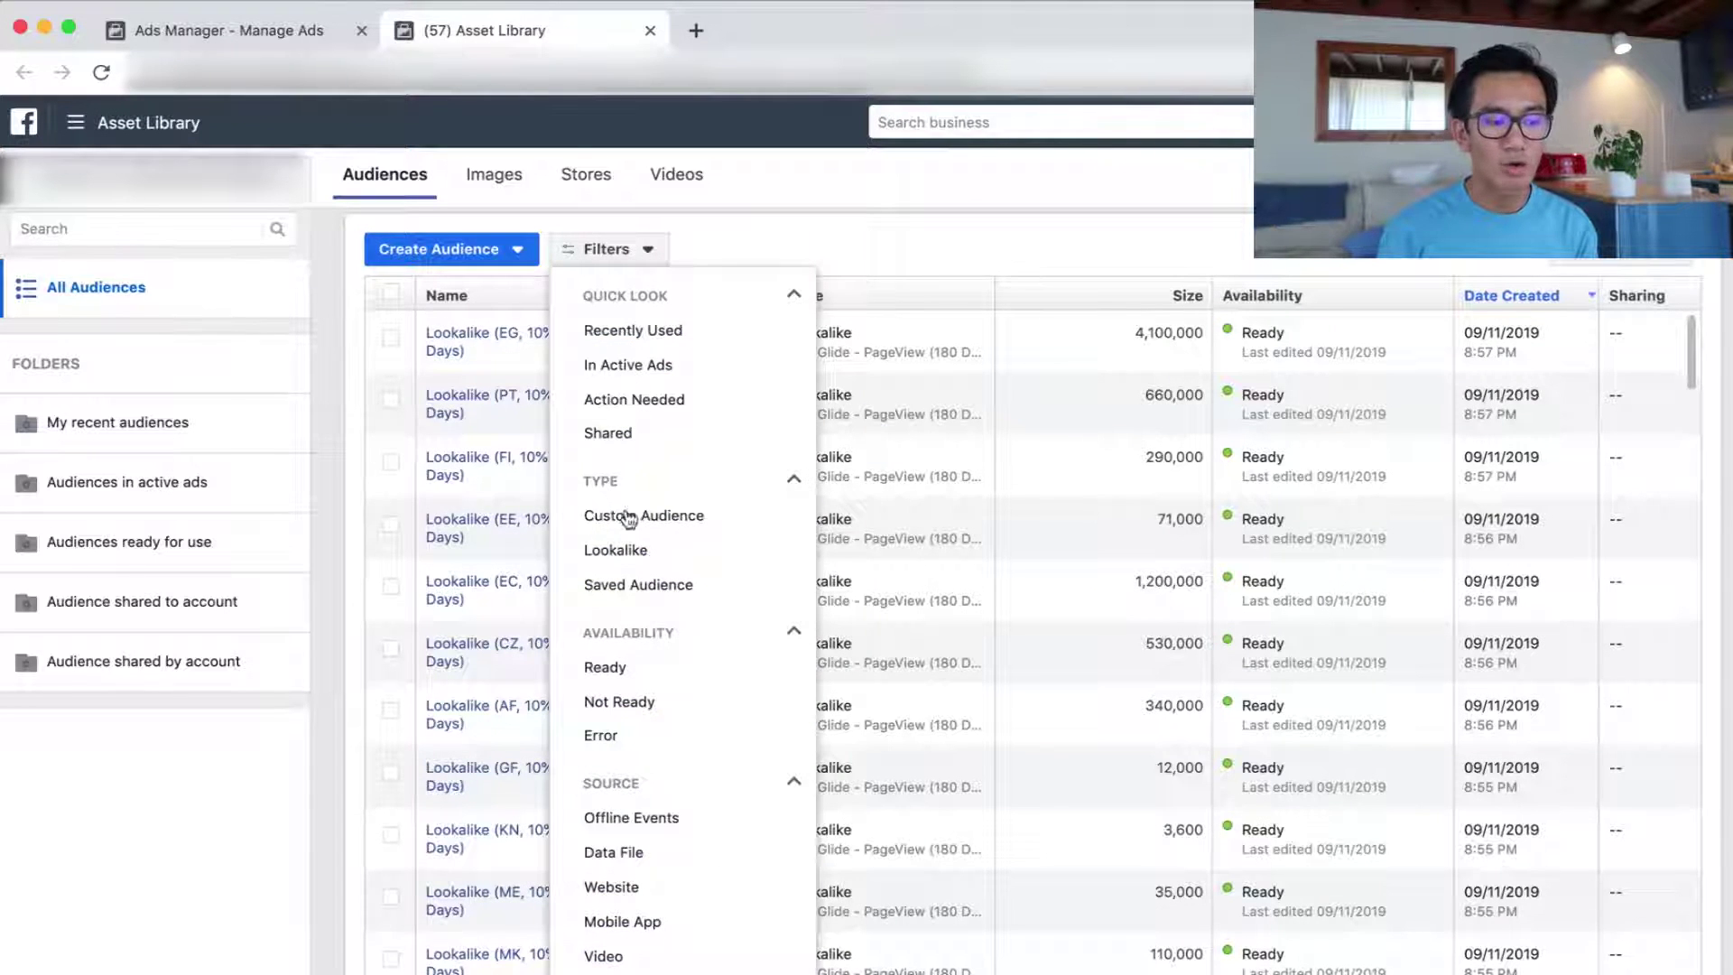
left_click(670, 534)
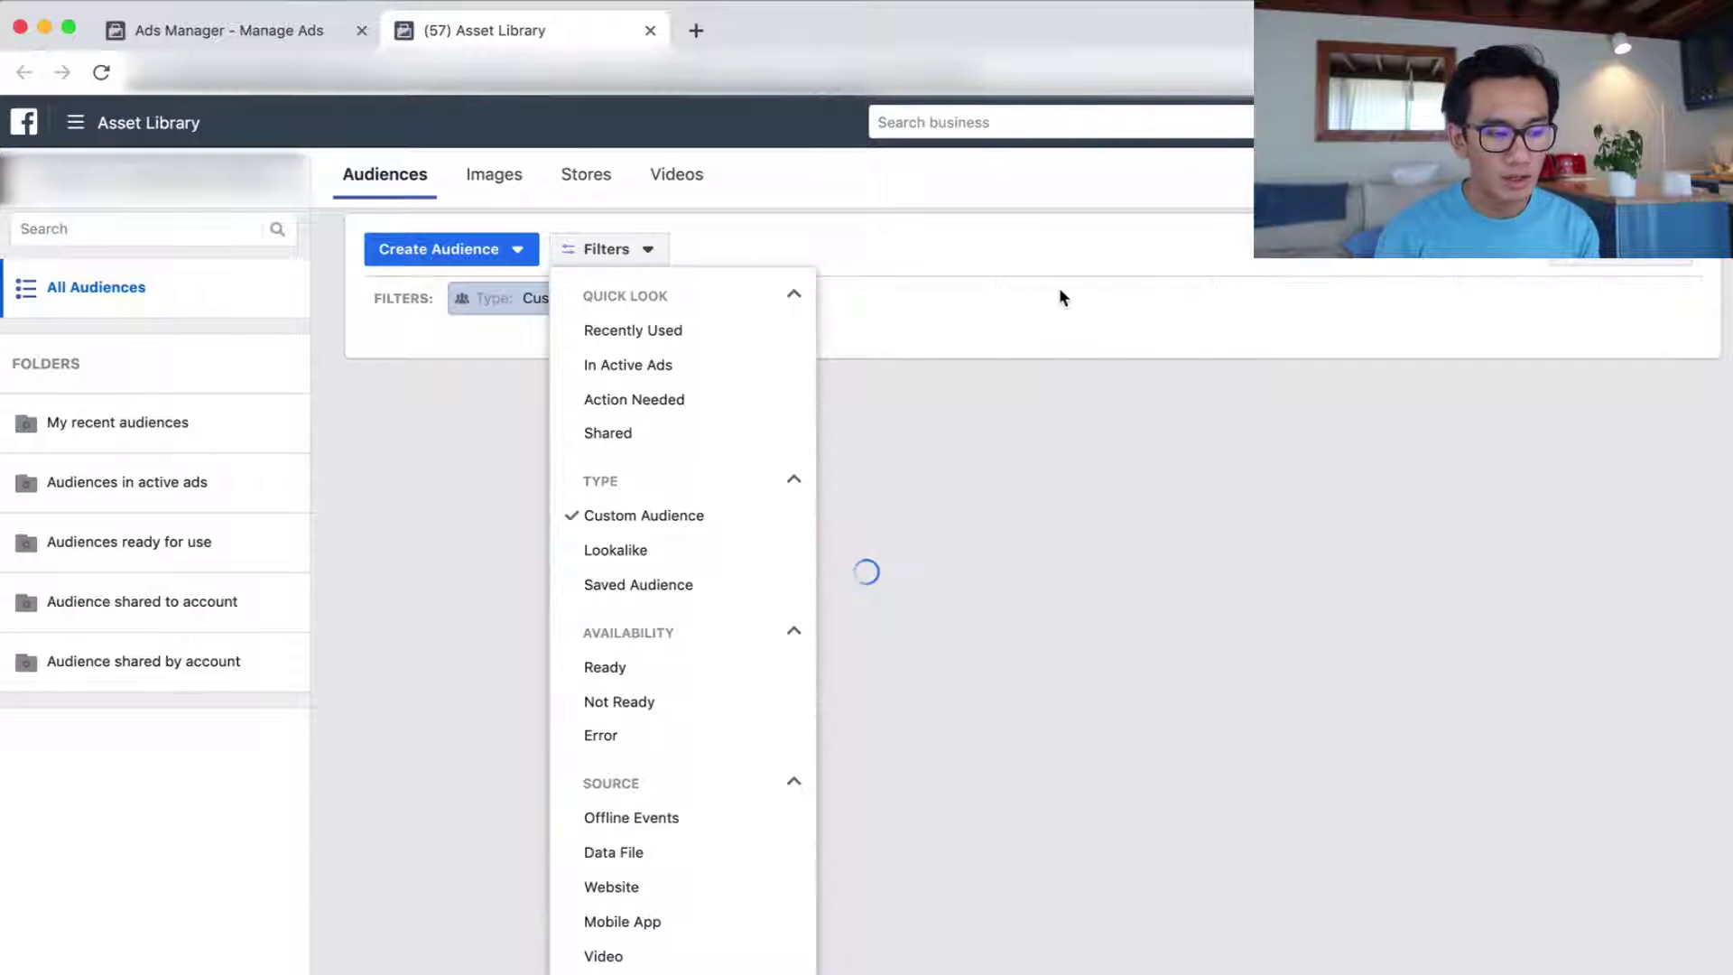
left_click(1059, 289)
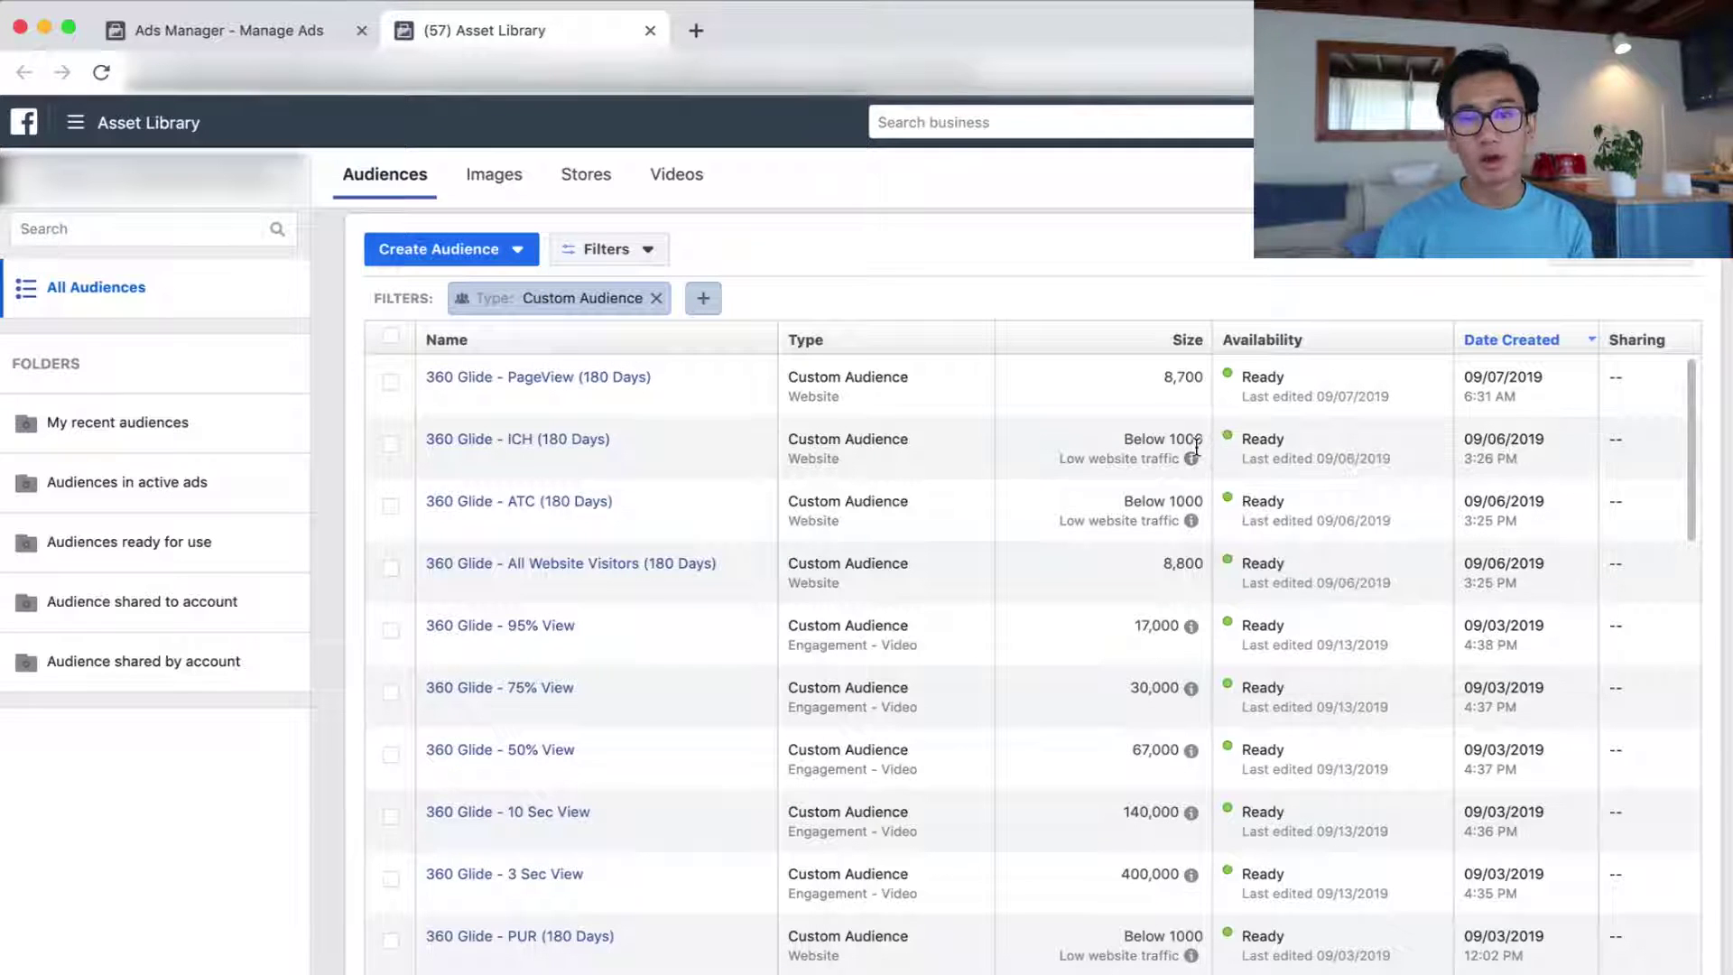
- Examine the sizes of the 360 Glide custom audiences, including website events and video views
mouse_move(1176, 463)
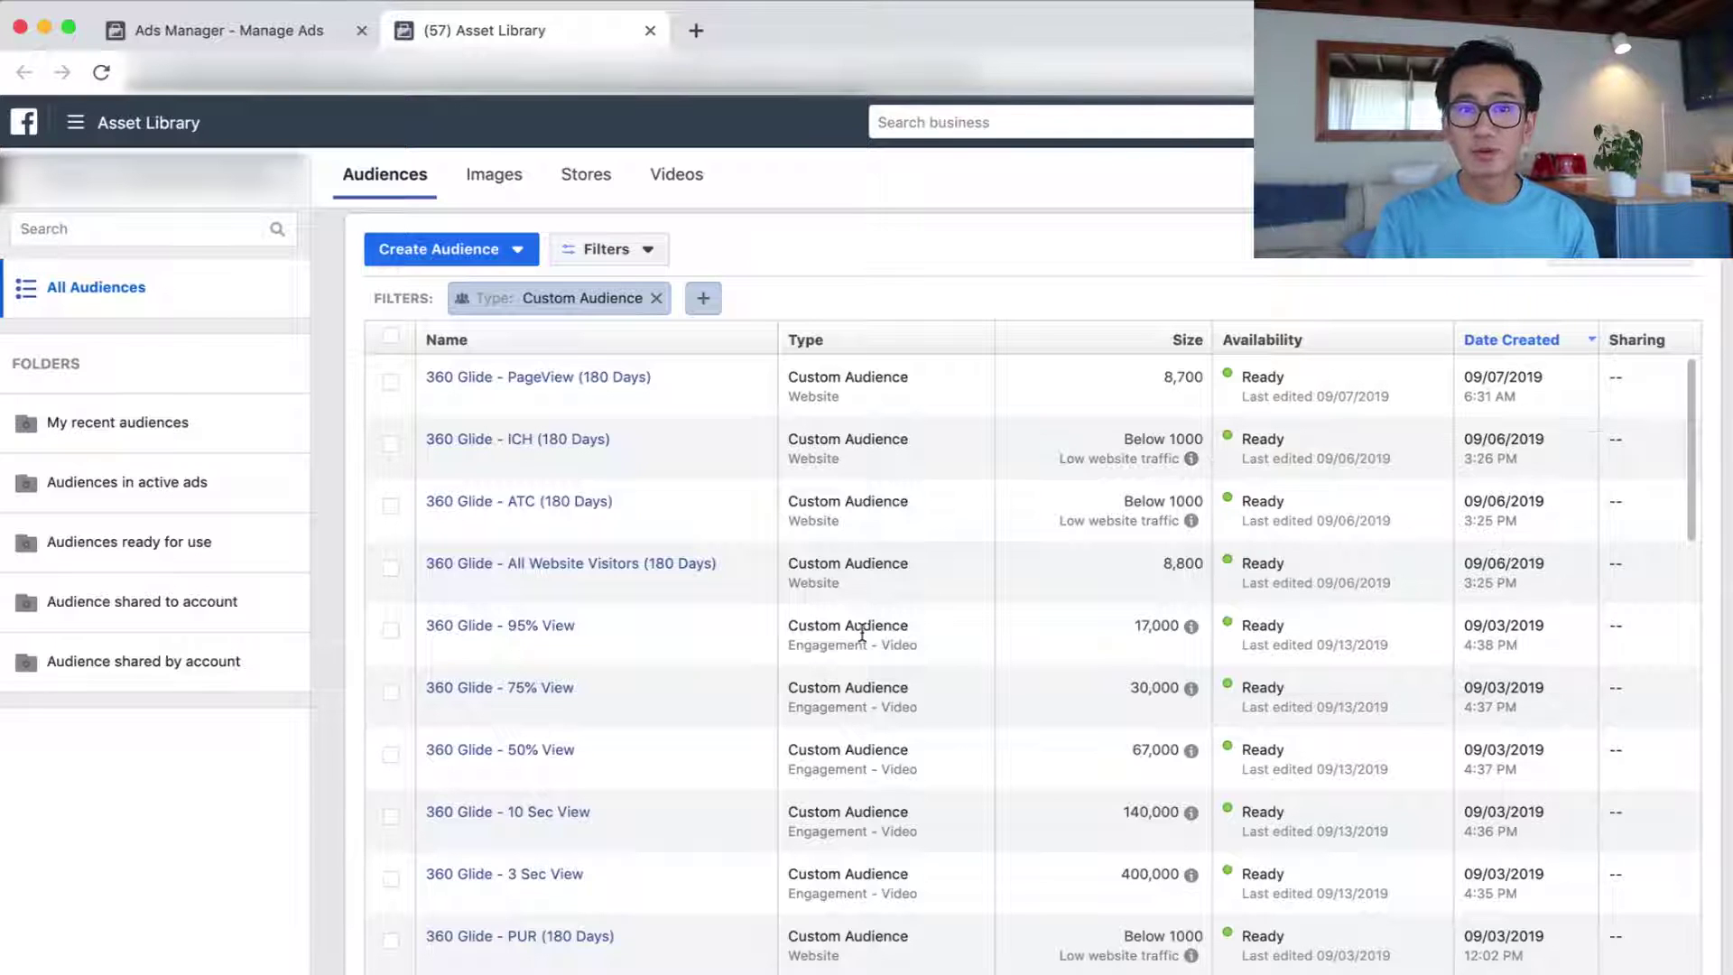
scroll(861, 630, "down", 3)
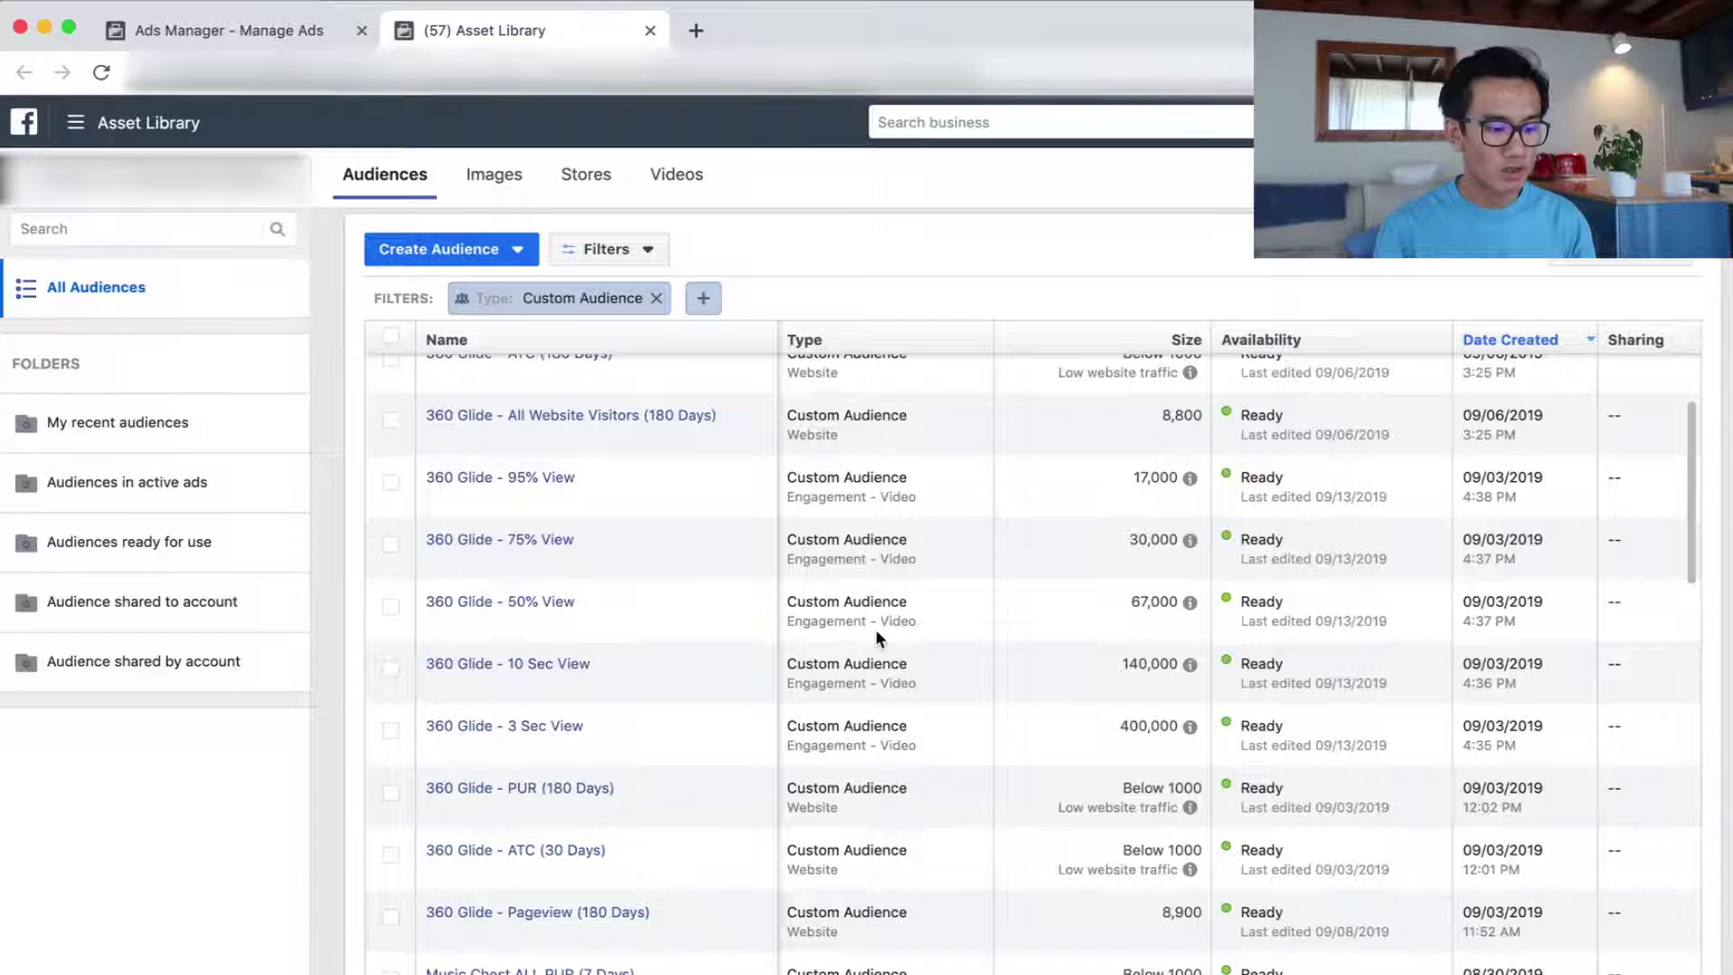
scroll(912, 630, "down", 2)
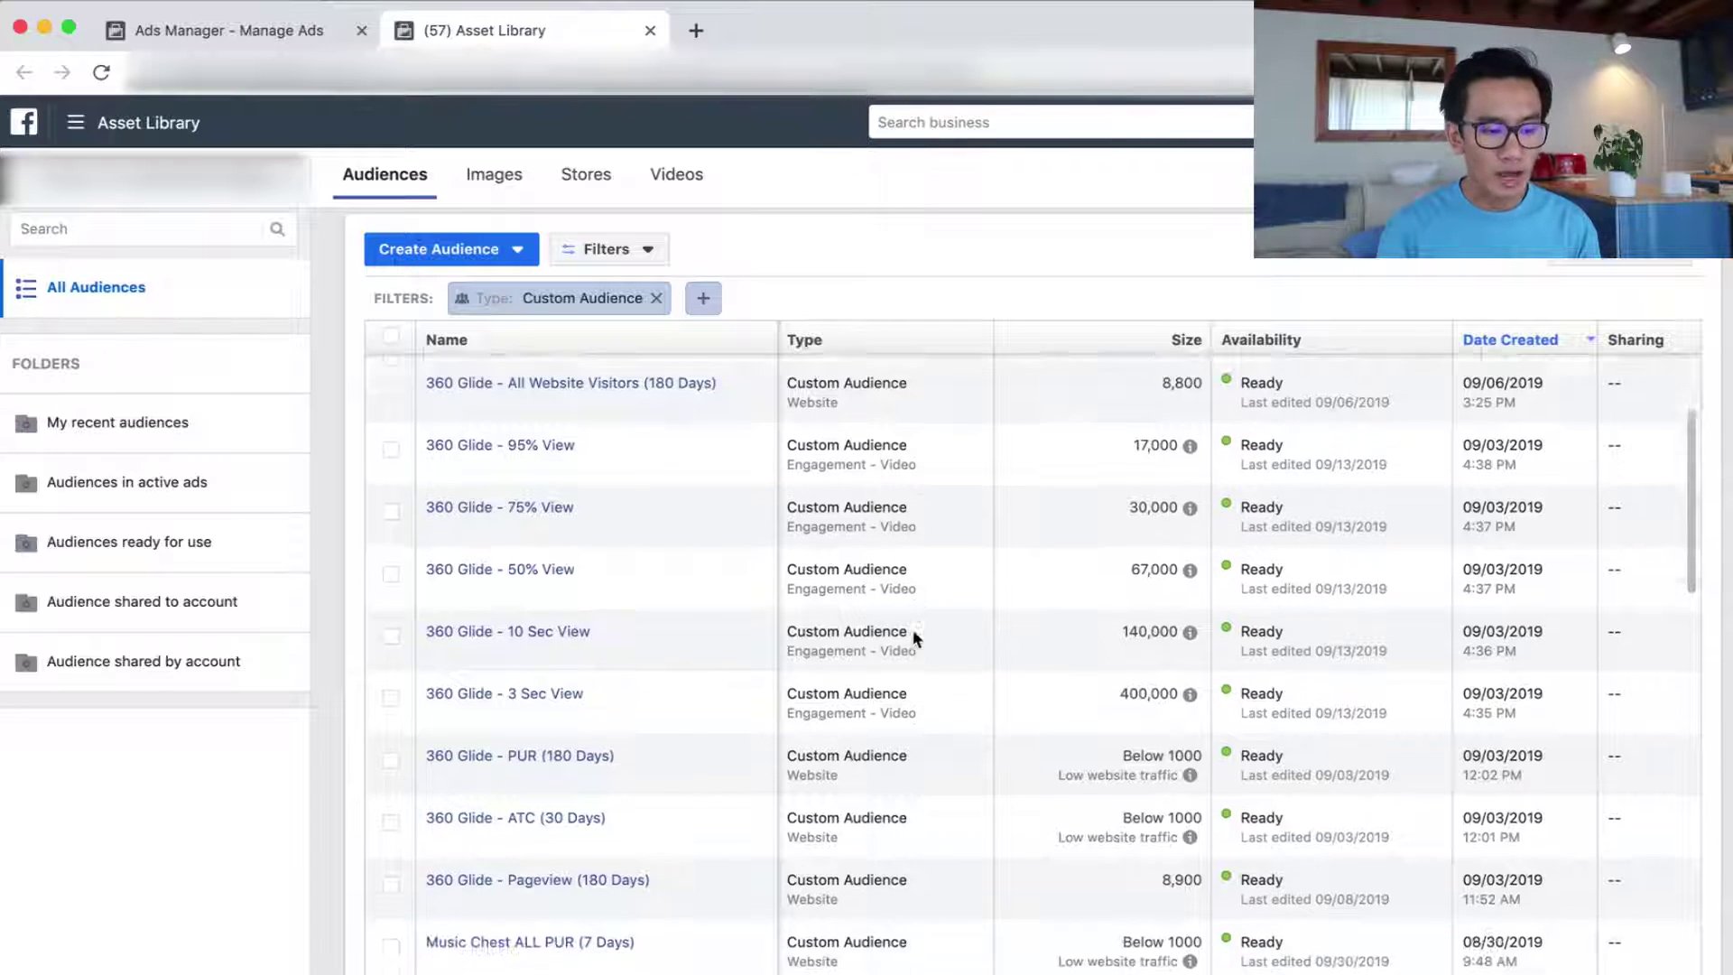
scroll(912, 639, "up", 3)
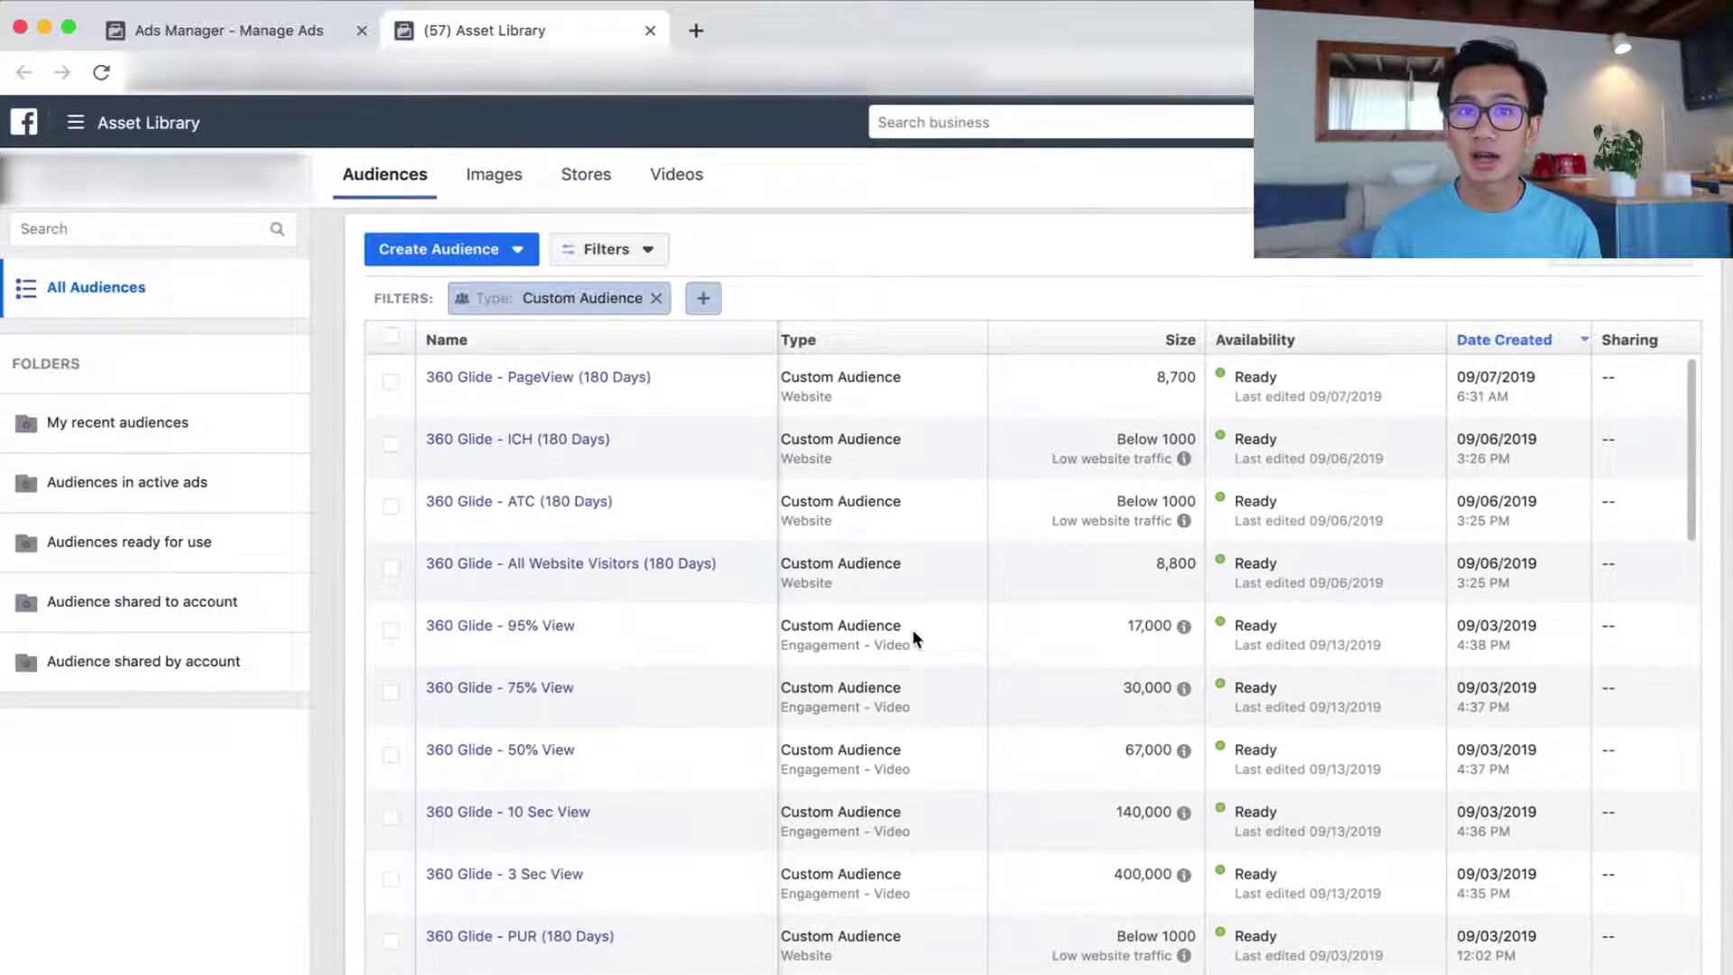
scroll(913, 631, "down", 2)
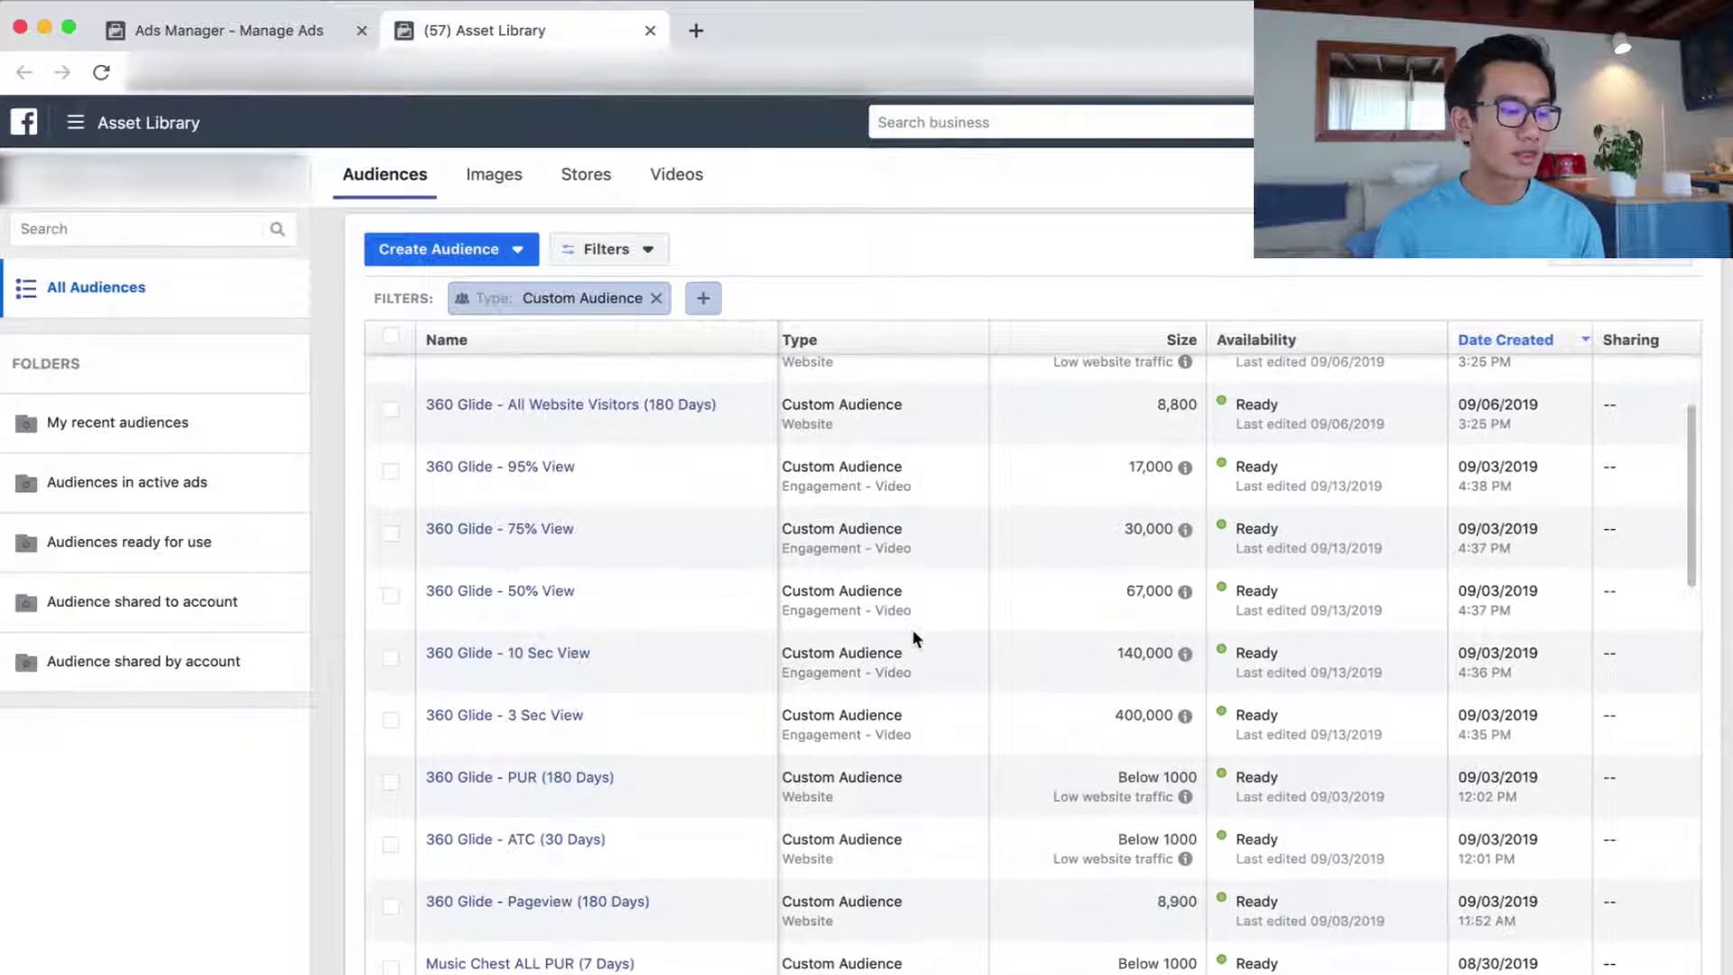
scroll(913, 630, "down", 2)
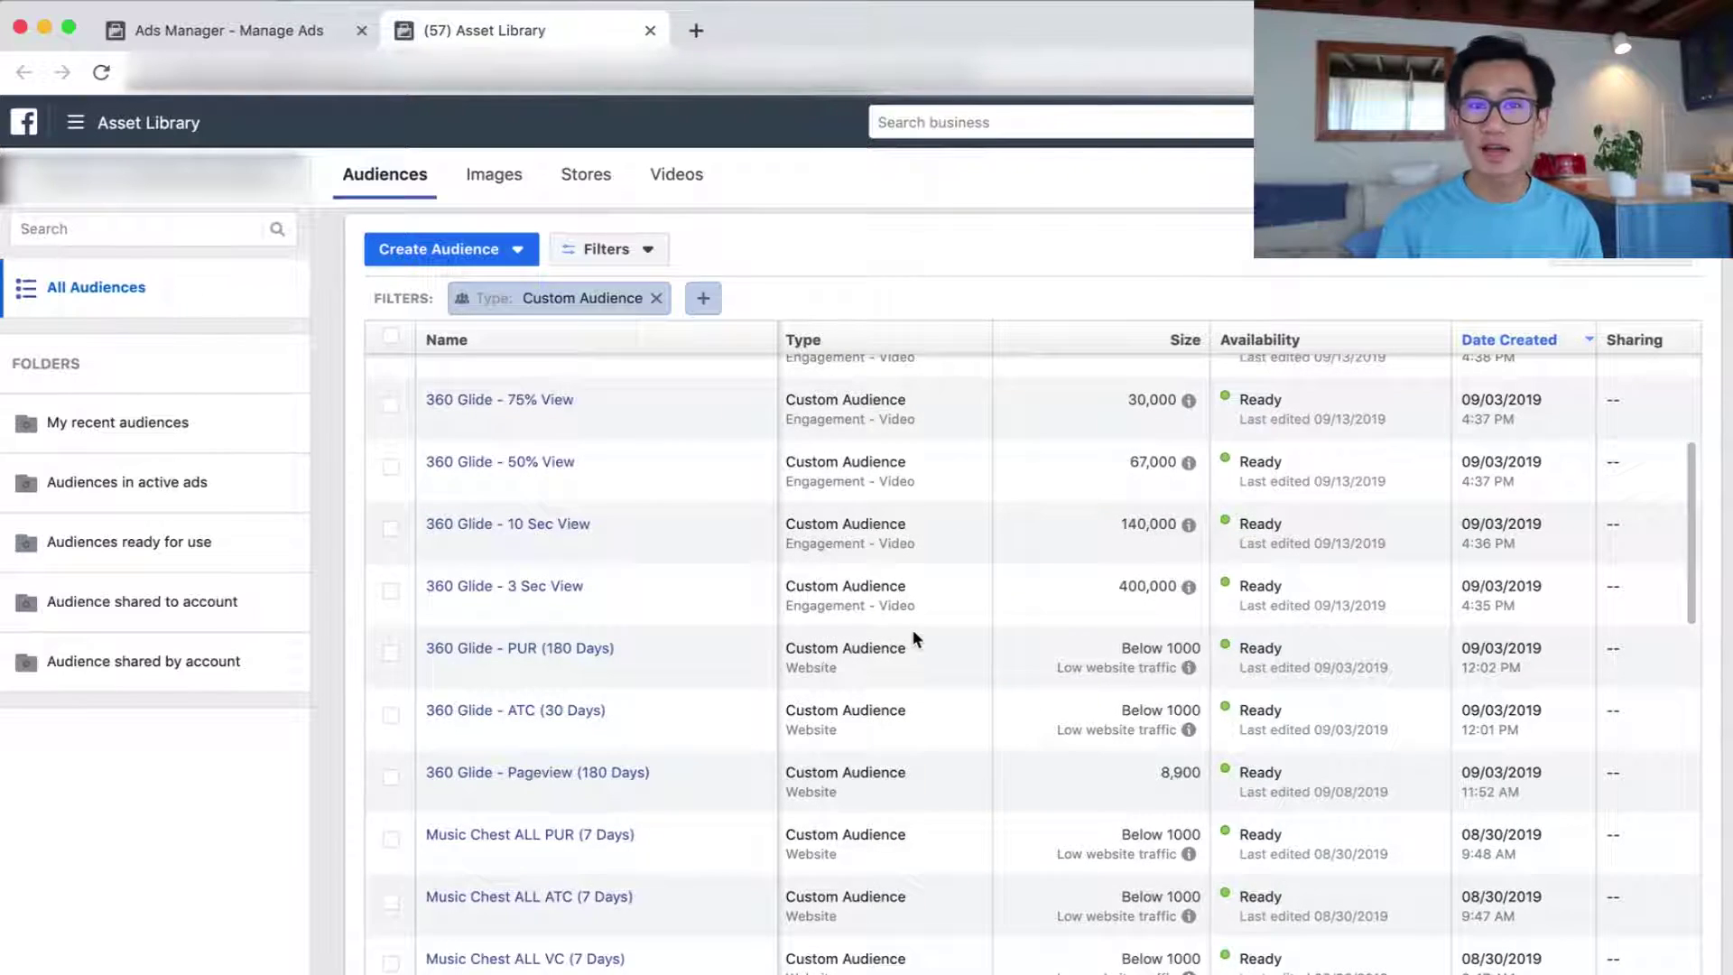
scroll(913, 636, "up", 4)
scroll(912, 636, "down", 6)
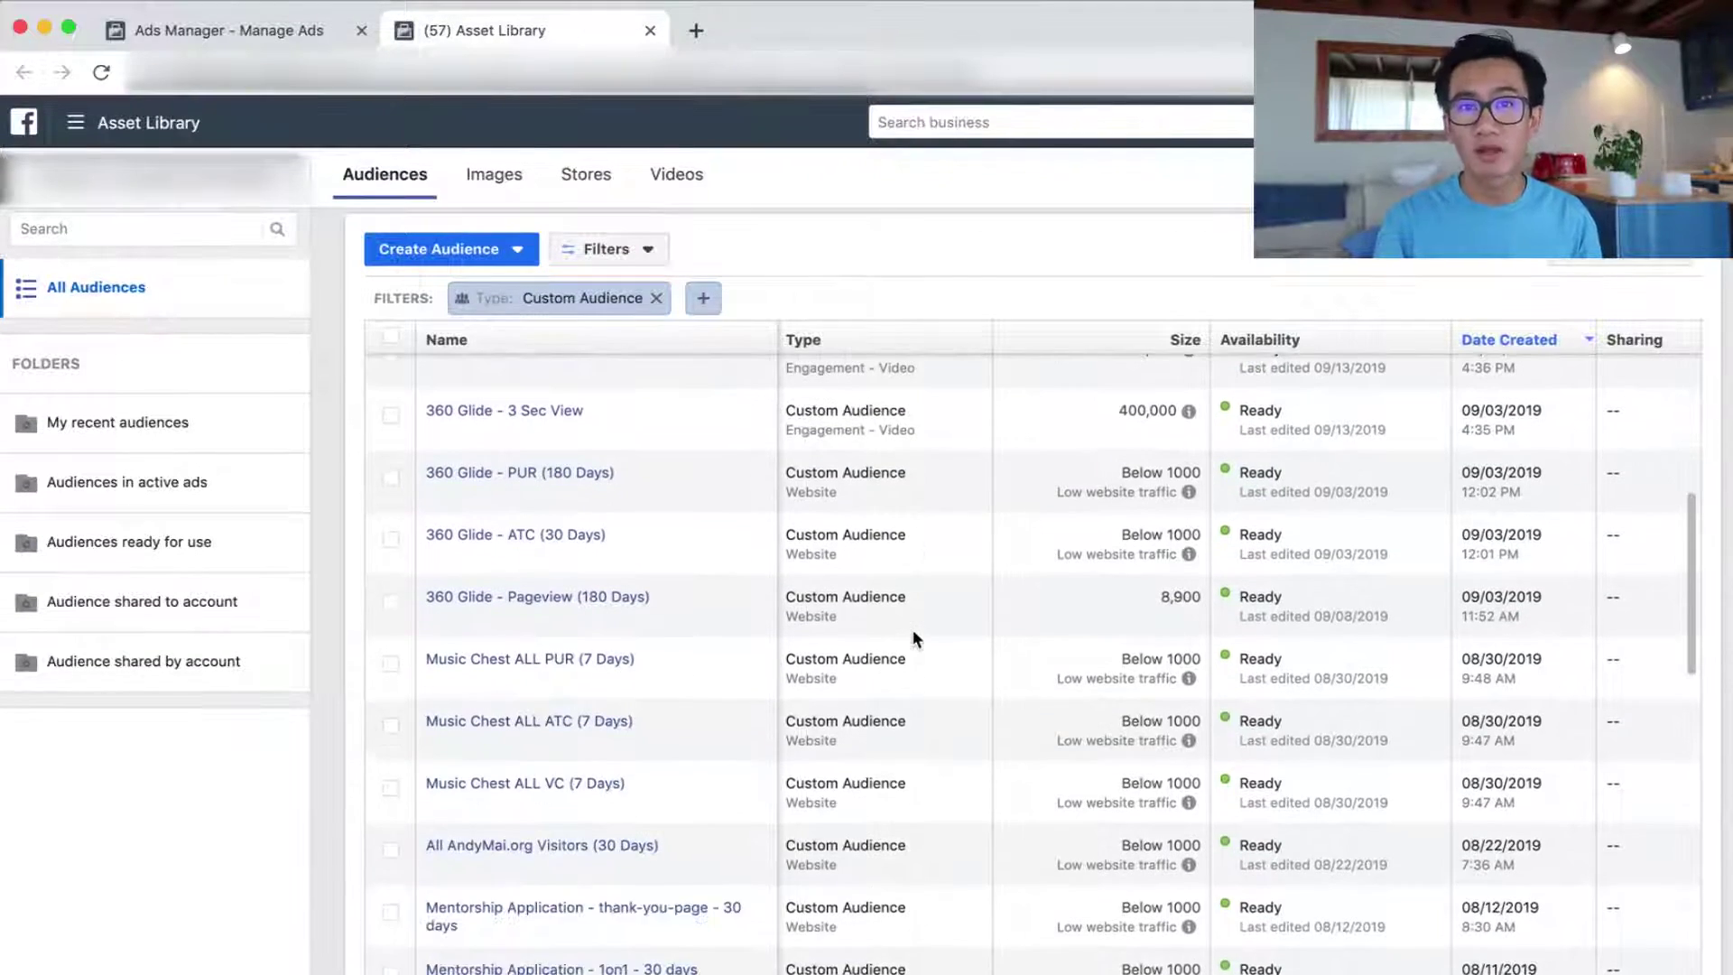
- Start a website traffic custom audience for the 360 Glide pixel, including the top 25% of visitors by time spent in the past 180 days
scroll(912, 630, "up", 6)
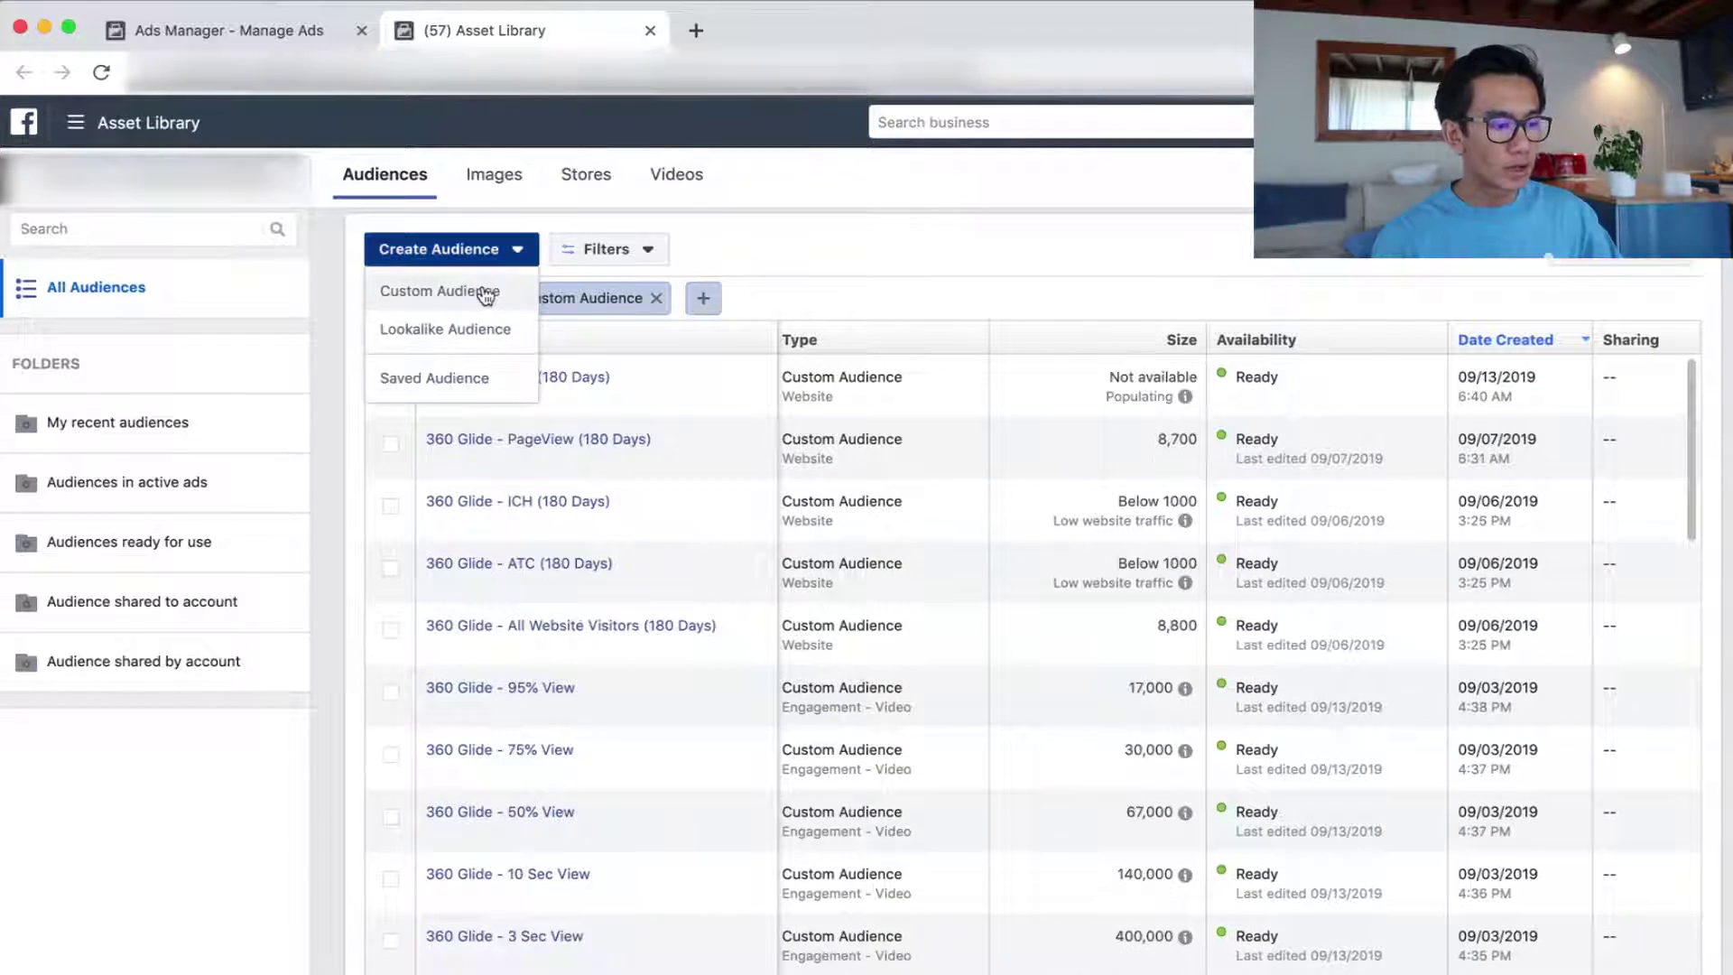
left_click(478, 293)
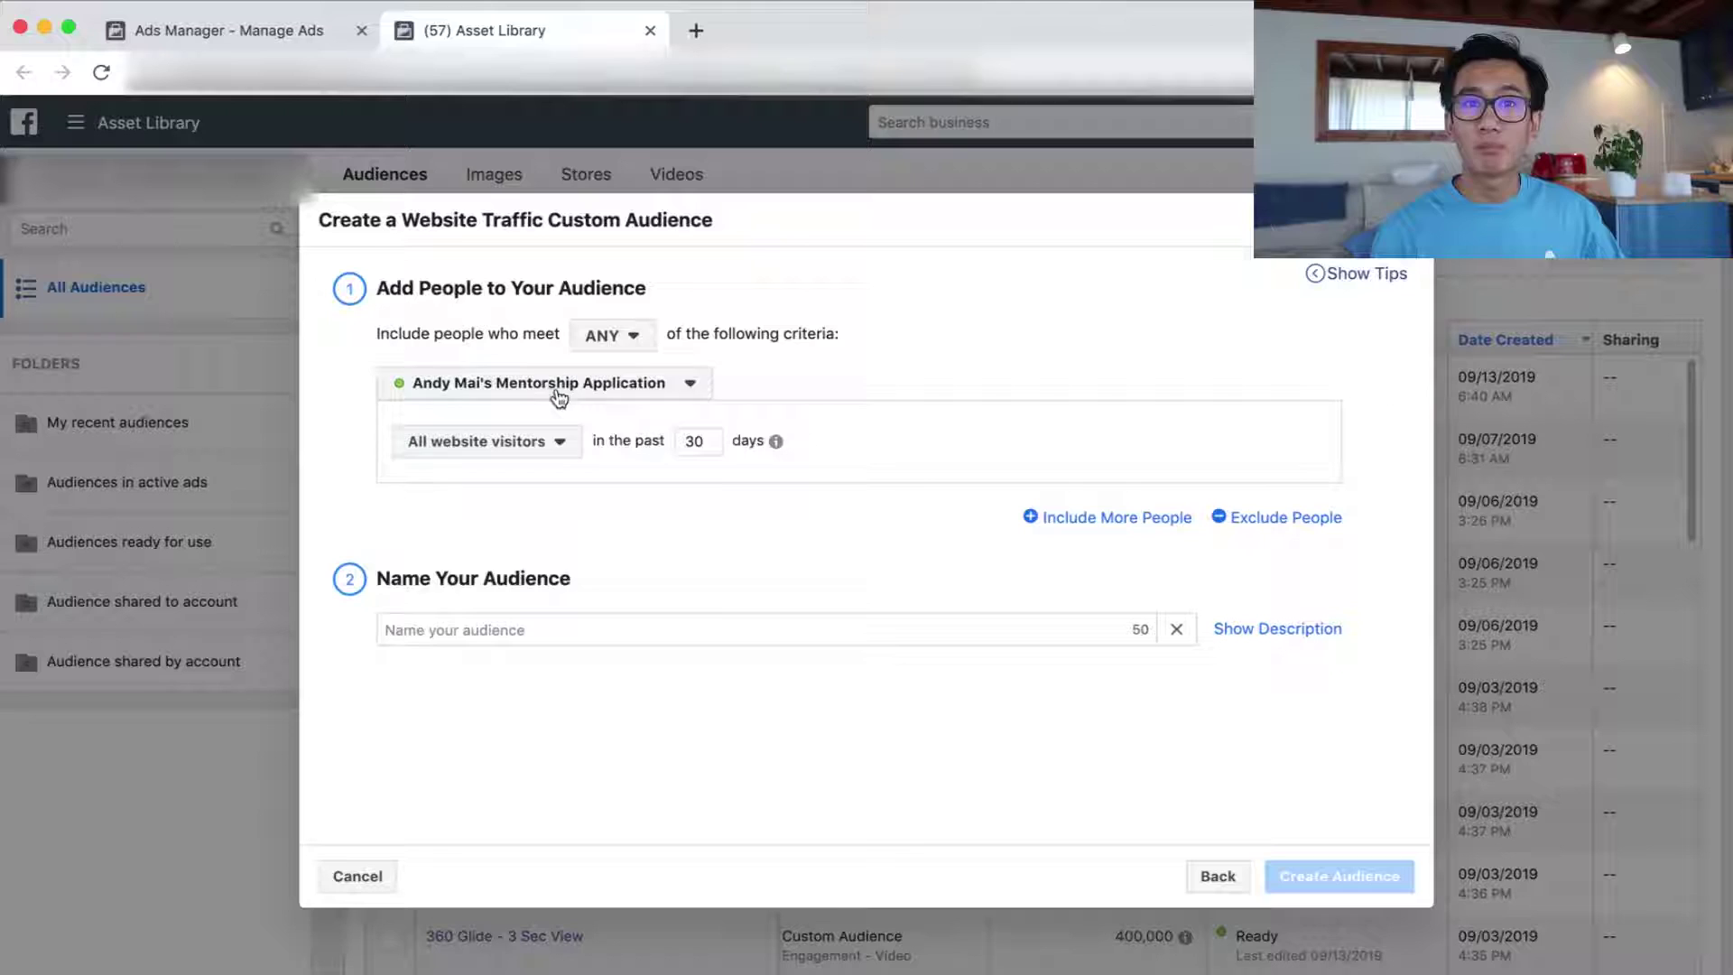
left_click(550, 388)
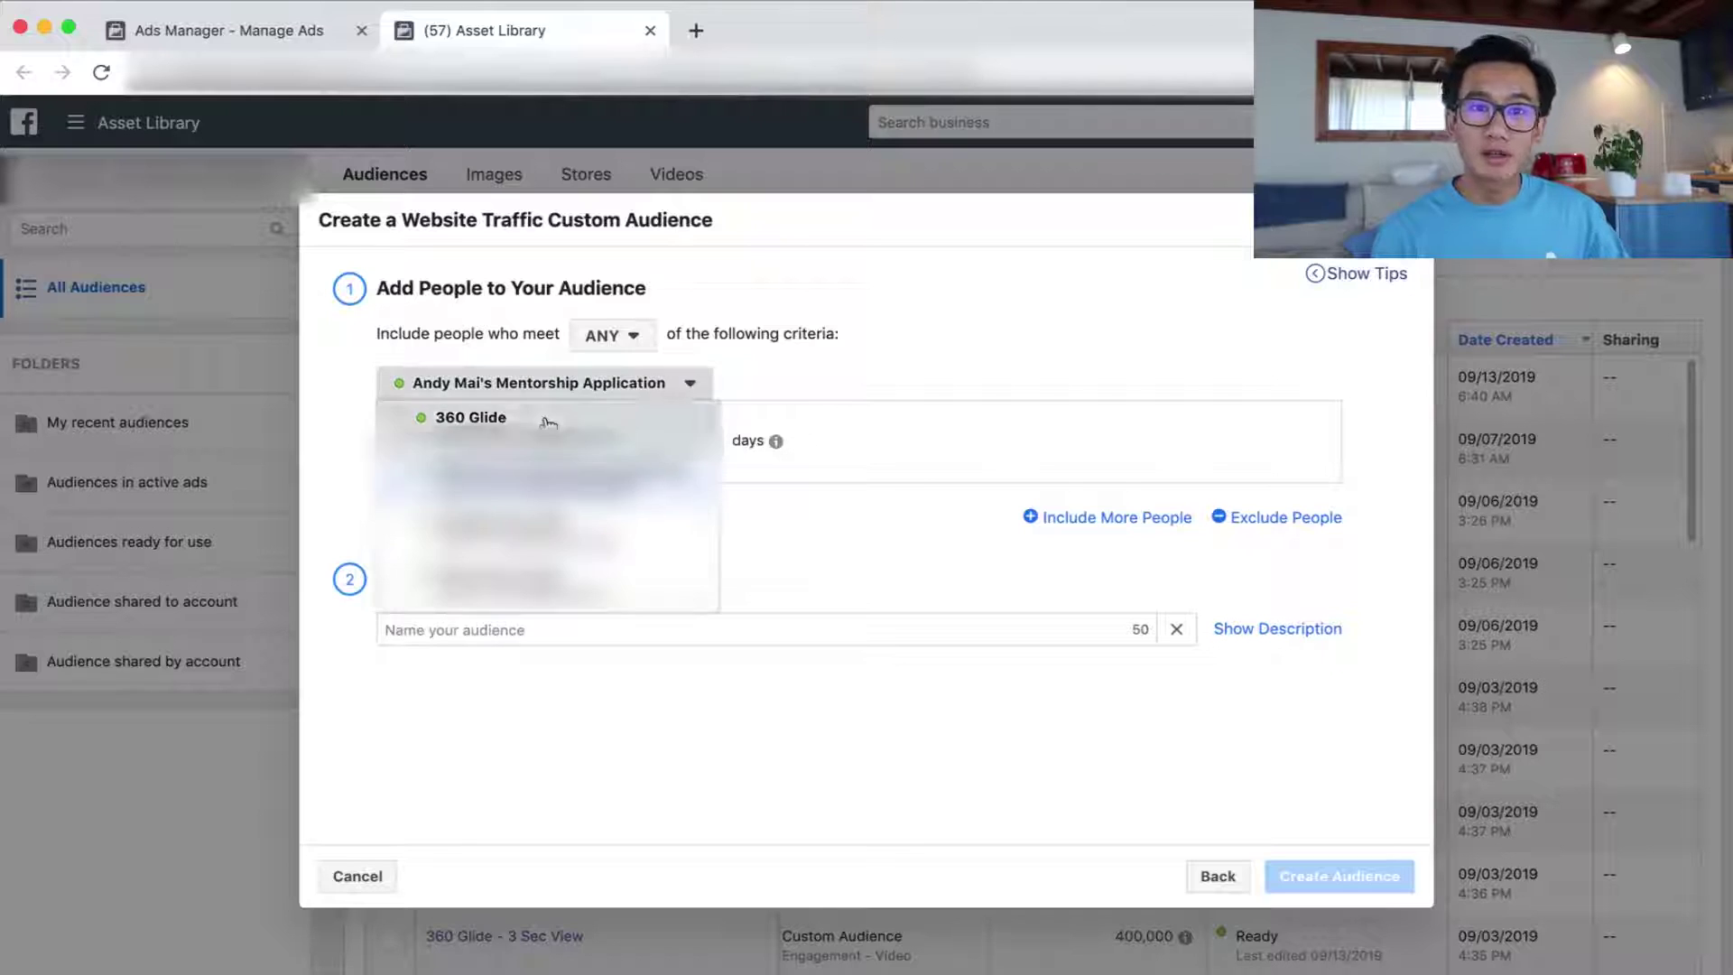
left_click(547, 422)
left_click(518, 451)
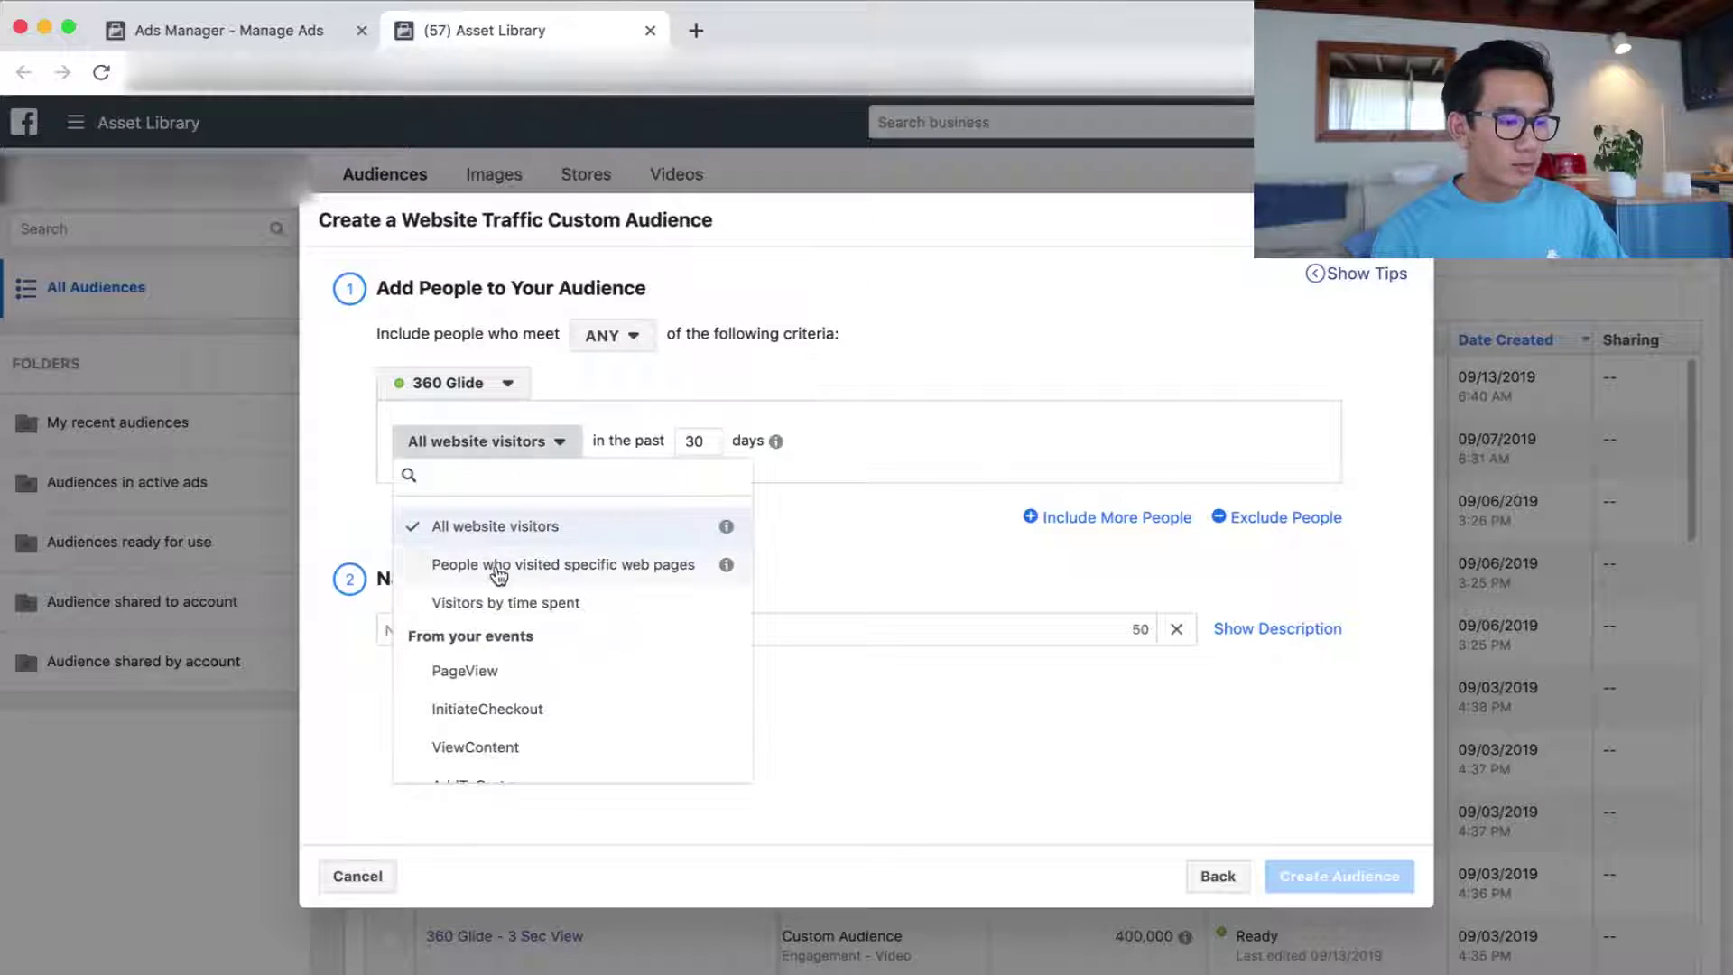
left_click(491, 602)
left_click(666, 442)
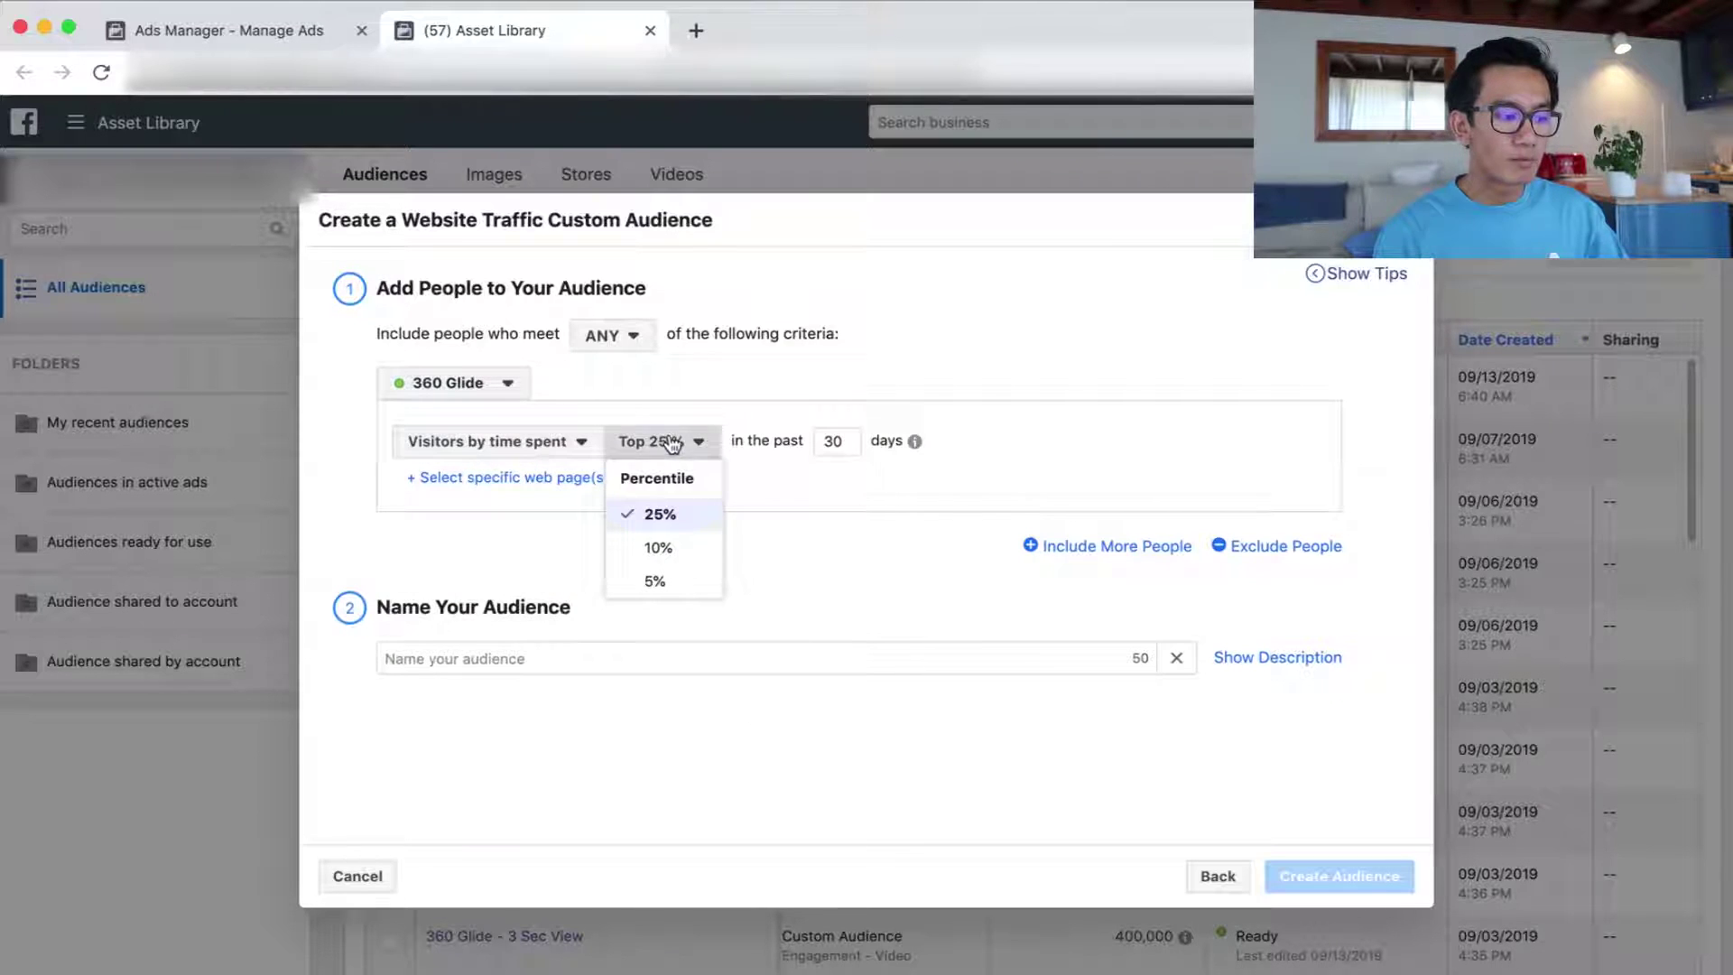
left_click(665, 527)
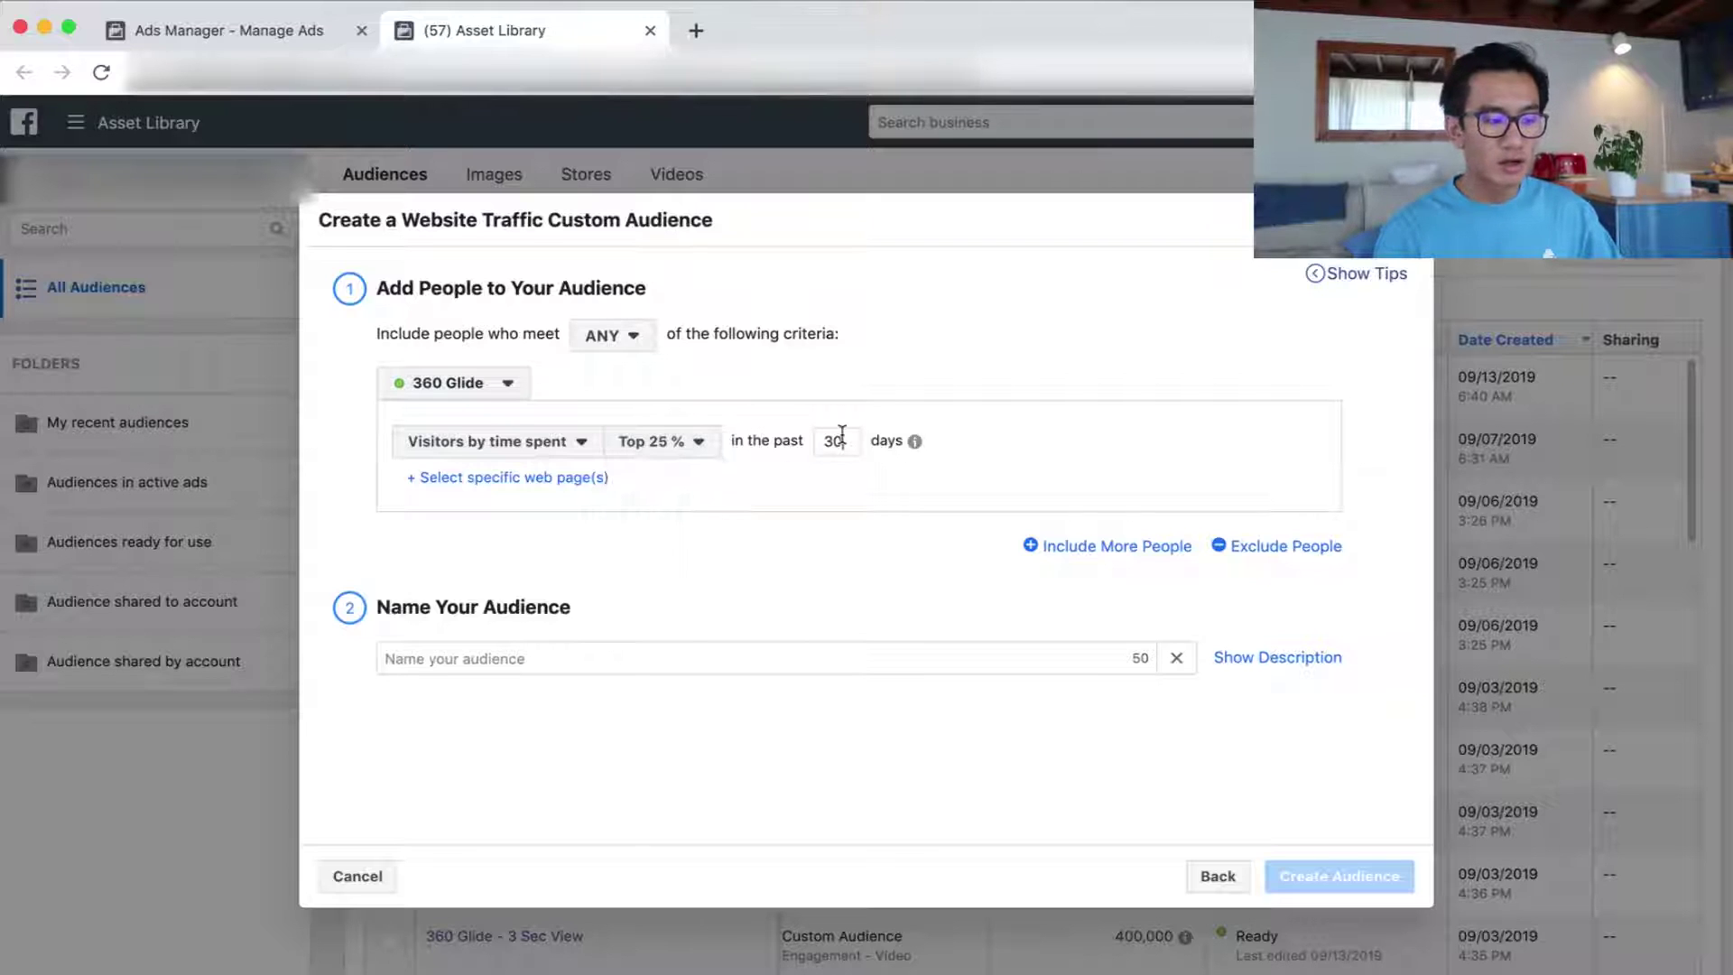
type("180")
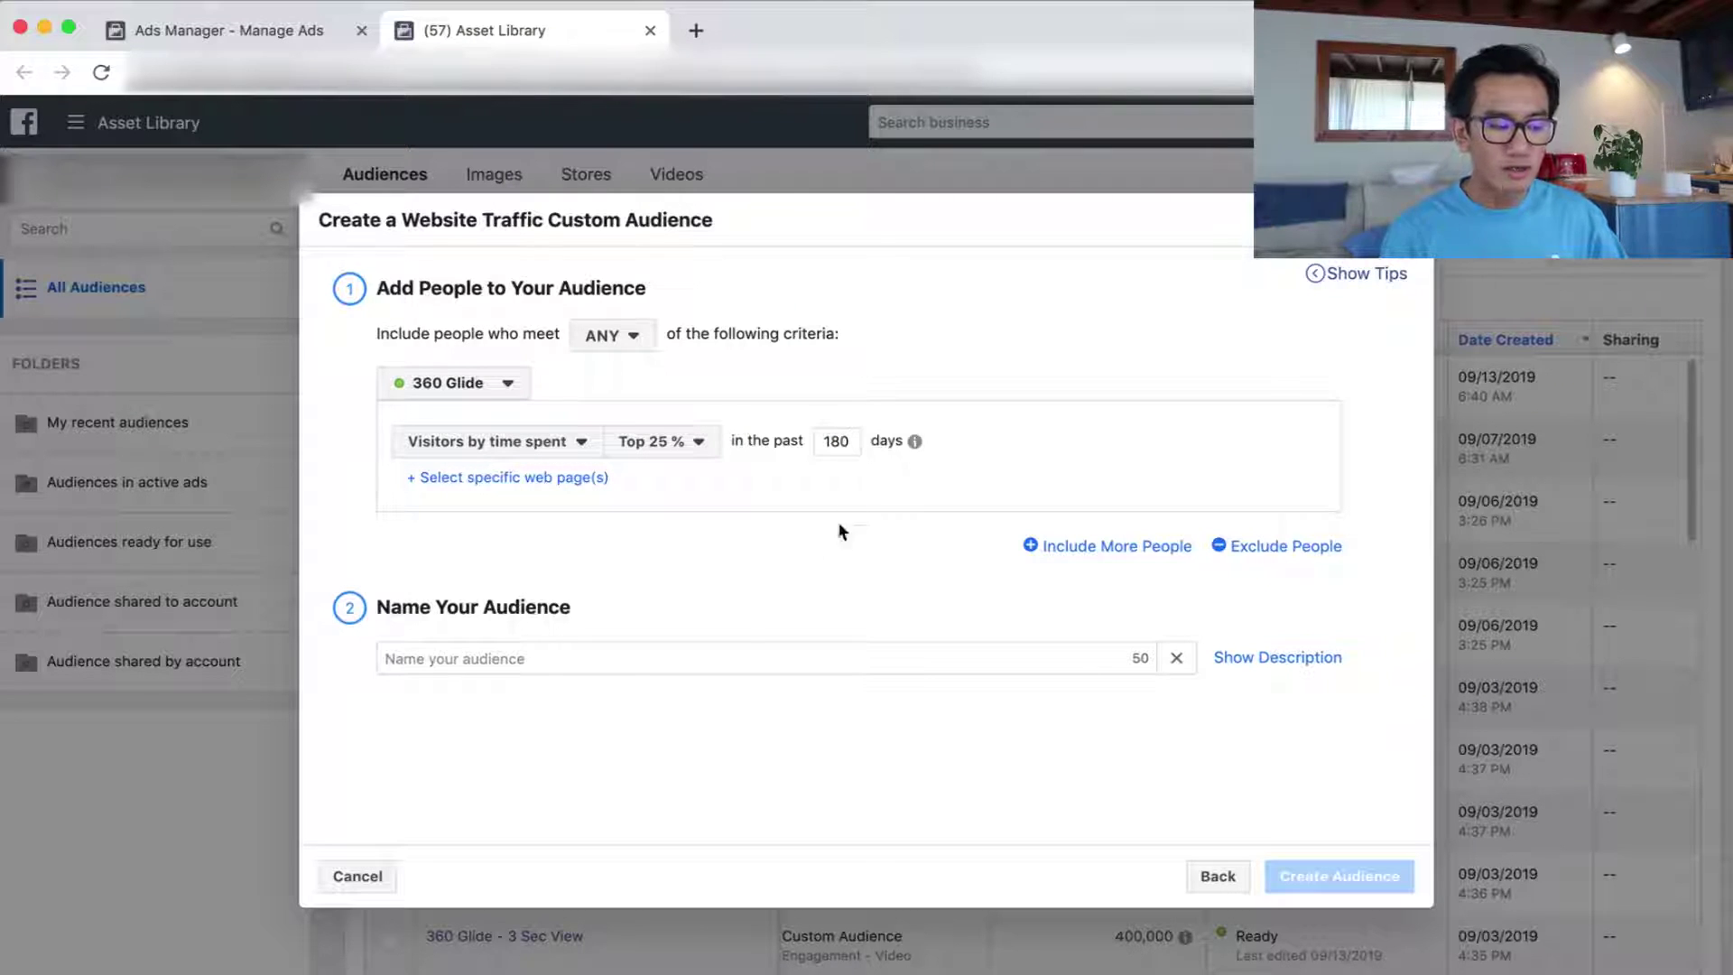
- Name the audience "360 Glide - Top 25% Of Visitors by time spent" and create it
left_click(728, 661)
type("360 Glide - Top 25")
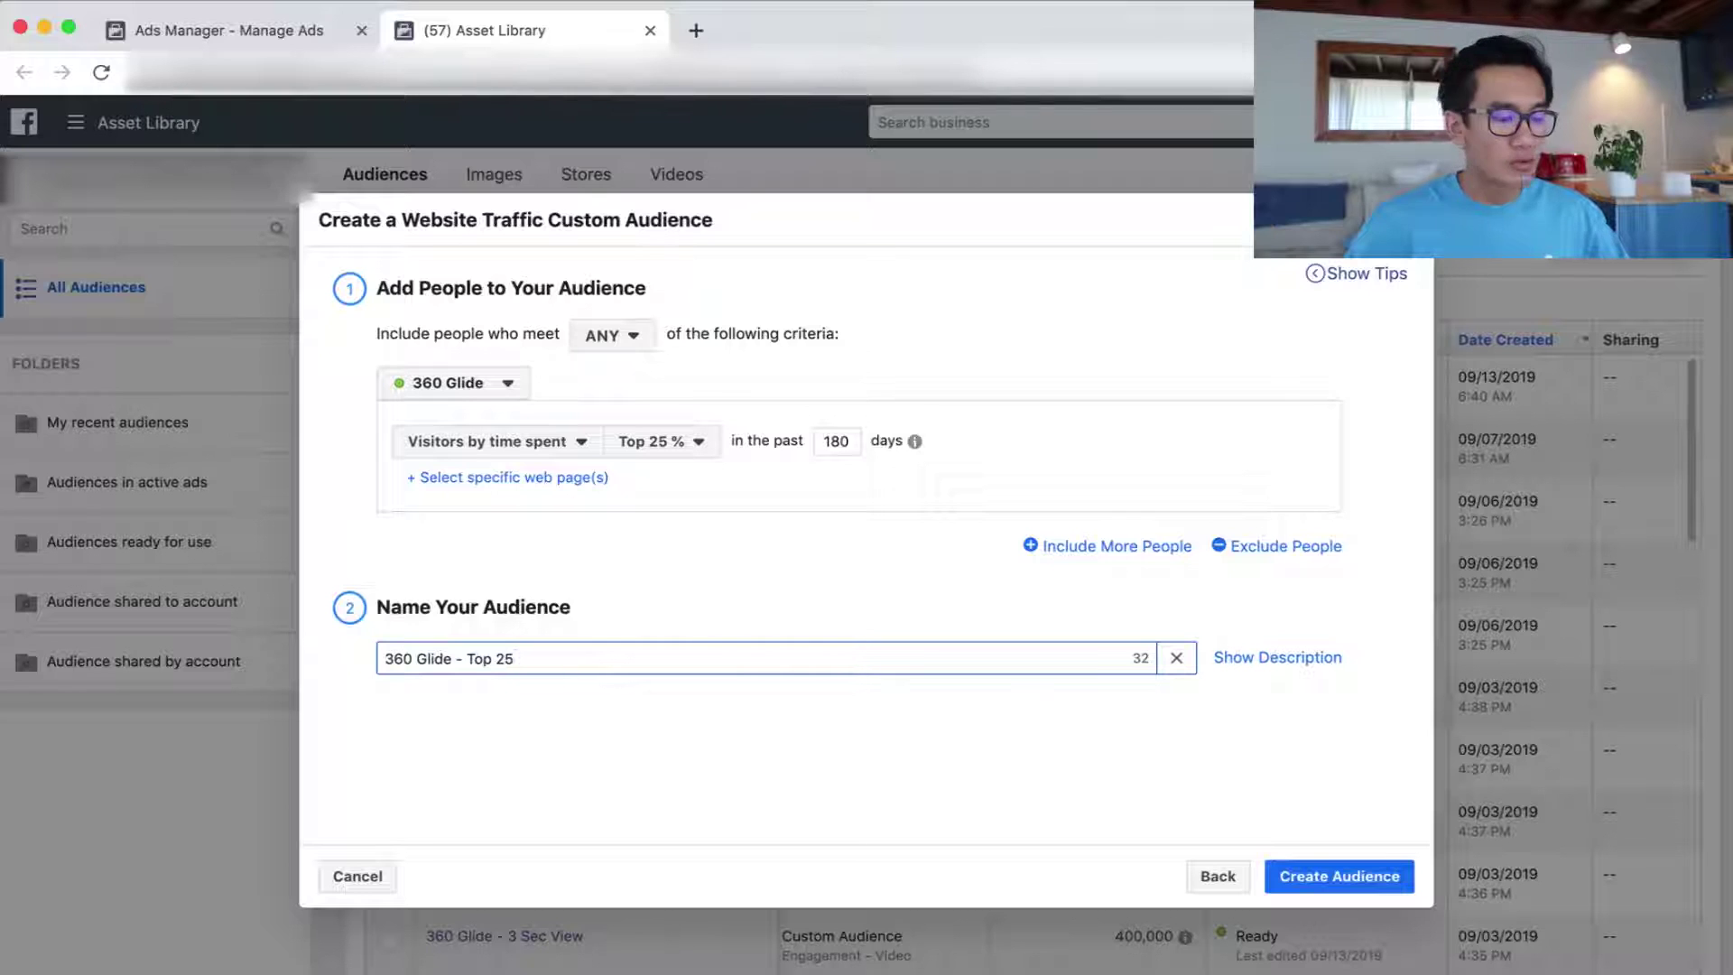
type("Of Visitors by time spent")
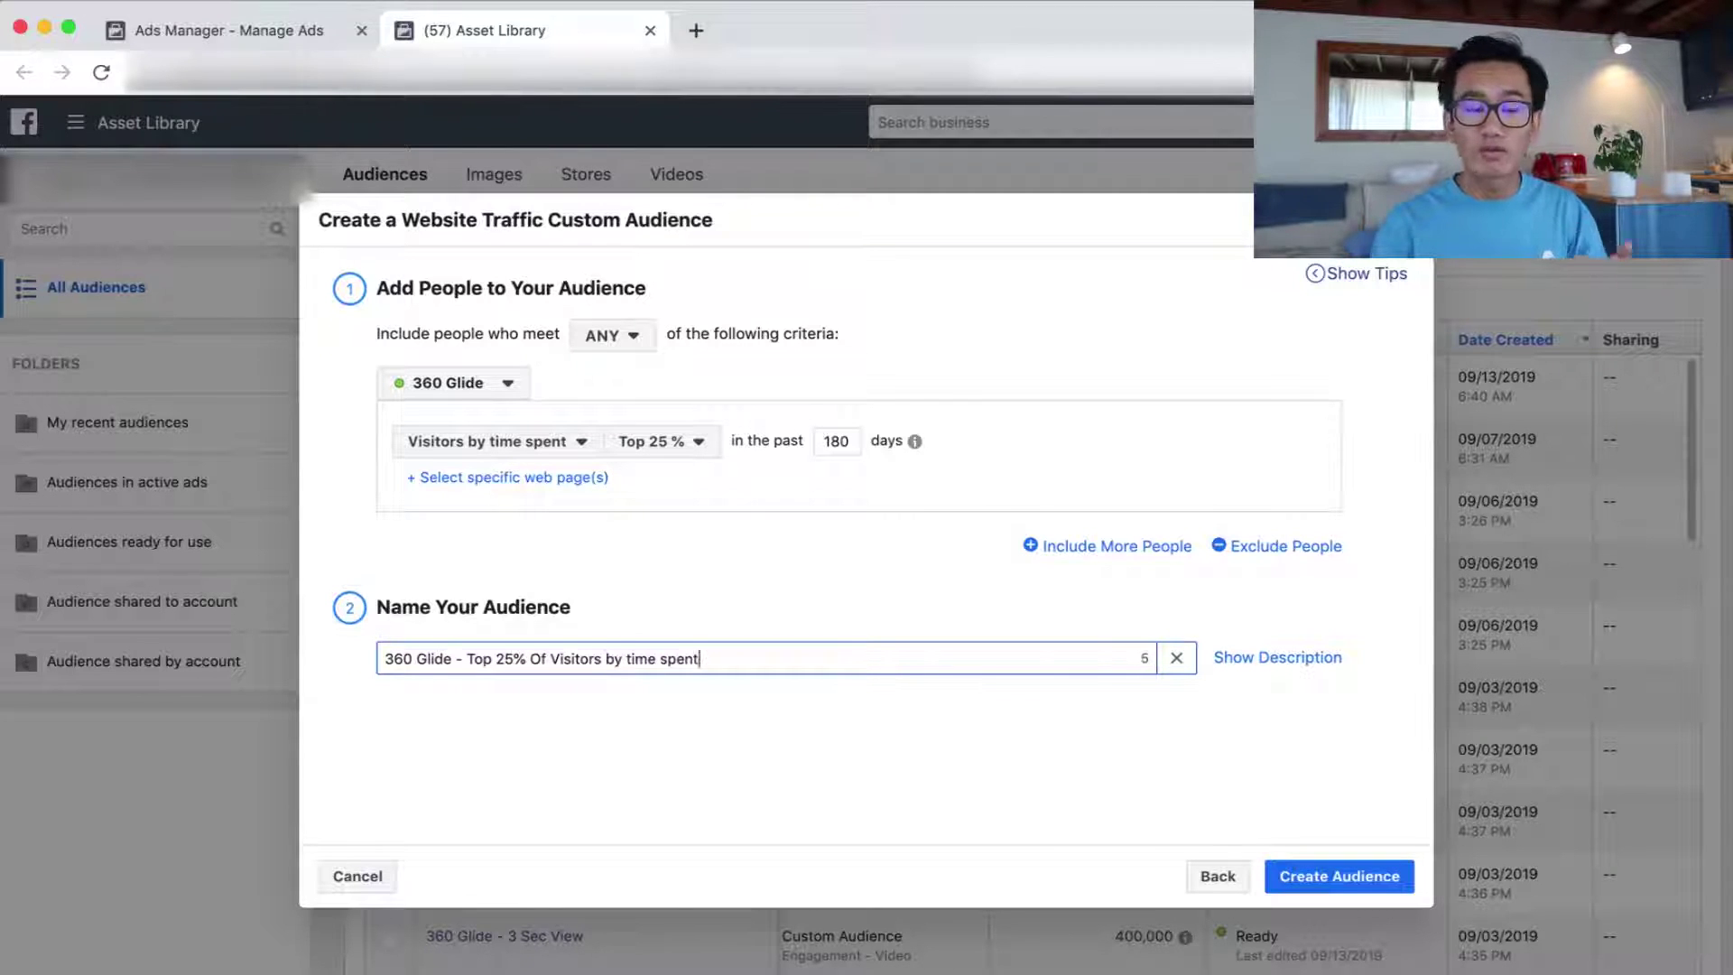
key("super+a")
left_click(1372, 877)
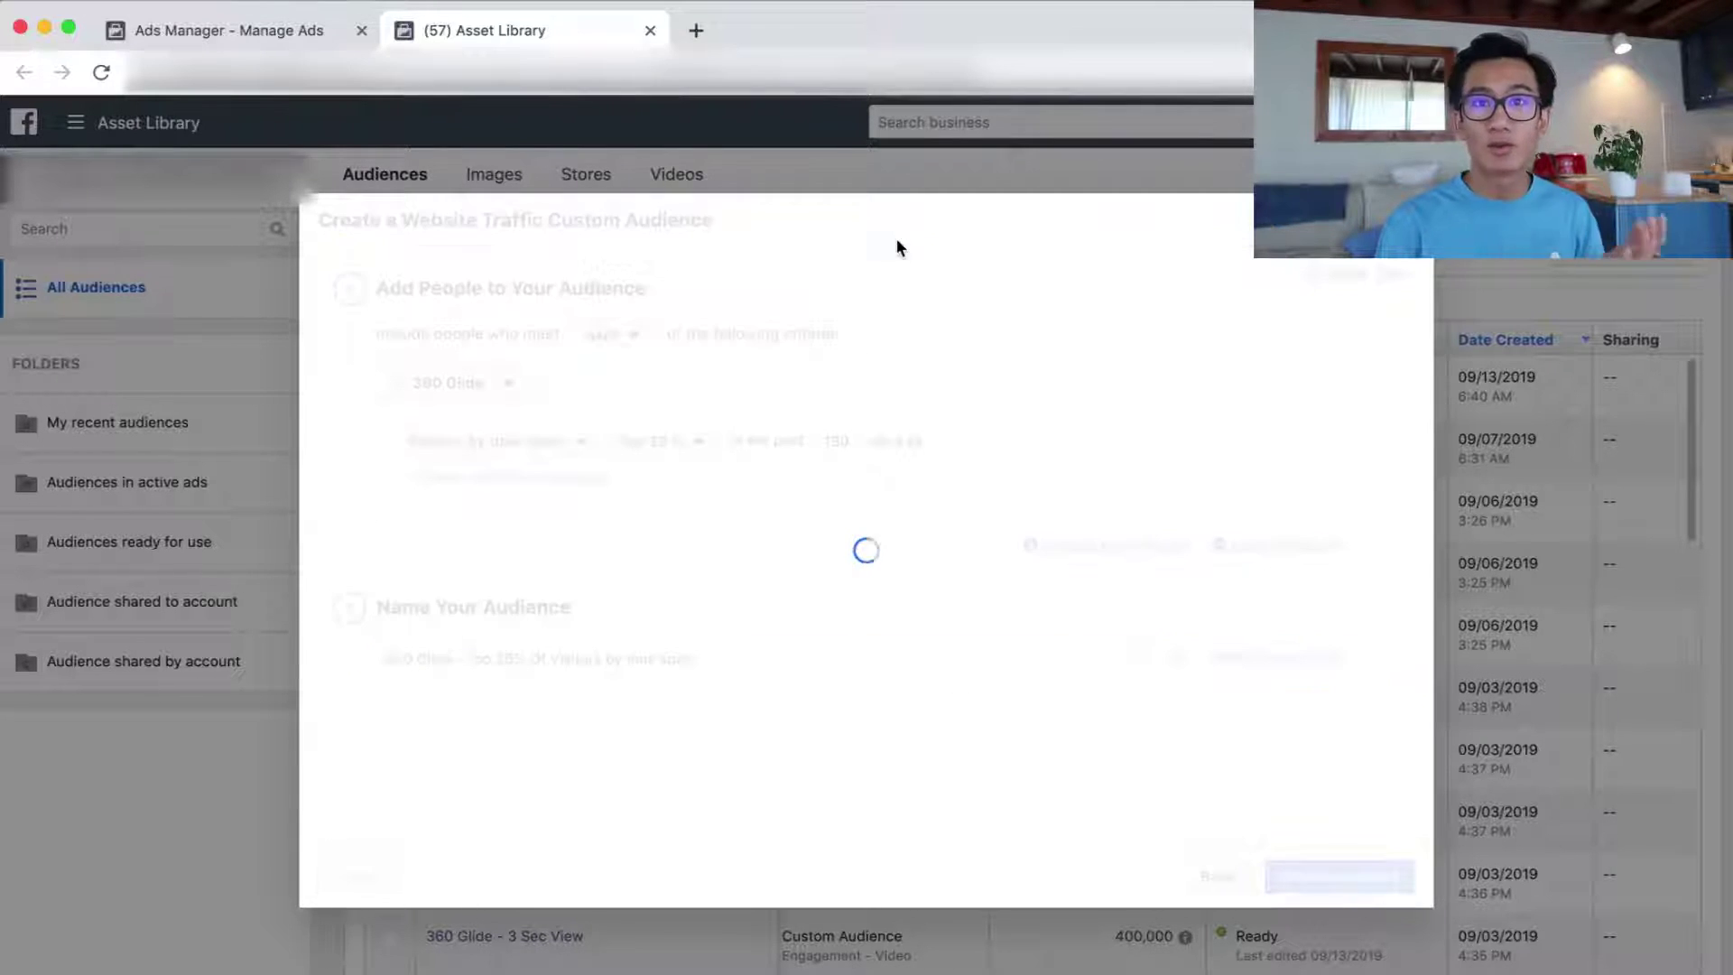
left_click(1381, 777)
- Rename the audience as "360 Glide - Top 25% Of Visitors by time spent(180)", copy that name and update the audience
left_click(1081, 642)
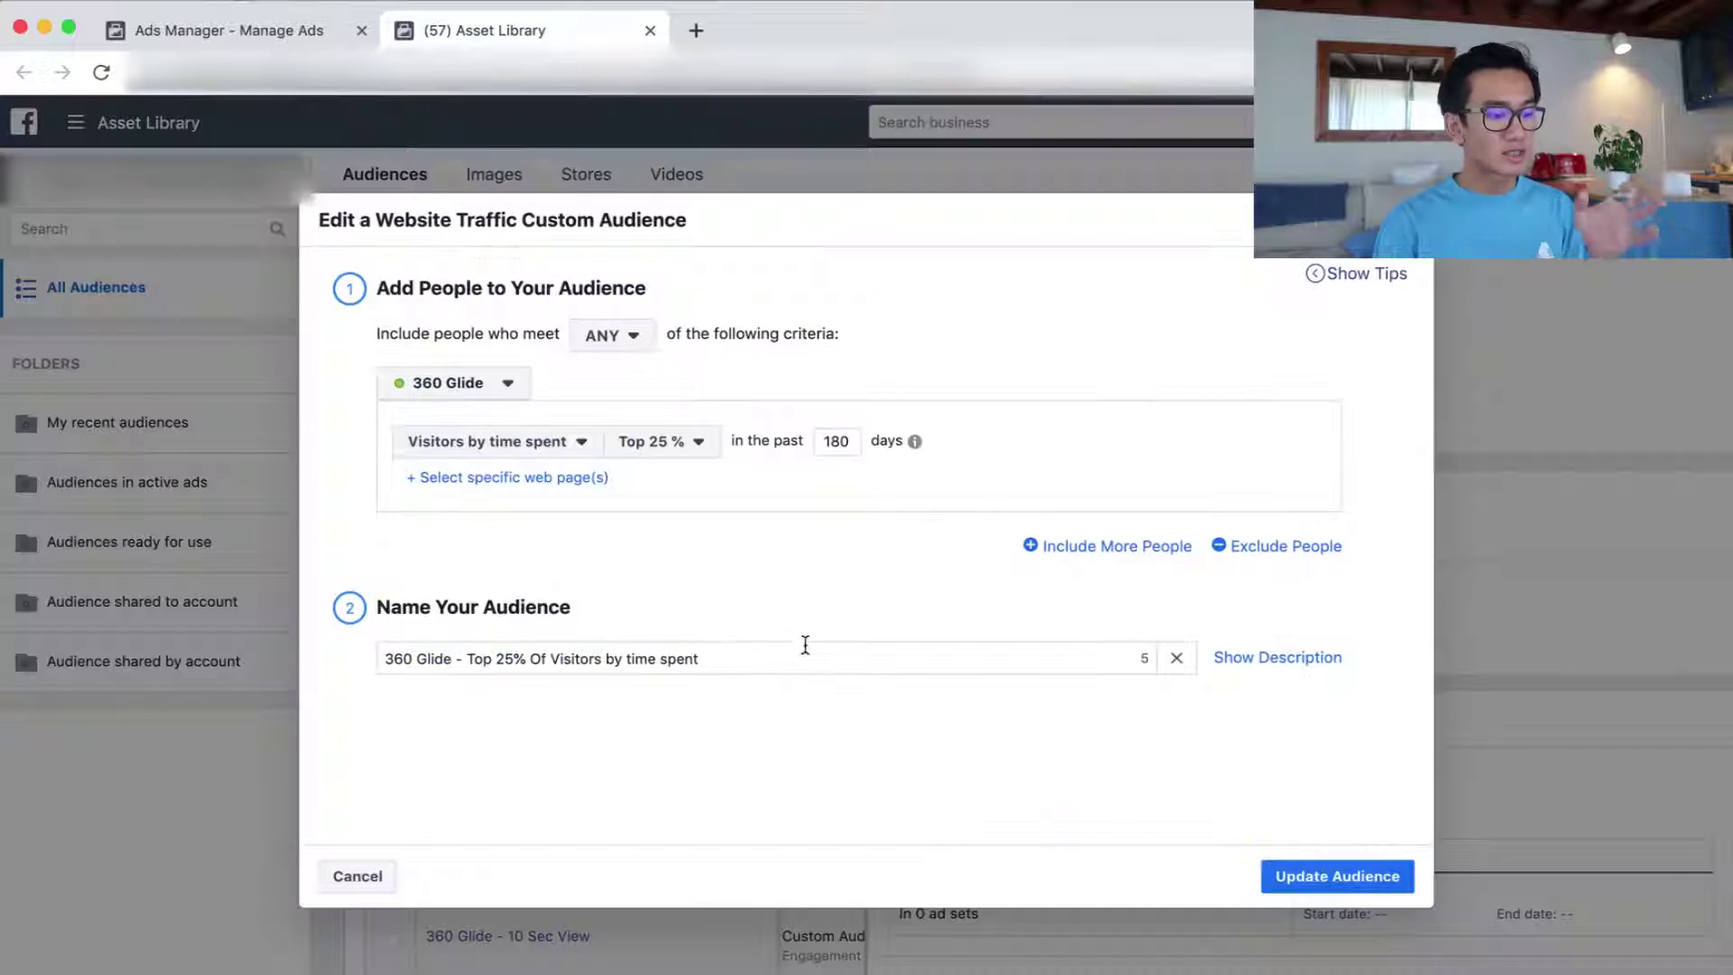
left_click(799, 659)
type("spent(")
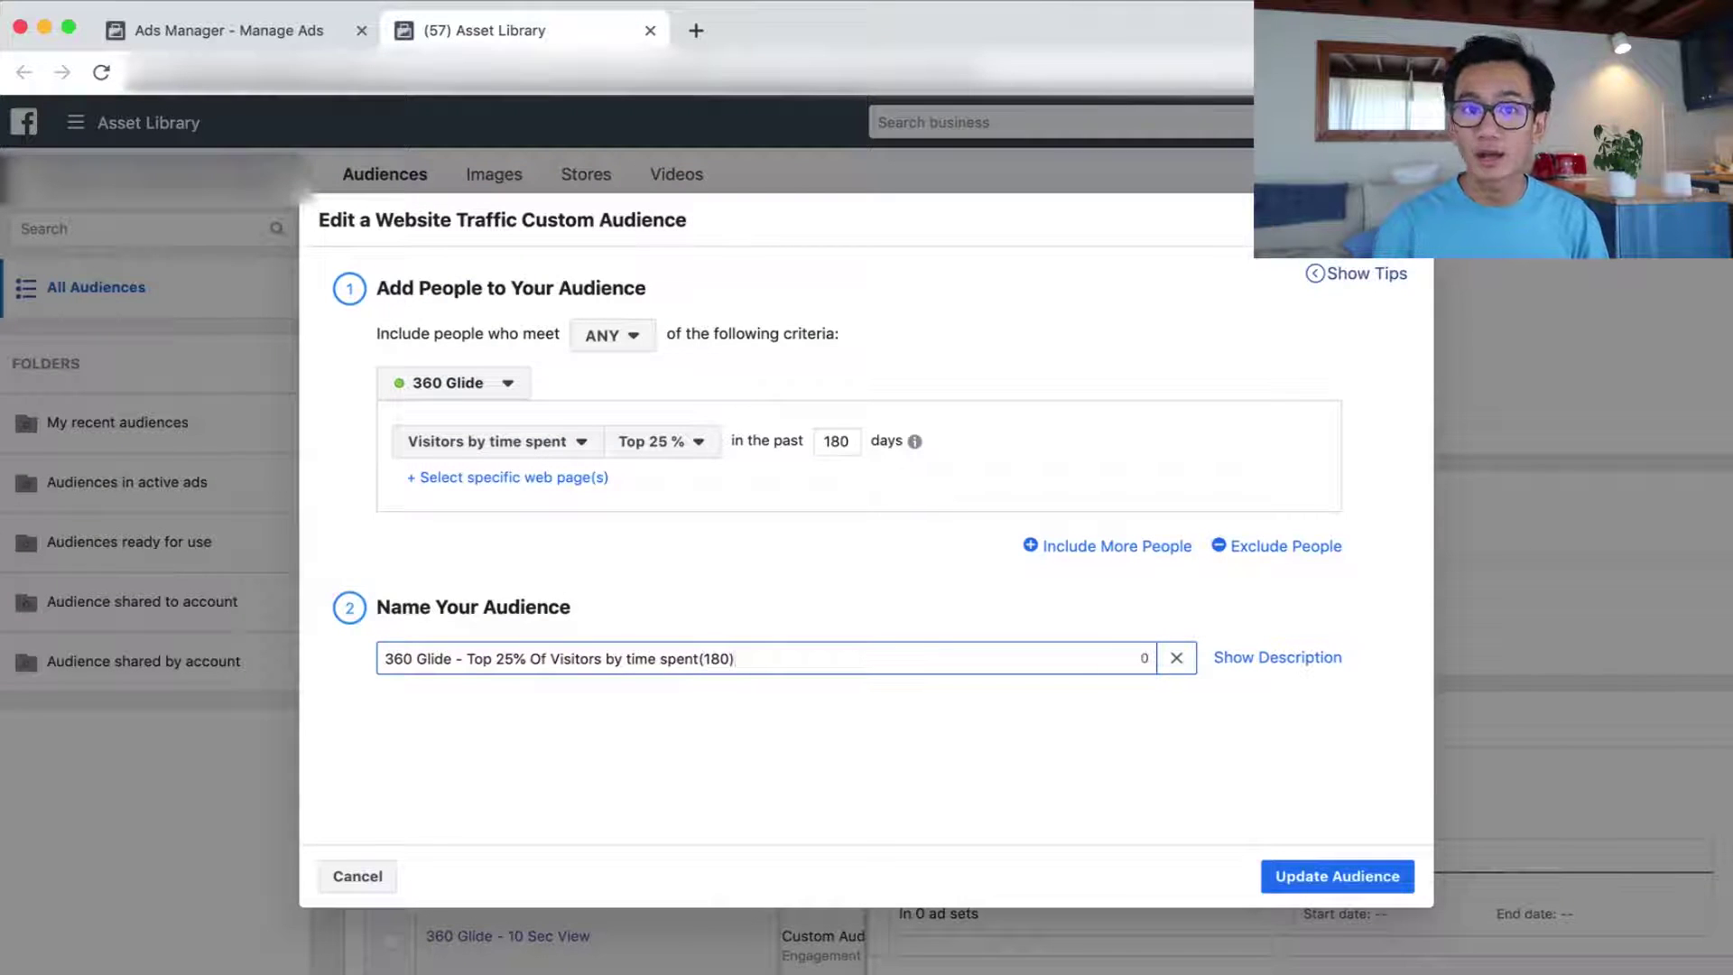
type("180)")
key("super+a")
key("super+c")
left_click(1337, 876)
left_click(1382, 778)
- Start another 360 Glide website custom audience with the top 10% of visitors by time spent in the past 180 days
left_click(439, 249)
left_click(456, 291)
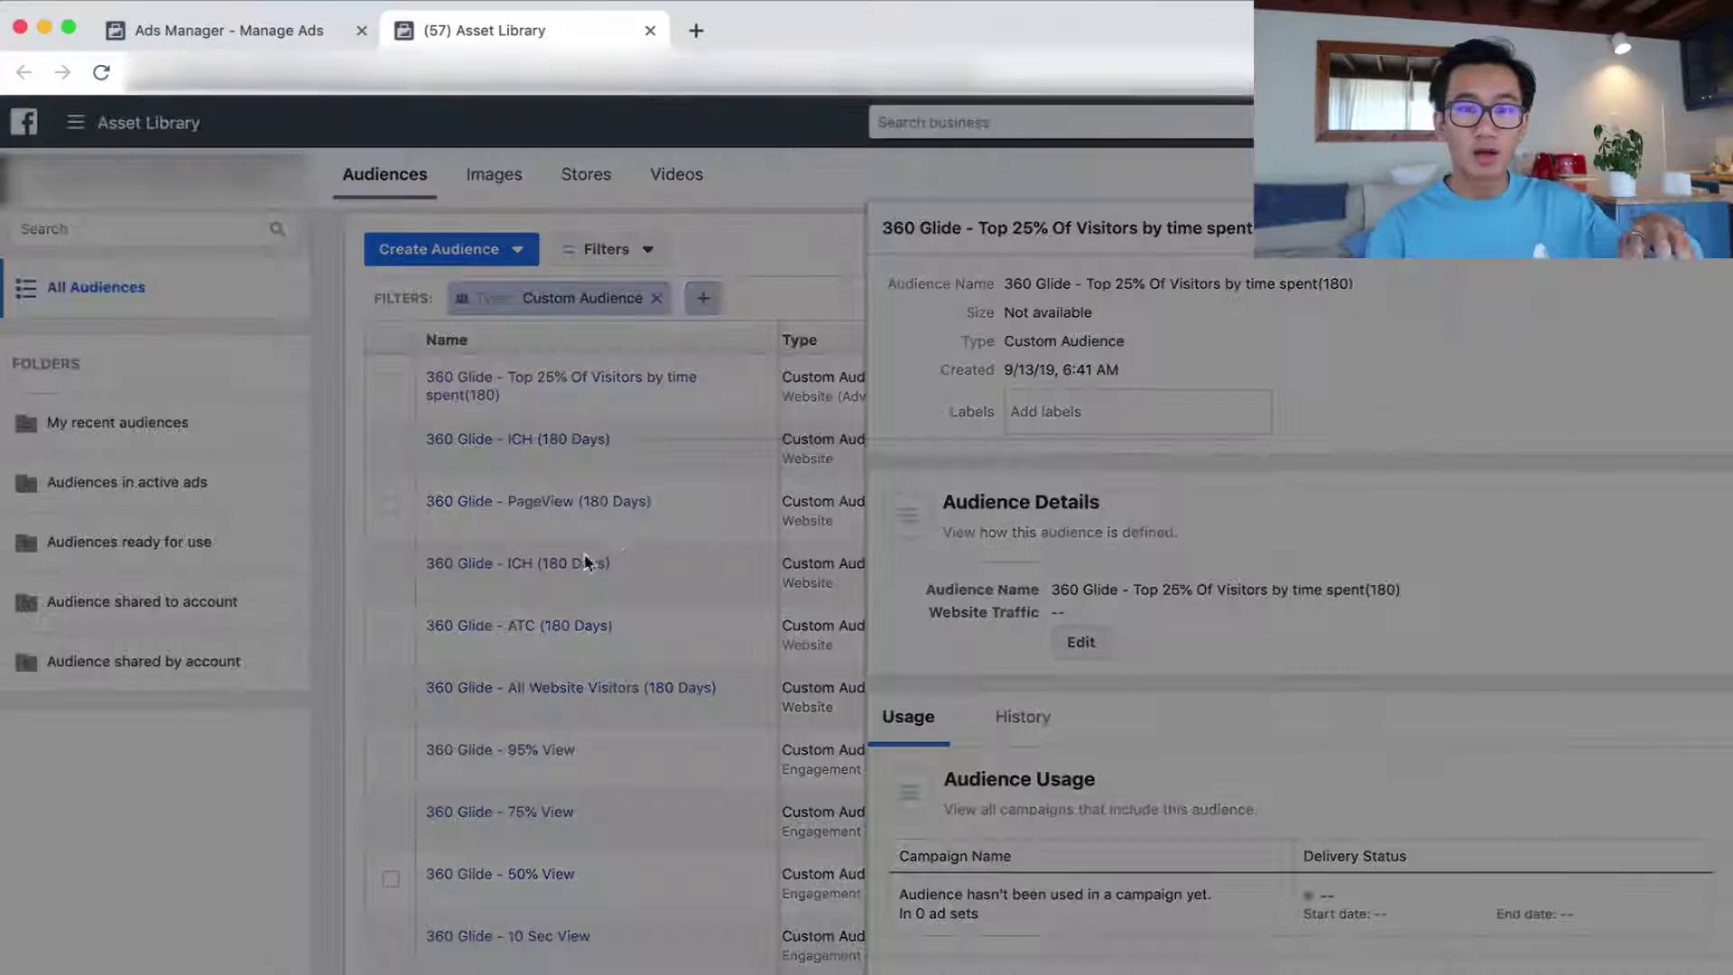
left_click(494, 442)
left_click(503, 602)
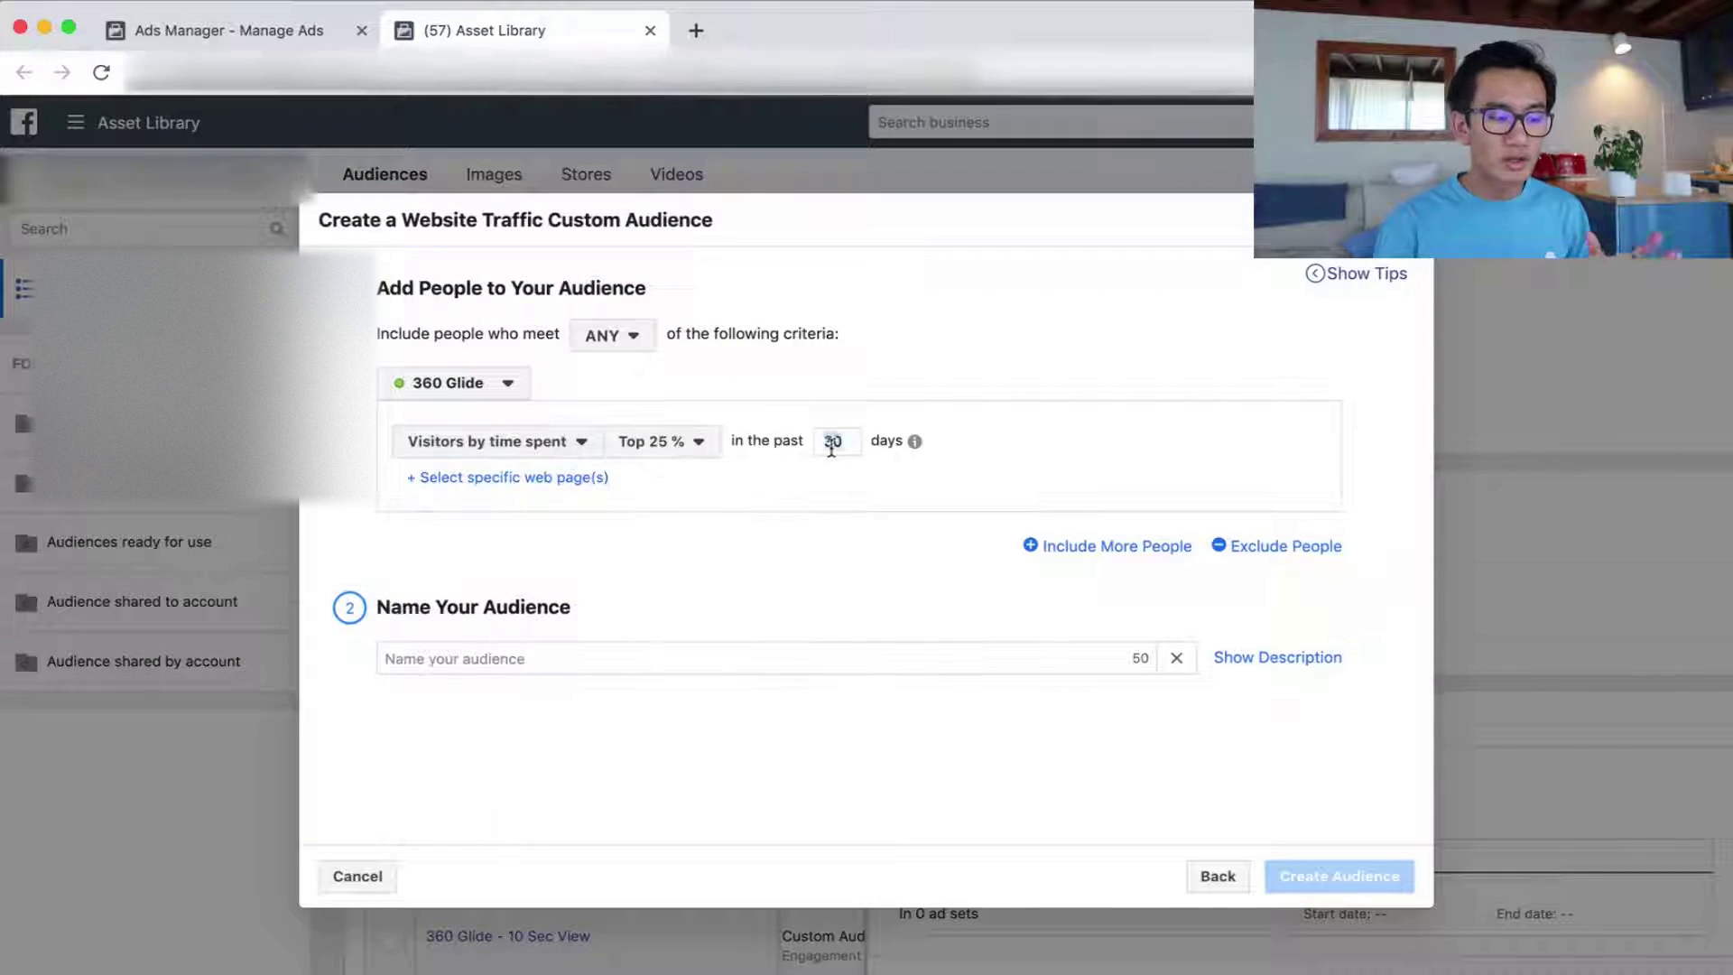
type("180")
left_click(660, 442)
left_click(656, 523)
- Reuse the copied name as "360 Glide - Top 10% Of Visitors by time spent(180)" and create the audience
left_click(532, 658)
key("super+v")
left_click(515, 659)
key("BackSpace")
key("BackSpace")
type("10")
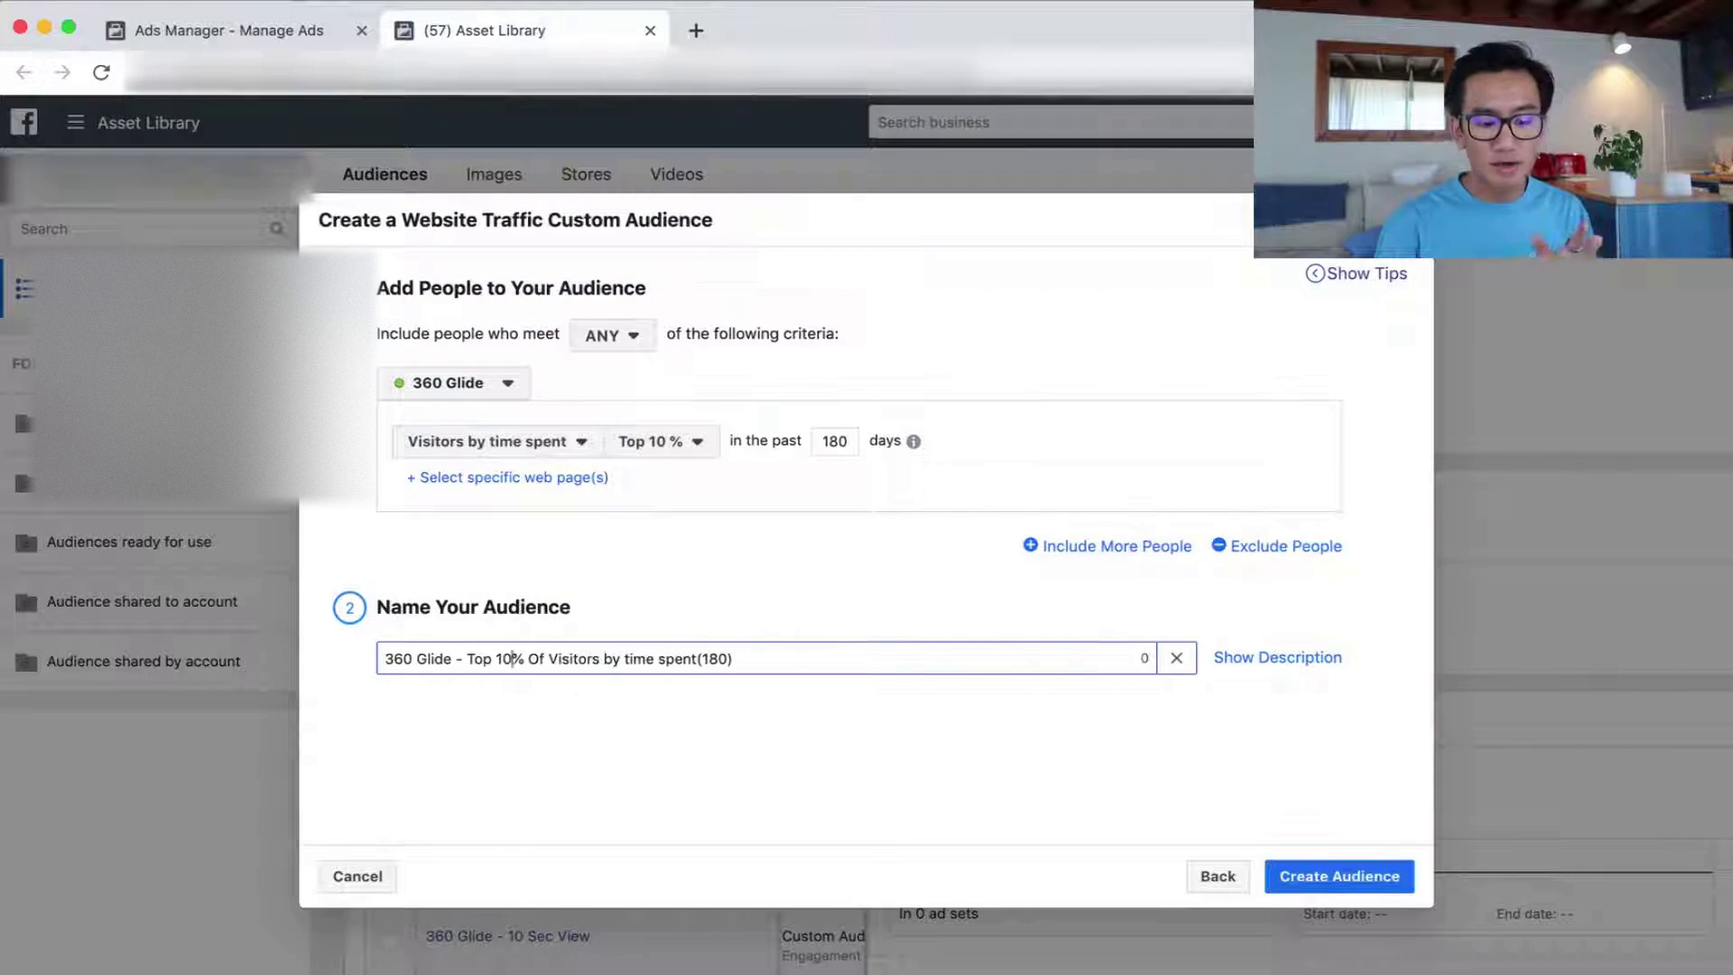
left_click(1372, 876)
left_click(1381, 777)
- Start a third 360 Glide website custom audience with the top 5% of visitors by time spent in the past 180 days
left_click(451, 249)
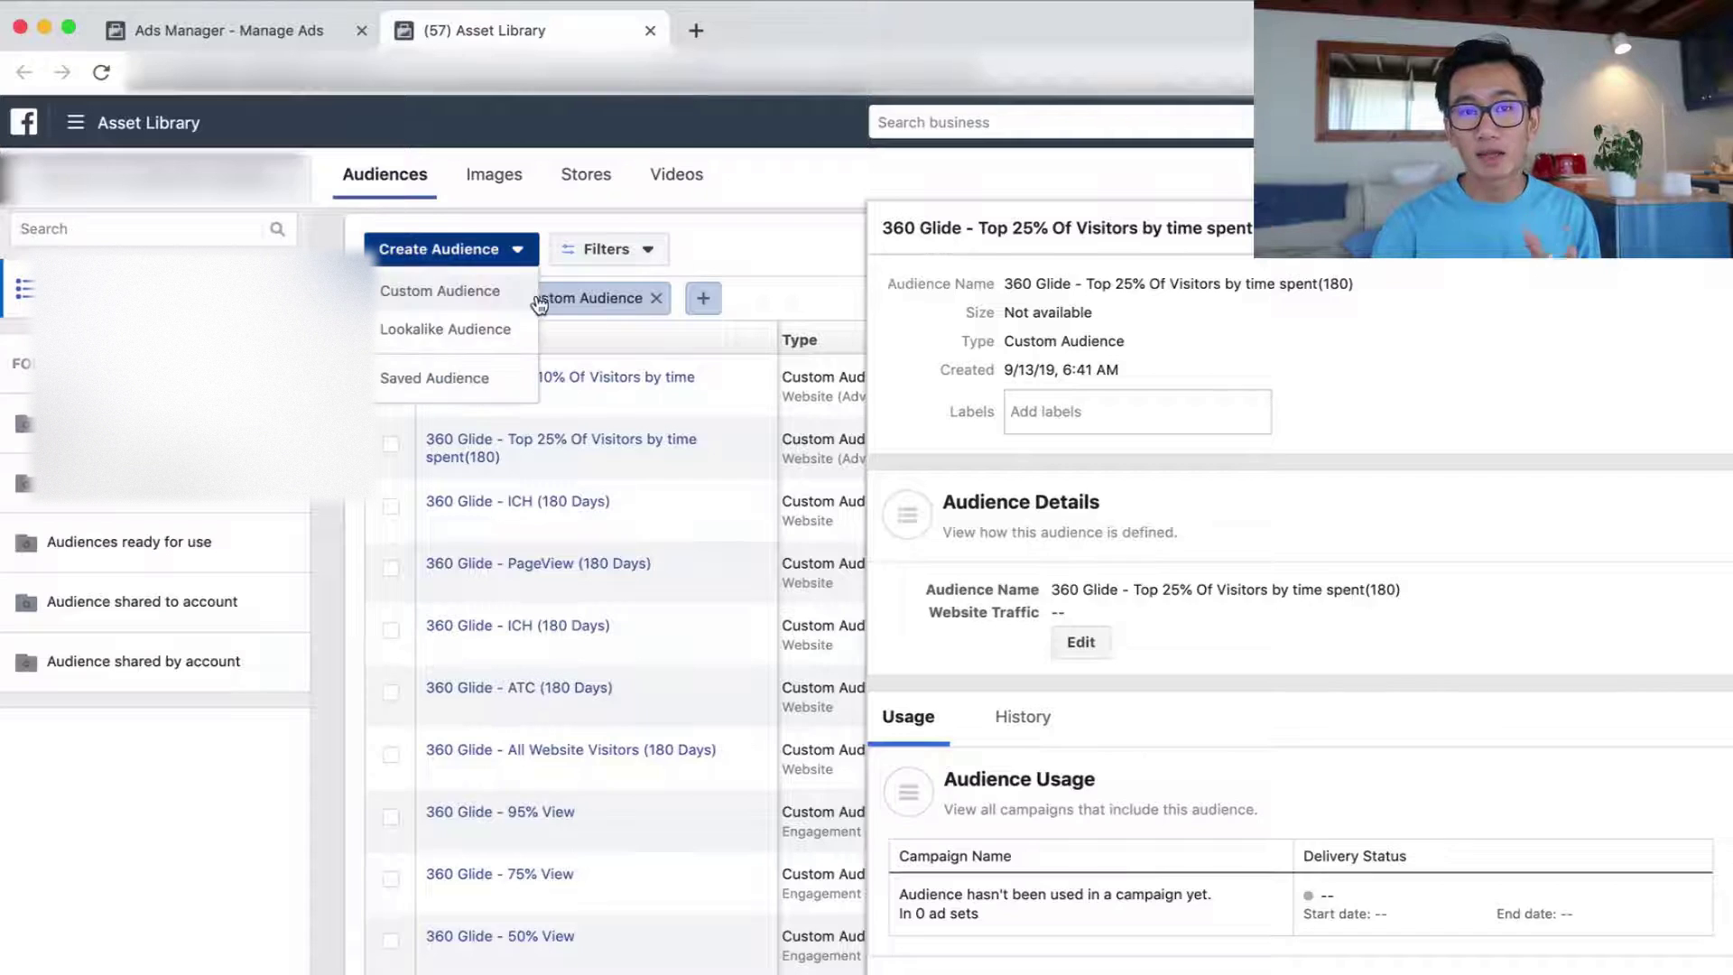
left_click(539, 297)
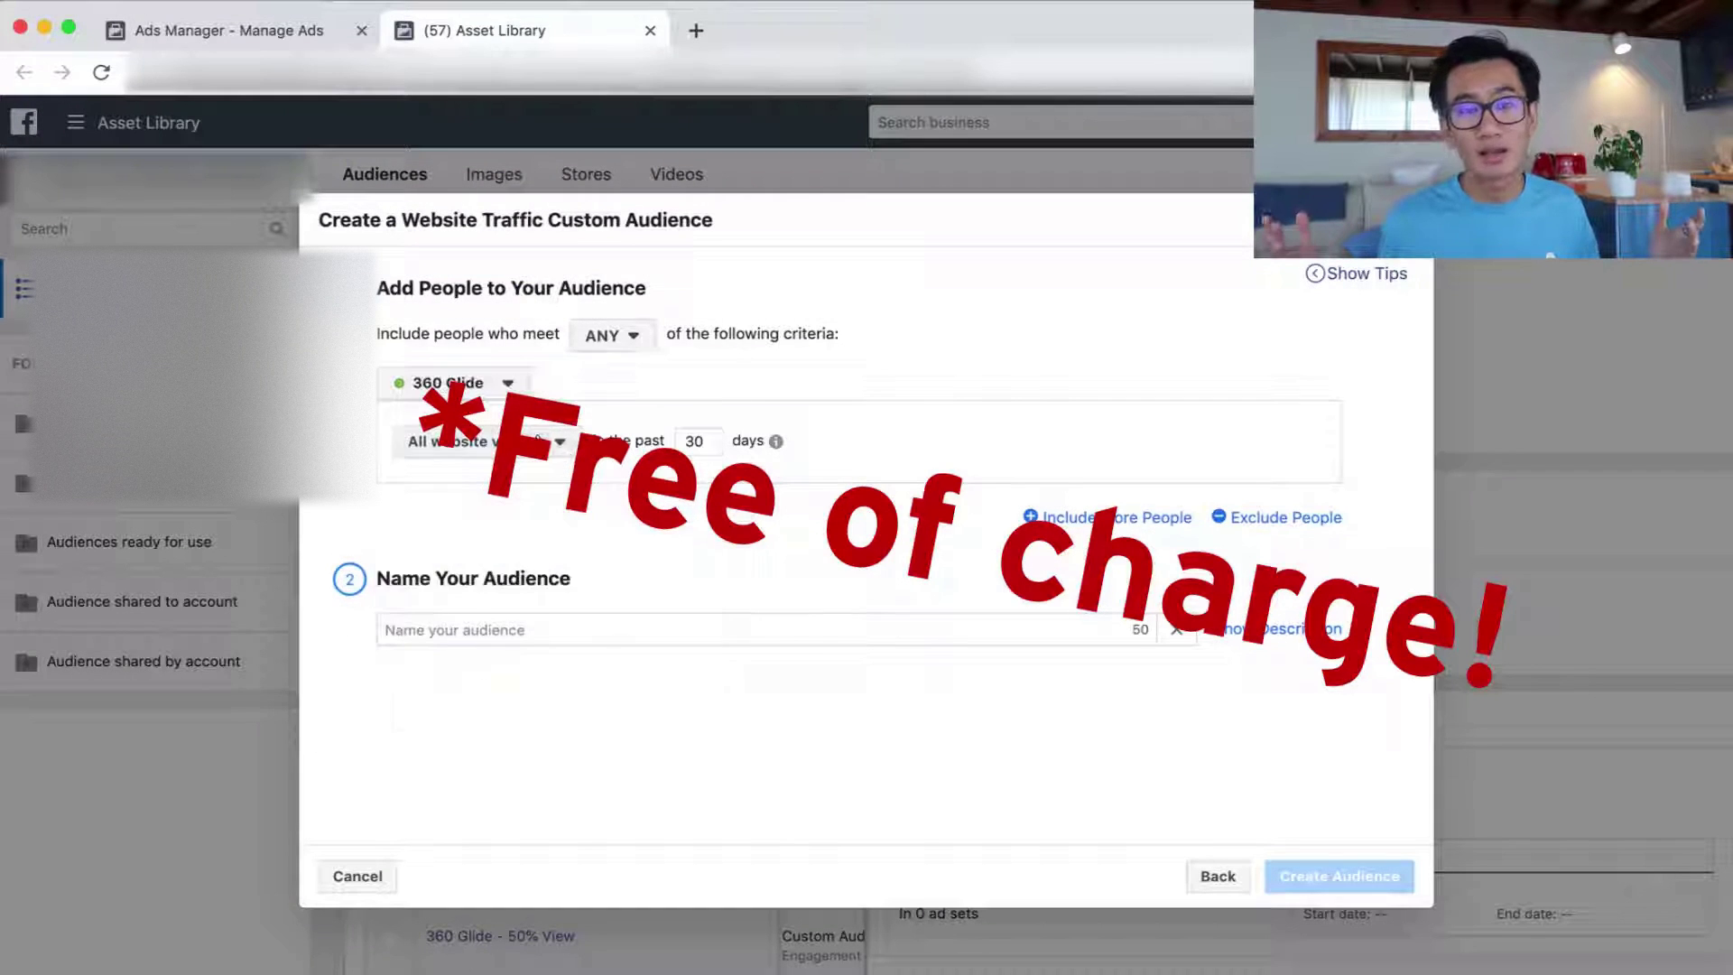
left_click(495, 442)
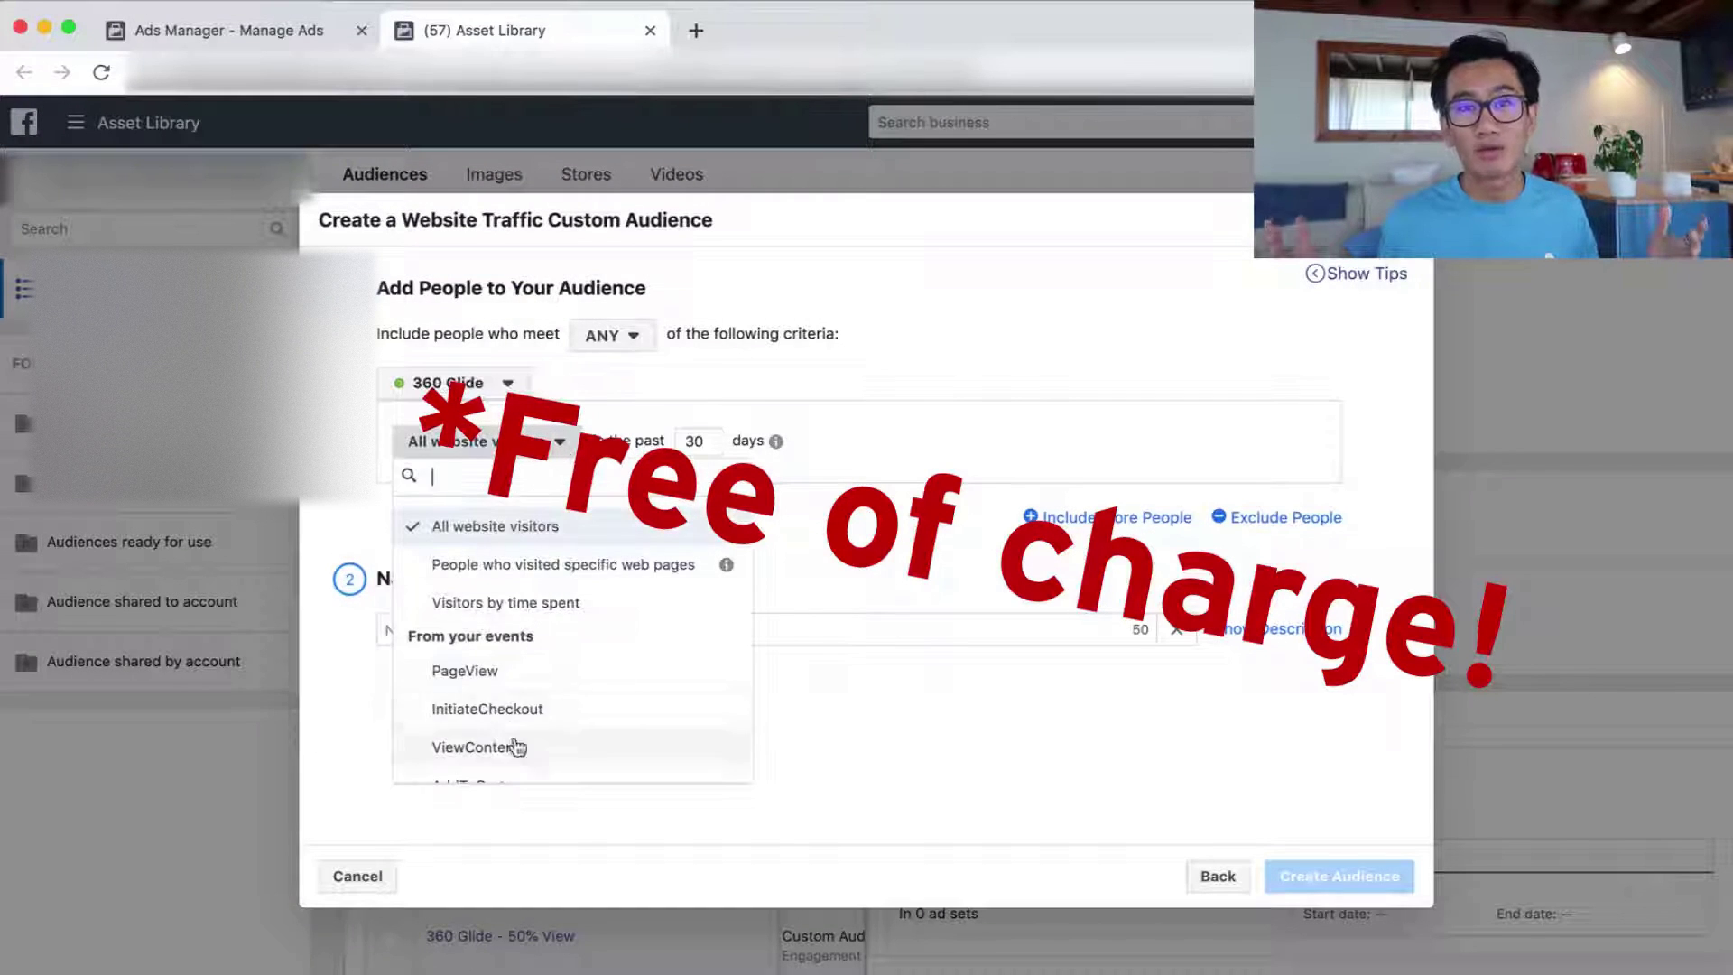
left_click(532, 603)
left_click(662, 441)
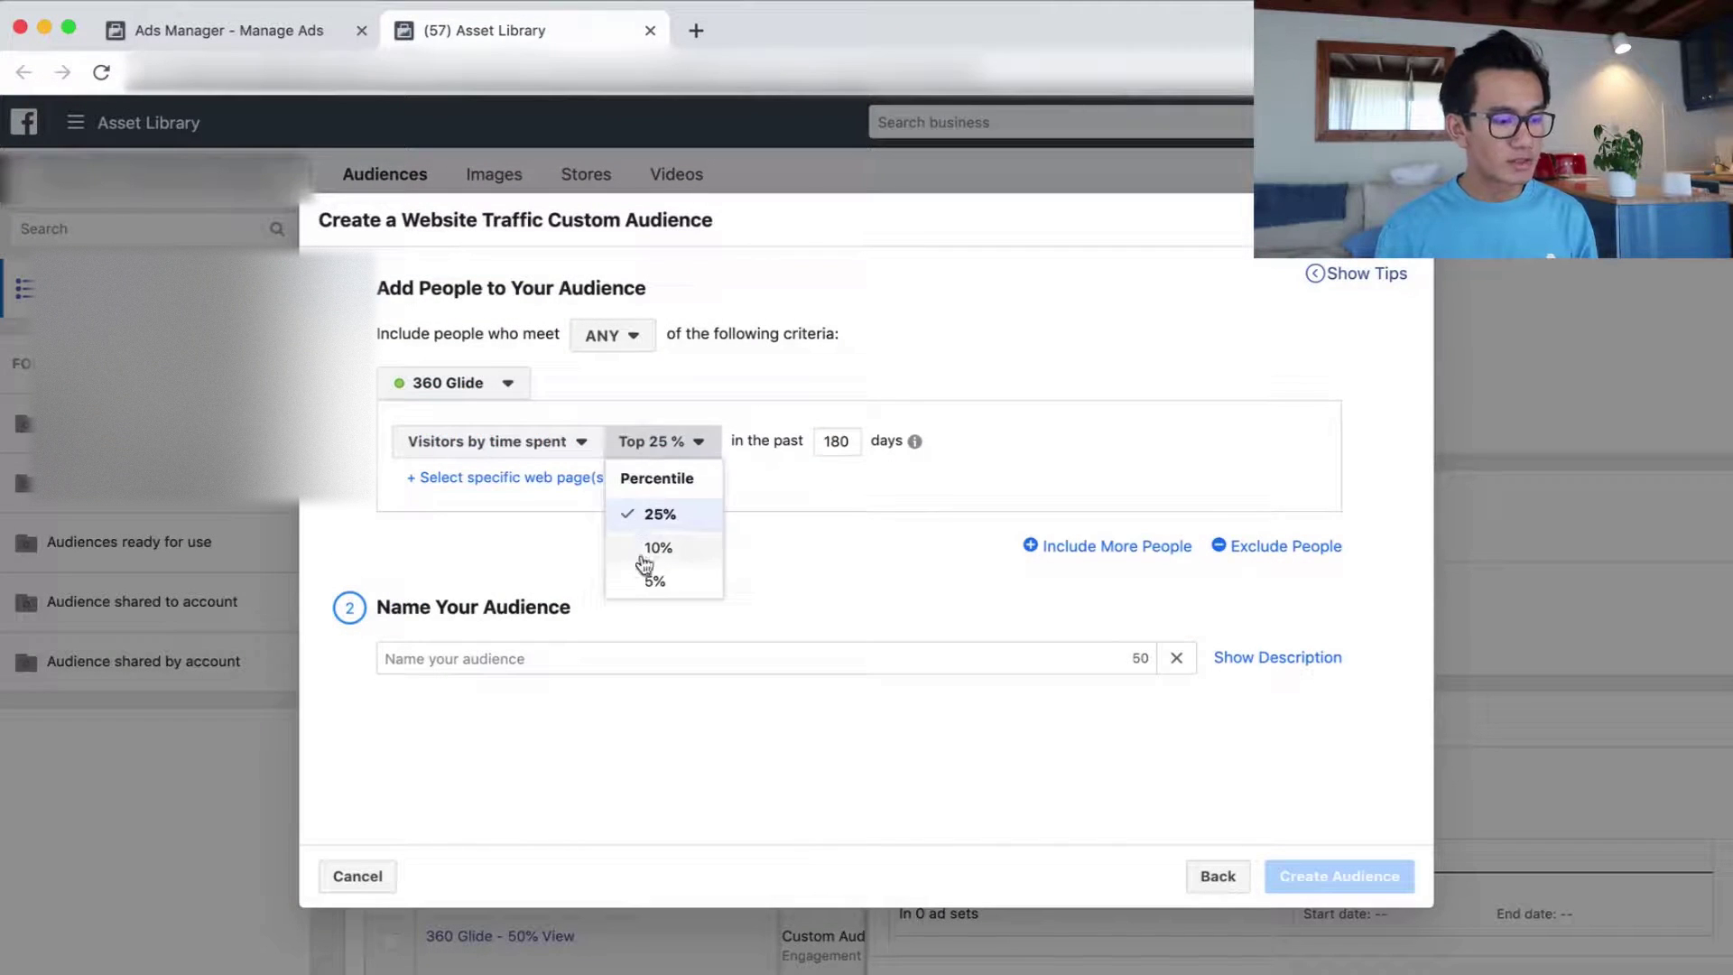
left_click(648, 585)
- Name the audience "360 Glide - Top 5% Of Visitors by time spent(180)" and create it
left_click(516, 661)
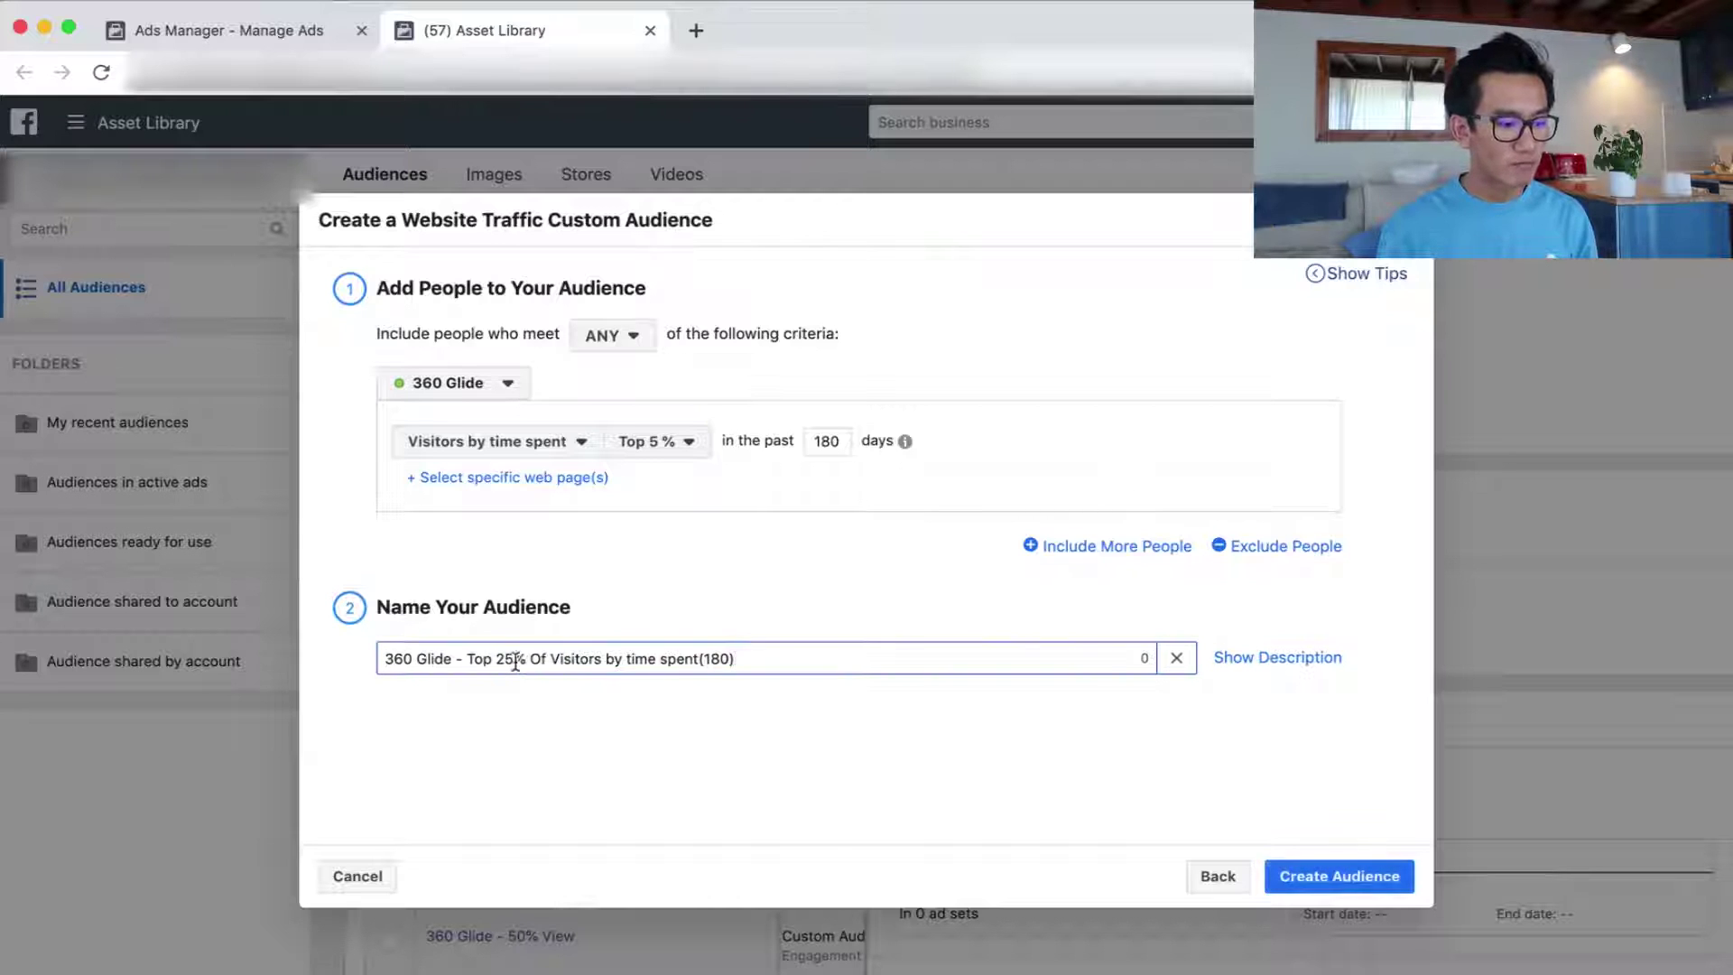
key("BackSpace")
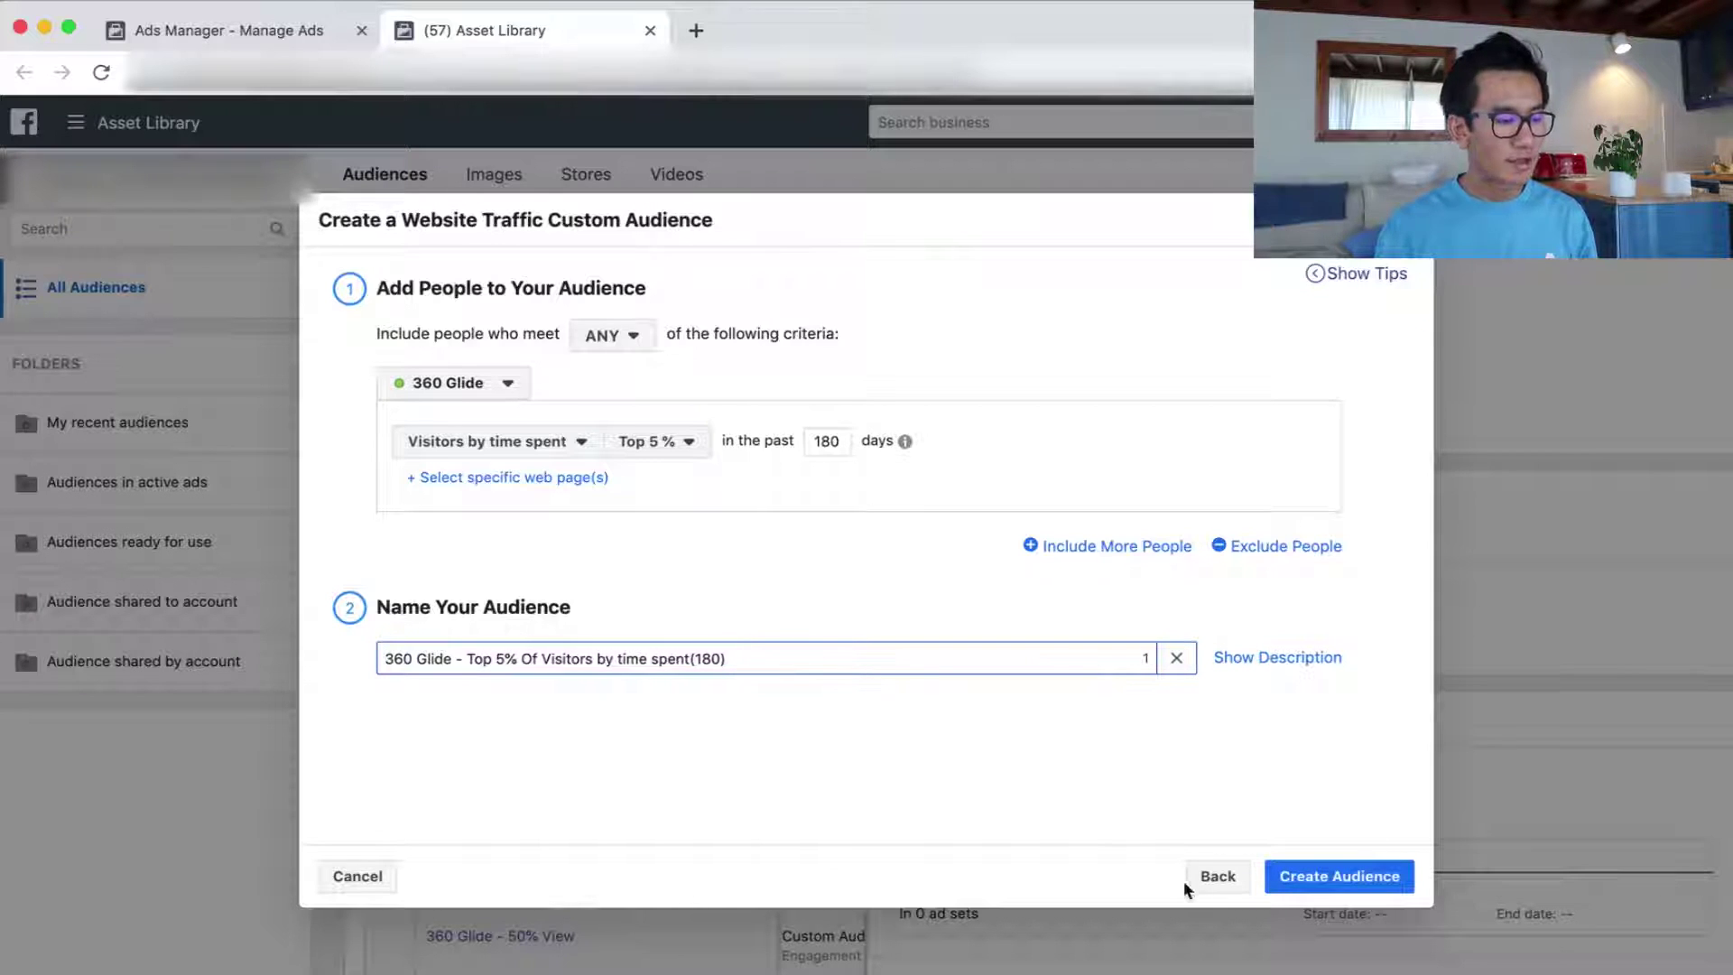
left_click(1338, 874)
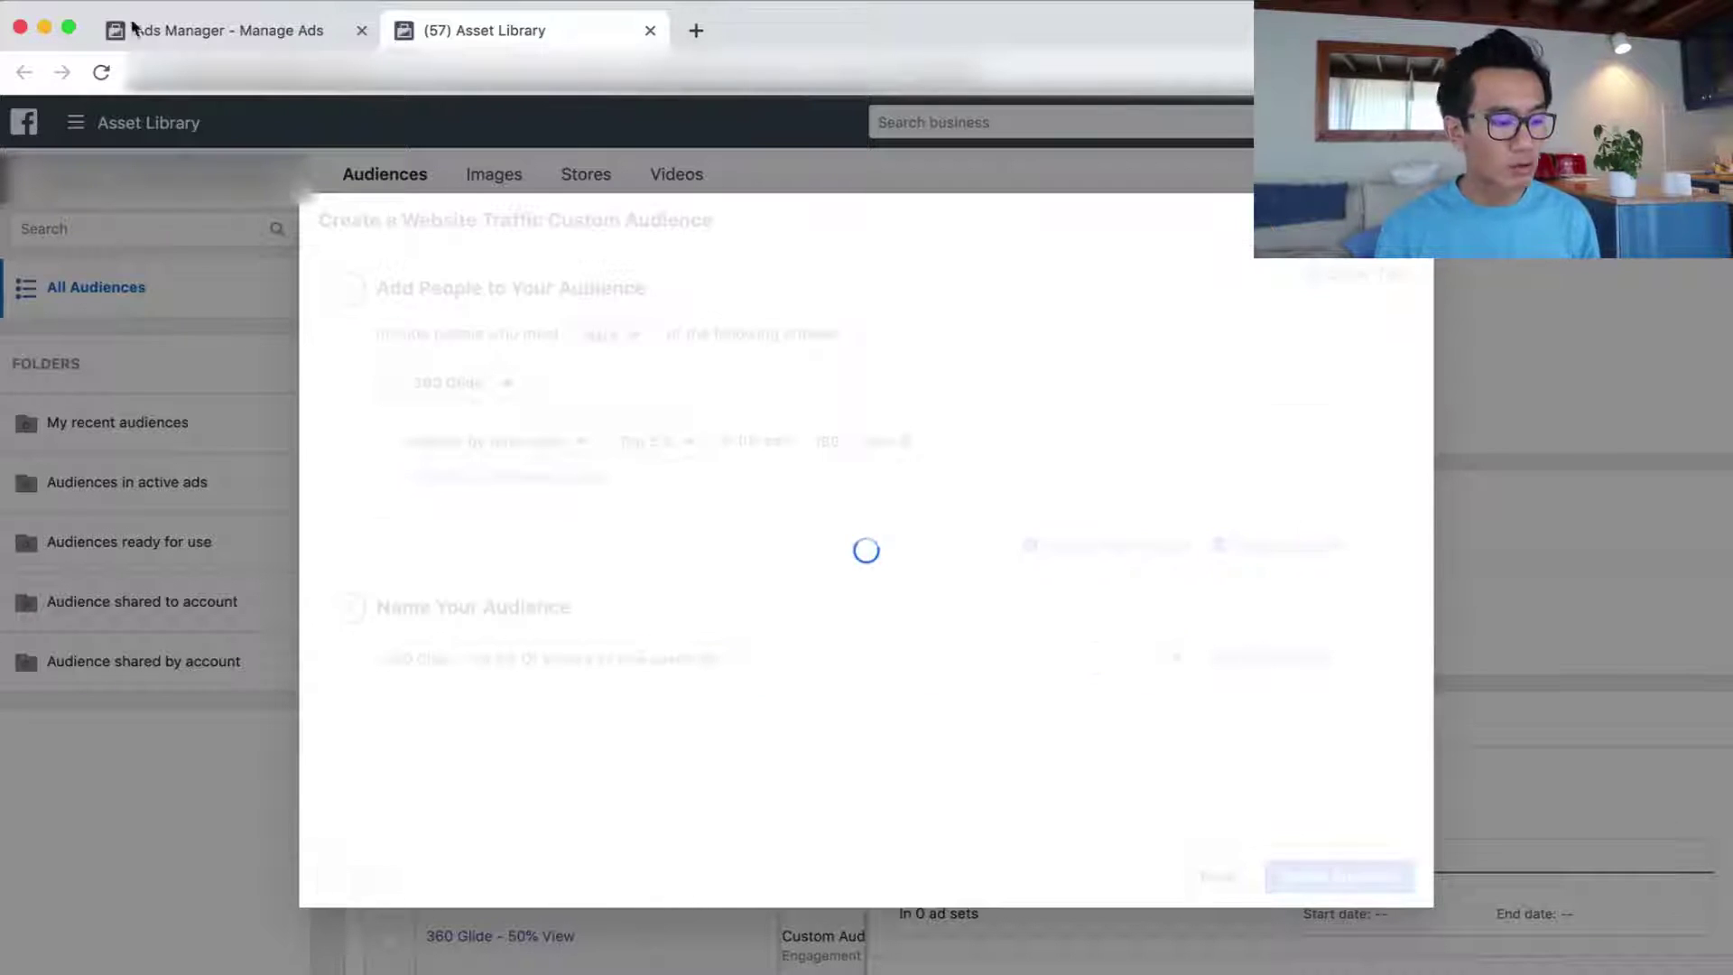
- Switch to Ads Manager and check the purchase ROAS of the 360 Glide Top Adsets CBO campaign at campaign level
left_click(136, 29)
scroll(743, 565, "up", 10)
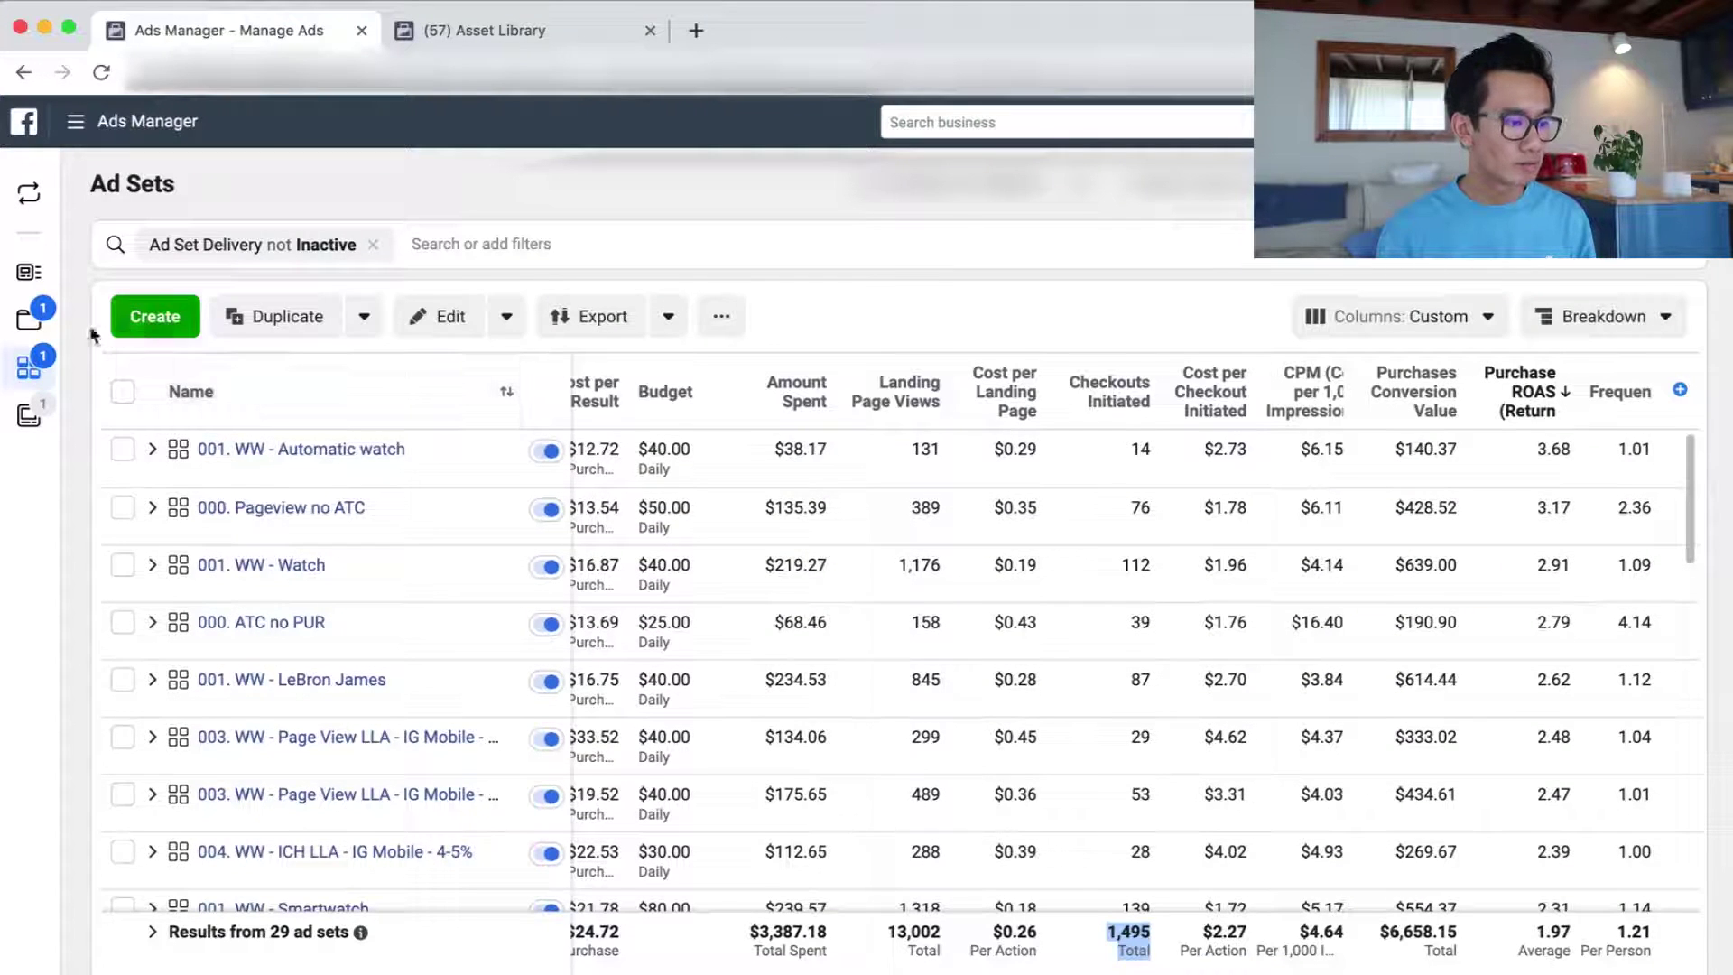
left_click(27, 327)
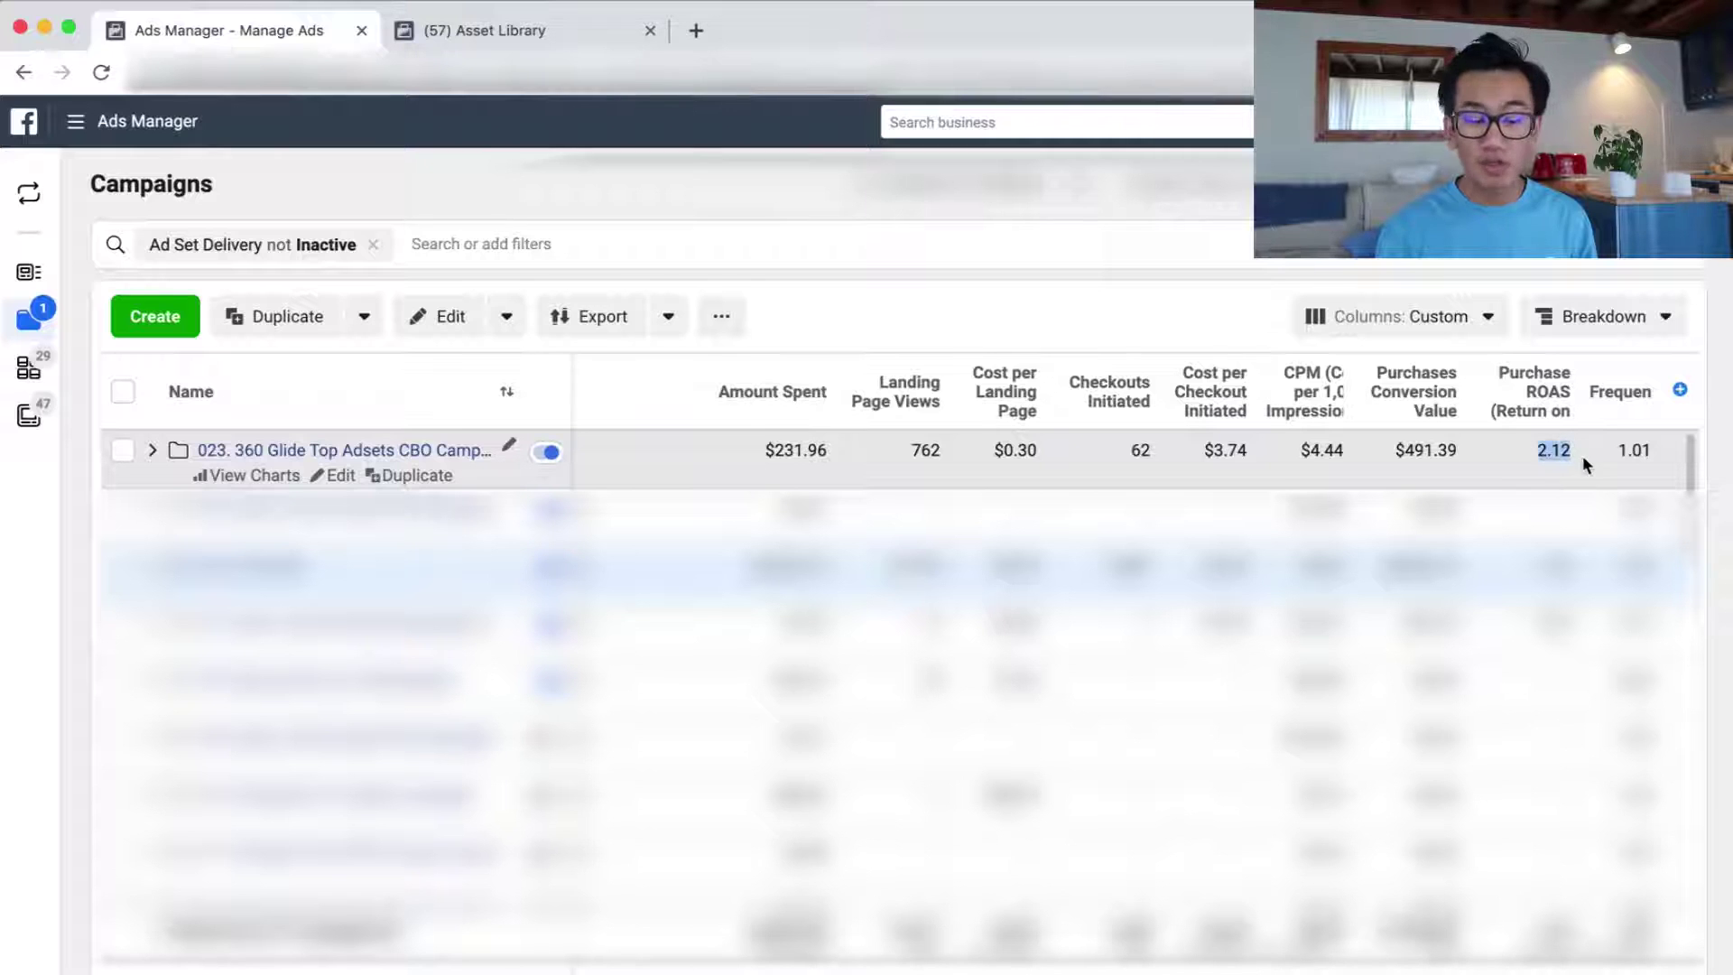
left_click_drag(1536, 457, 1574, 459)
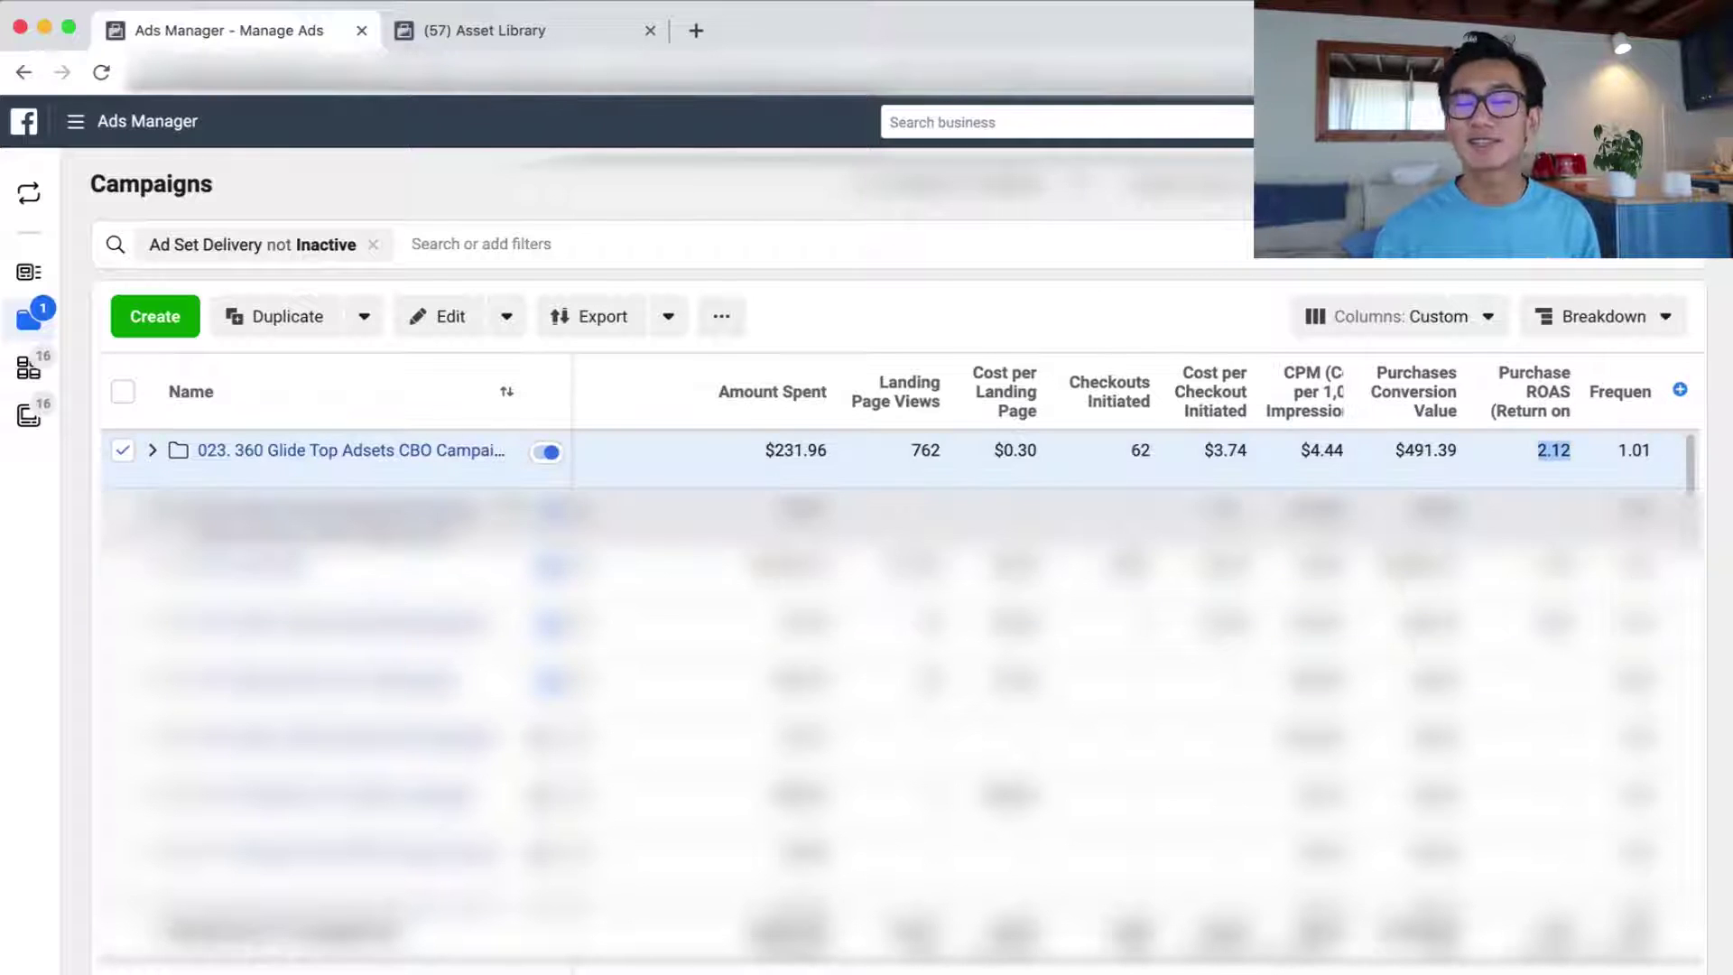
- Return to the Asset Library and close the audience creation confirmation
left_click(455, 41)
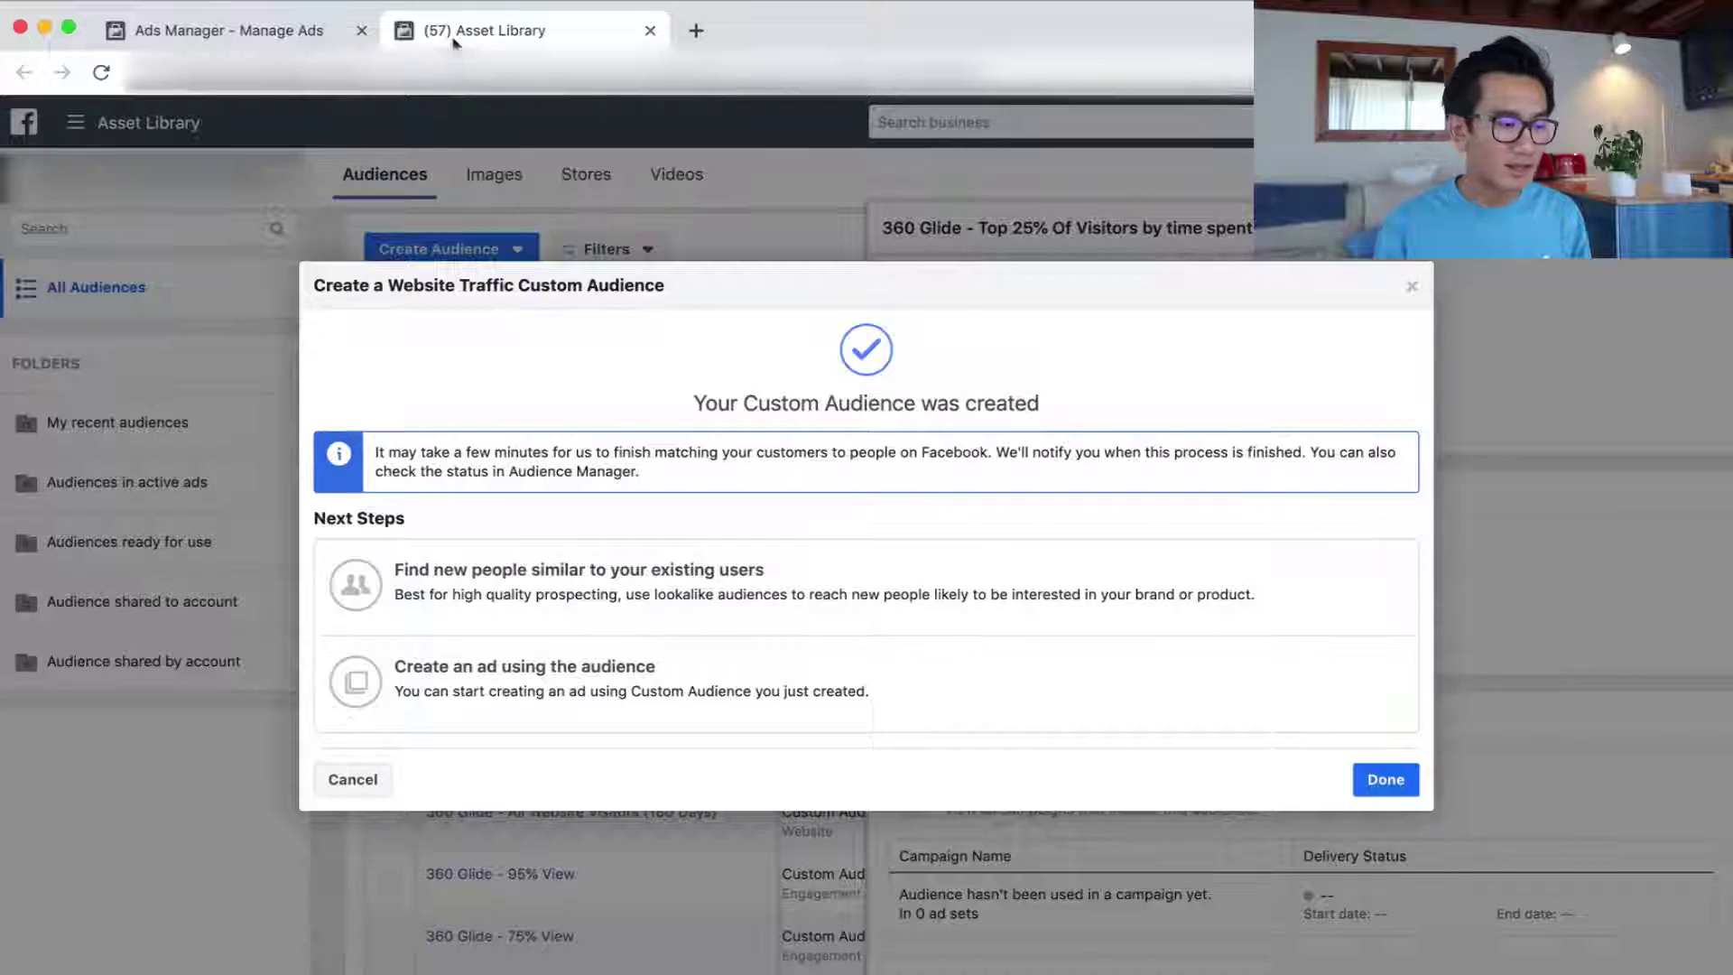
left_click(1411, 781)
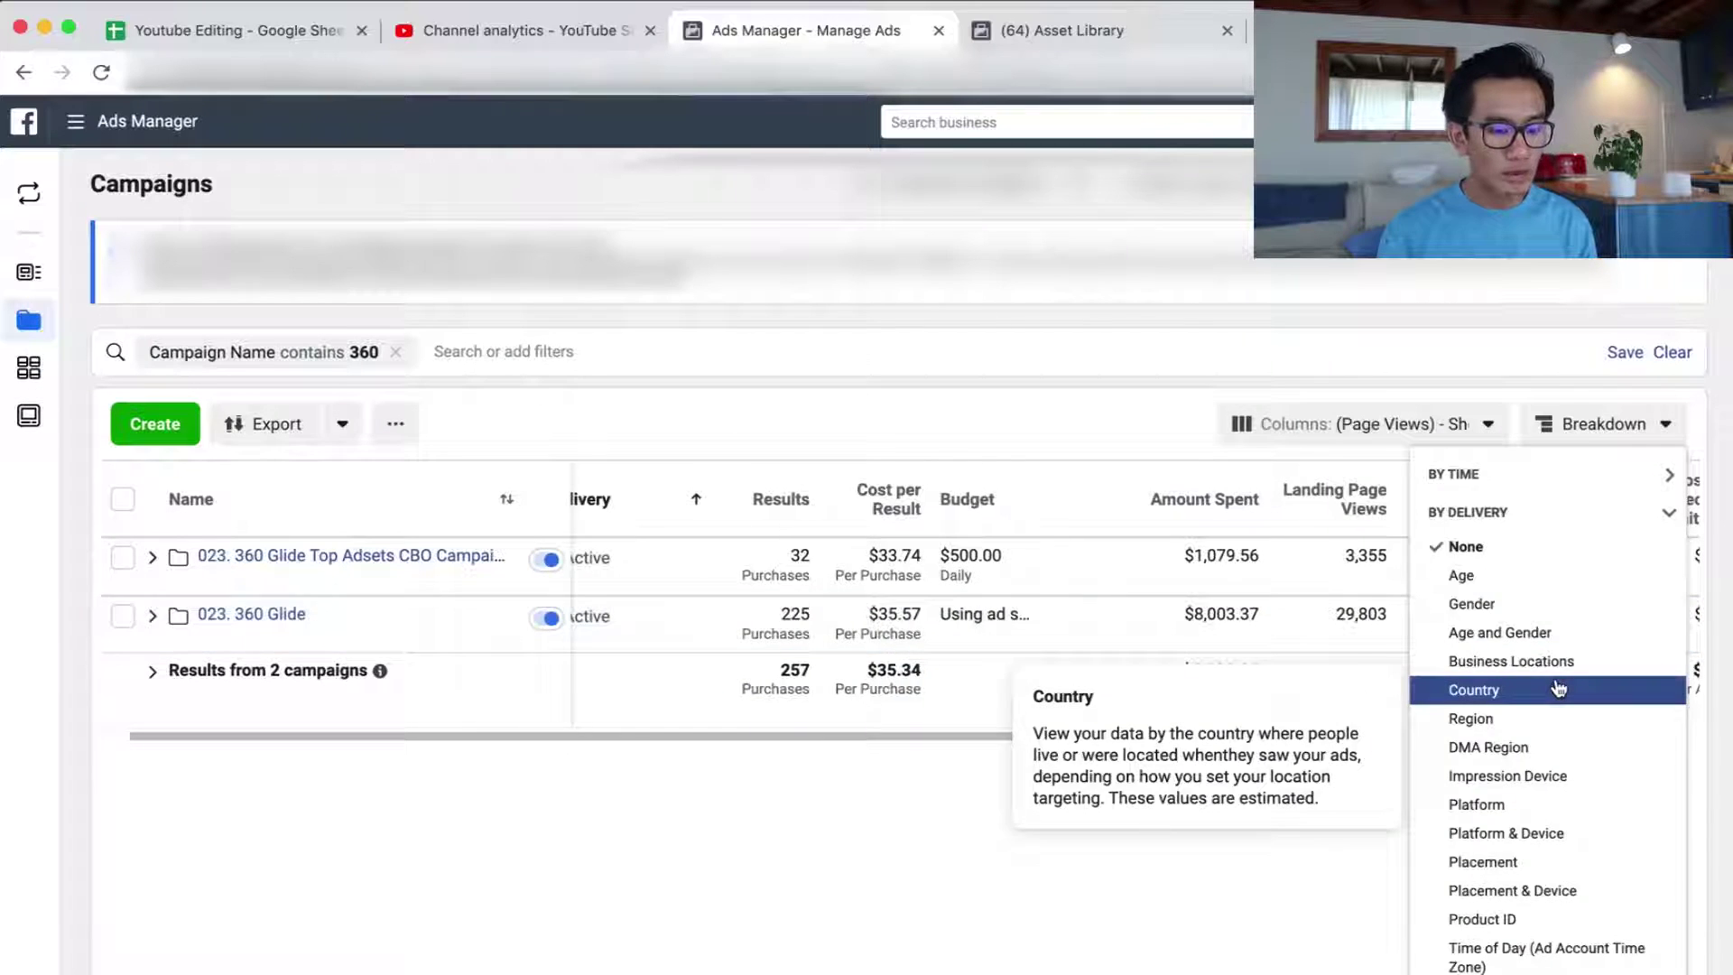
- Break down the results of the two 360 Glide campaigns by country
left_click(1474, 715)
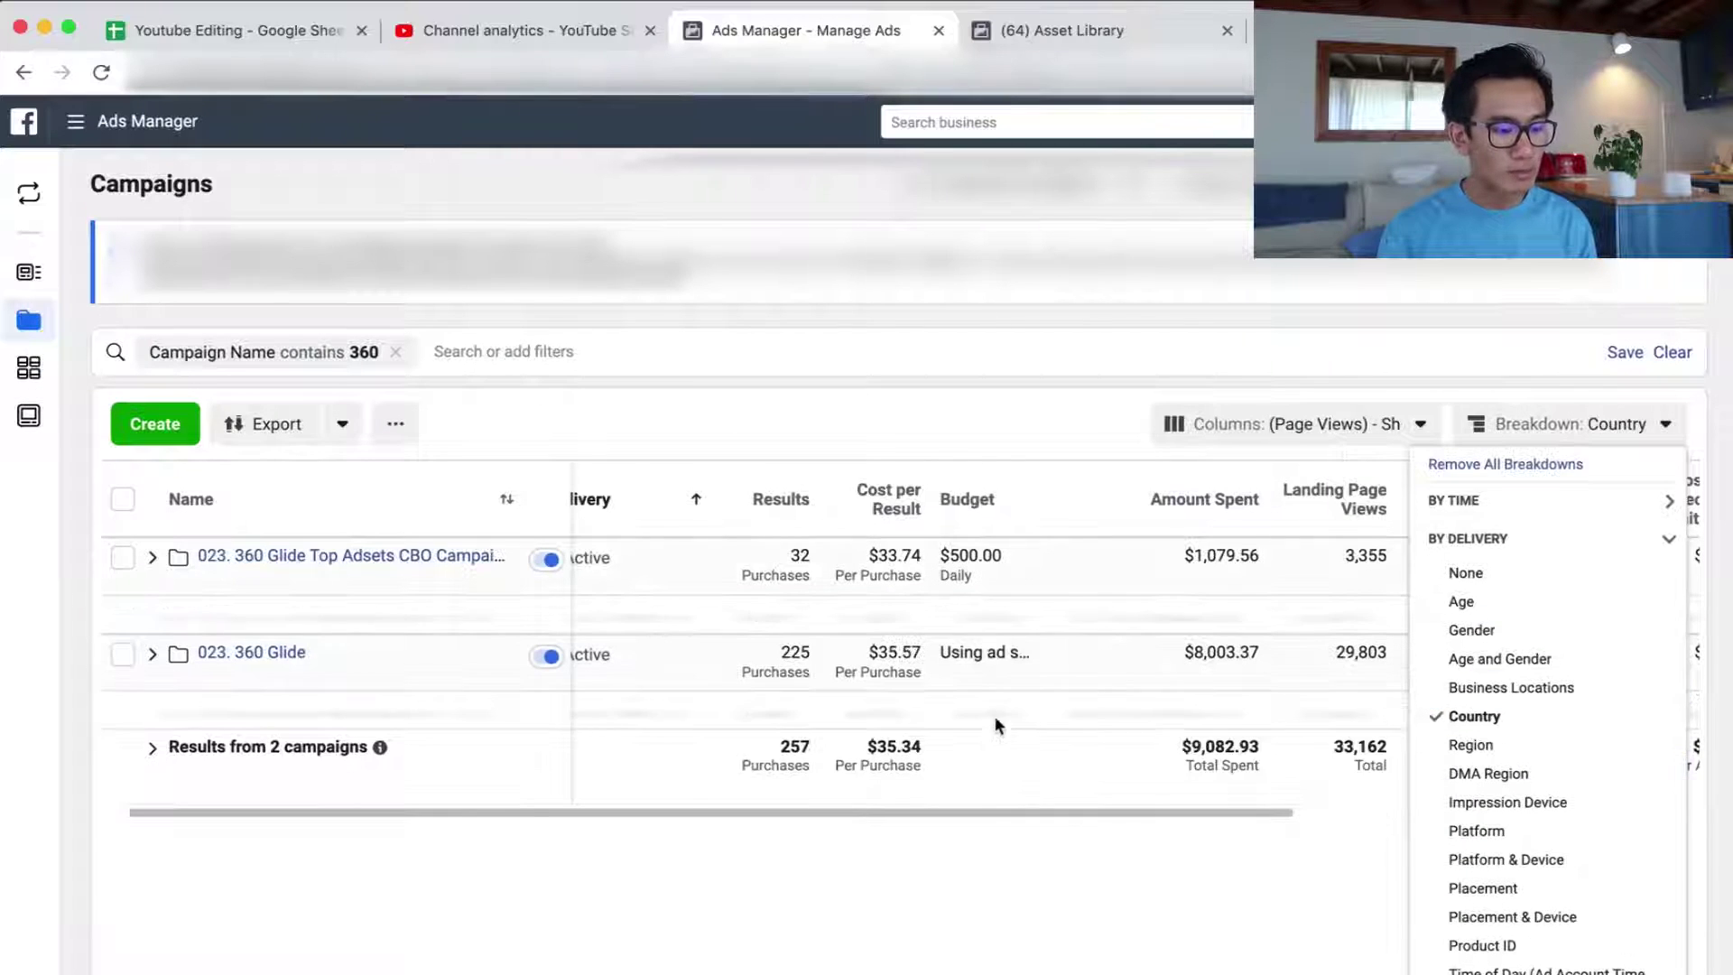
left_click(968, 420)
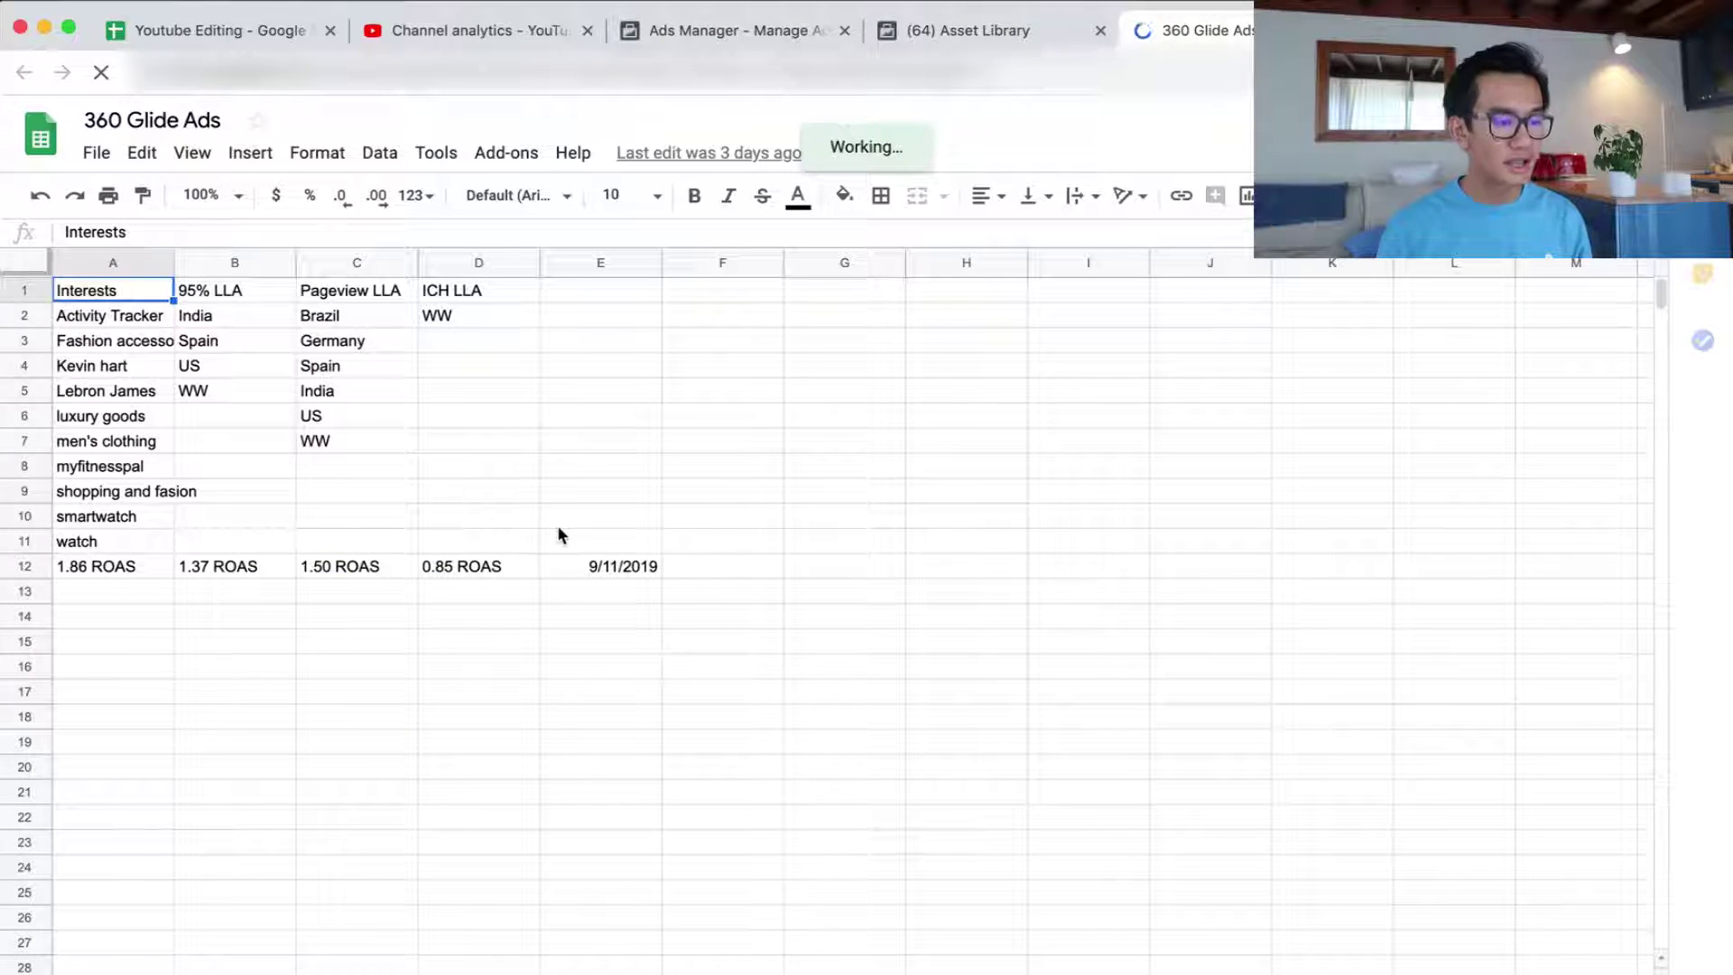
- Return from the 360 Glide Ads sheet to Ads Manager and review the purchases per country in both campaigns
left_click(751, 34)
scroll(987, 668, "down", 5)
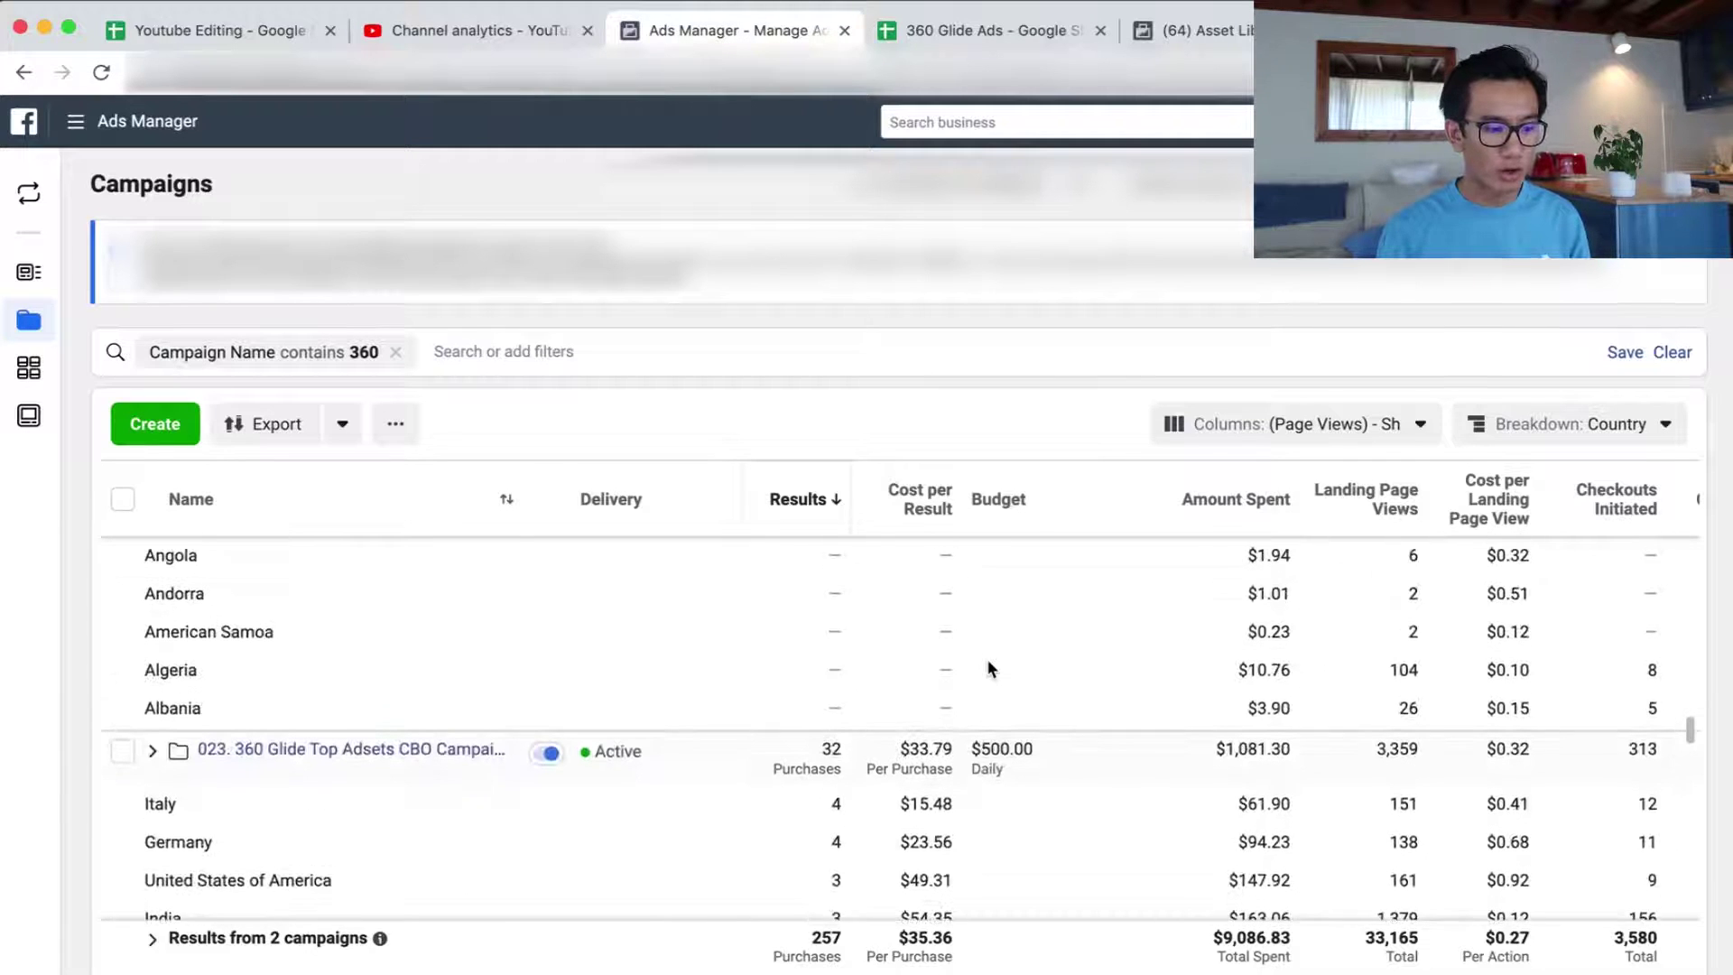
scroll(987, 668, "down", 3)
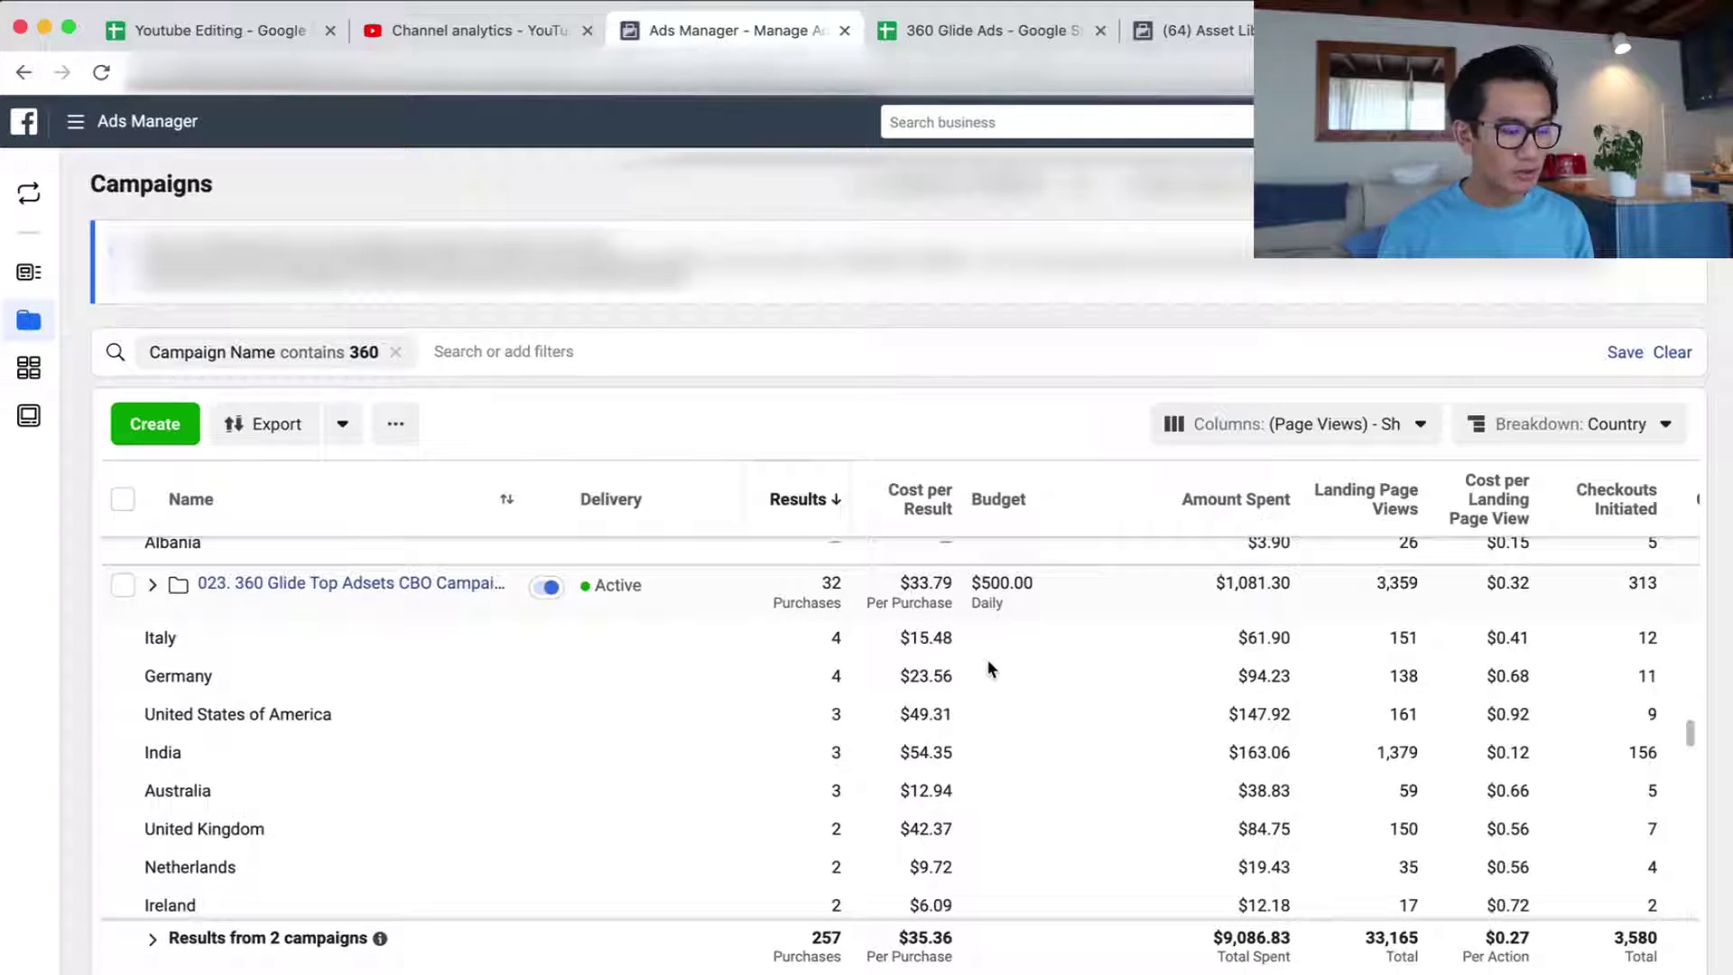
scroll(987, 668, "up", 20)
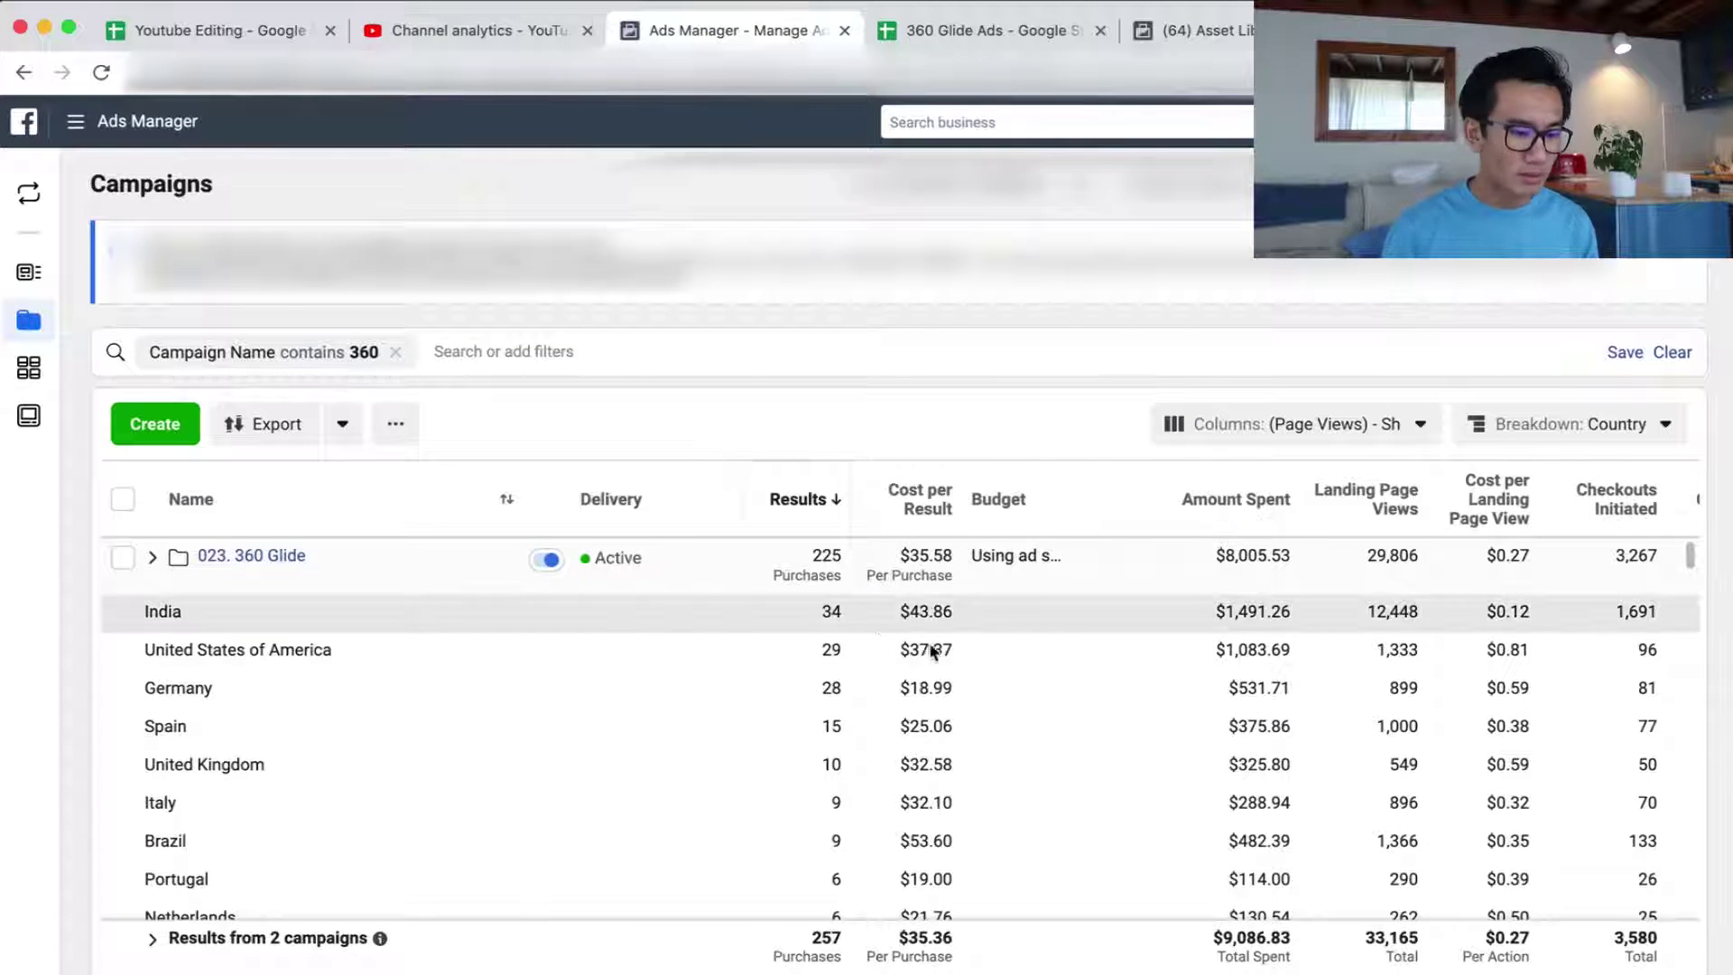
- Compare spend and ROAS per country for the 023. 360 Glide campaign and narrow the Amount Spent column
scroll(987, 673, "down", 1)
scroll(983, 672, "right", 6)
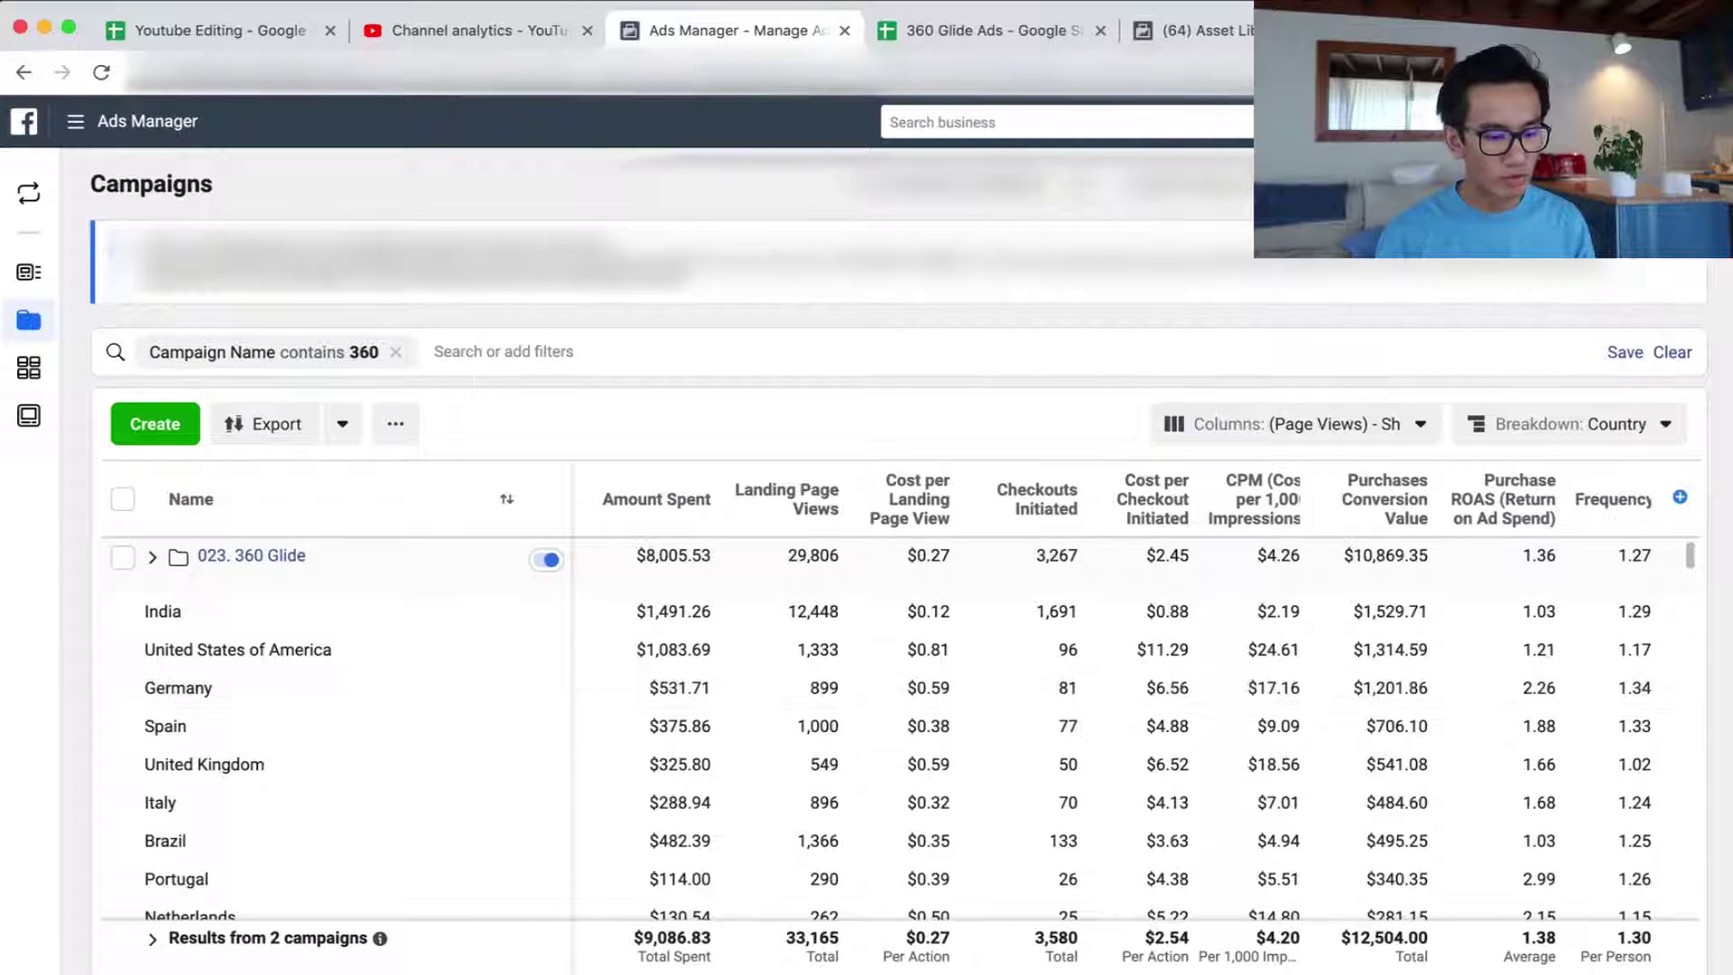
scroll(1013, 506, "left", 6)
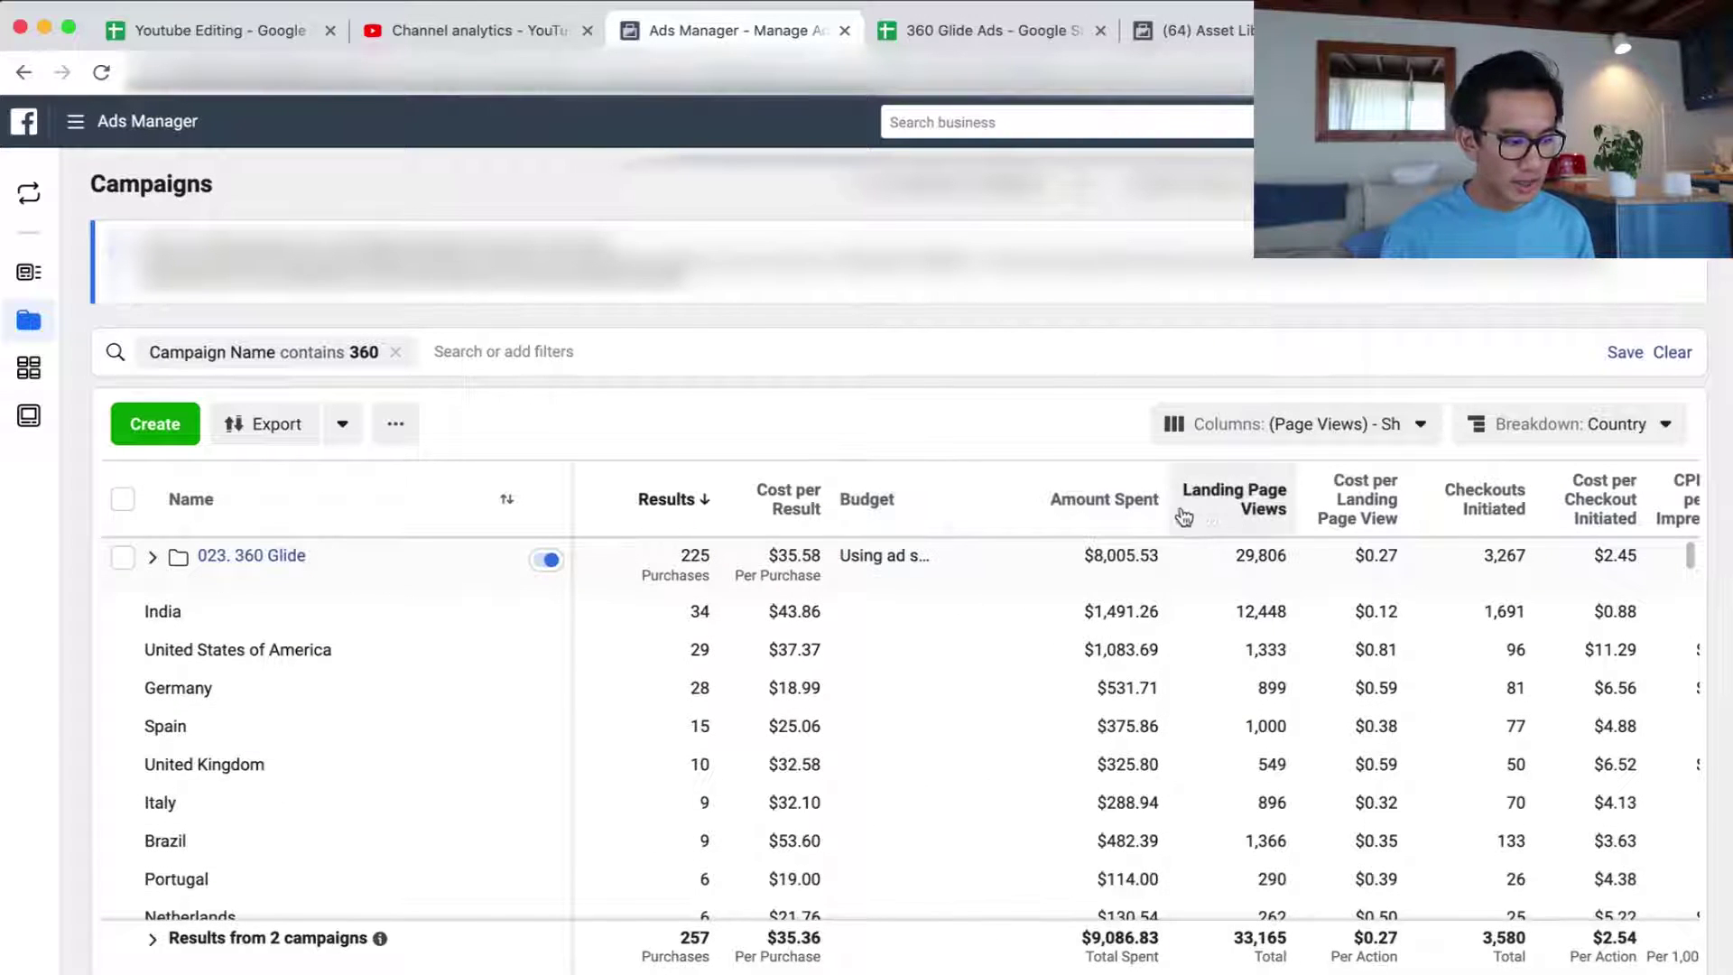
left_click_drag(1167, 508, 1044, 507)
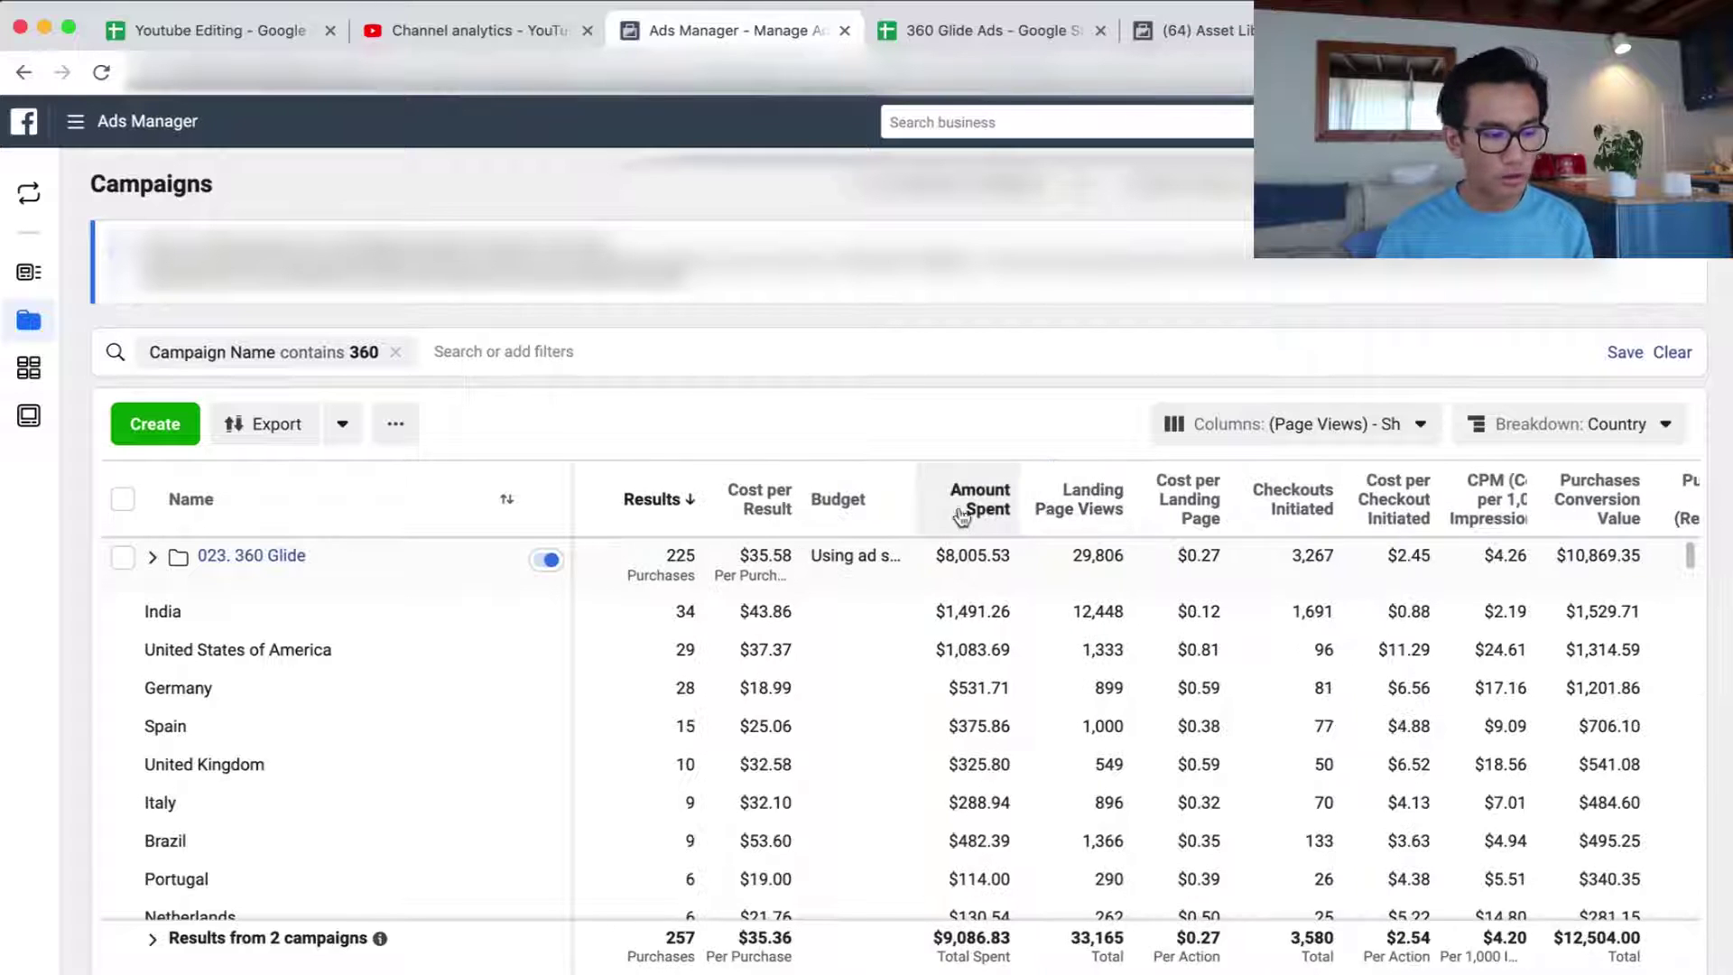
- Narrow the Budget and Name columns, and copy Germany into the ICH LLA column of the 360 Glide Ads sheet
left_click_drag(915, 502, 853, 501)
left_click_drag(573, 505, 401, 533)
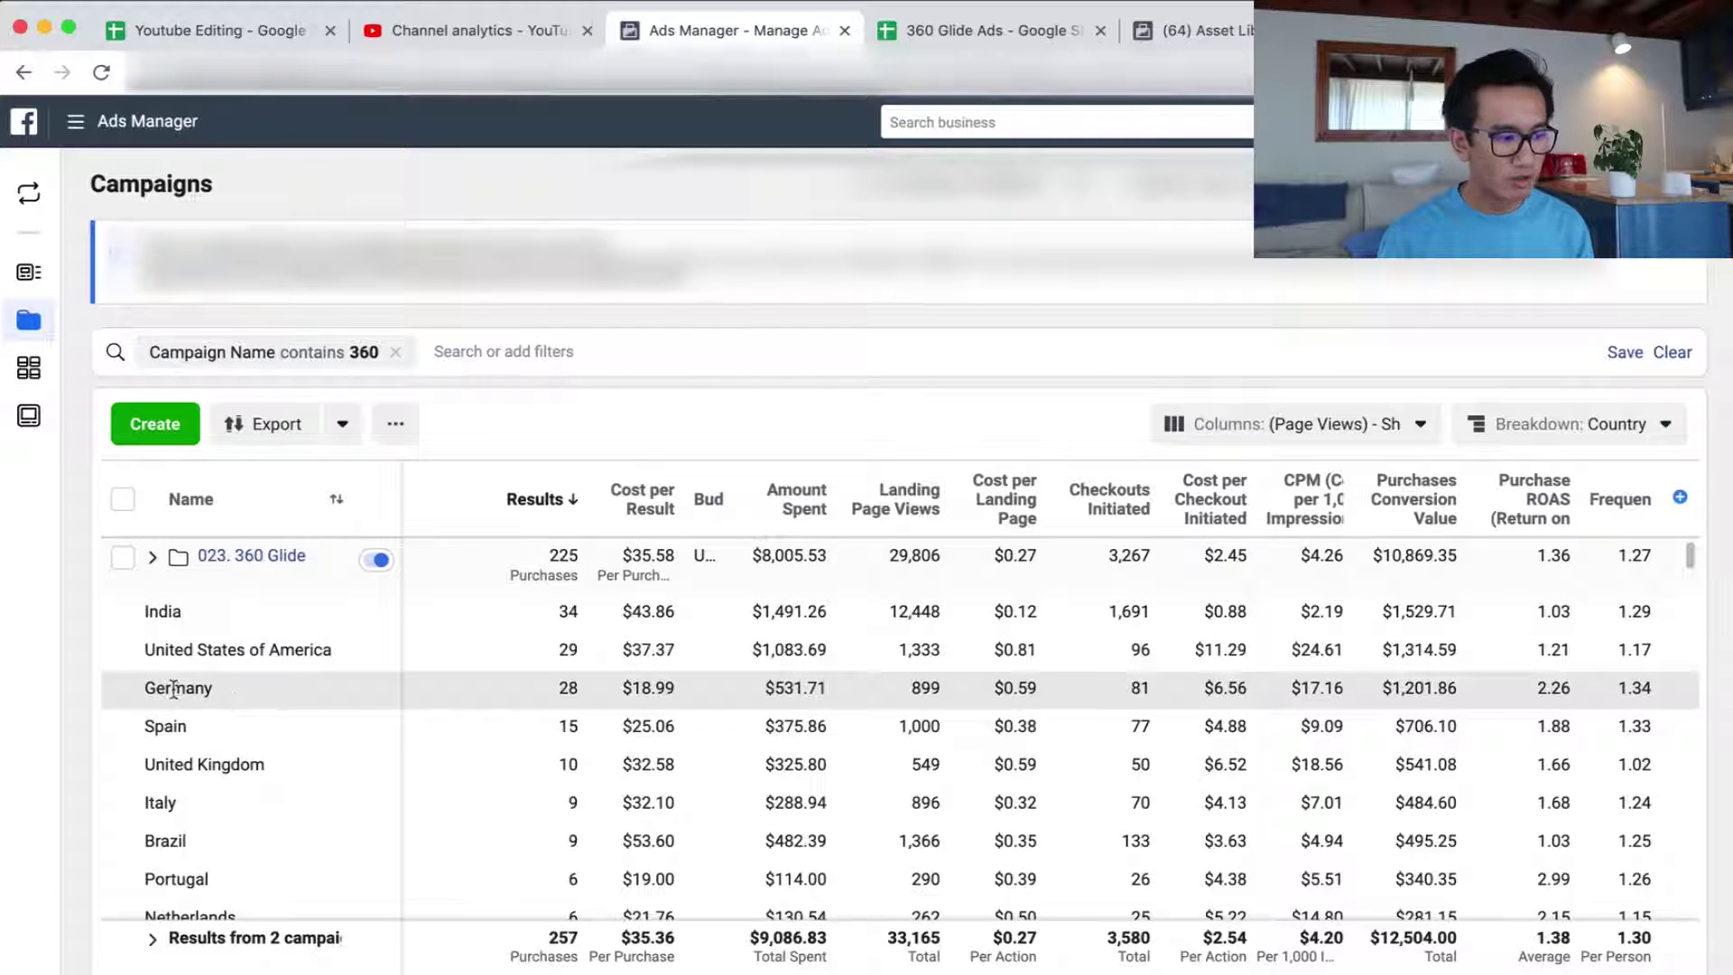
left_click_drag(259, 695, 147, 691)
key("super+c")
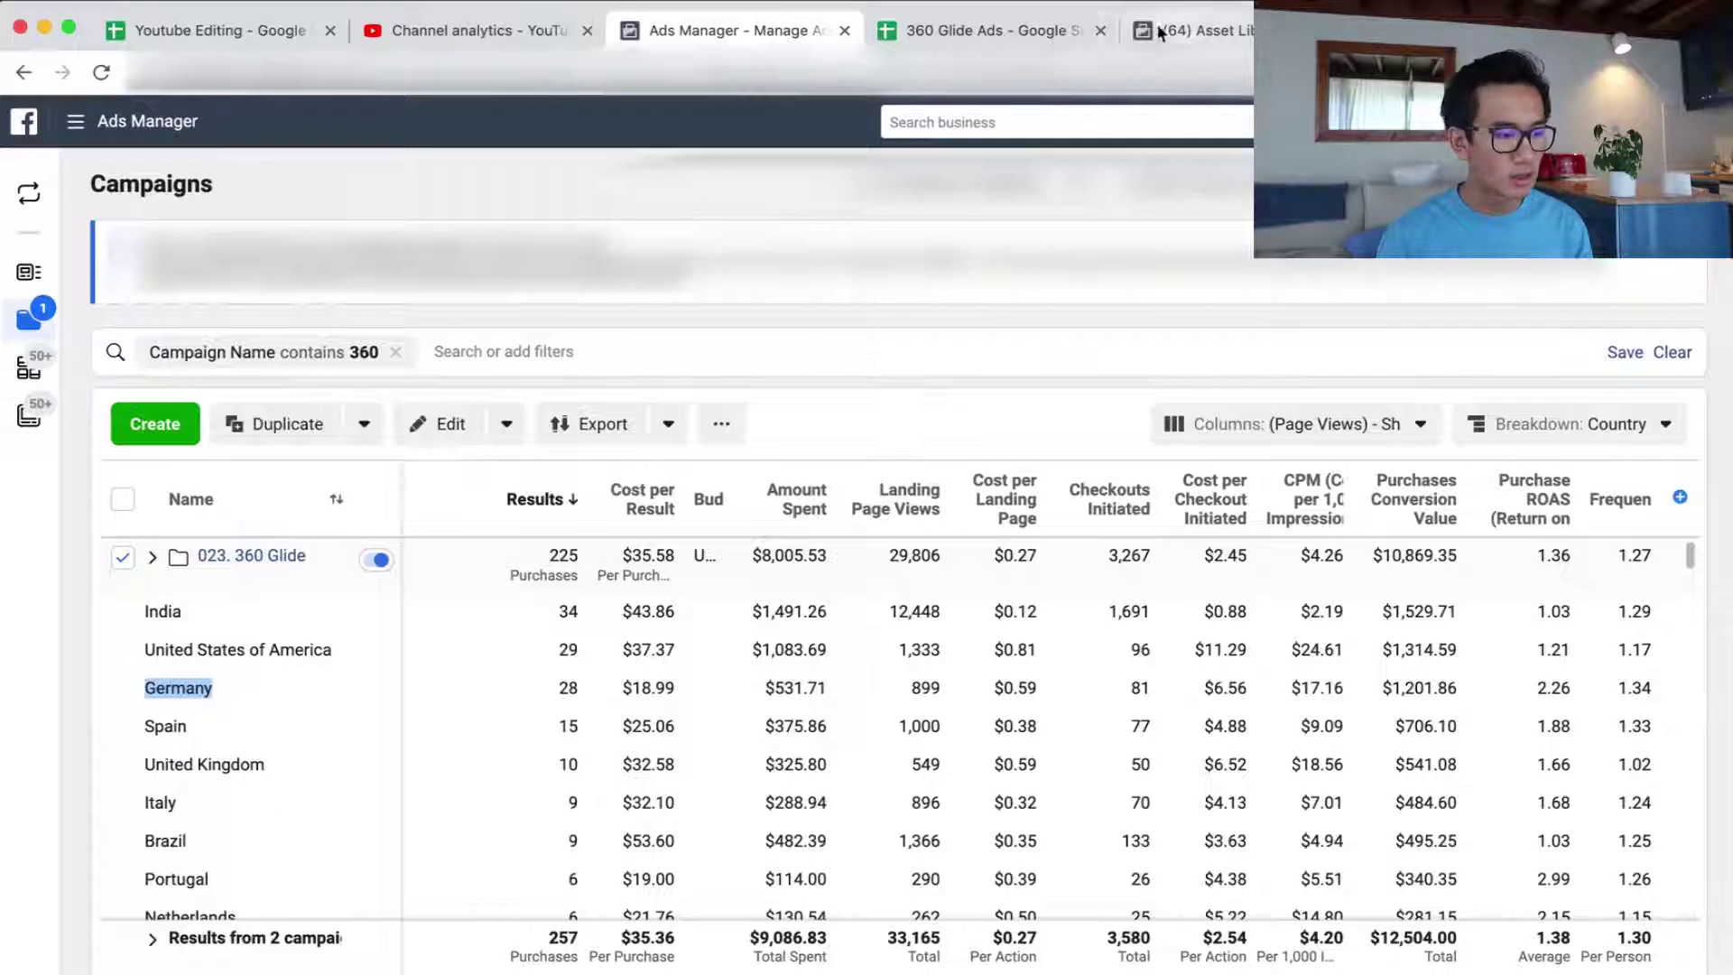
left_click(992, 32)
left_click(480, 344)
key("super+v")
- Add Spain and United Kingdom from the campaign's country breakdown to the ICH LLA column below Germany
left_click(735, 32)
double_click(174, 724)
left_click(993, 31)
left_click(483, 370)
type("Spain")
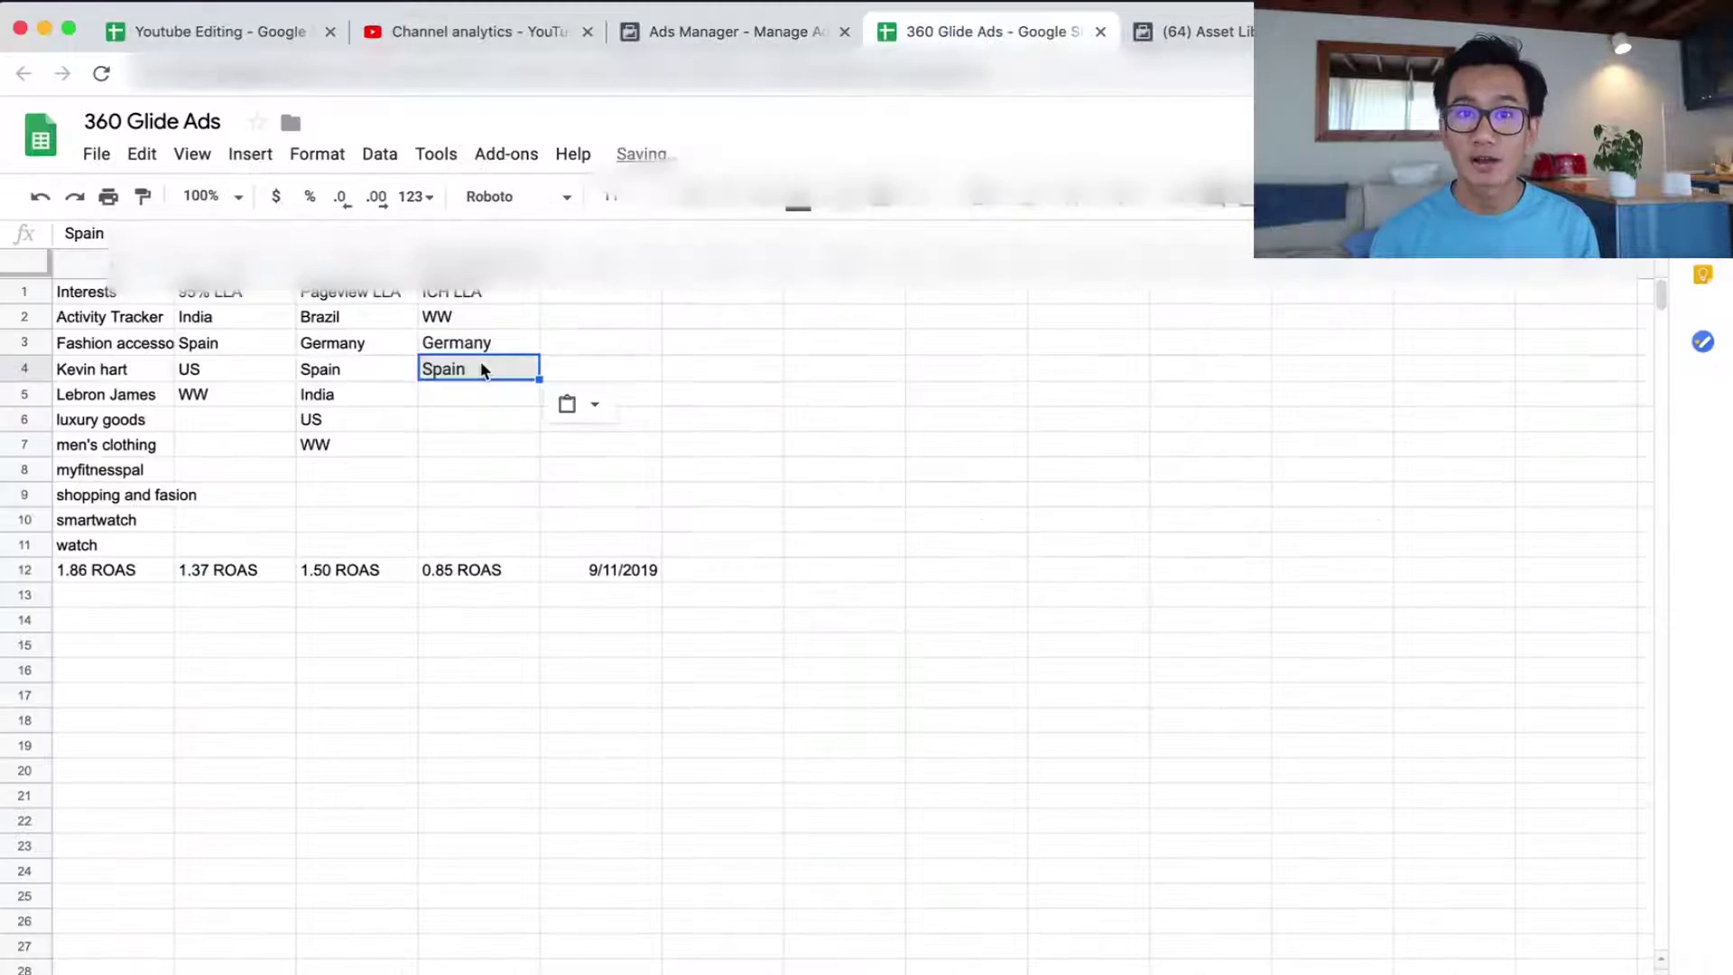
left_click(735, 31)
left_click_drag(290, 745, 114, 740)
key("super+c")
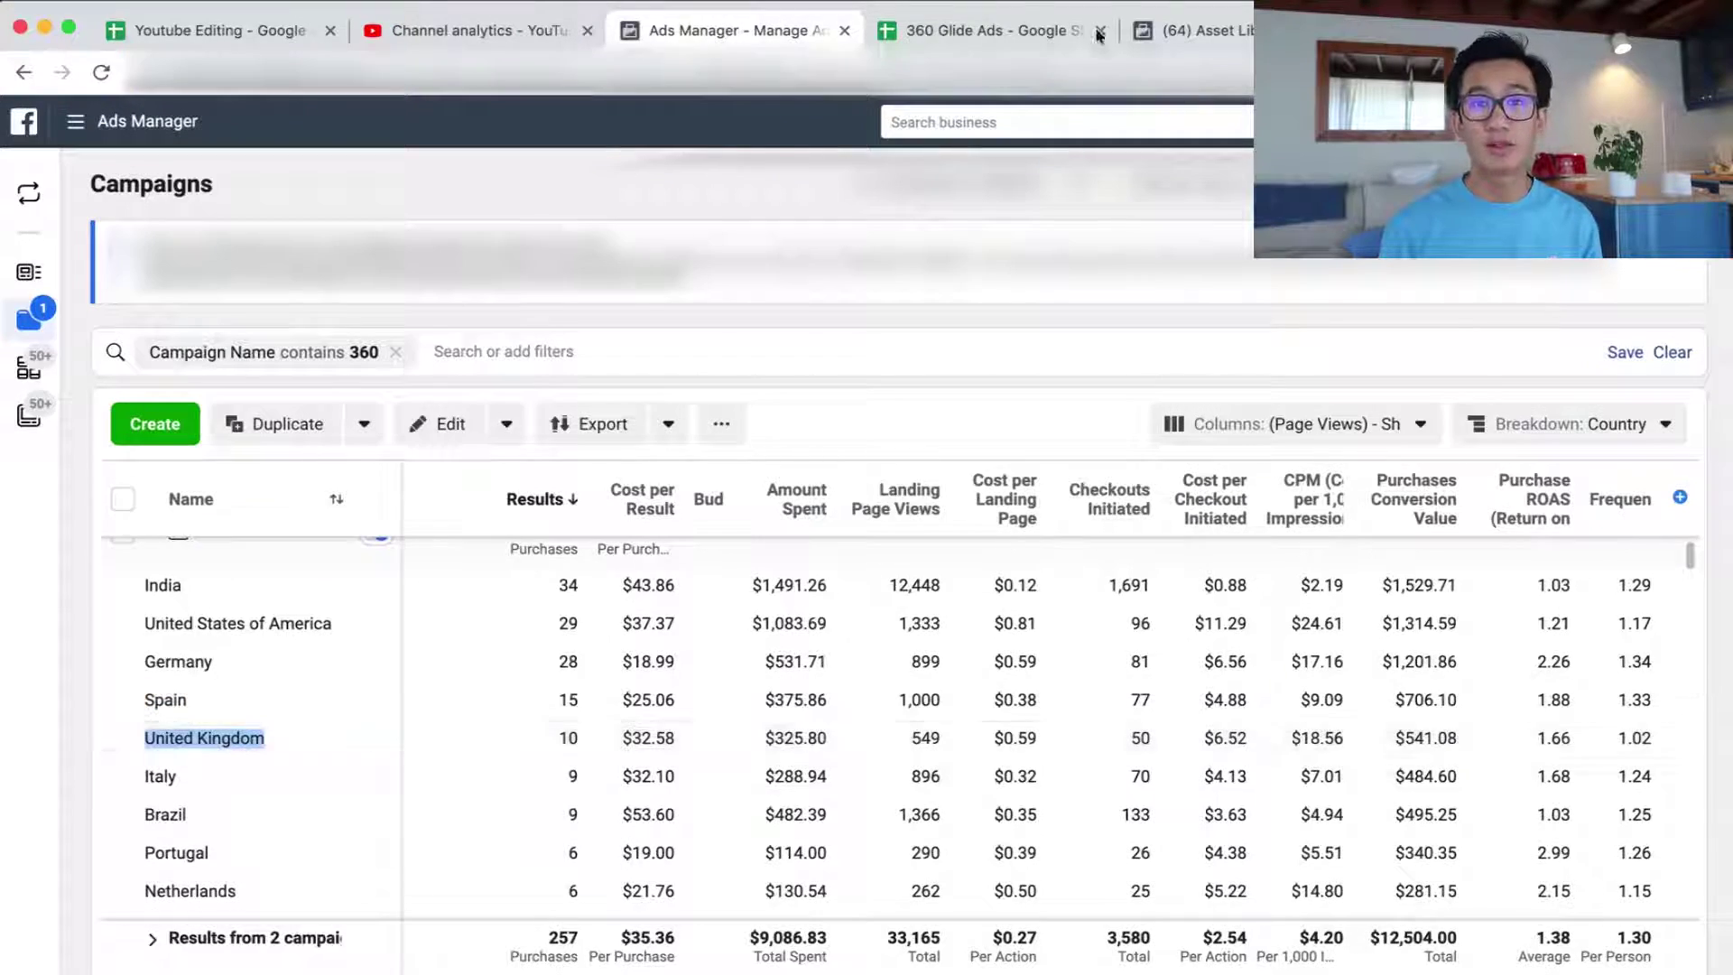
left_click(993, 32)
key("super+v")
- Add Italy and Portugal from the country breakdown to the ICH LLA column of the 360 Glide Ads sheet
left_click(738, 30)
double_click(160, 776)
left_click(993, 32)
type("Italy")
left_click(749, 25)
double_click(179, 787)
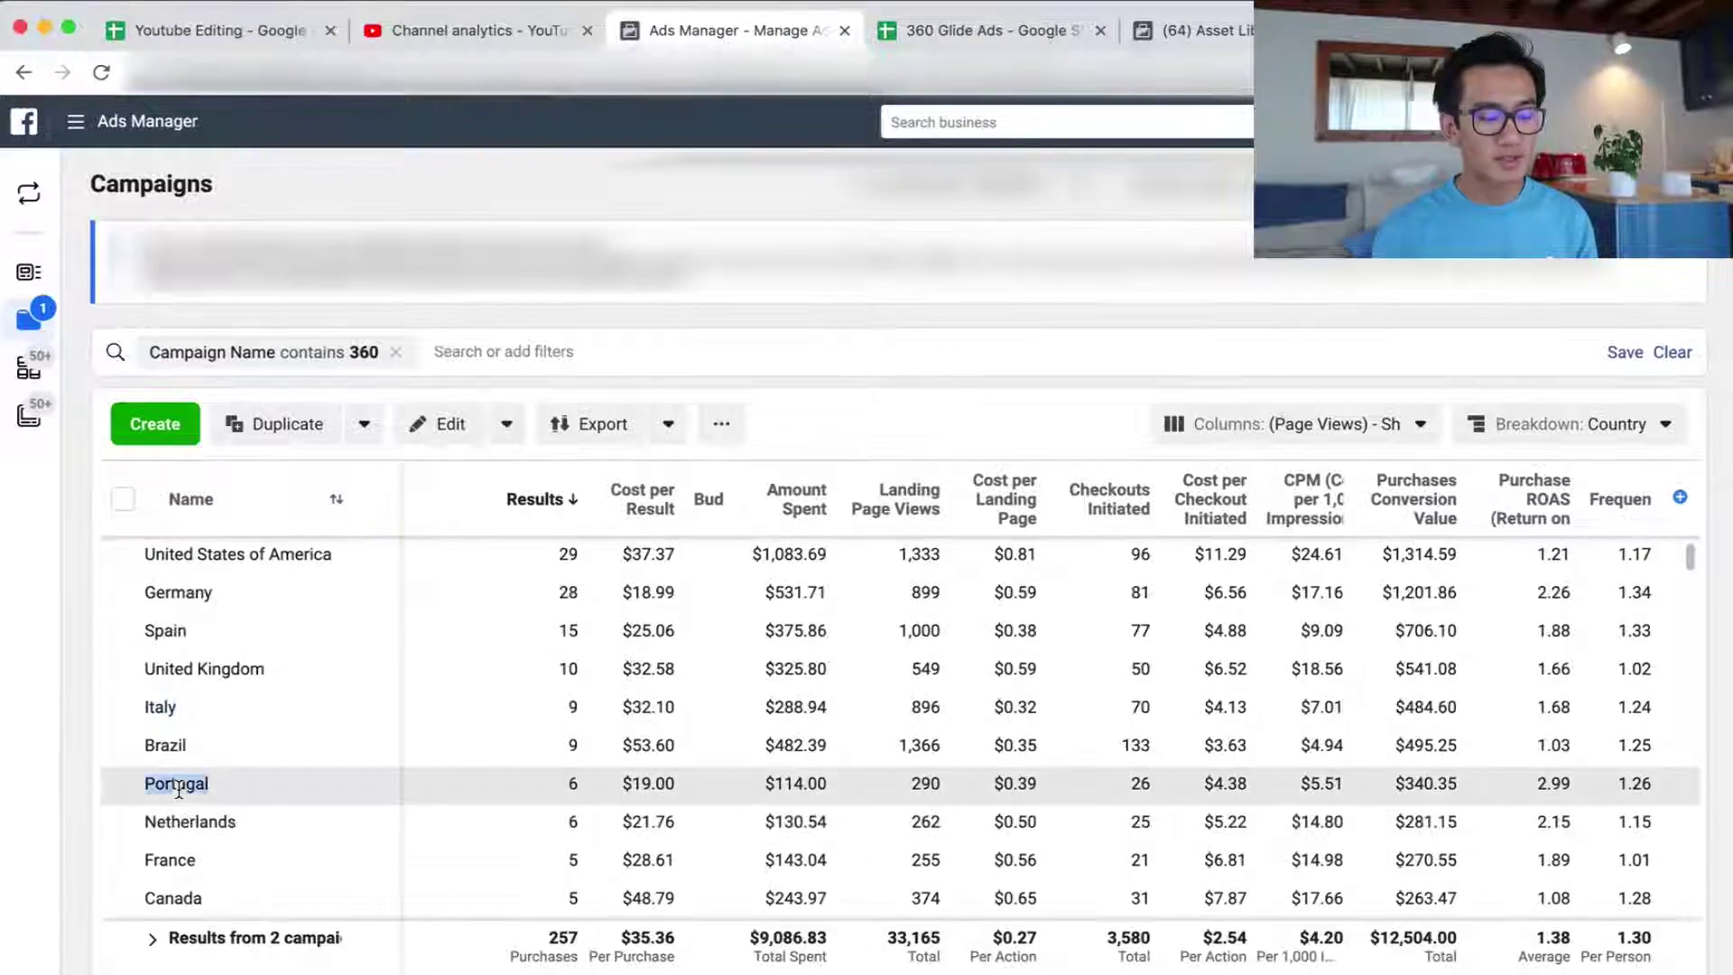
left_click(993, 31)
type("Portugal")
- Add Netherlands and France from the country breakdown to the ICH LLA column below Portugal
left_click(738, 30)
scroll(181, 722, "down", 3)
left_click(993, 32)
left_click(738, 29)
double_click(190, 698)
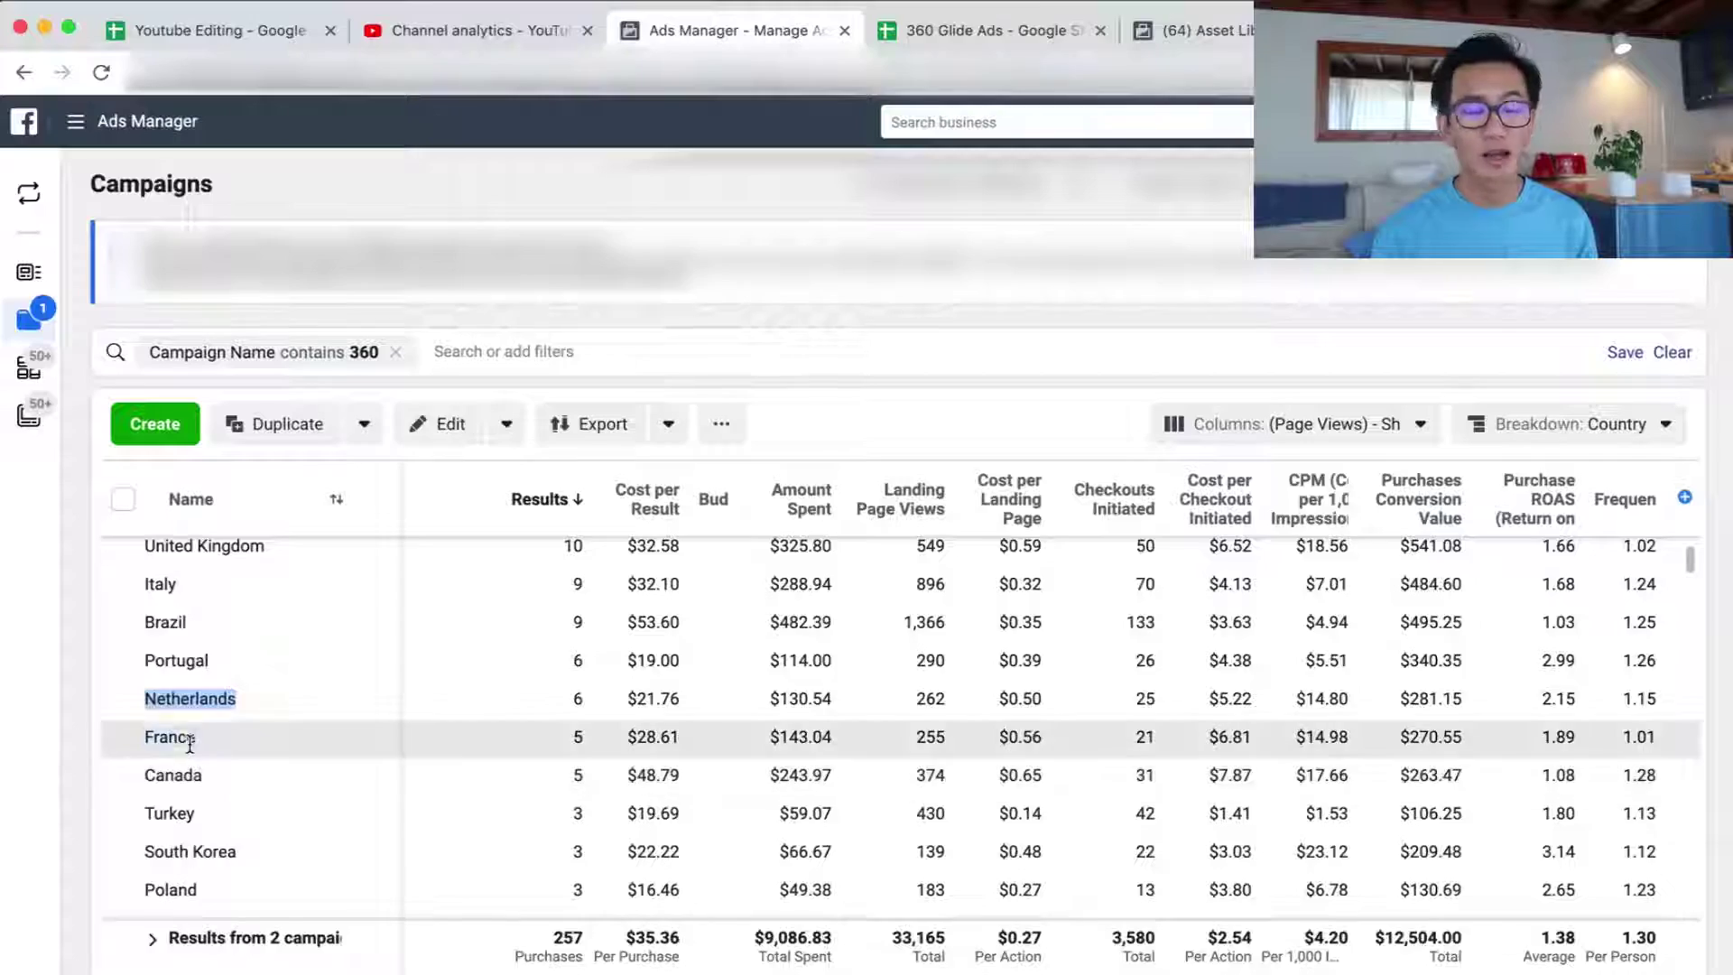
double_click(188, 738)
left_click(992, 31)
left_click(474, 496)
type("France")
- Try to add Turkey from the country breakdown to the ICH LLA cell below France
left_click(738, 30)
double_click(173, 814)
key("super+c")
left_click(993, 32)
left_click(463, 524)
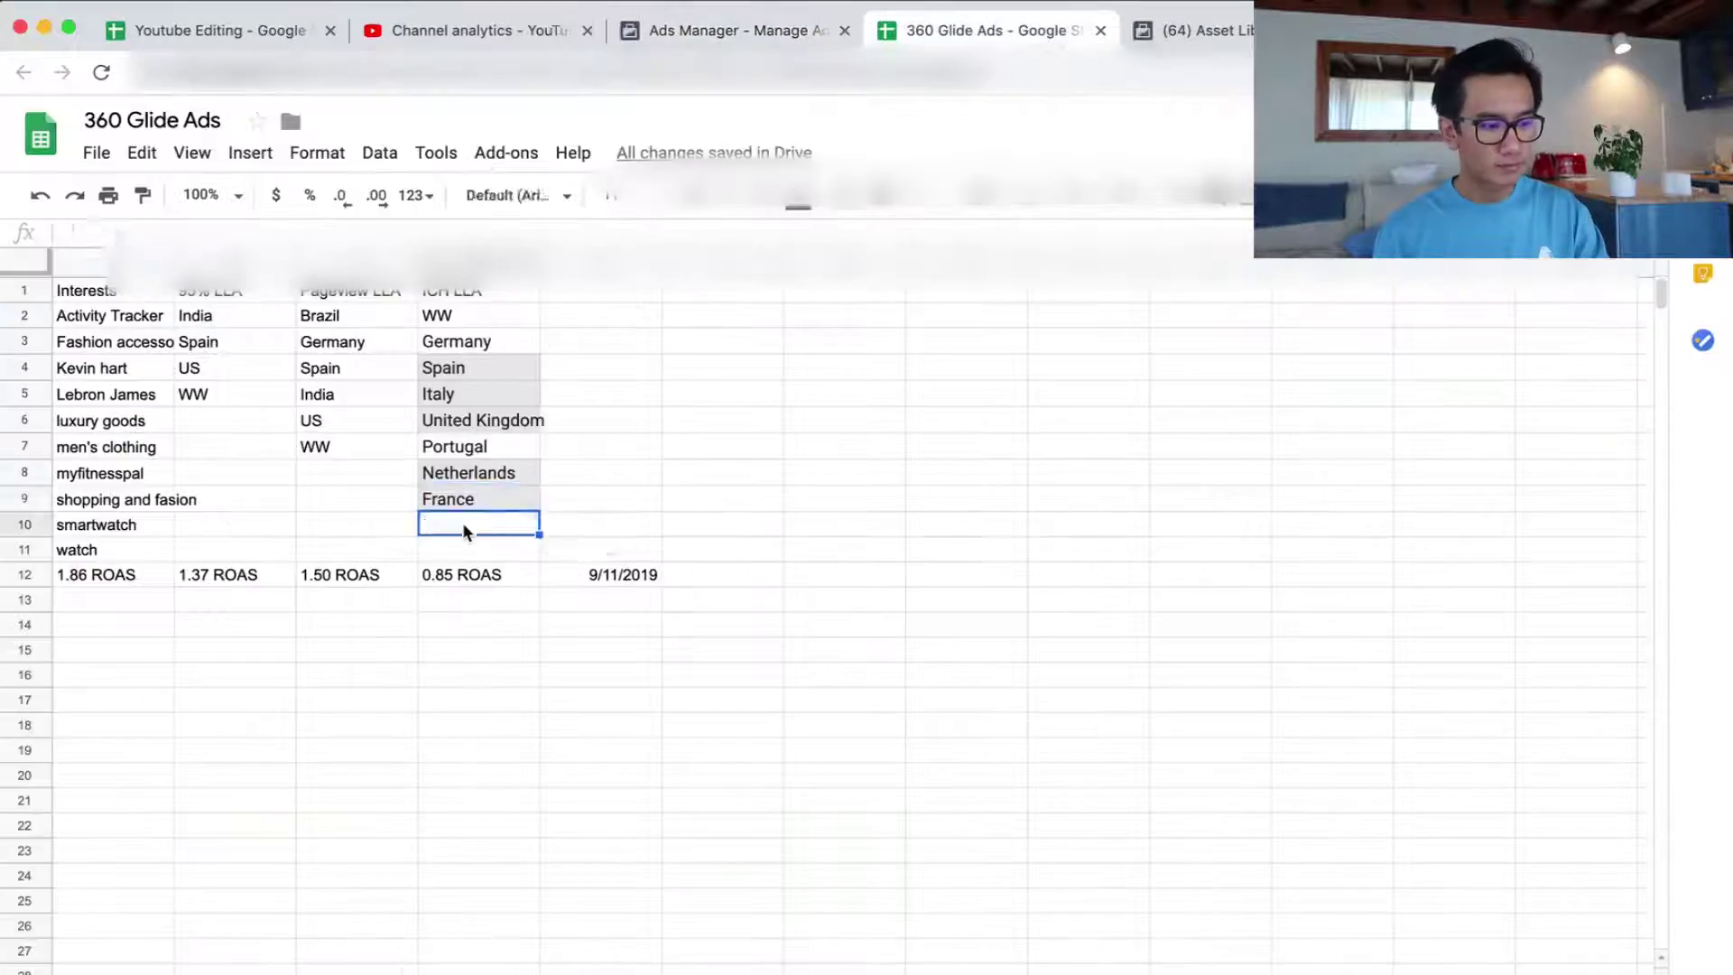
- Check the purchases and ROAS of the countries in the 023. 360 Glide breakdown against those listed in the sheet
left_click(738, 30)
scroll(225, 731, "up", 3)
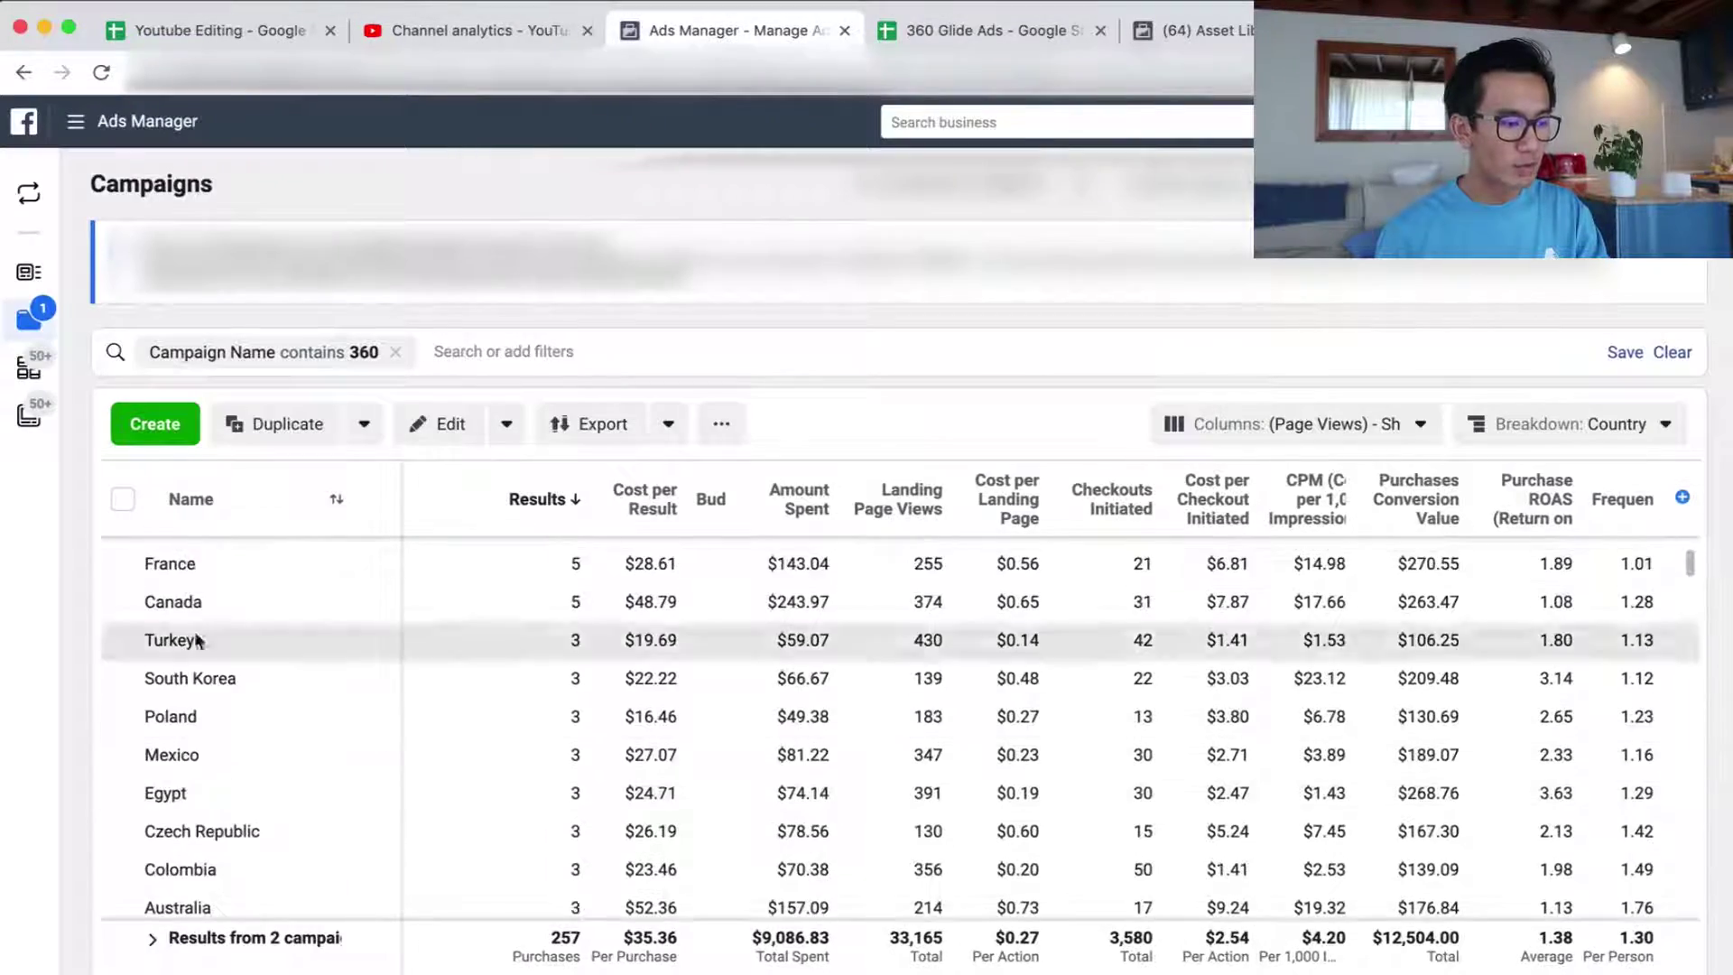
left_click(993, 32)
left_click(738, 30)
scroll(346, 654, "down", 8)
scroll(350, 660, "up", 12)
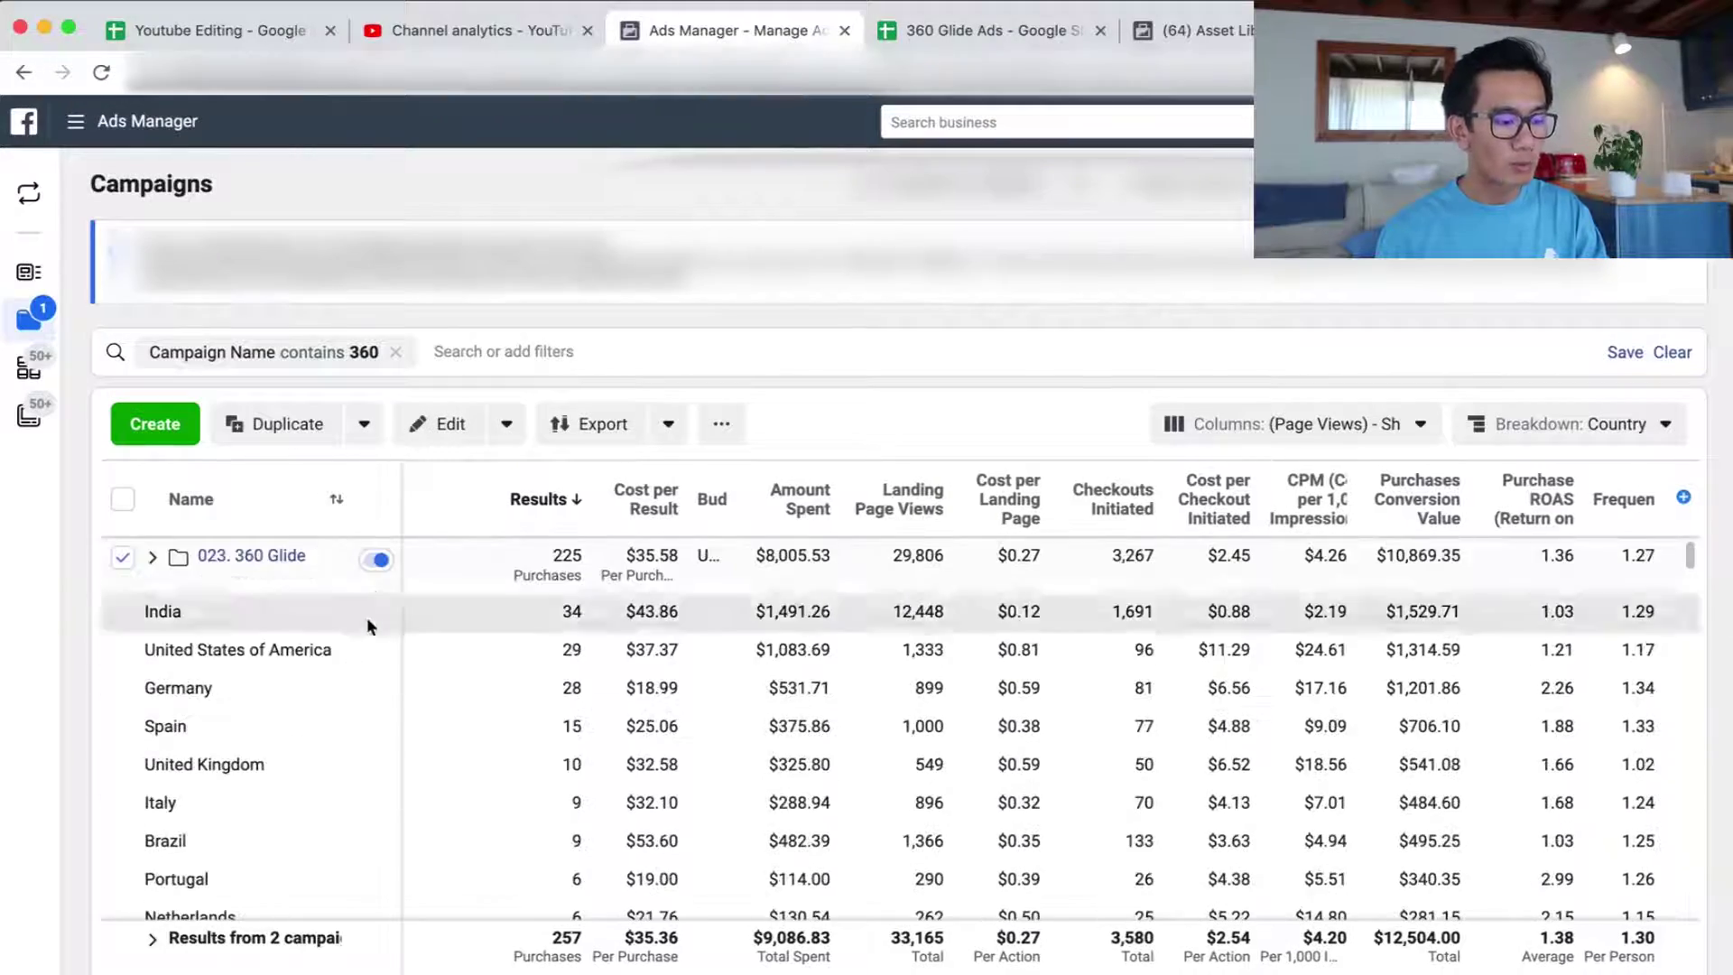
left_click(956, 32)
left_click(738, 30)
left_click(924, 34)
left_click(738, 30)
scroll(247, 805, "down", 1)
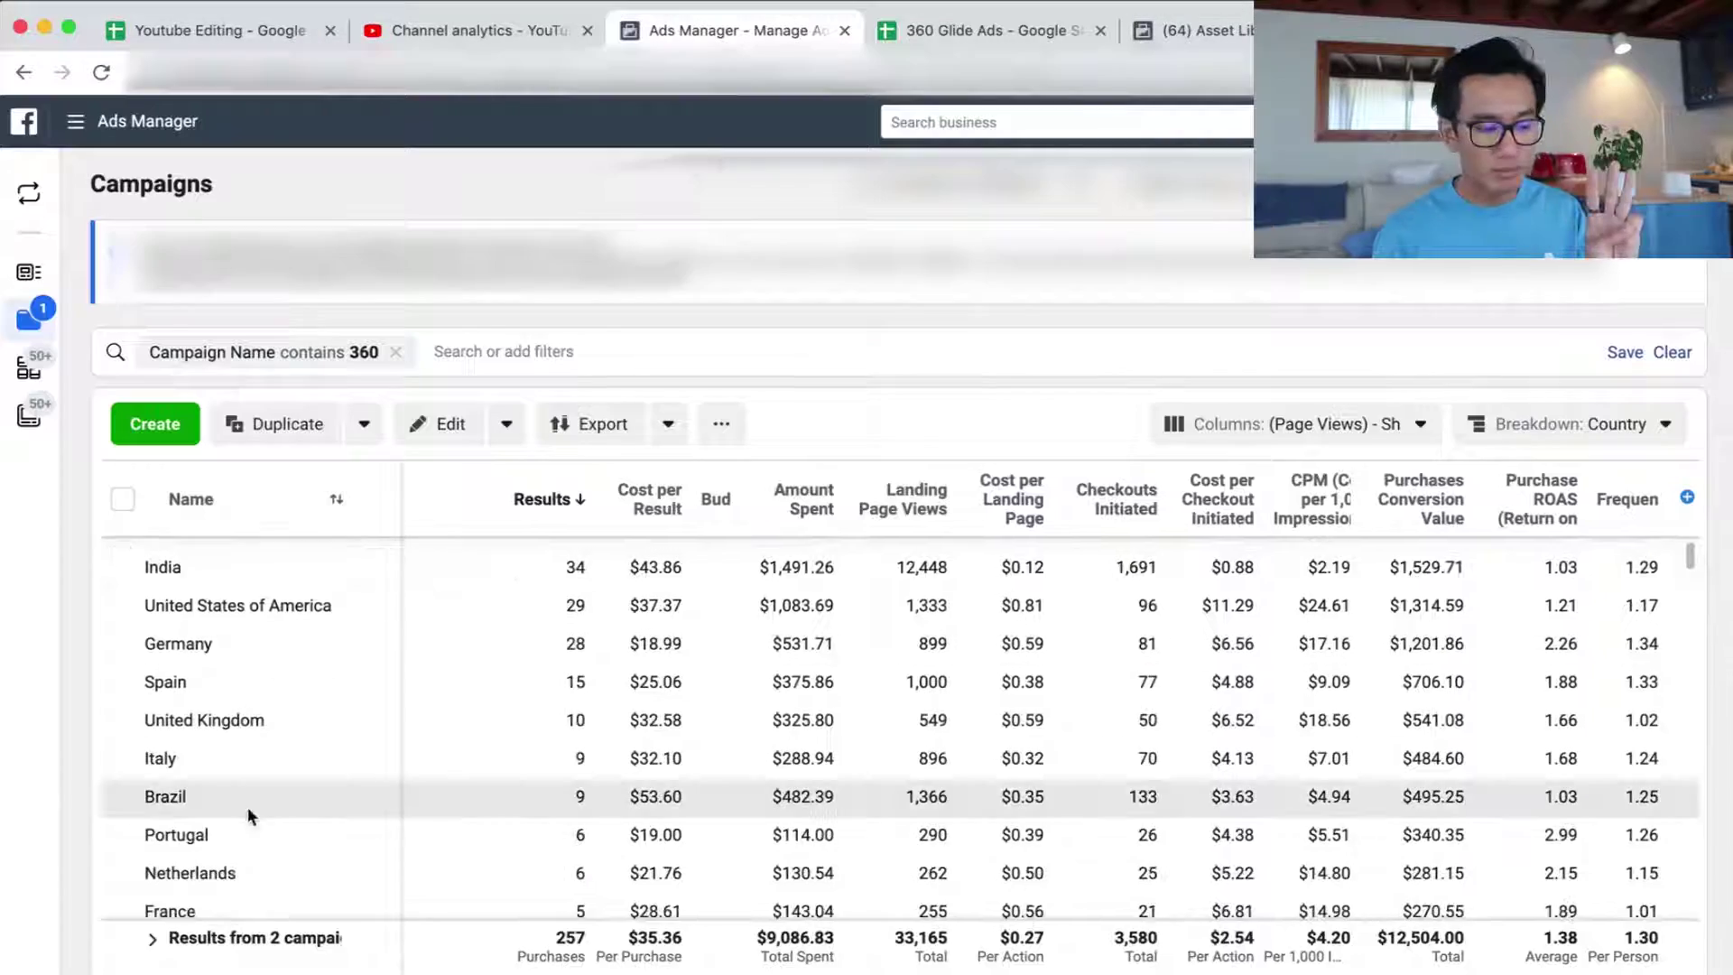
scroll(247, 804, "down", 3)
key("ctrl+Tab")
key("ctrl+shift+Tab")
scroll(218, 767, "down", 3)
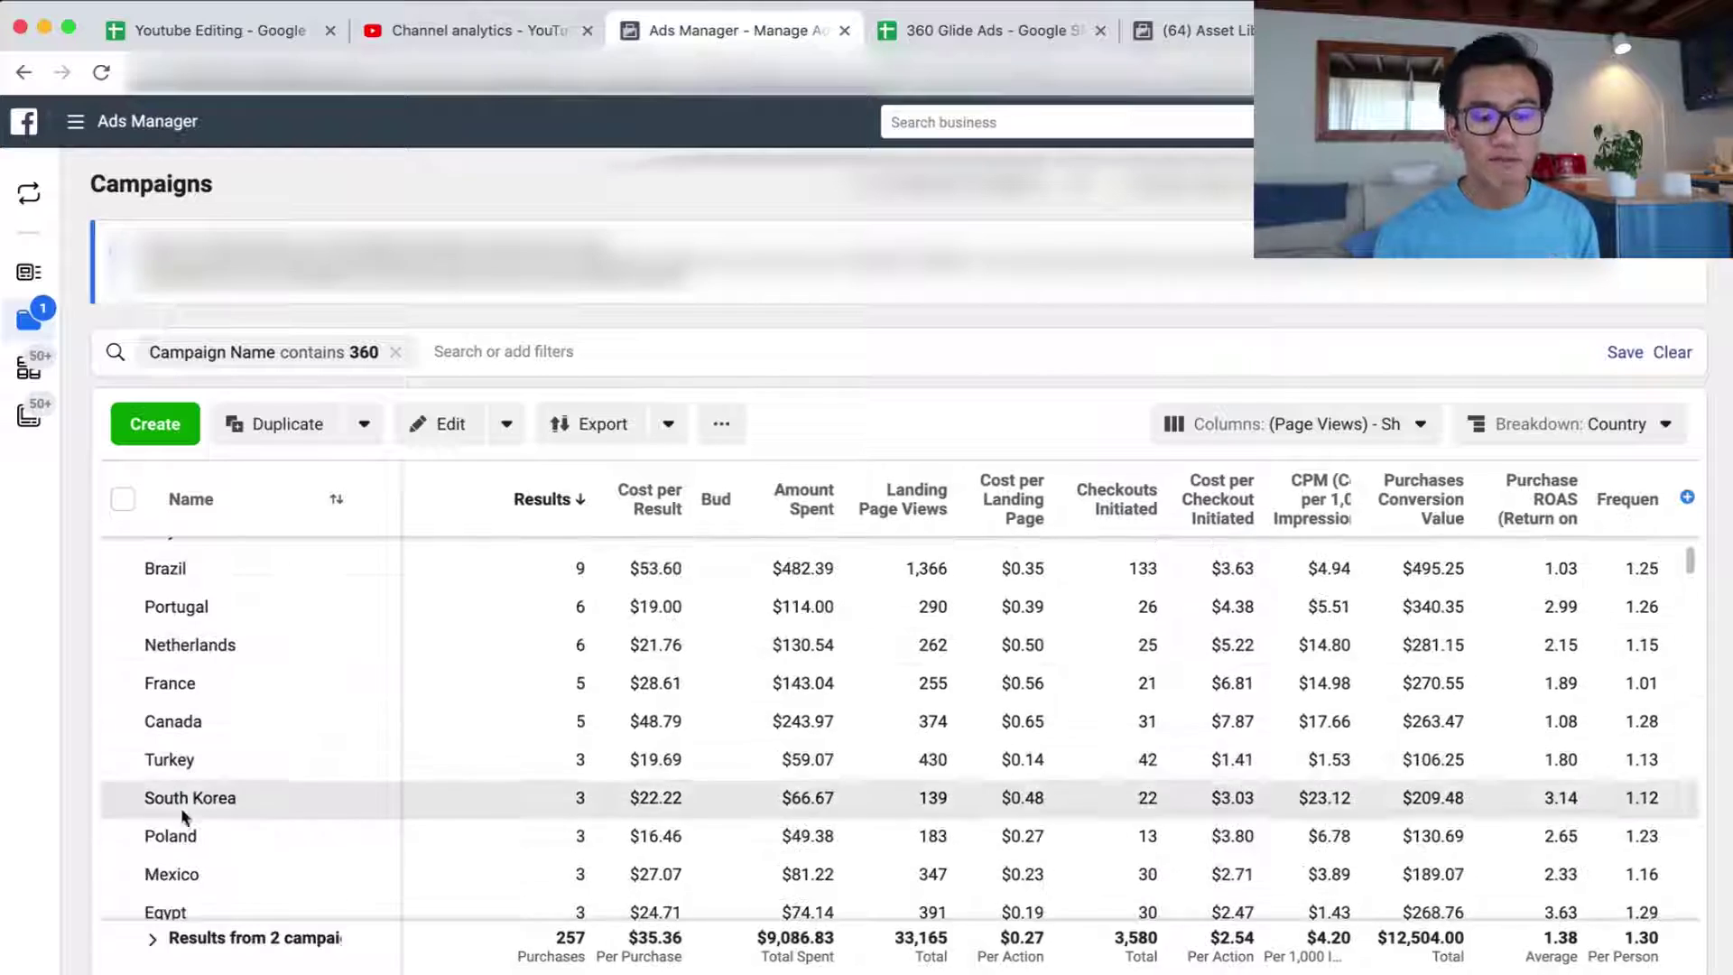
- Add South Korea and Turkey from the country breakdown to the ICH LLA column below France
triple_click(182, 801)
key("ctrl+Tab")
type("South Korea")
key("ctrl+shift+Tab")
triple_click(173, 759)
key("ctrl+Tab")
key("super+v")
key("ctrl+shift+Tab")
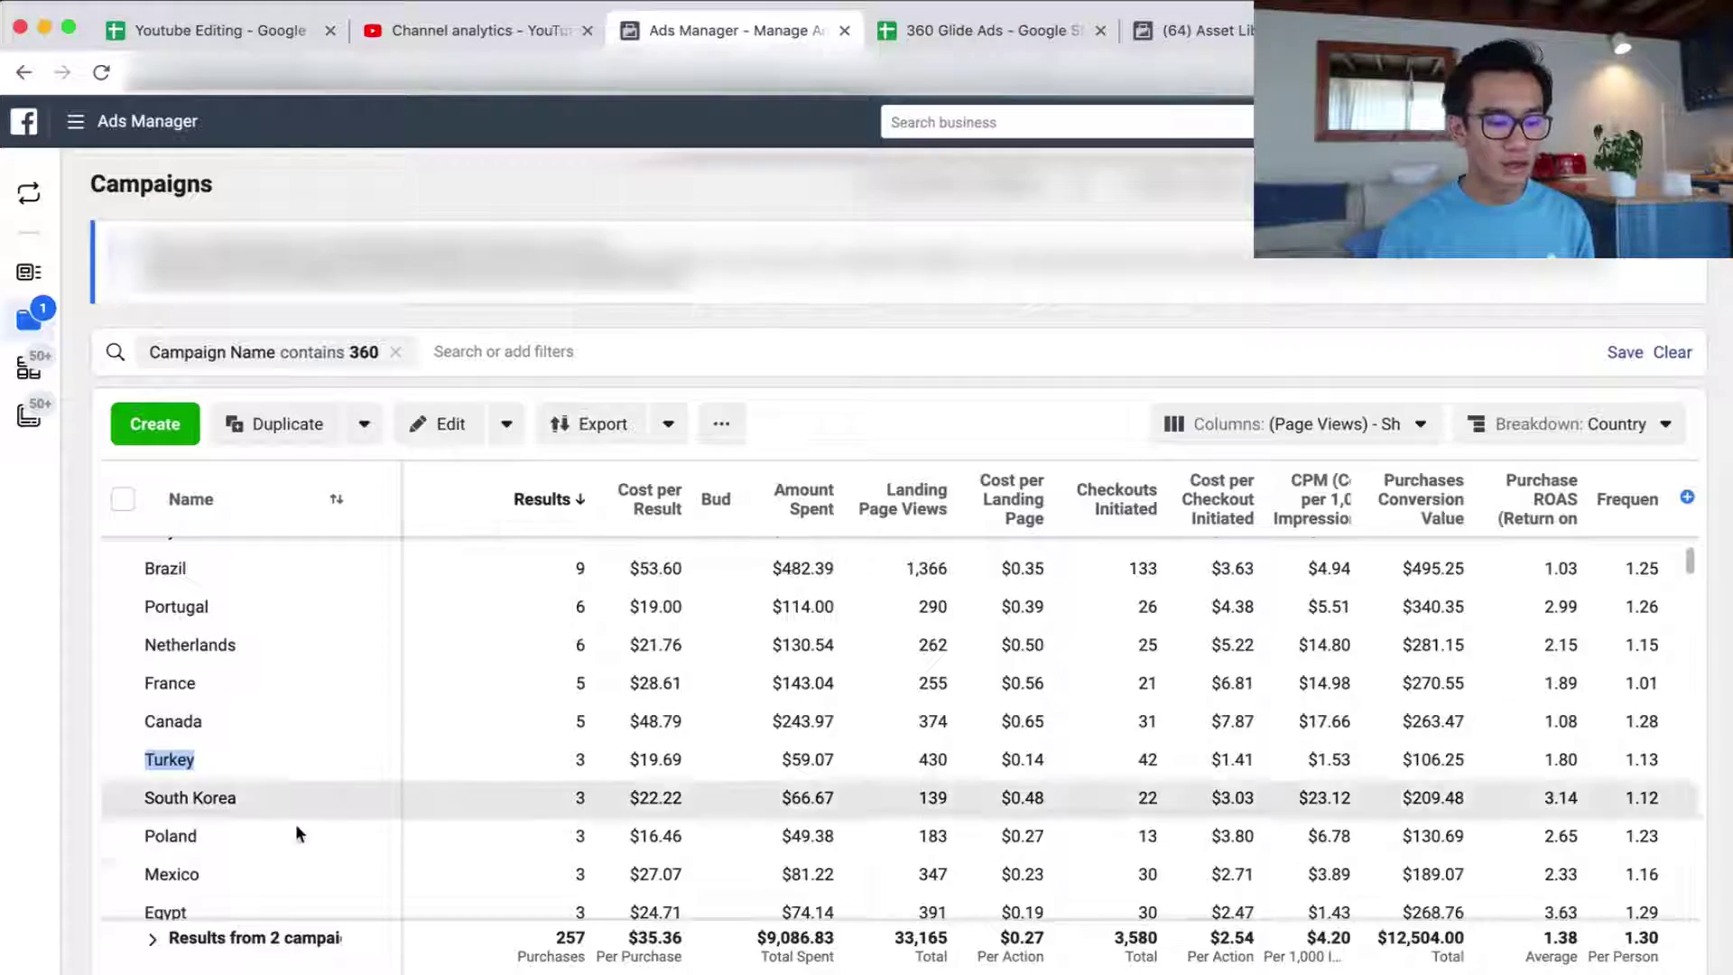
- Insert eight blank rows above the ROAS row in the 360 Glide Ads sheet
scroll(297, 826, "down", 2)
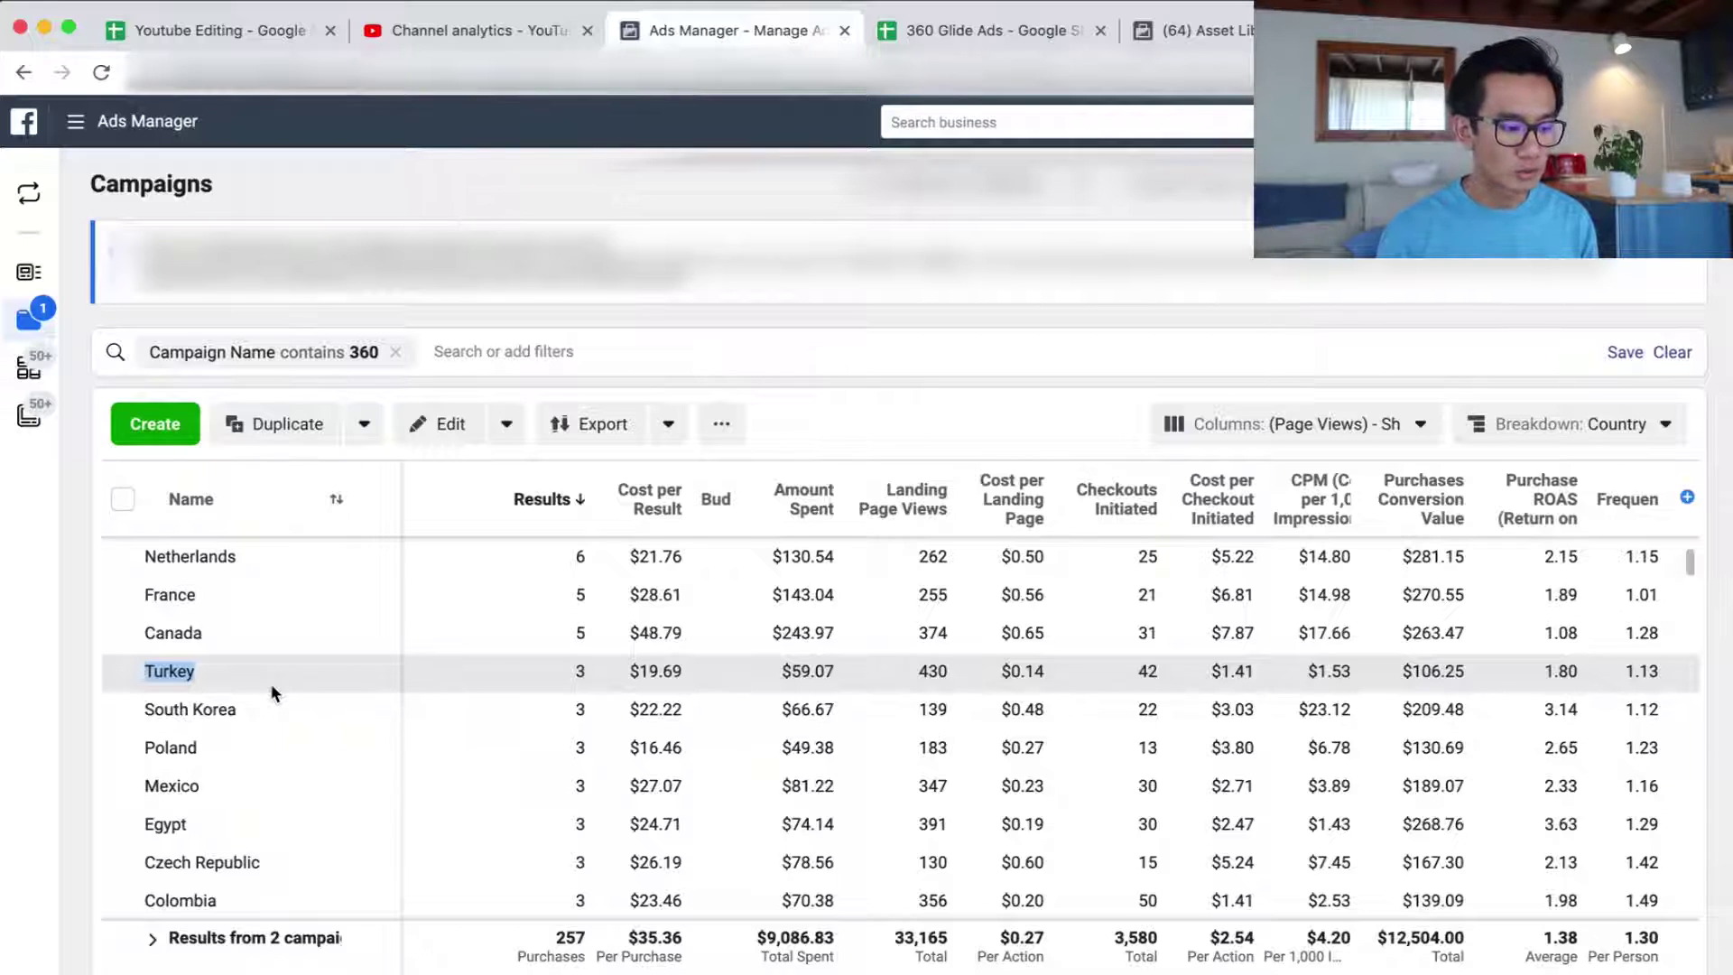
key("ctrl+Tab")
key("ctrl+shift+Tab")
key("ctrl+Tab")
left_click(38, 582)
left_click_drag(38, 582, 7, 781)
left_click(356, 577)
- Add Poland and Mexico from the country breakdown to the ICH LLA column below South Korea
key("ctrl+shift+Tab")
triple_click(171, 747)
key("ctrl+Tab")
type("Poland")
type("Mexico")
key("ctrl+shift+Tab")
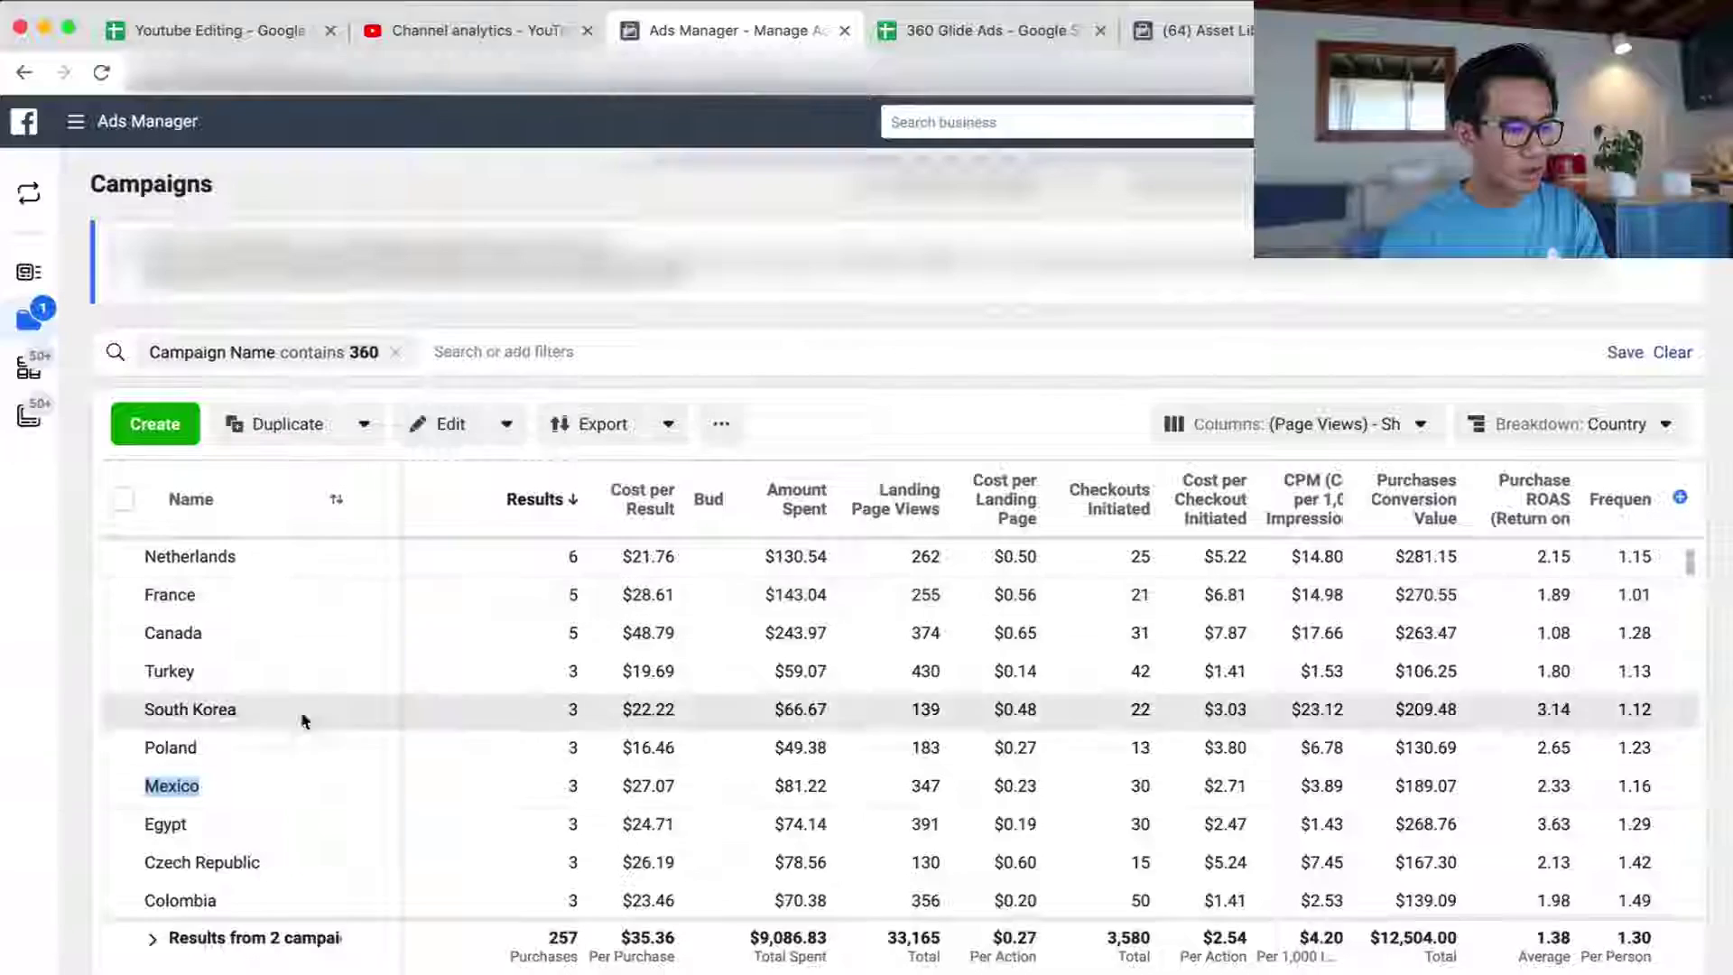
- Add Egypt and Czech Republic from the country breakdown to the ICH LLA column below Mexico
triple_click(174, 826)
key("ctrl+Tab")
type("Egypt")
key("ctrl+shift+Tab")
triple_click(256, 748)
key("ctrl+Tab")
key("ctrl+shift+Tab")
- Add Colombia from the country breakdown to the ICH LLA column below Czech Republic
triple_click(172, 749)
triple_click(167, 789)
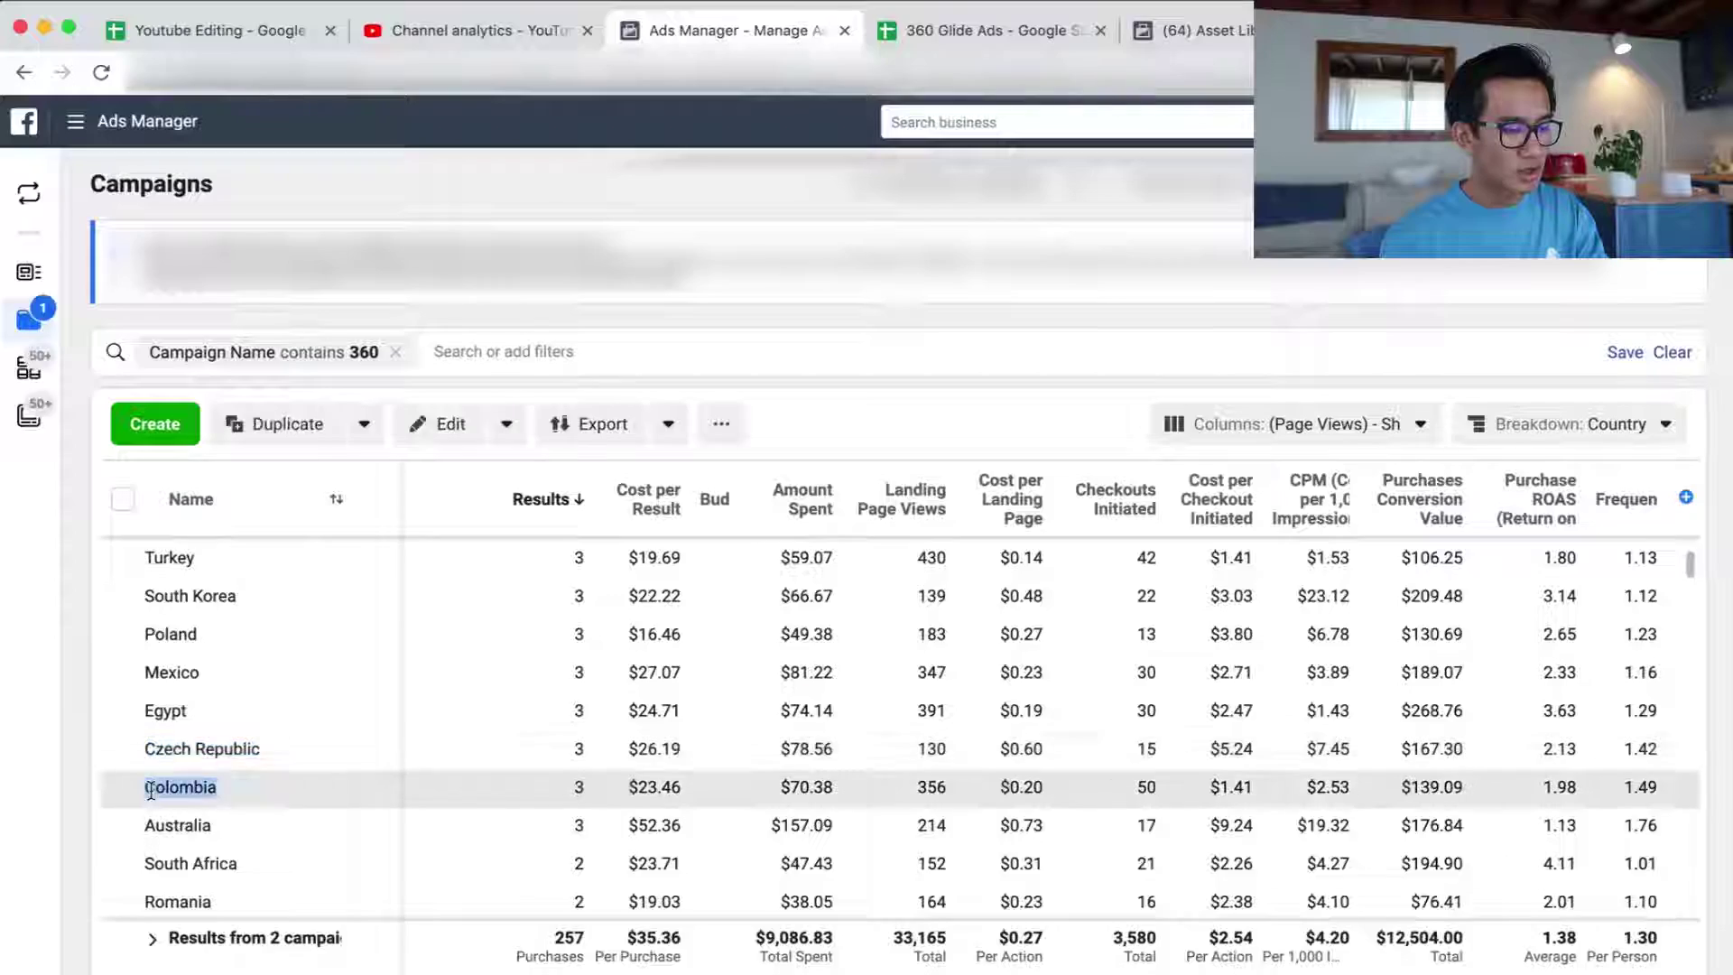
key("ctrl+Tab")
type("Colombia")
key("ctrl+shift+Tab")
- Review the next countries in the breakdown and add South Africa to the ICH LLA column of the sheet
scroll(257, 842, "down", 2)
scroll(285, 808, "up", 5)
scroll(271, 812, "down", 5)
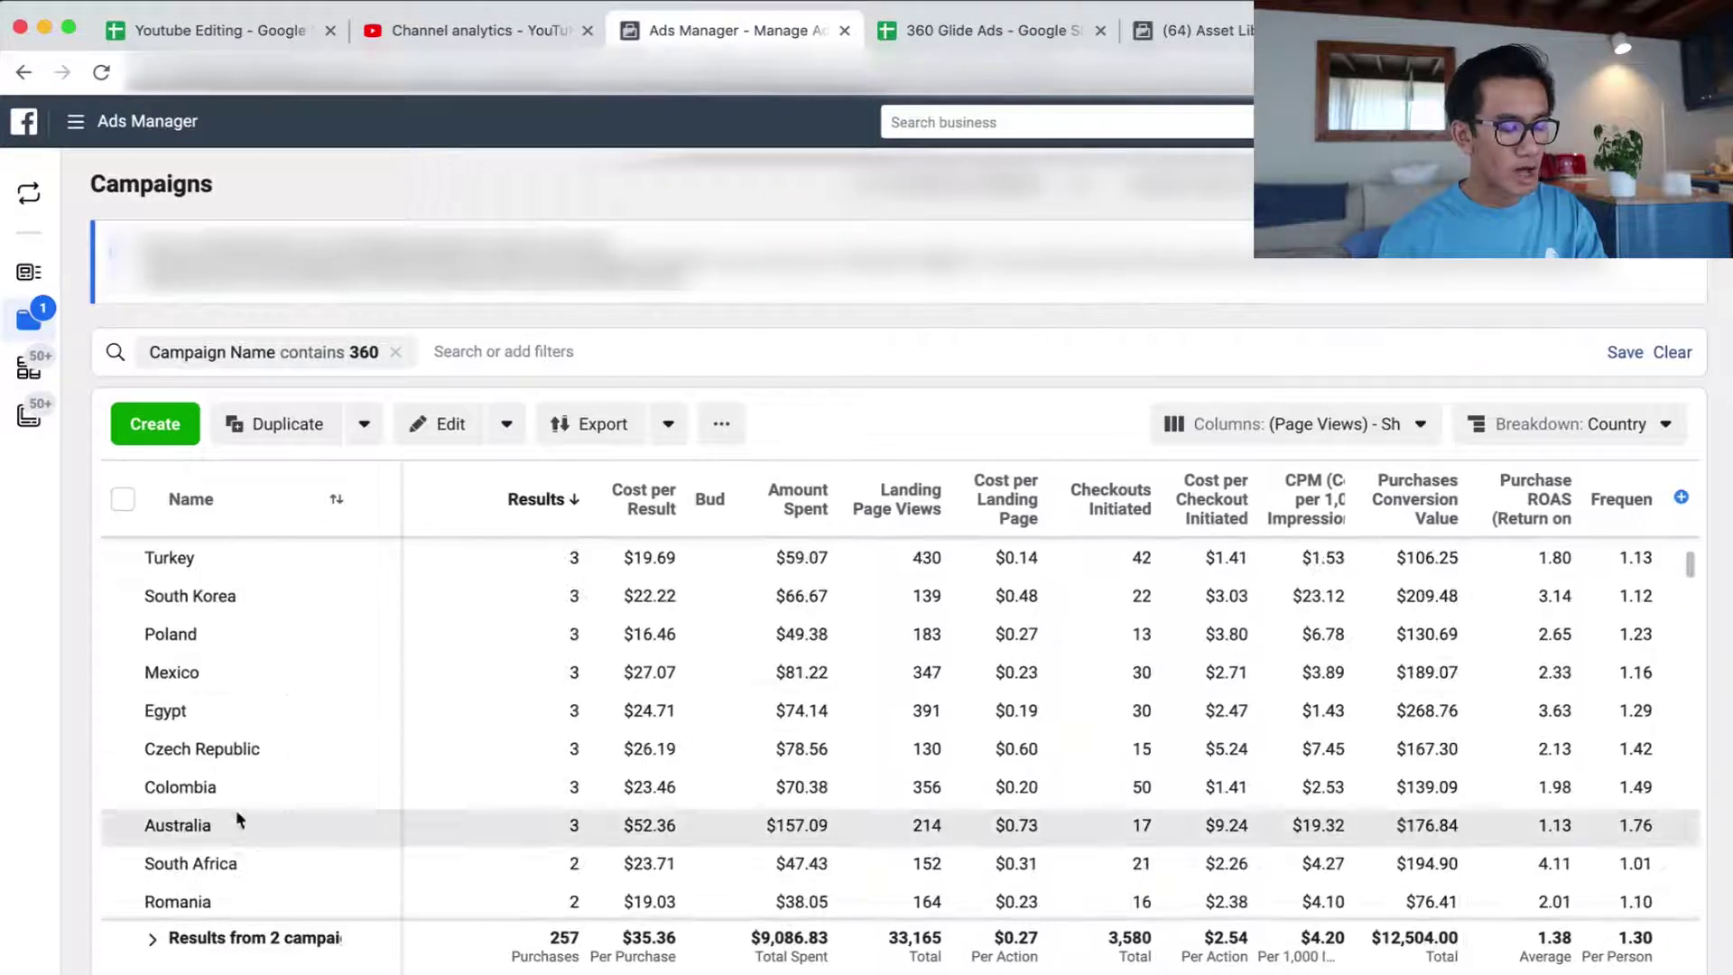
triple_click(176, 854)
key("ctrl+Tab")
type("South Africa")
key("ctrl+shift+Tab")
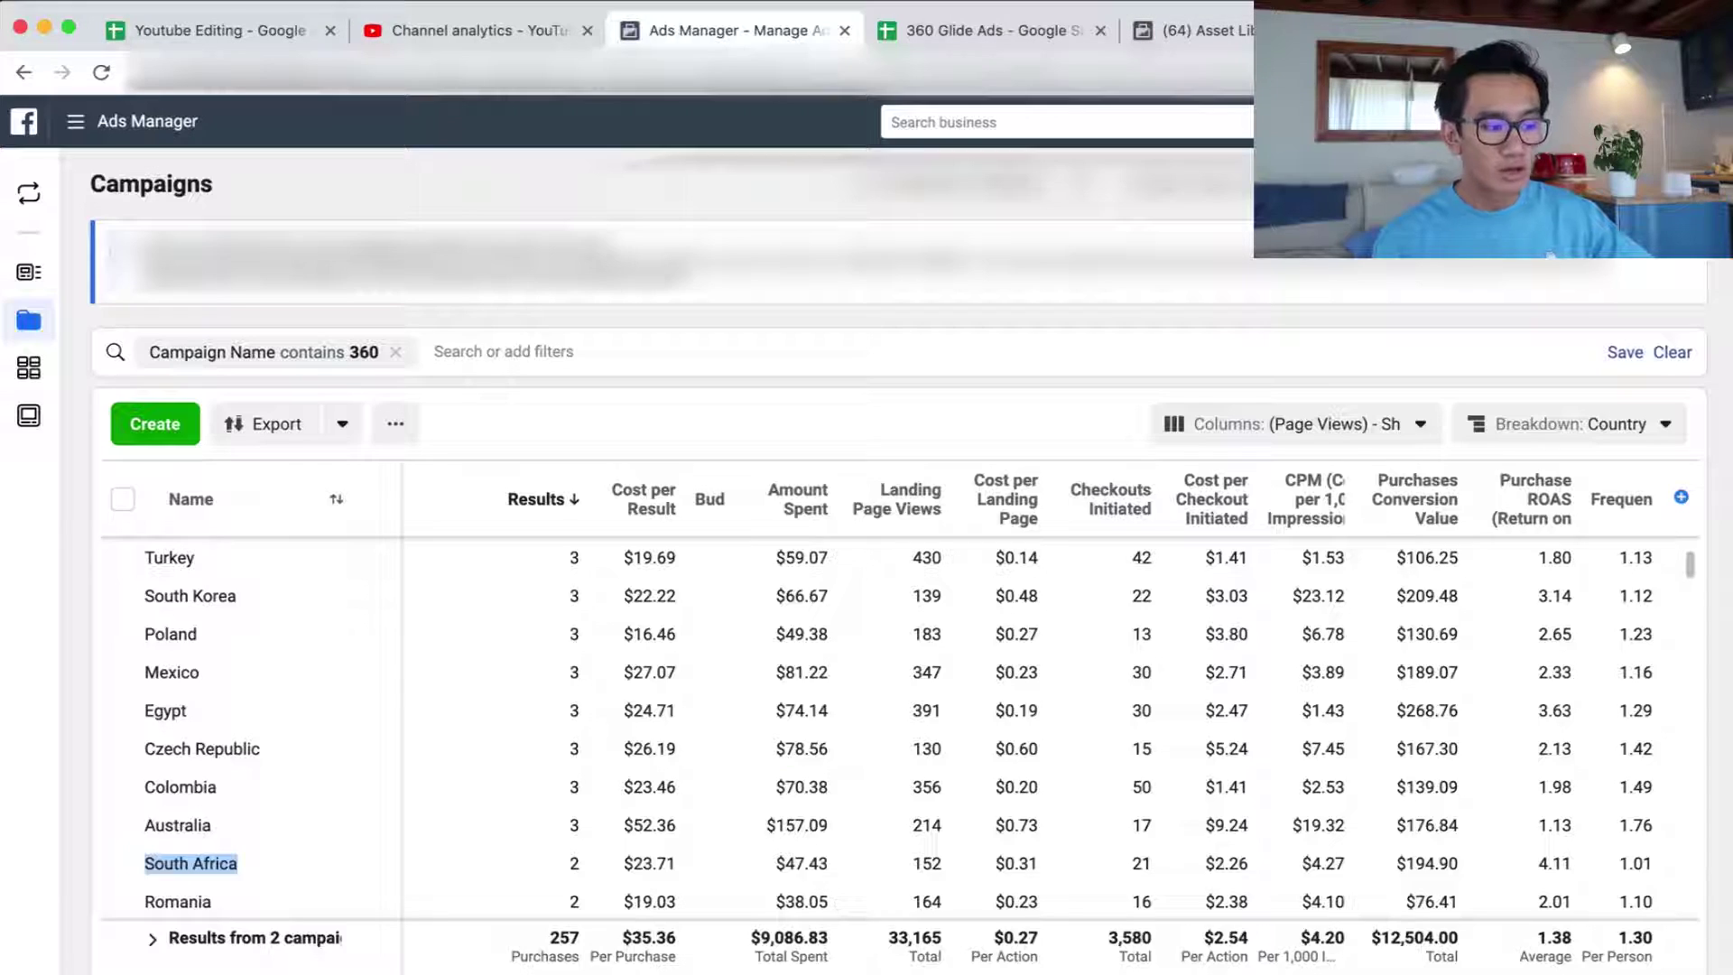
- Add Romania from the country breakdown to the ICH LLA column above South Africa
scroll(276, 722, "down", 2)
triple_click(198, 655)
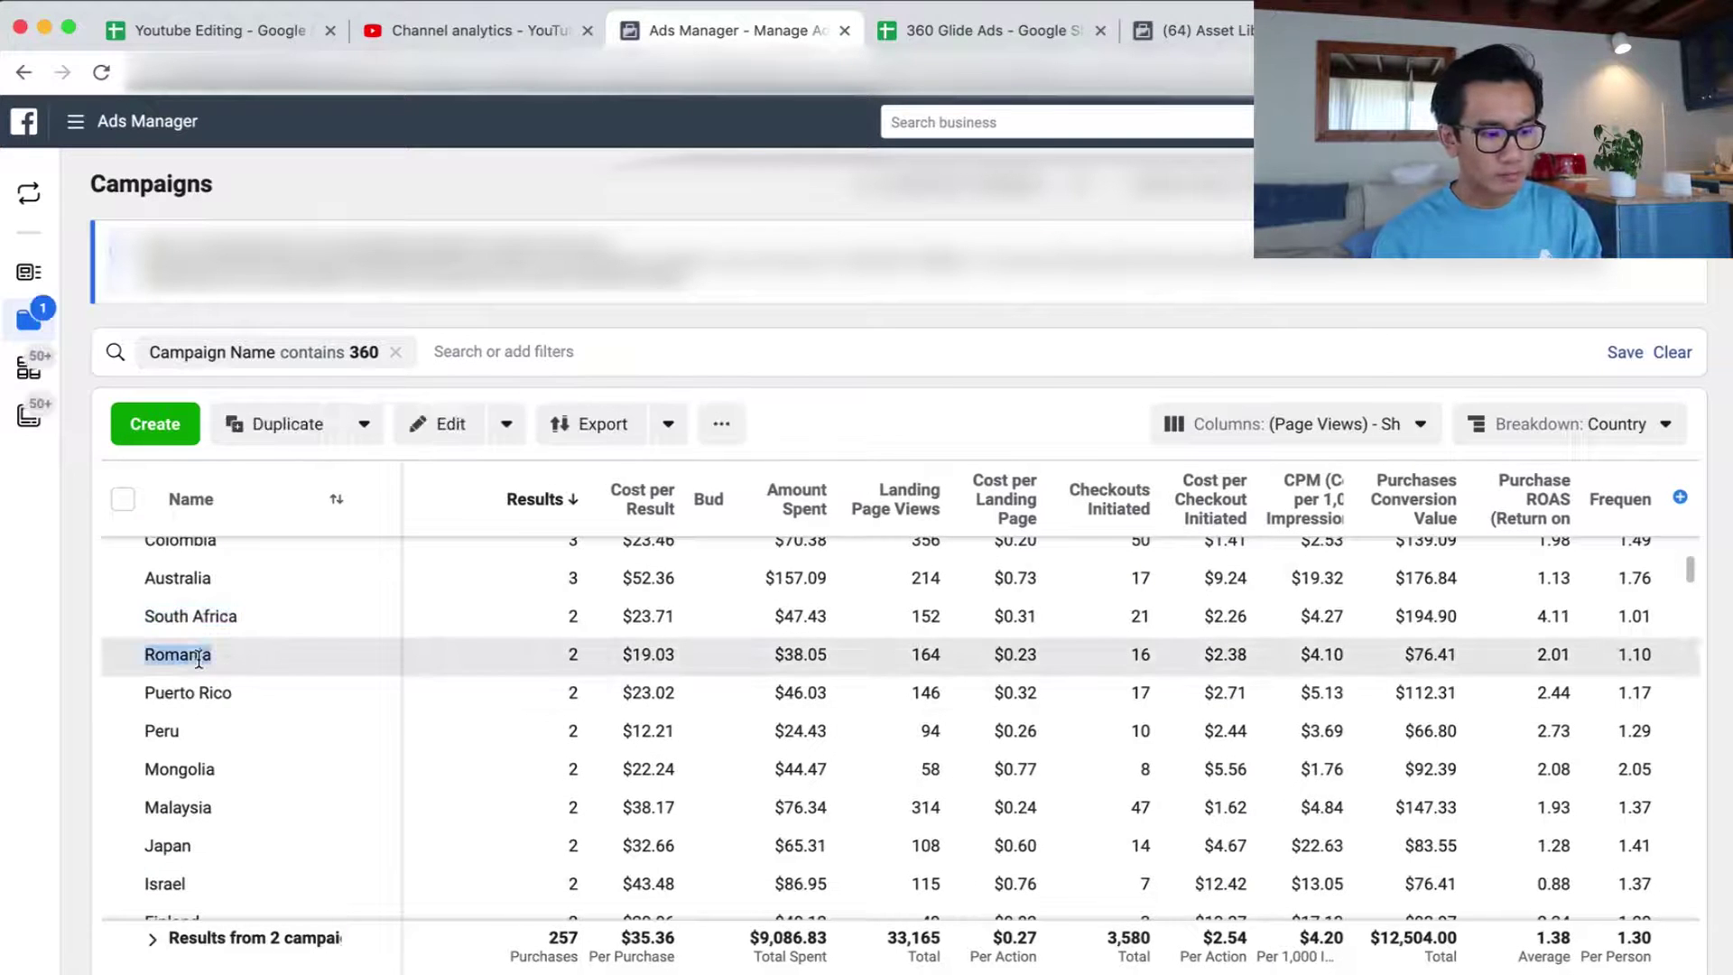
key("ctrl+Tab")
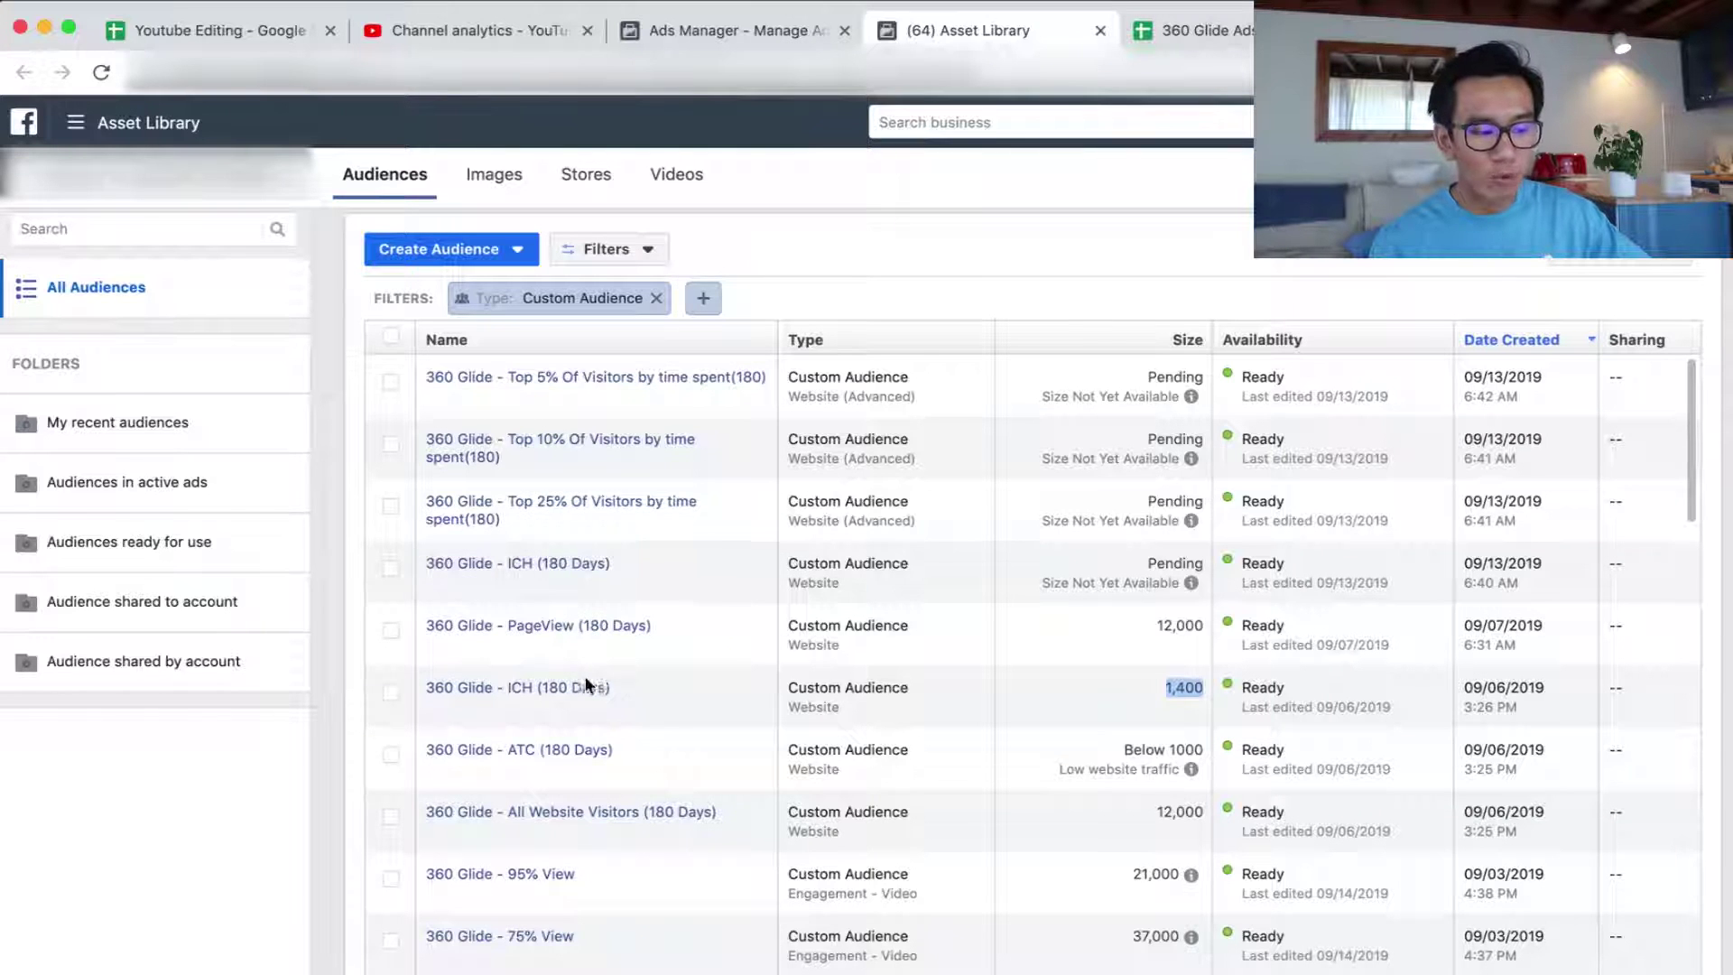
- Open the 360 Glide - ICH (180 Days) audience created 09/06/2019 in the Asset Library and start a lookalike audience from it
mouse_move(559, 704)
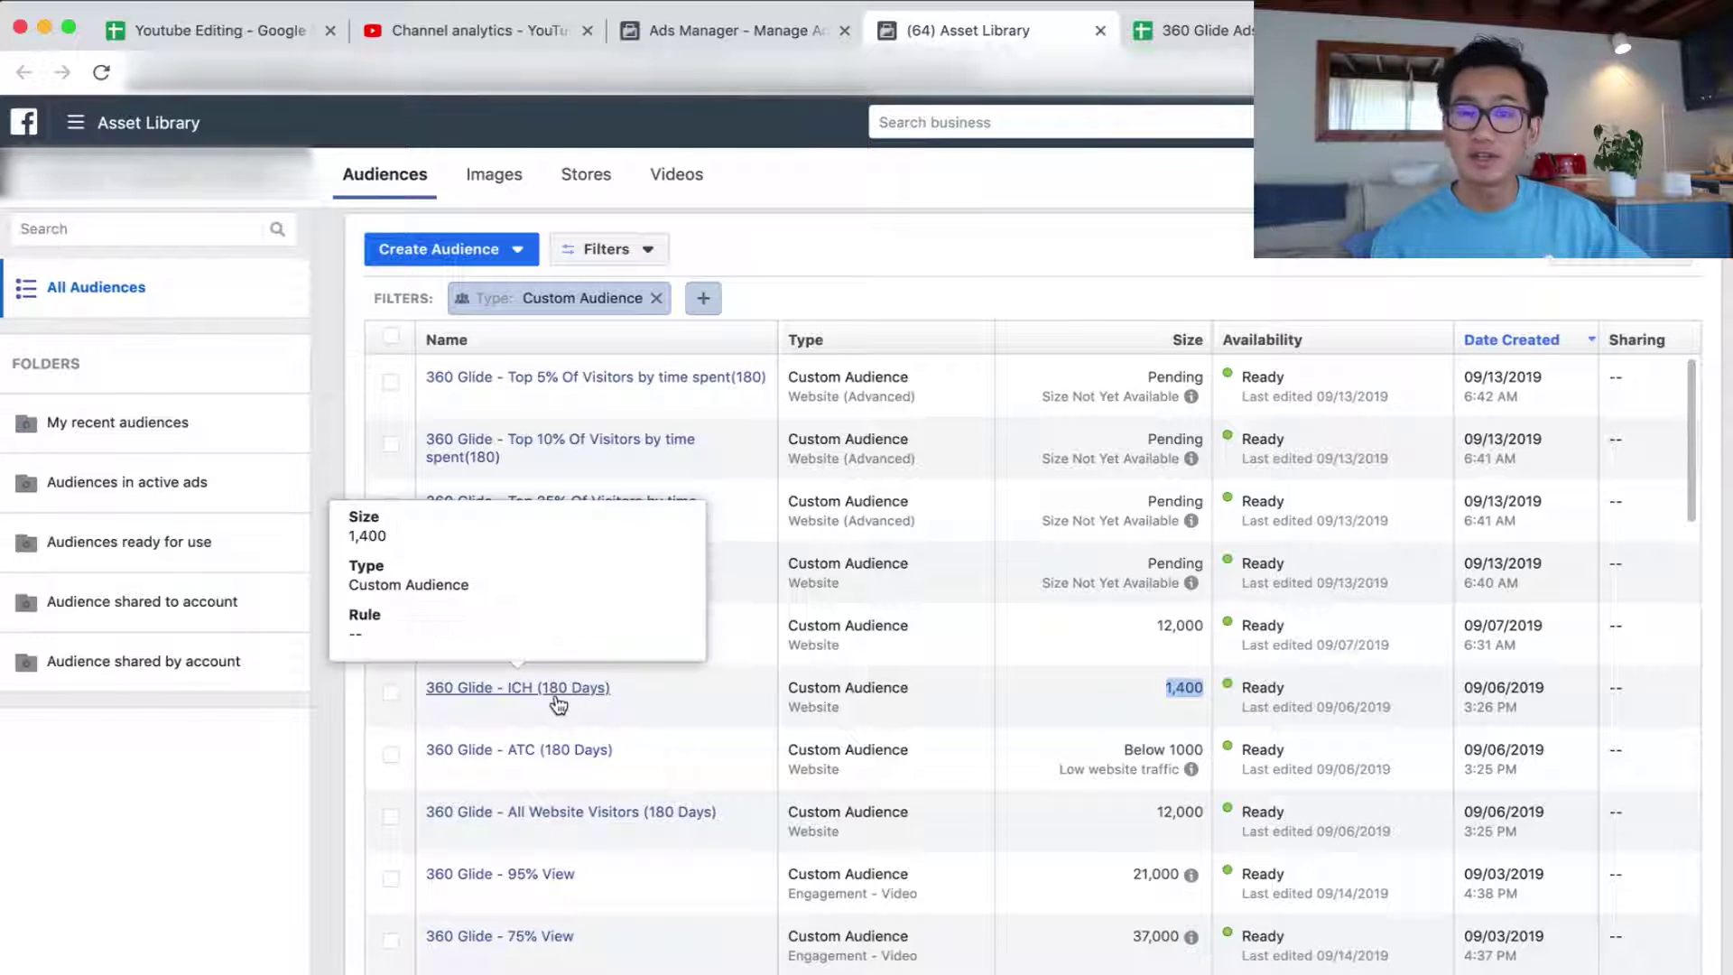
left_click(391, 692)
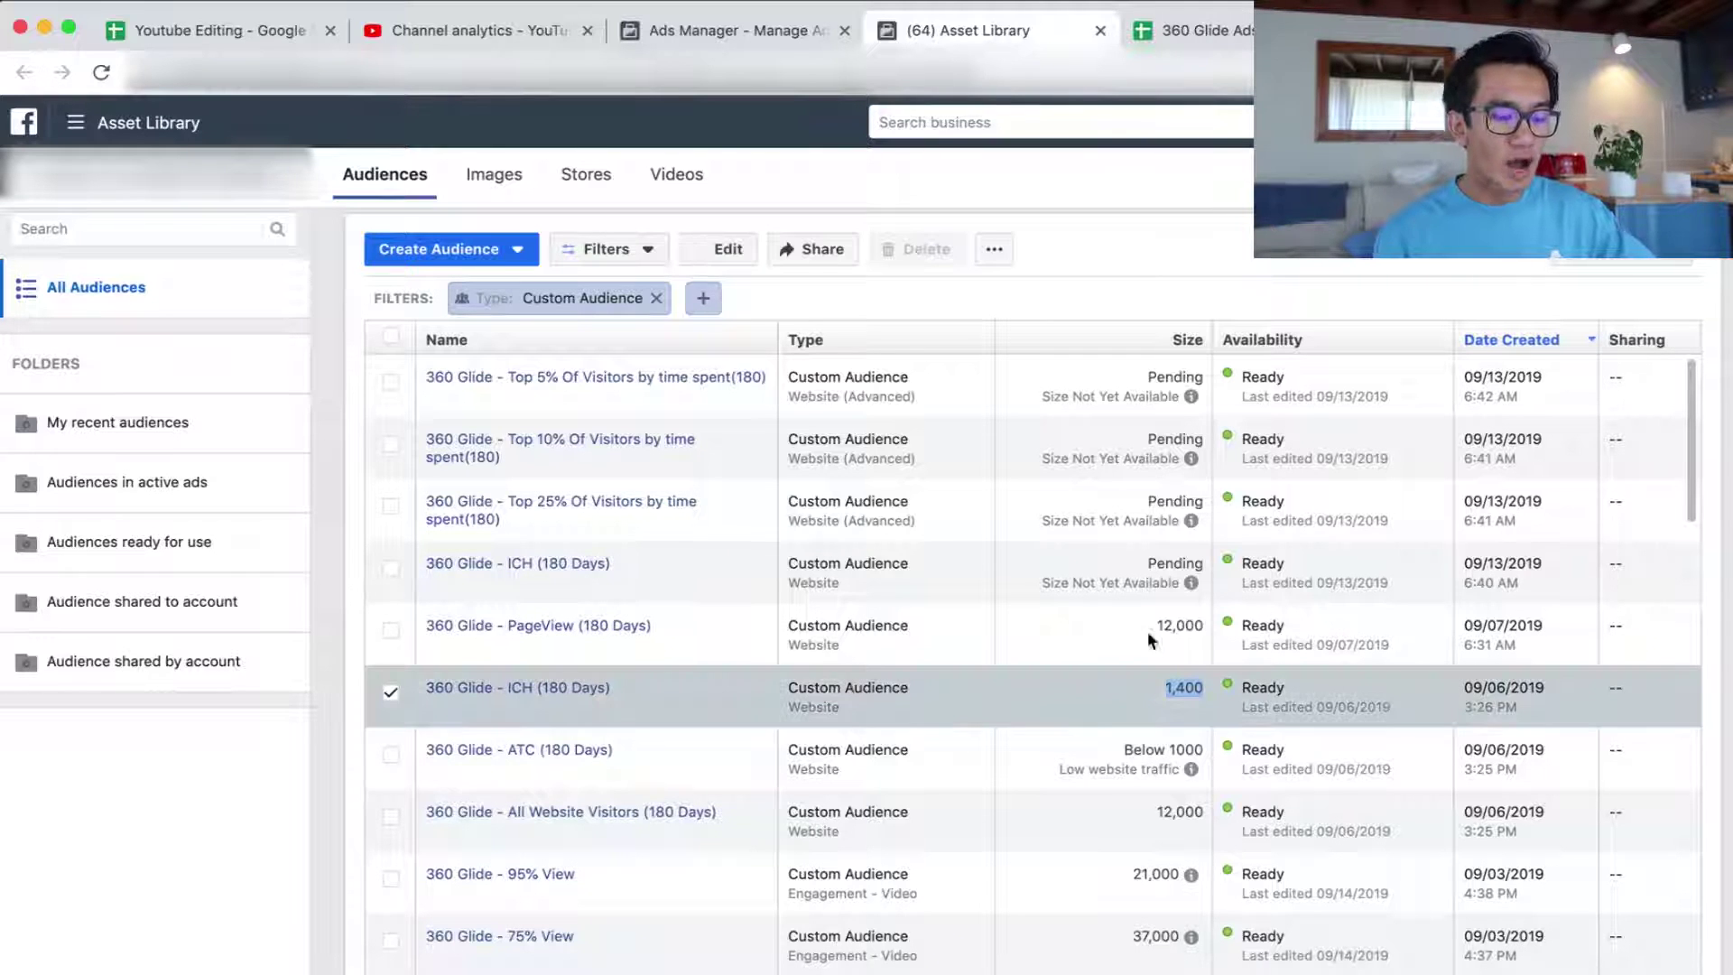
left_click(553, 690)
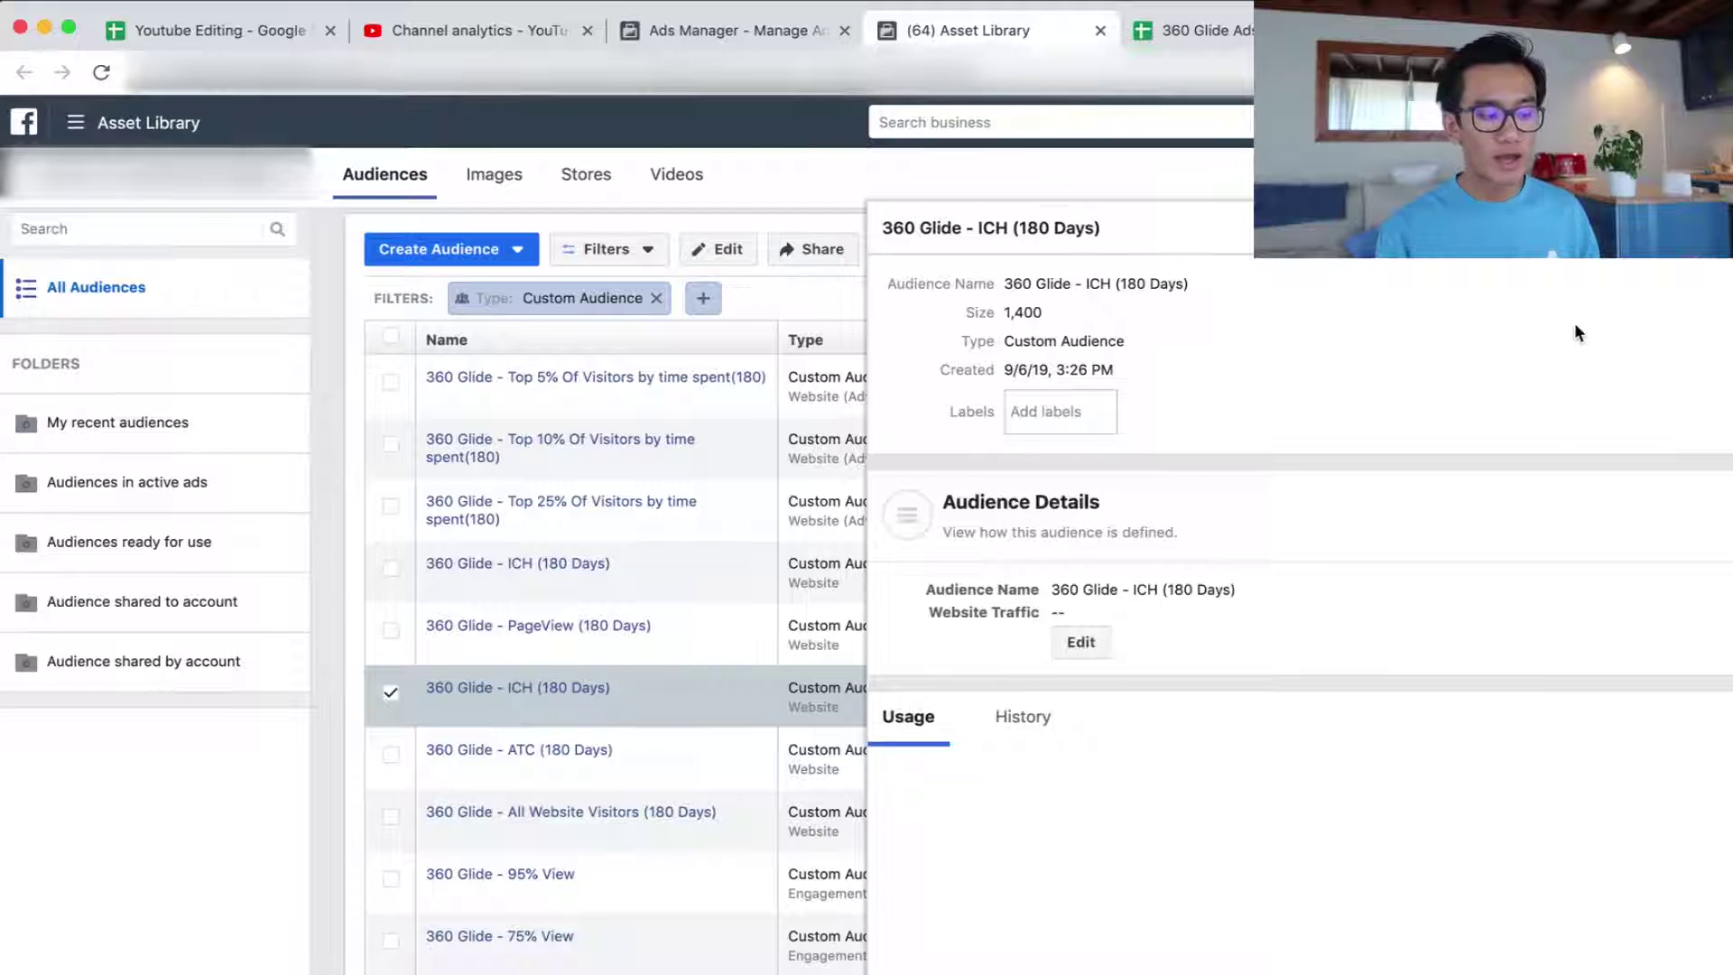
left_click(1627, 227)
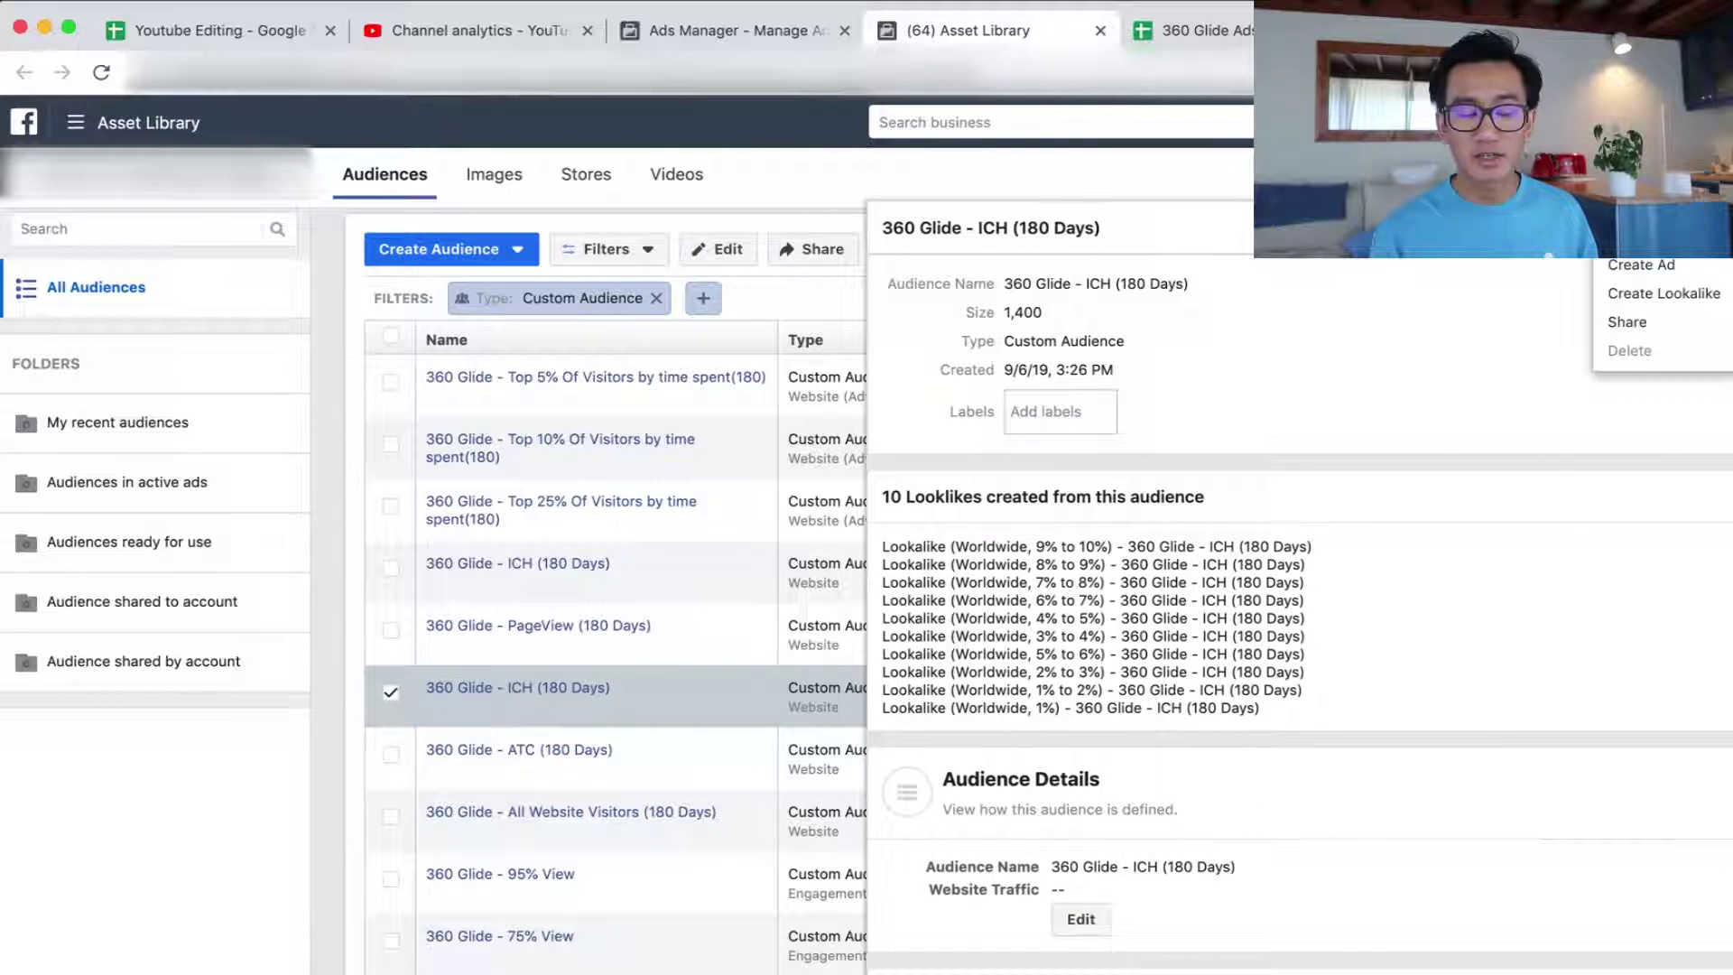
left_click(1603, 295)
- Create separate 10% lookalike audiences from 360 Glide - ICH (180 Days) for Germany and Spain, following the sheet's country list
left_click(1272, 31)
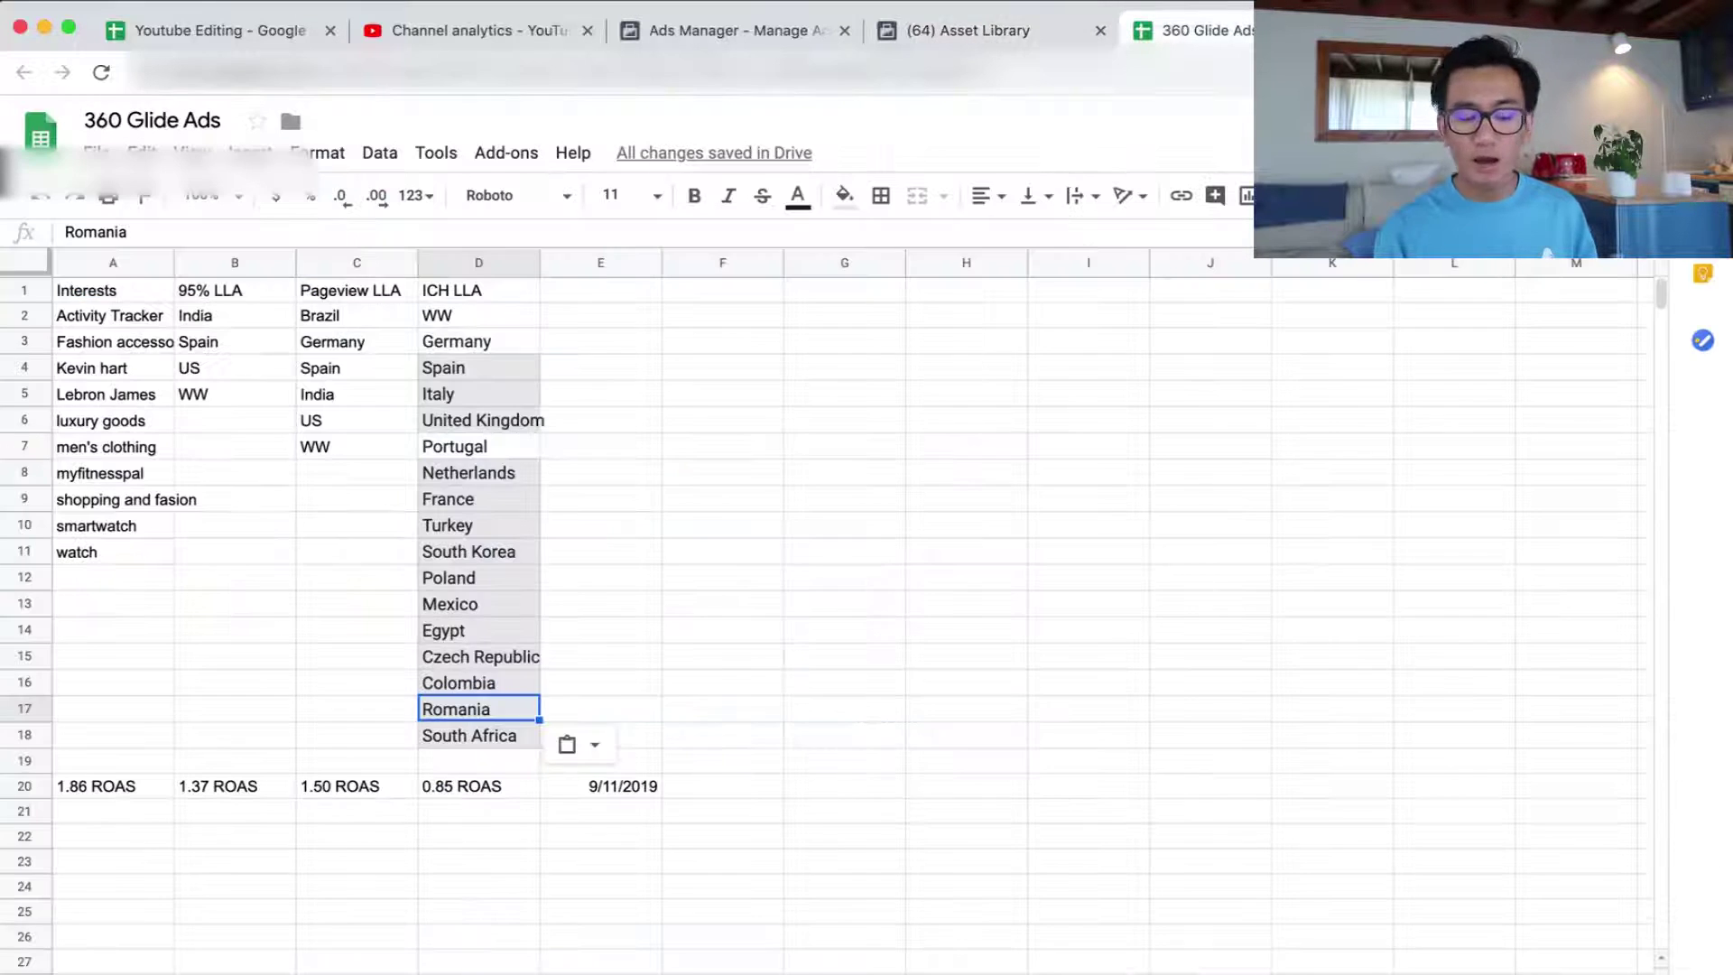
left_click(1010, 36)
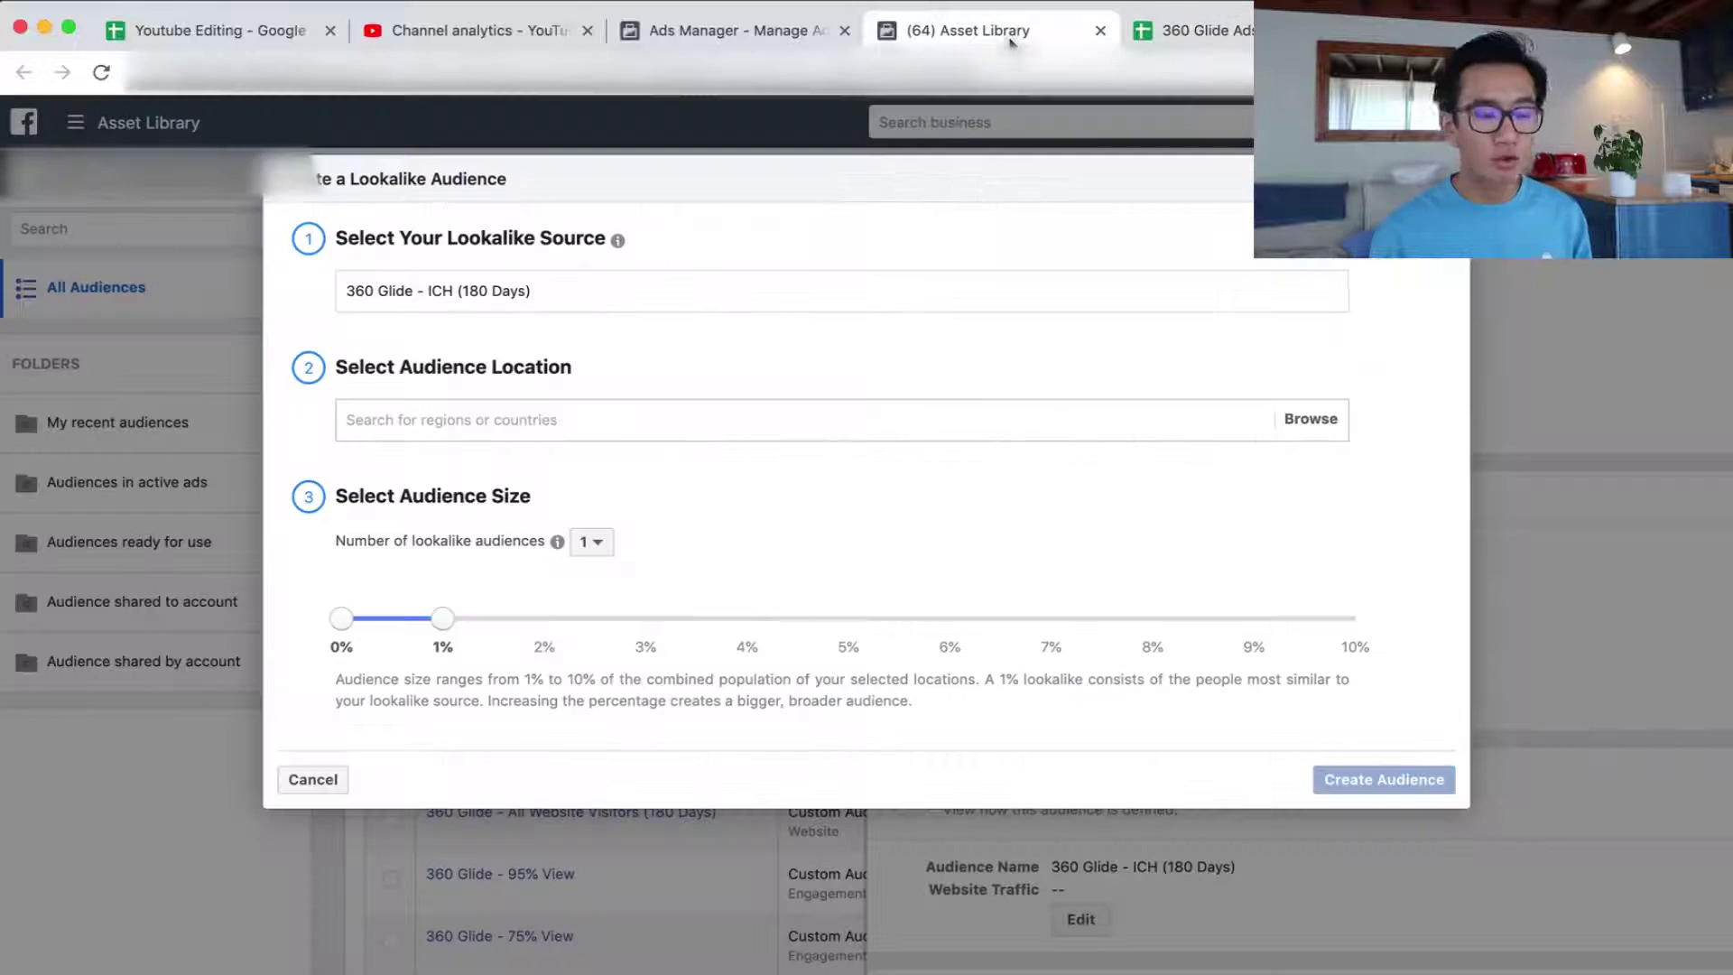
left_click(584, 420)
type("germ")
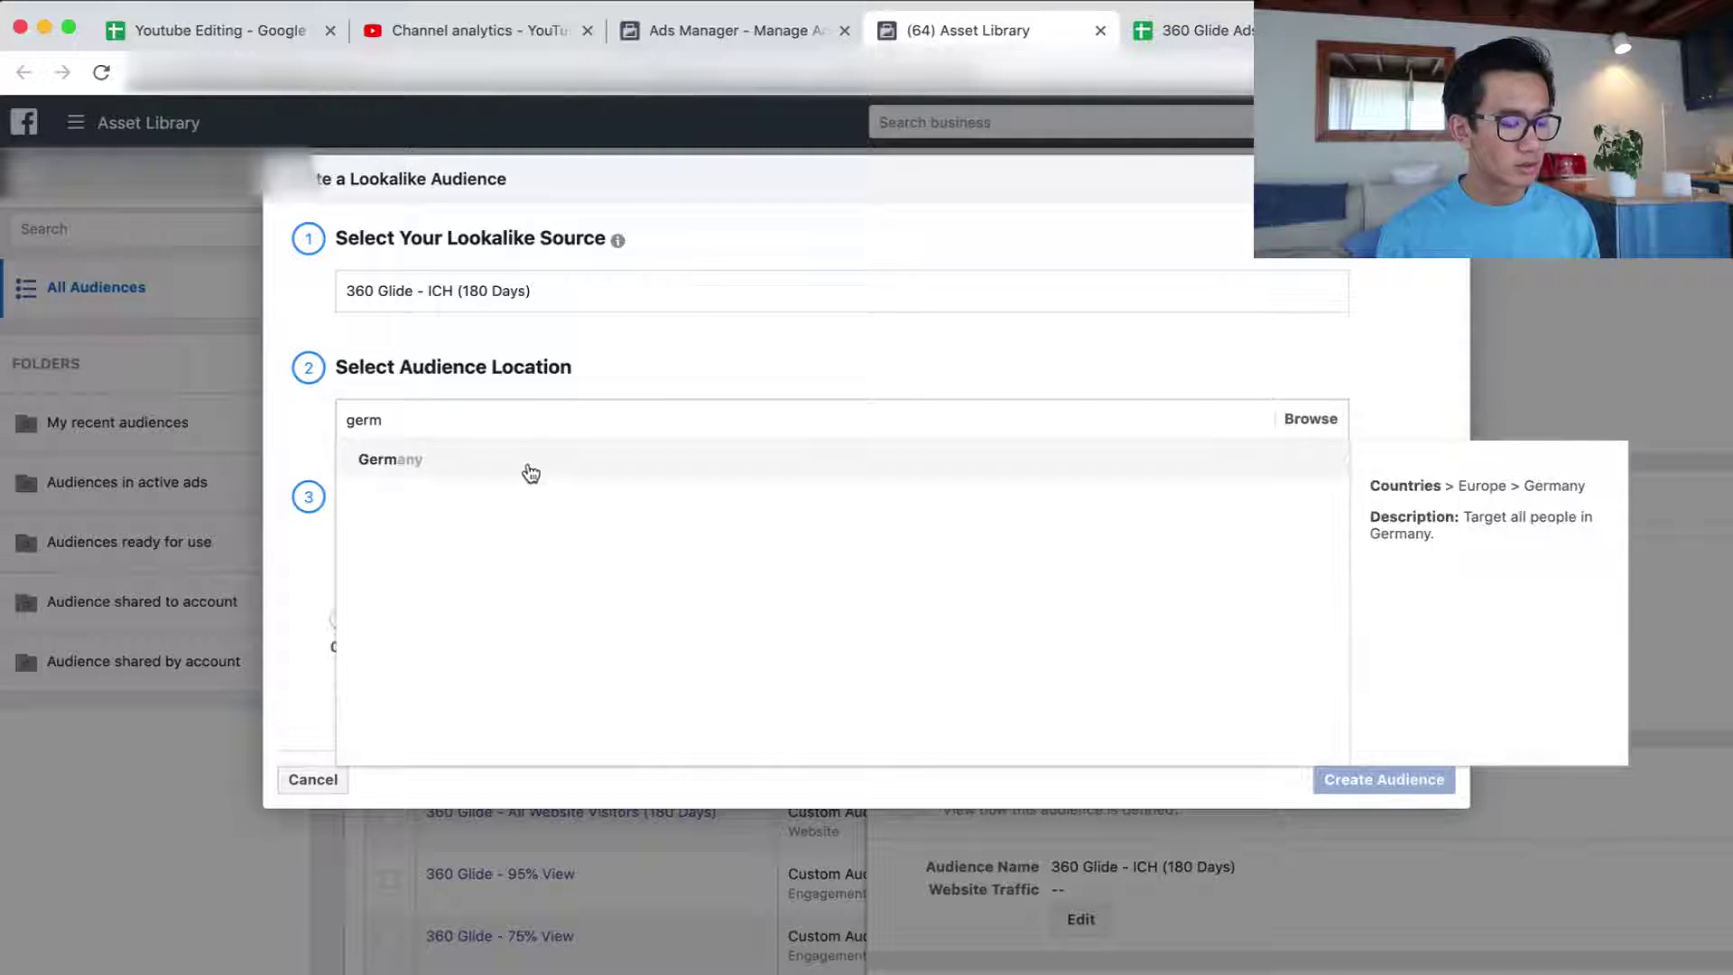
left_click(531, 473)
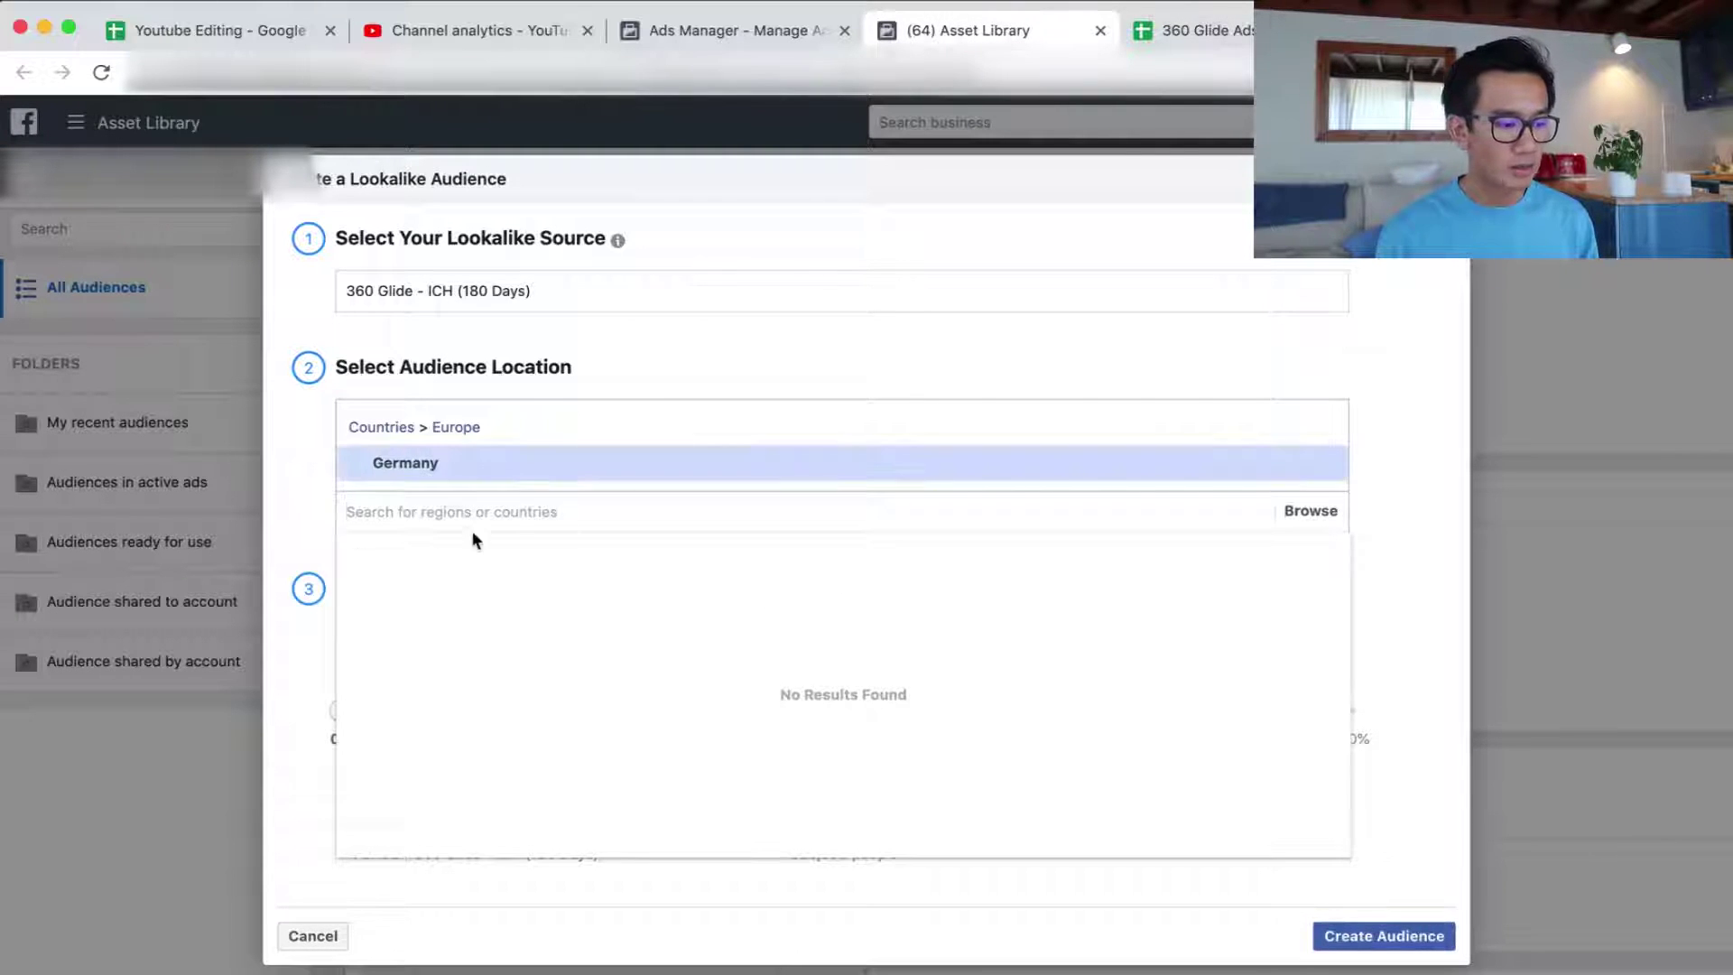
left_click(323, 506)
left_click_drag(449, 715, 1363, 702)
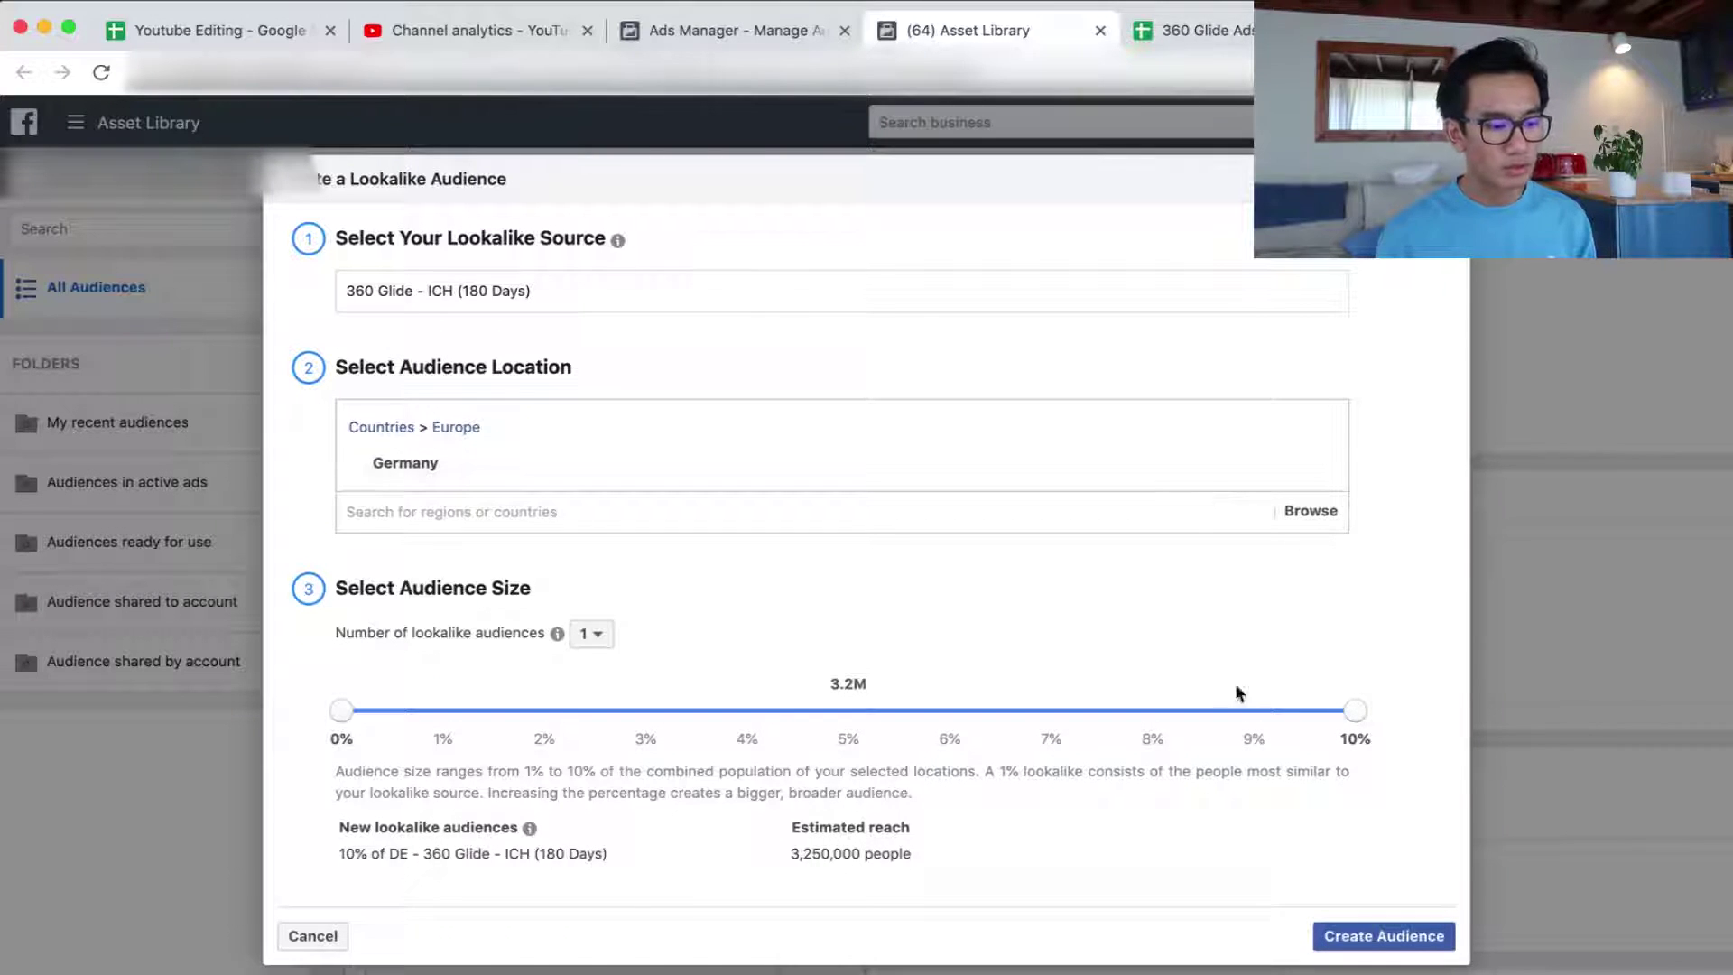
left_click(1349, 935)
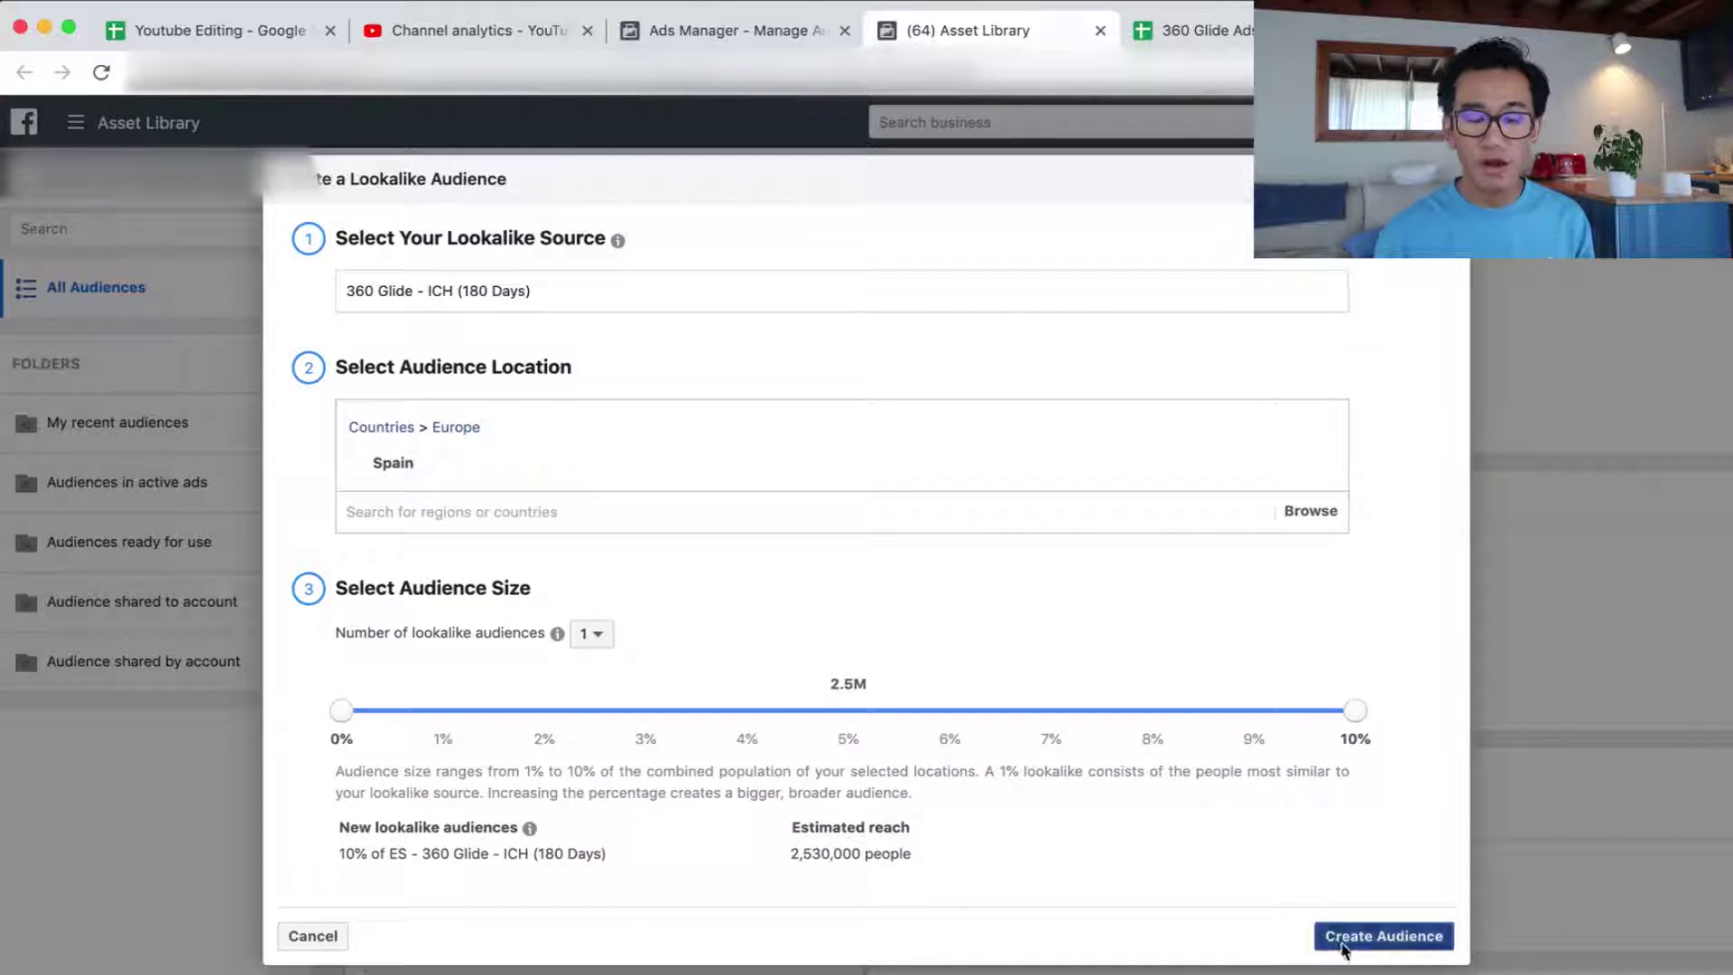
left_click(1354, 936)
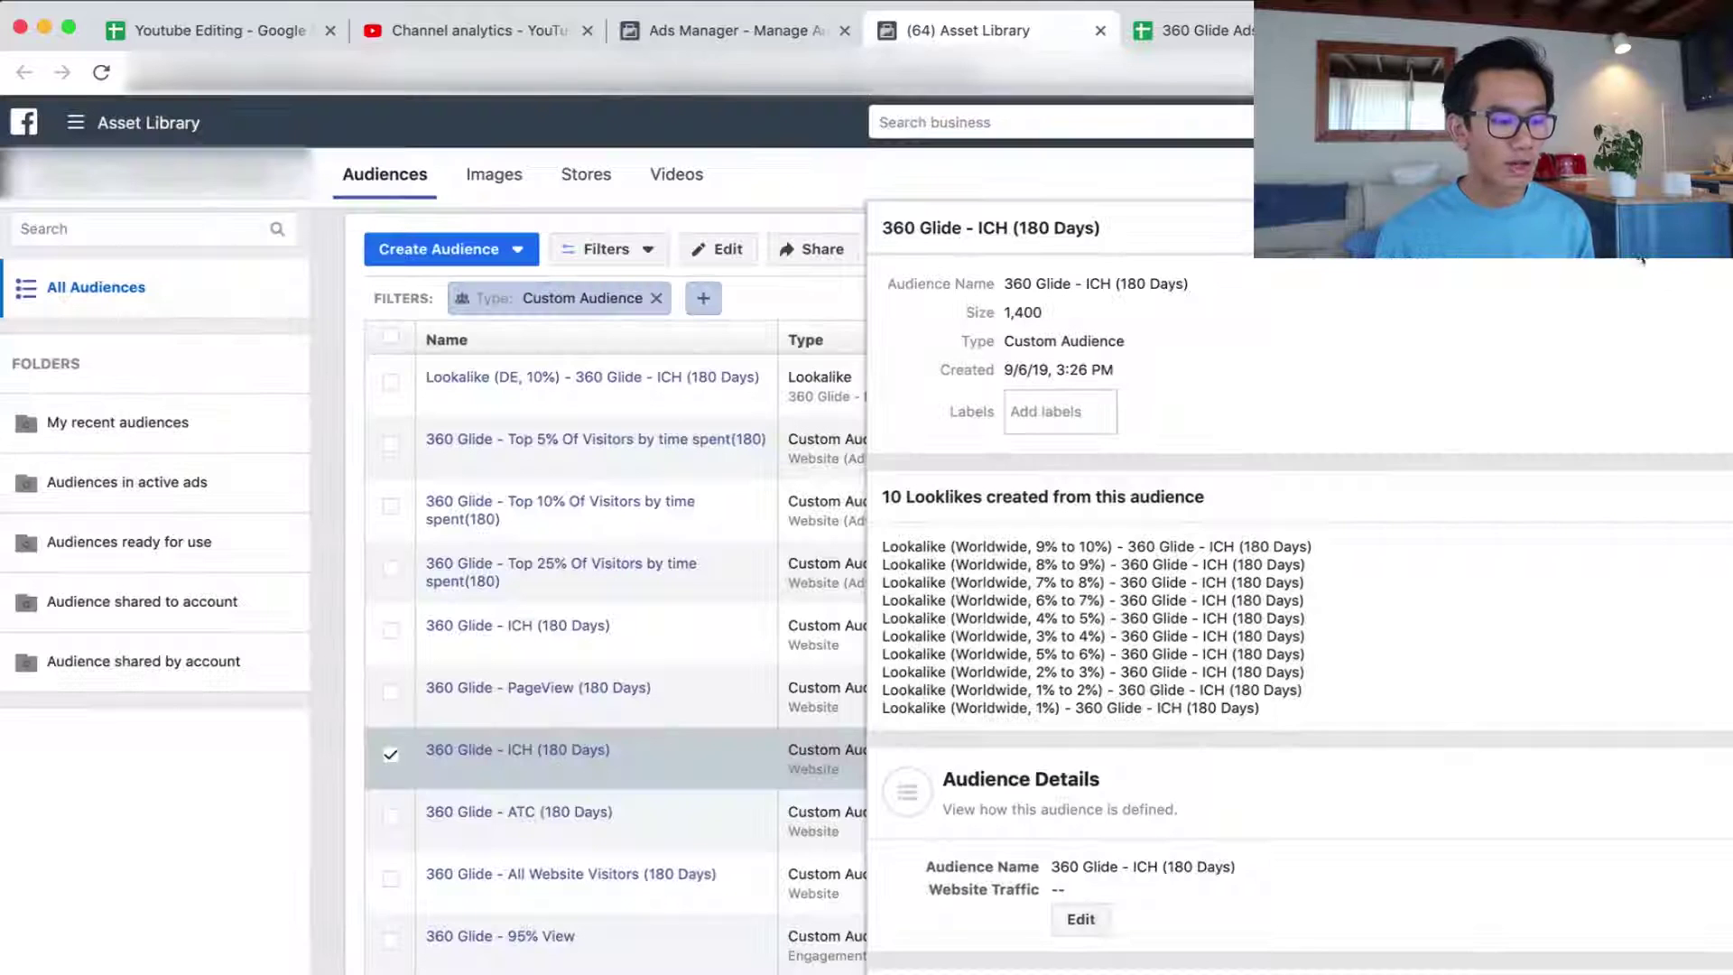
- Start a new lookalike audience from 360 Glide - ICH (180 Days), with Portugal as location and a size of 10%
left_click(1650, 229)
key("ctrl+Tab")
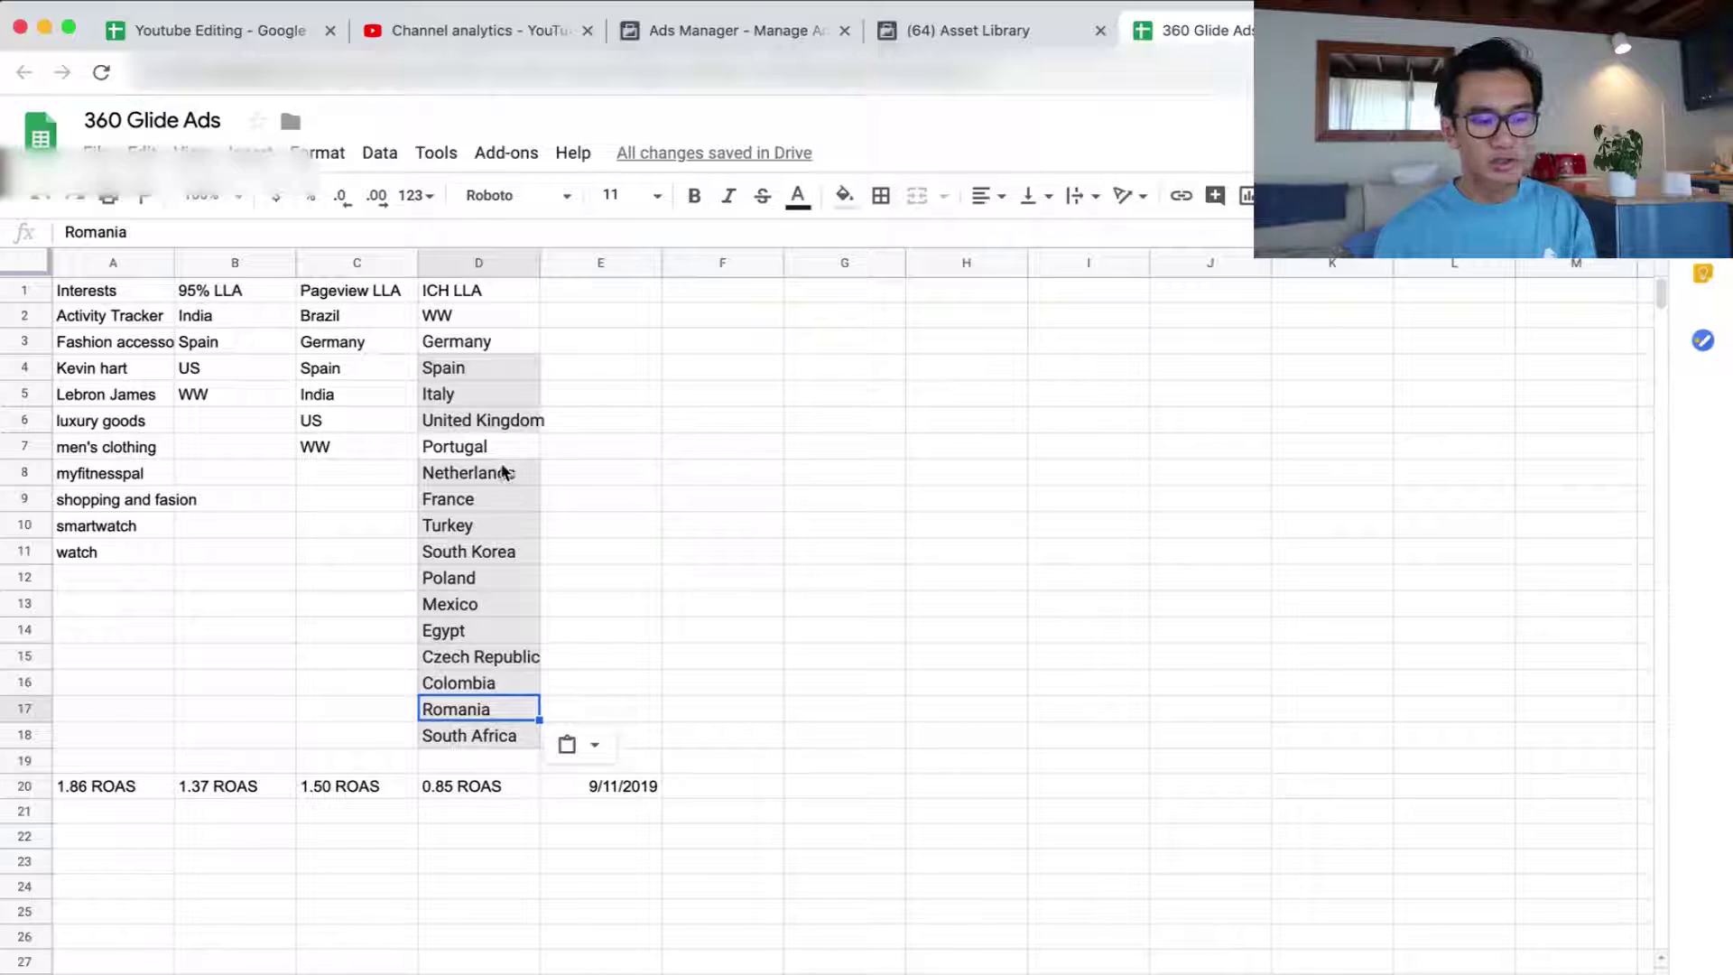
left_click(916, 27)
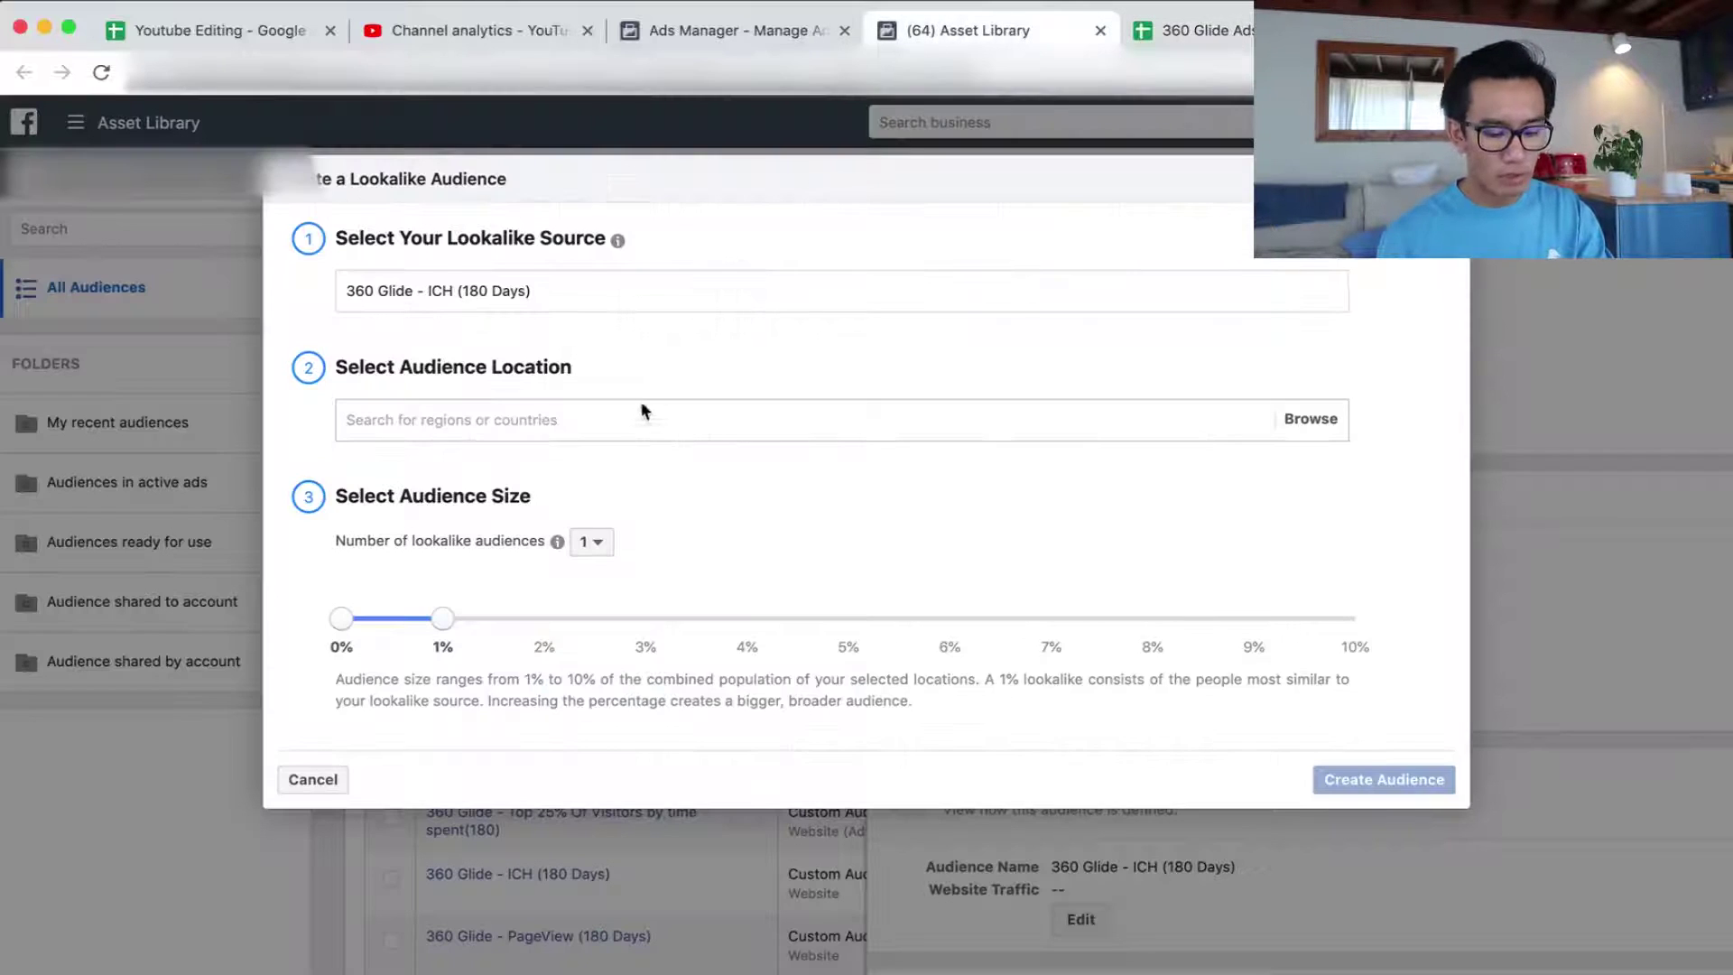
type("porta")
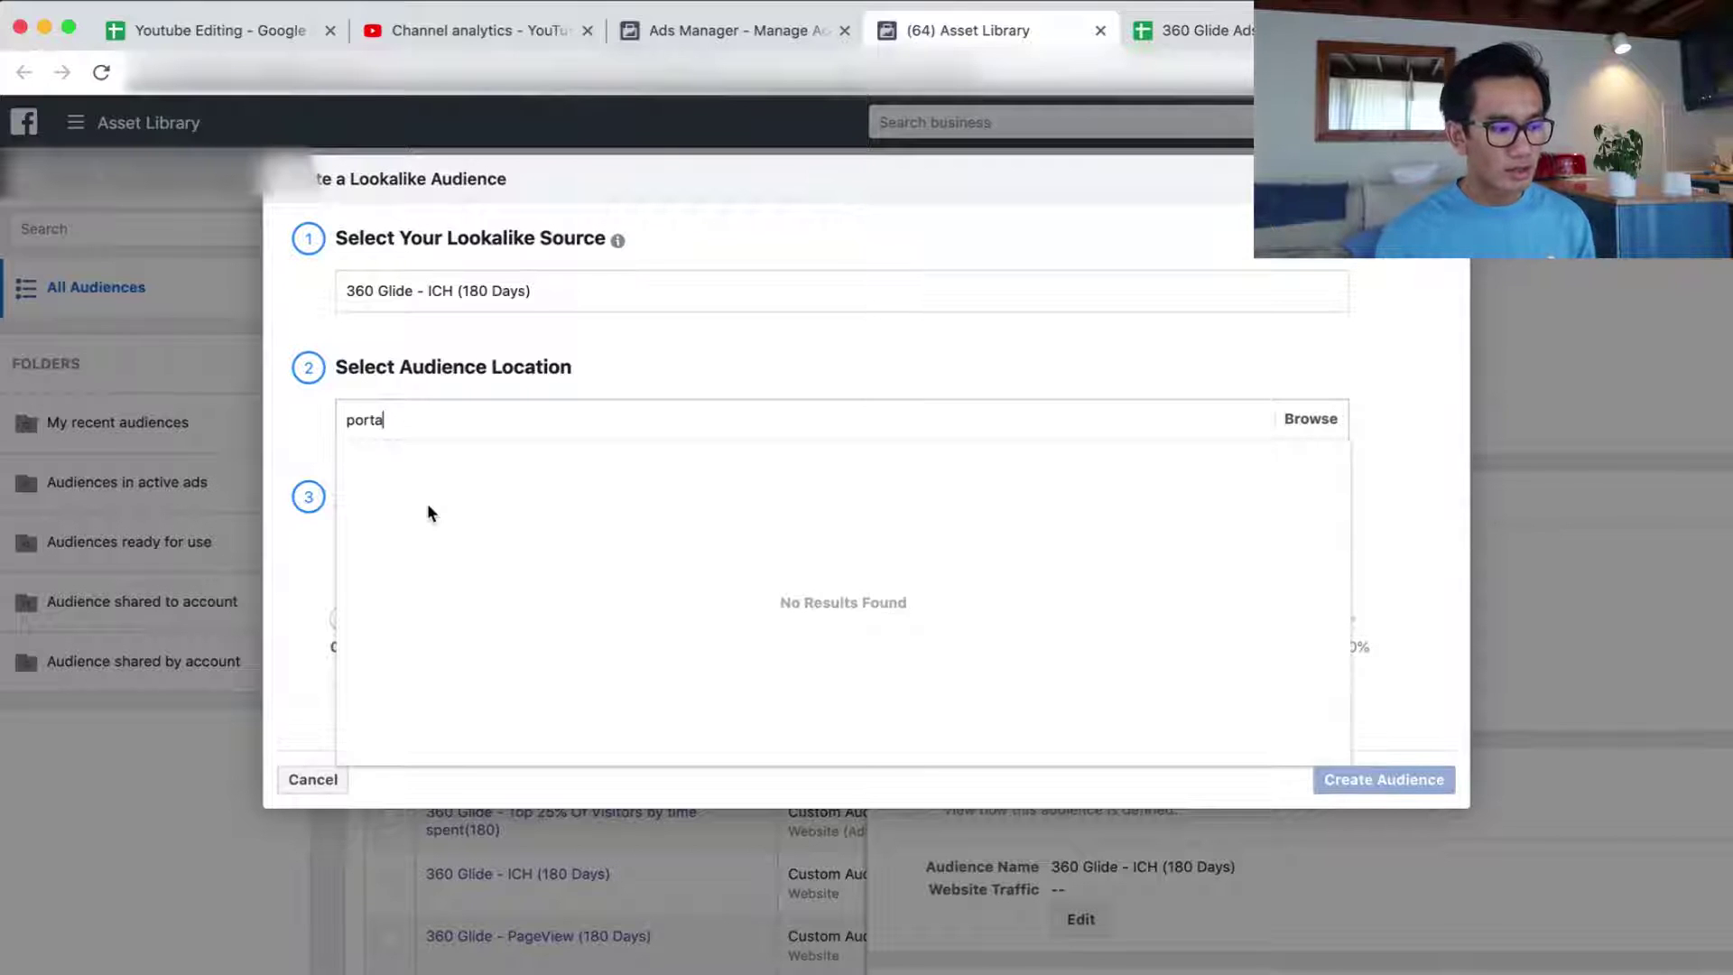
key("BackSpace")
key("BackSpace")
key("ctrl+Tab")
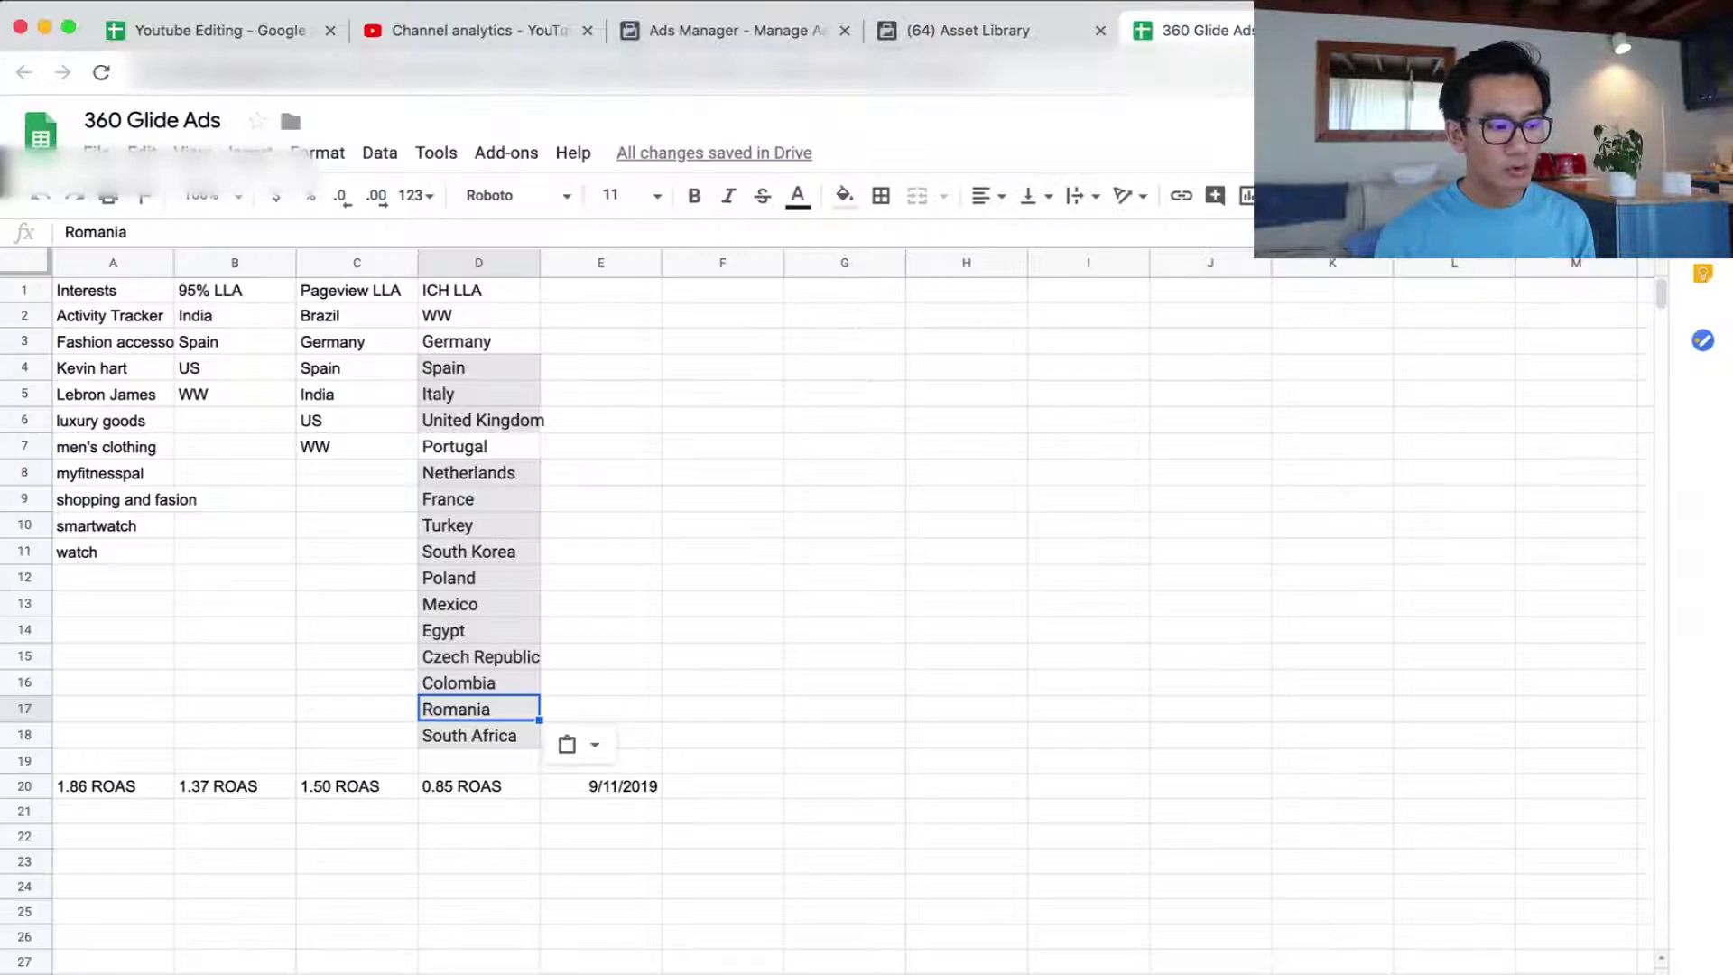
key("ctrl+shift+Tab")
key("Return")
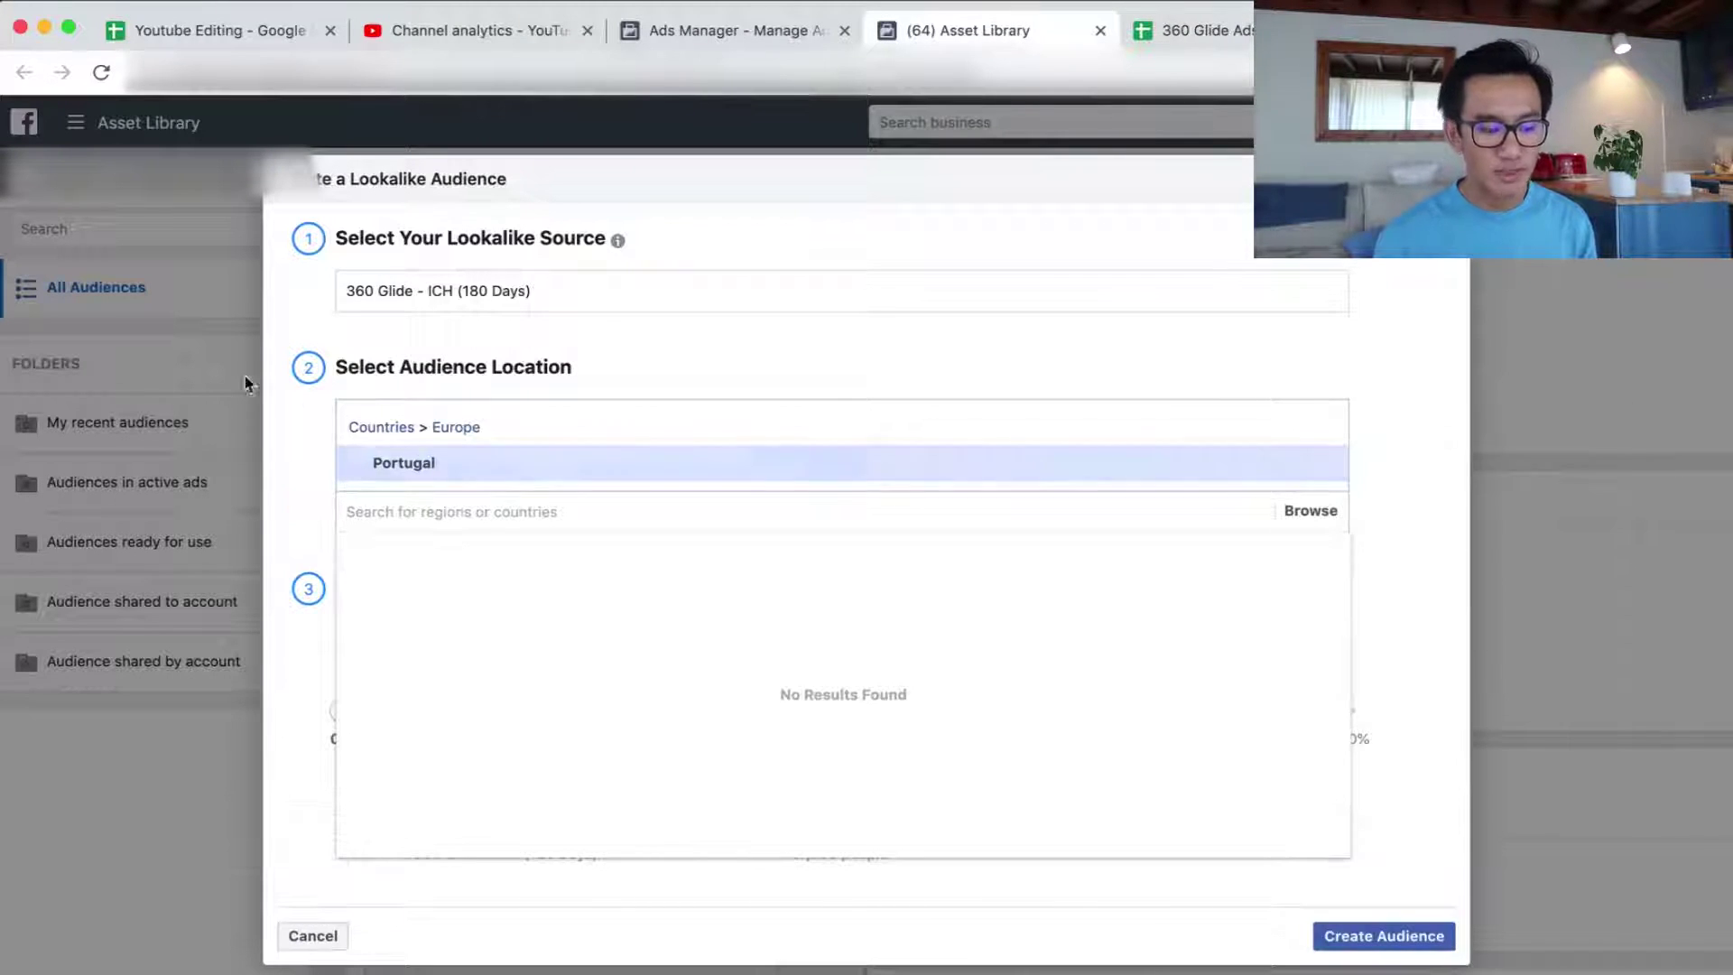
left_click(302, 475)
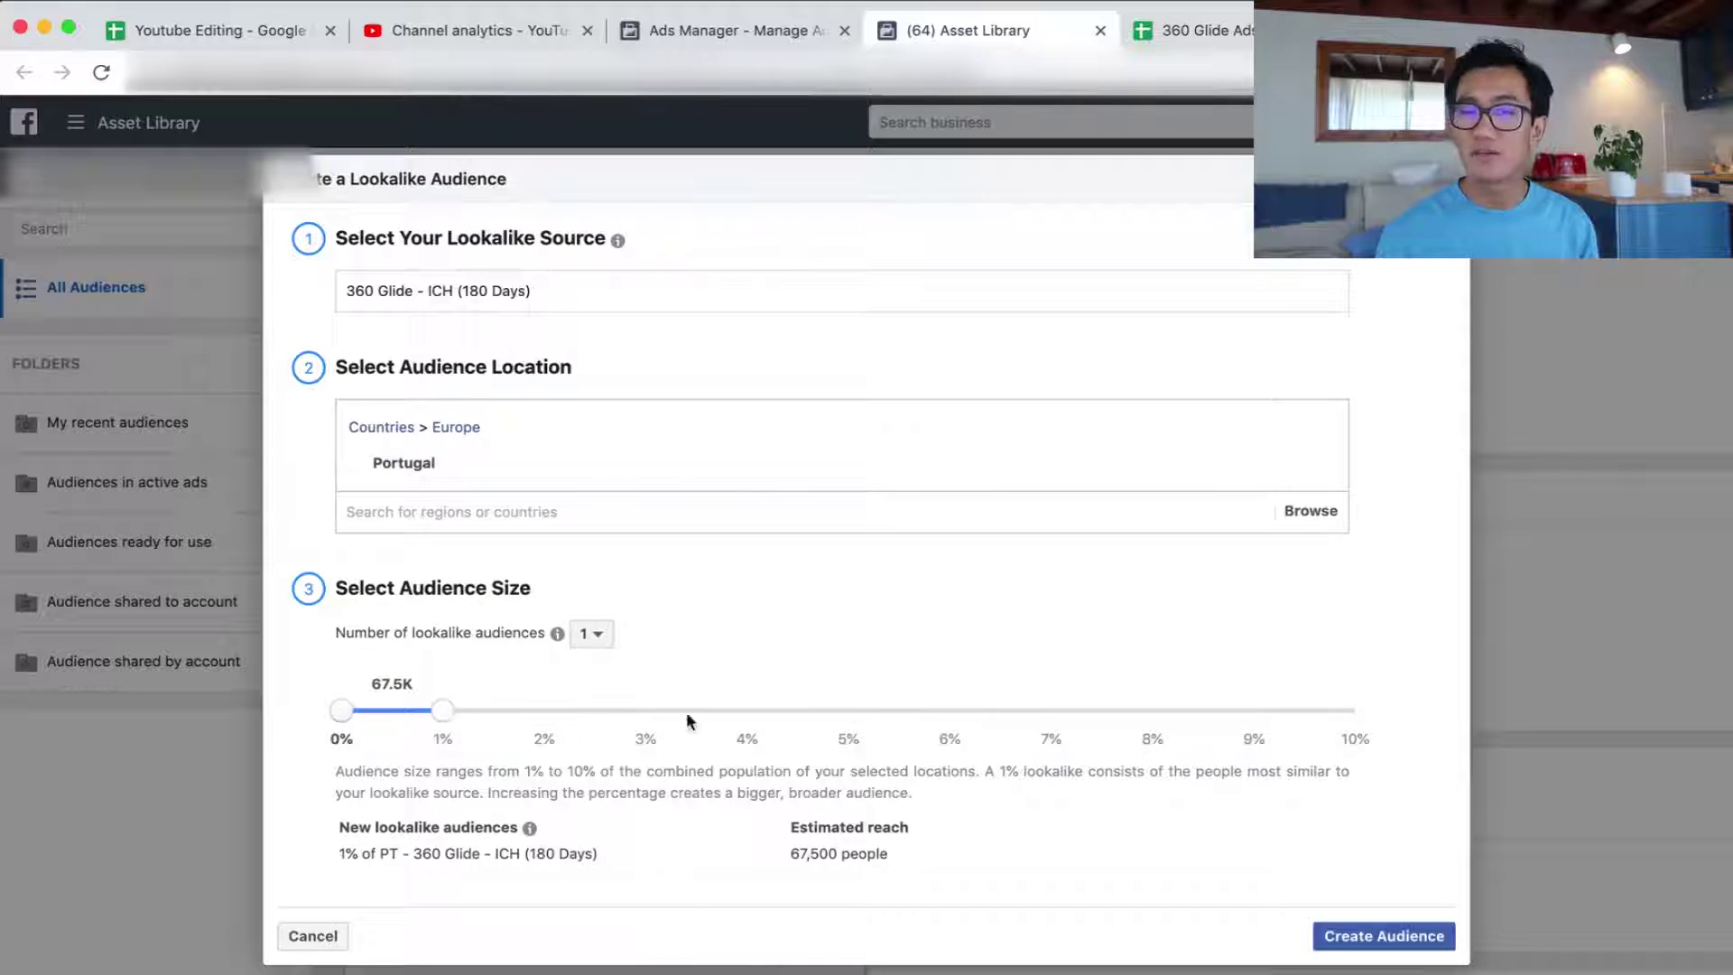
left_click_drag(688, 715, 1415, 753)
- Add Netherlands and France from the sheet's ICH LLA list to the lookalike's locations beside Portugal
key("ctrl+Tab")
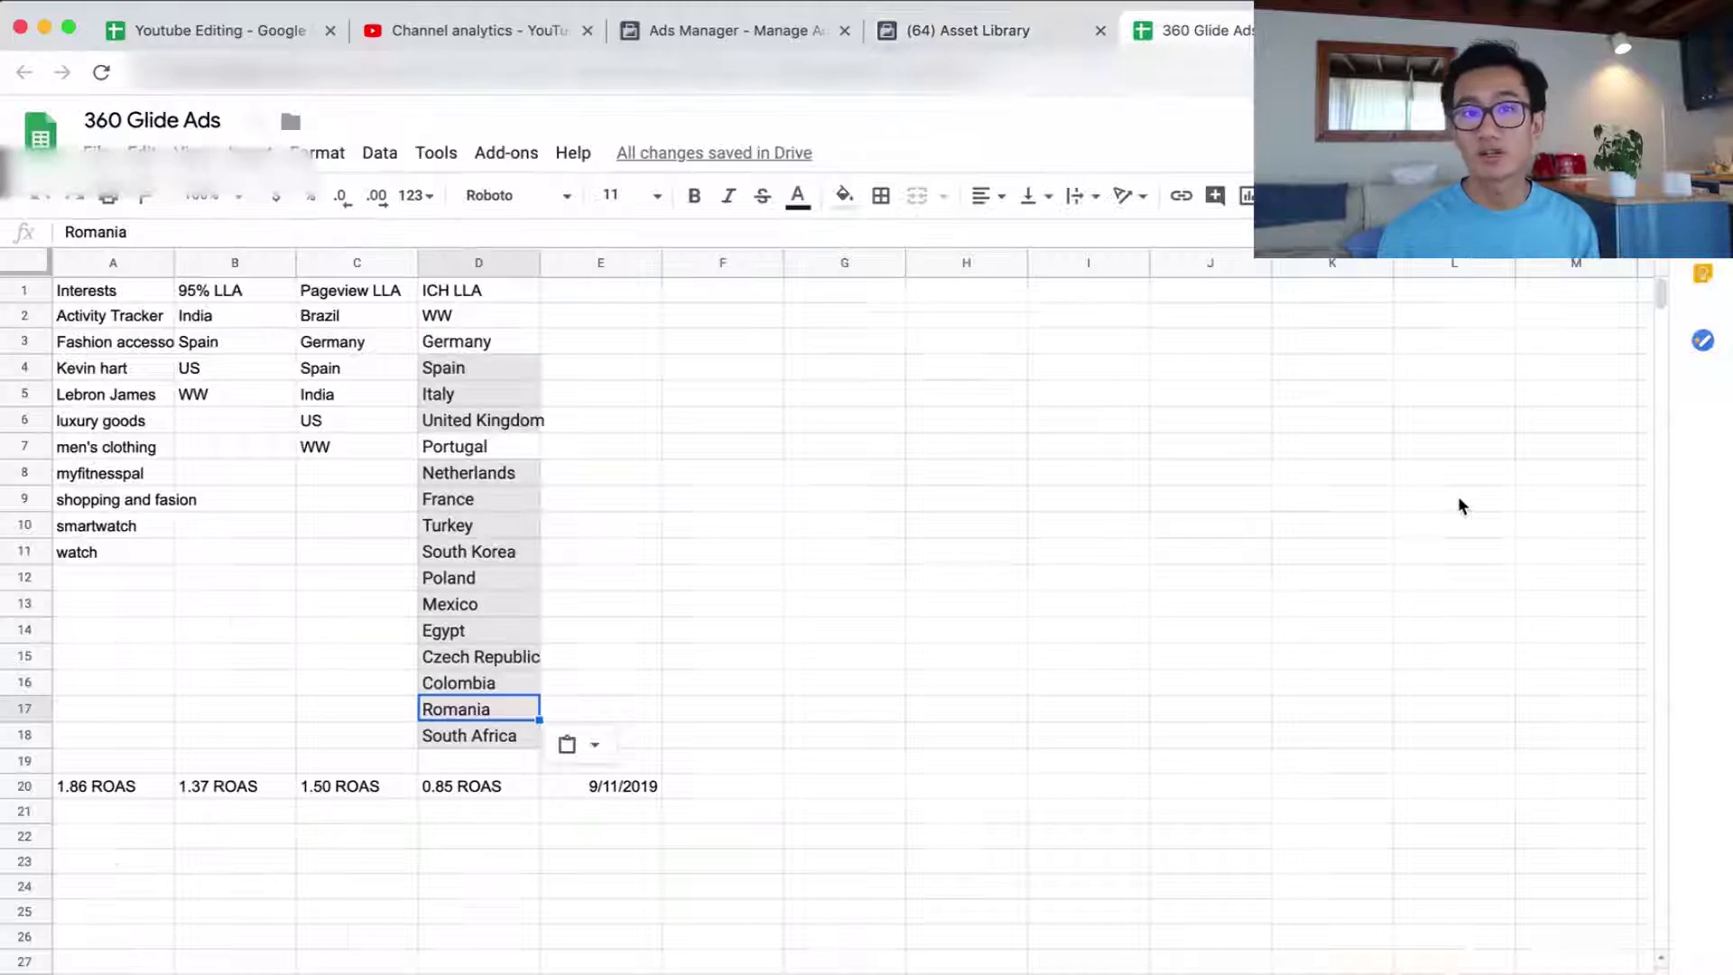
key("ctrl+shift+Tab")
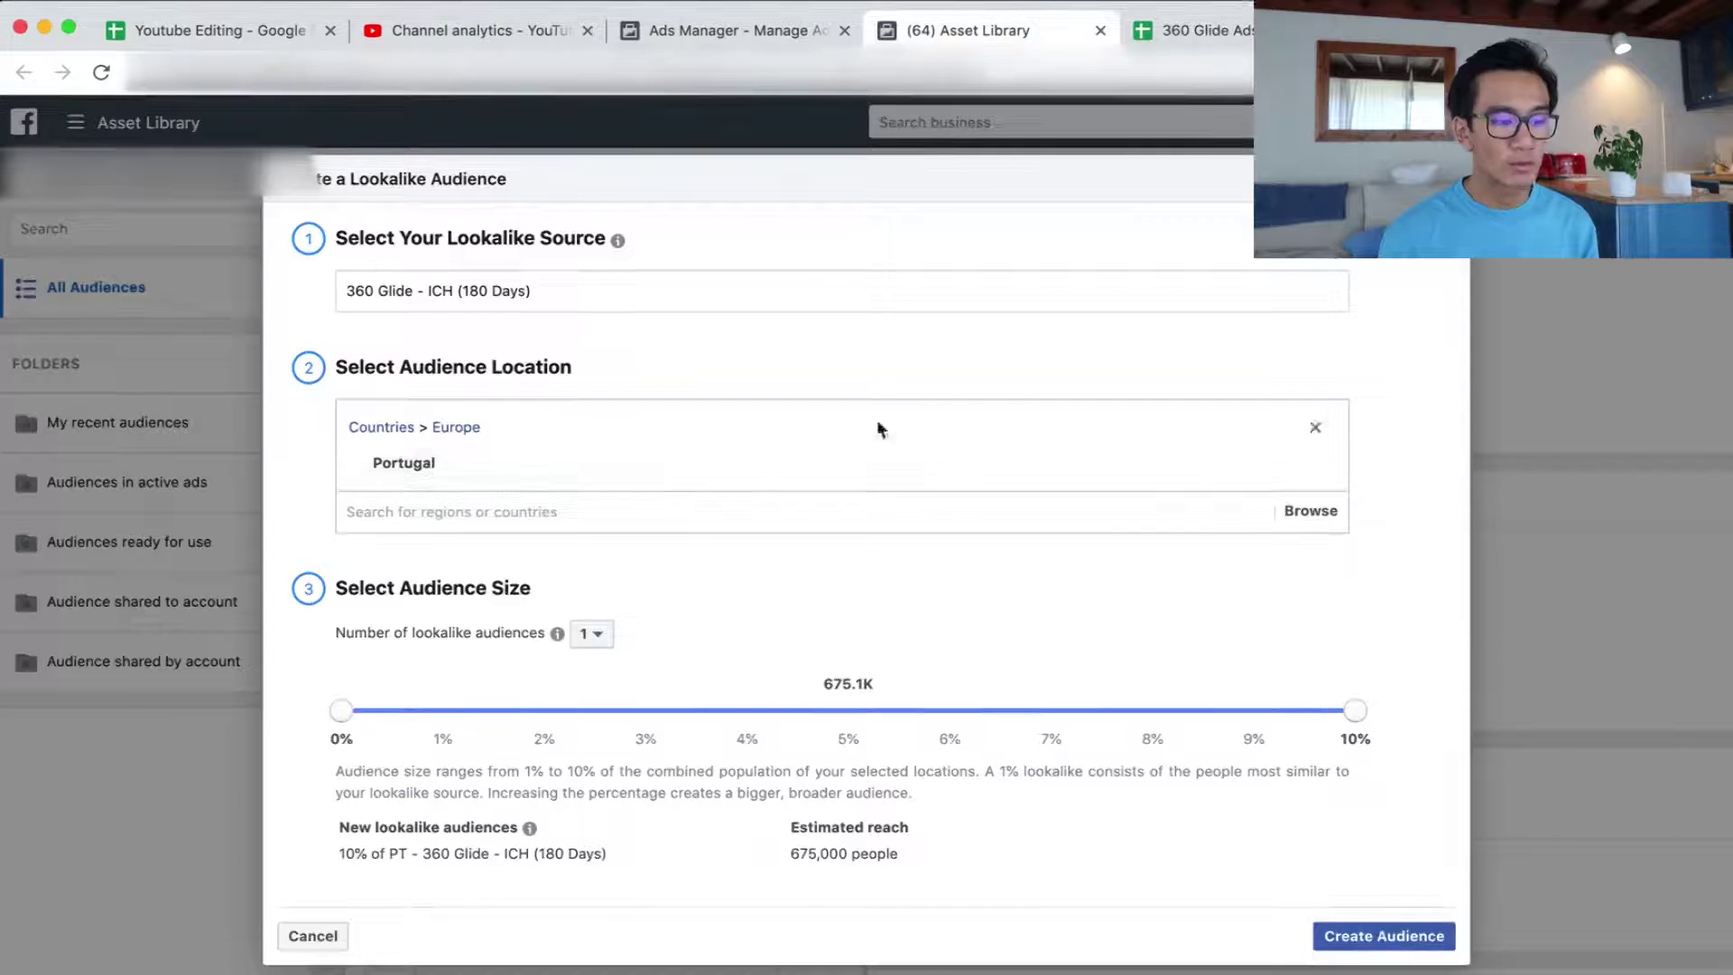
left_click(672, 509)
type("neth")
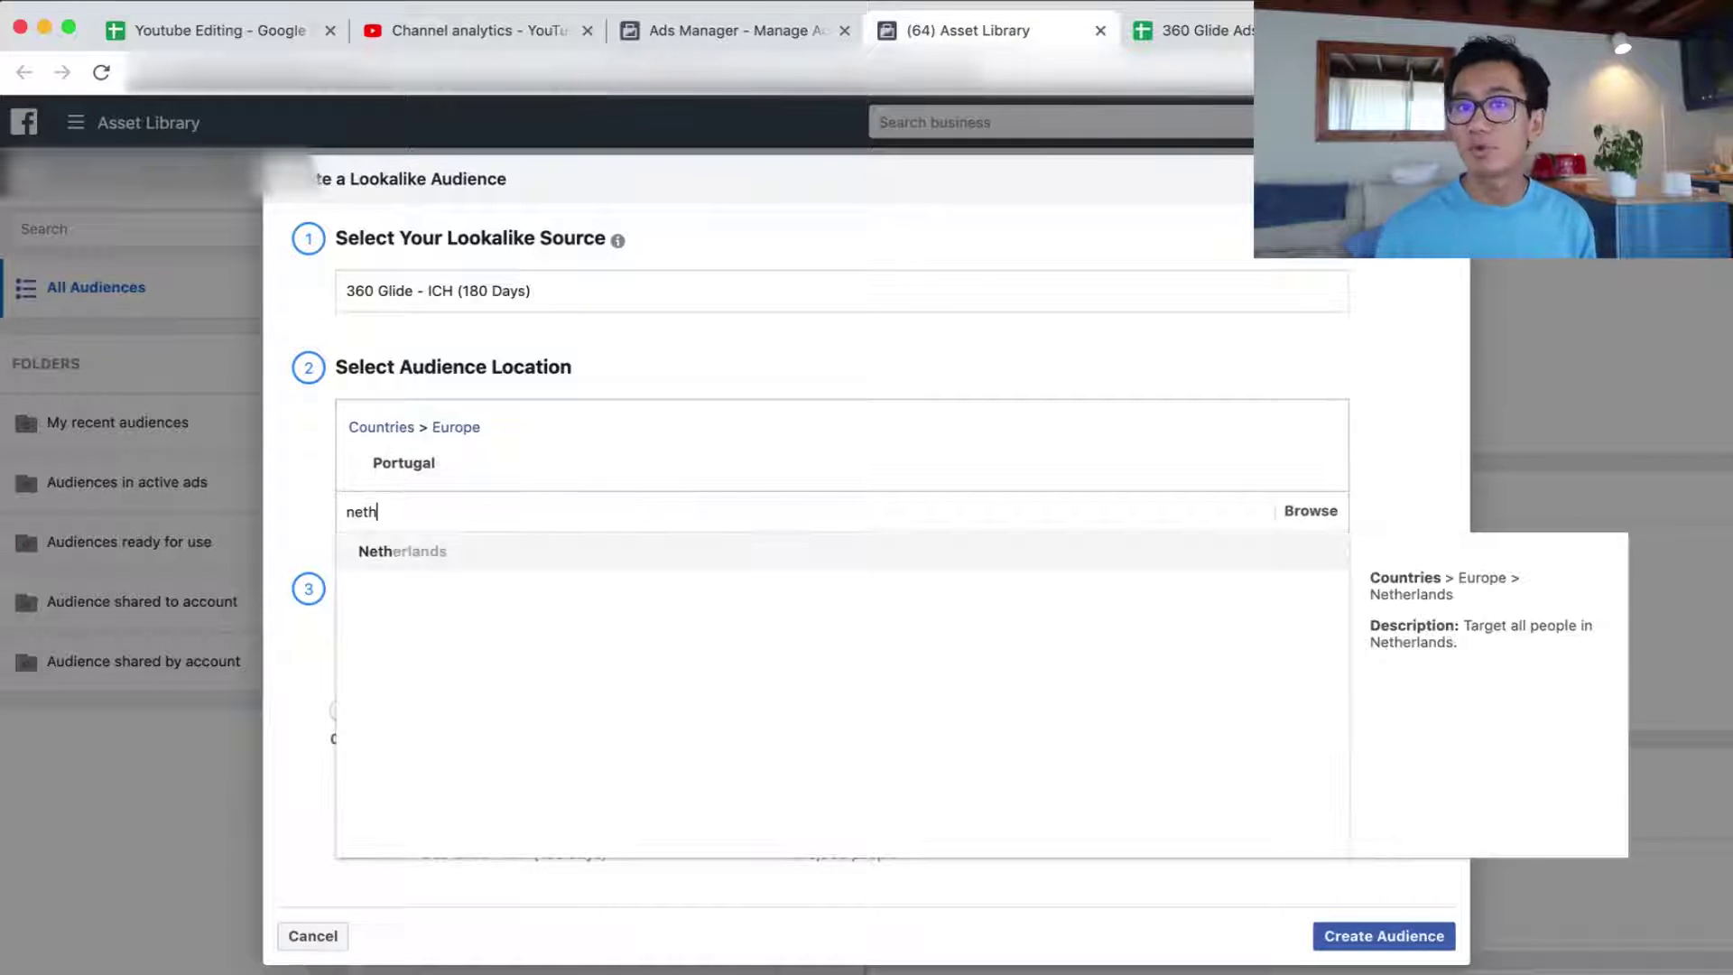
left_click(606, 552)
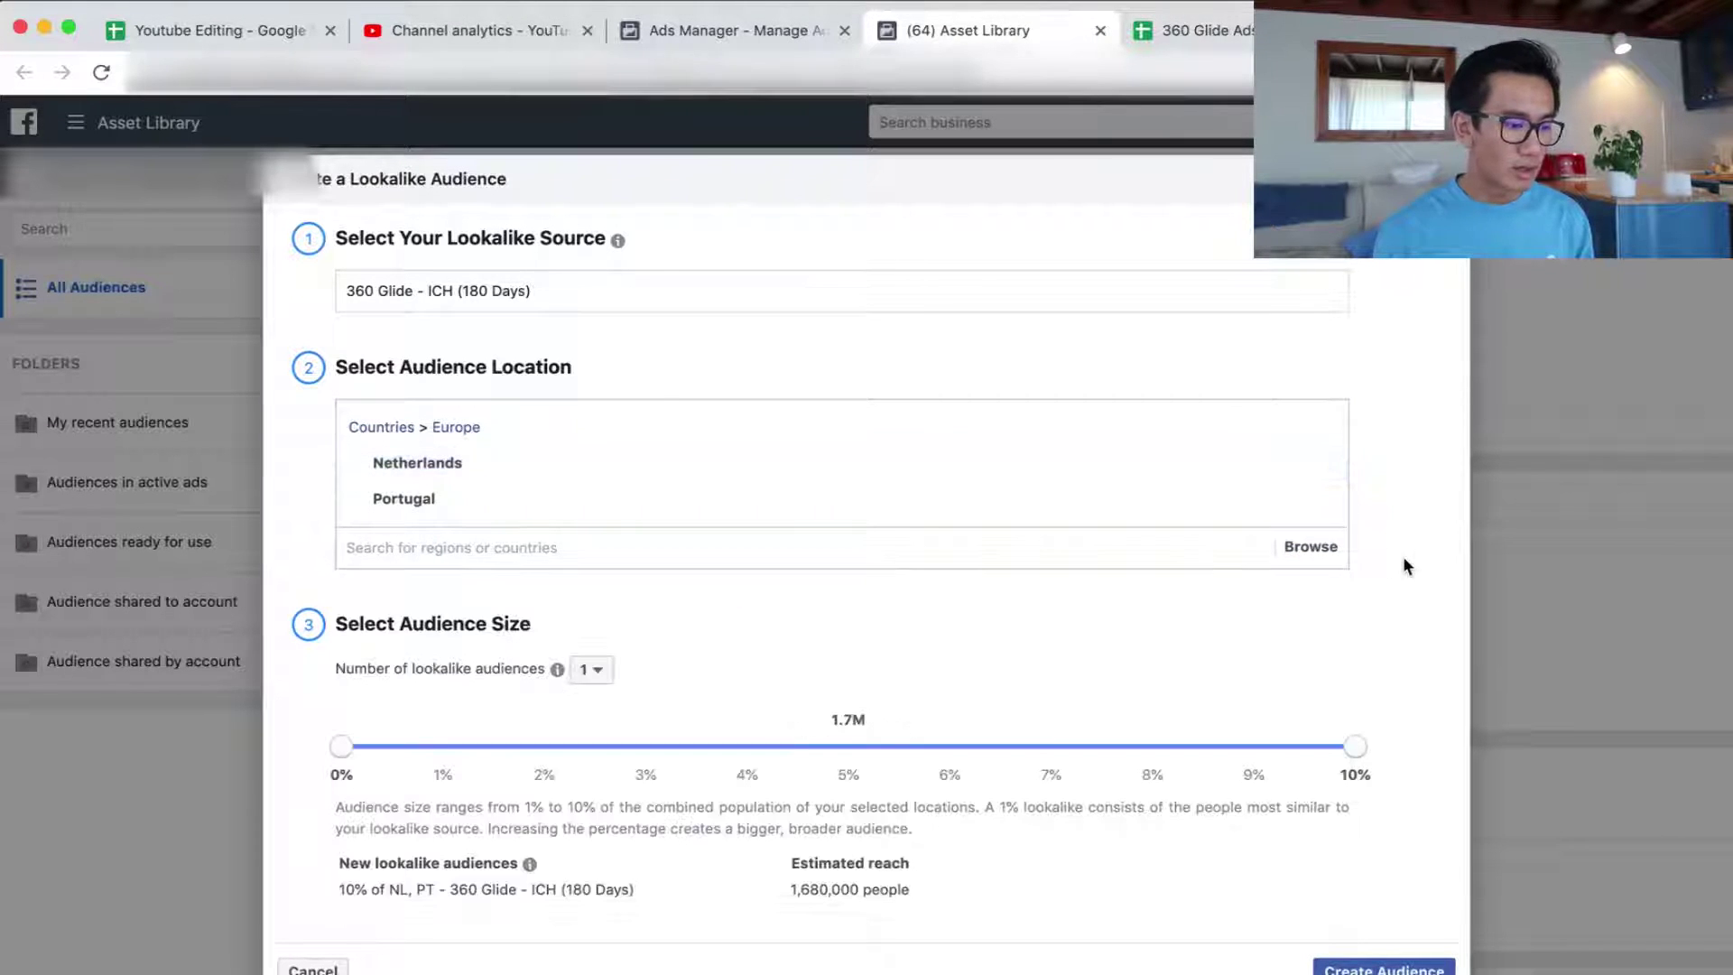
left_click(1210, 30)
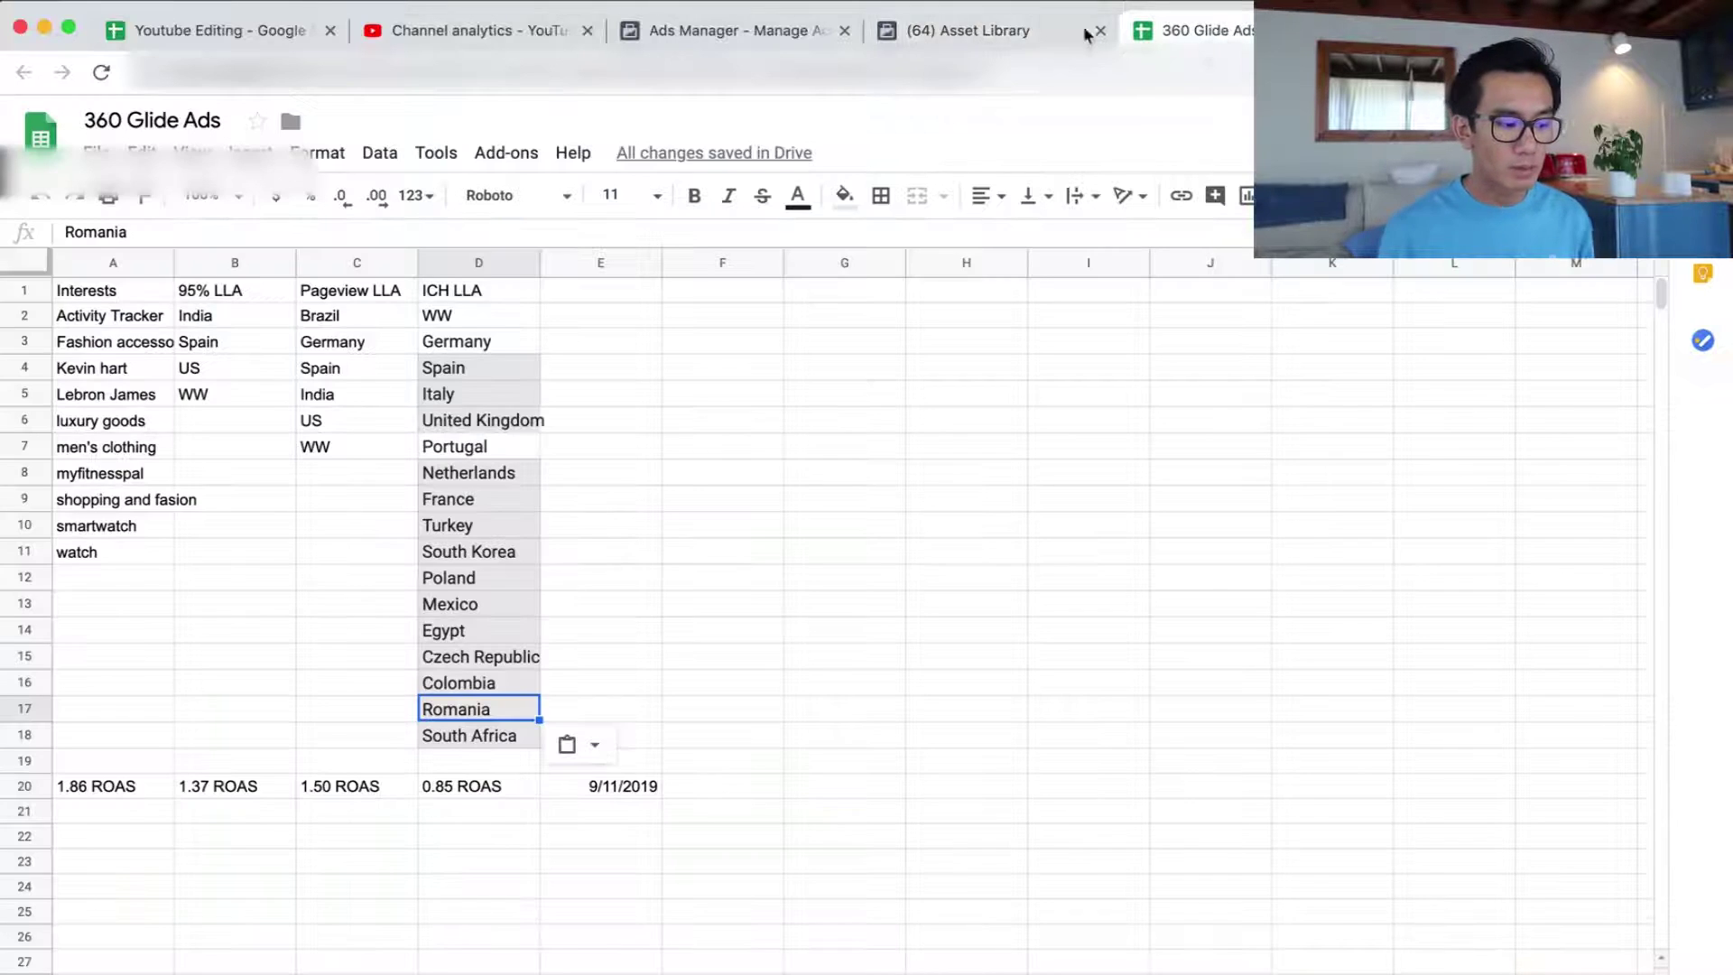
left_click(1000, 35)
left_click(514, 545)
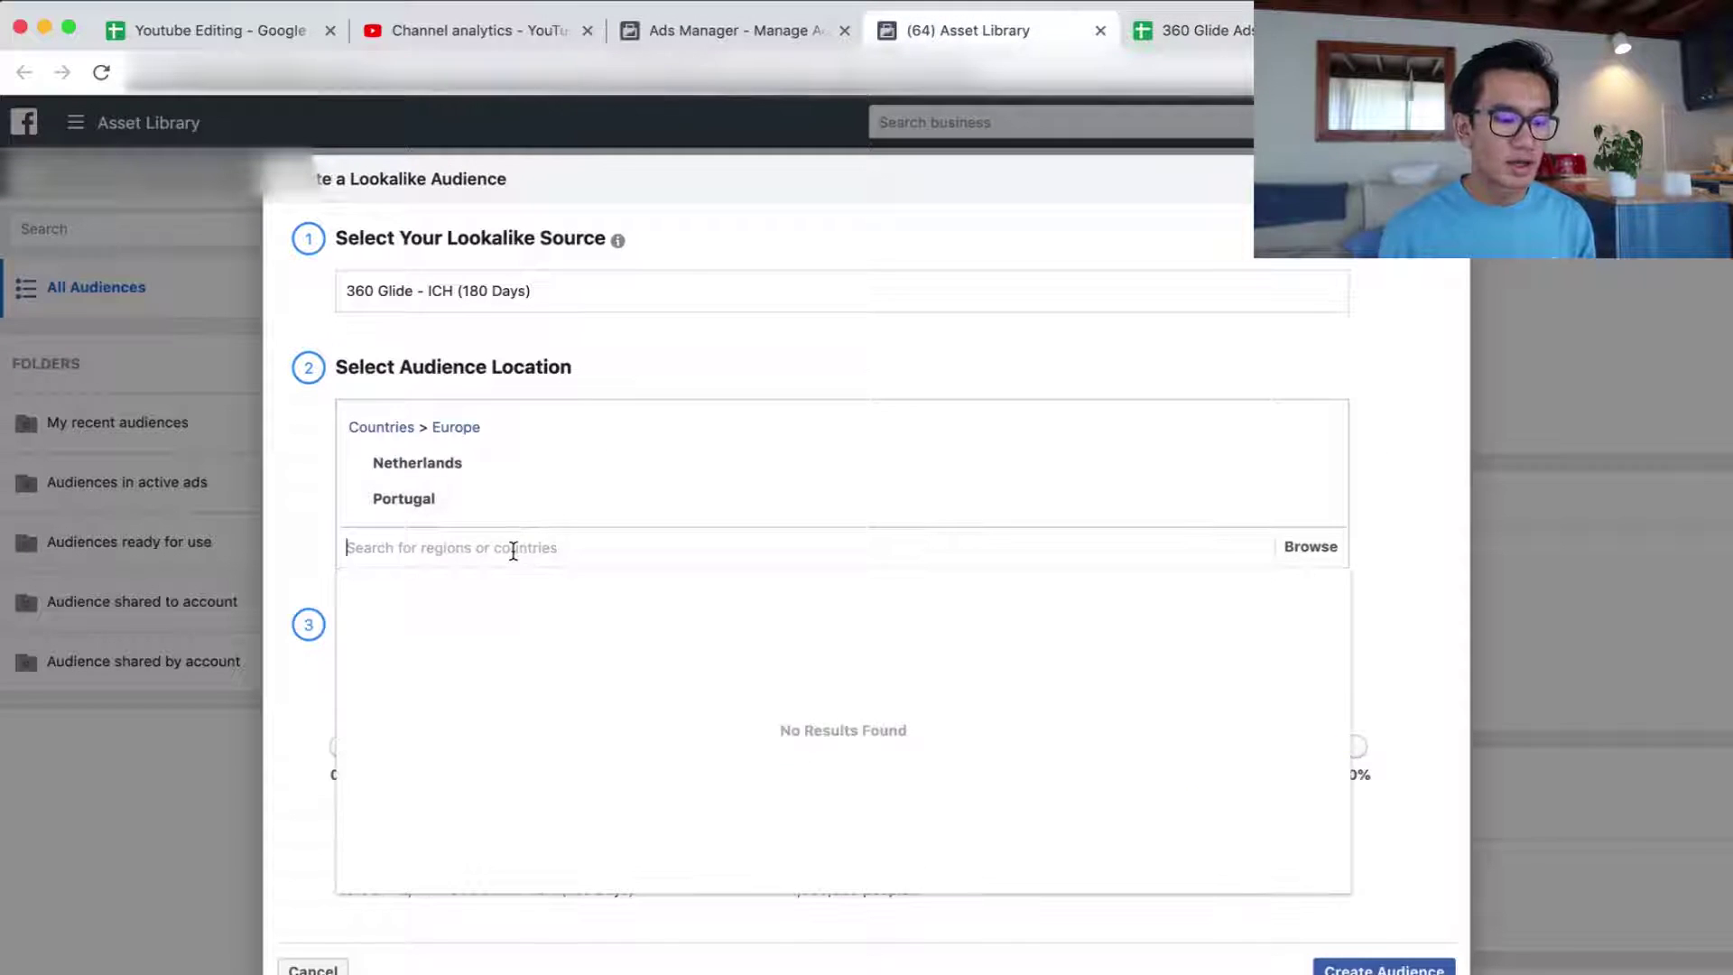
type("fra")
left_click(506, 592)
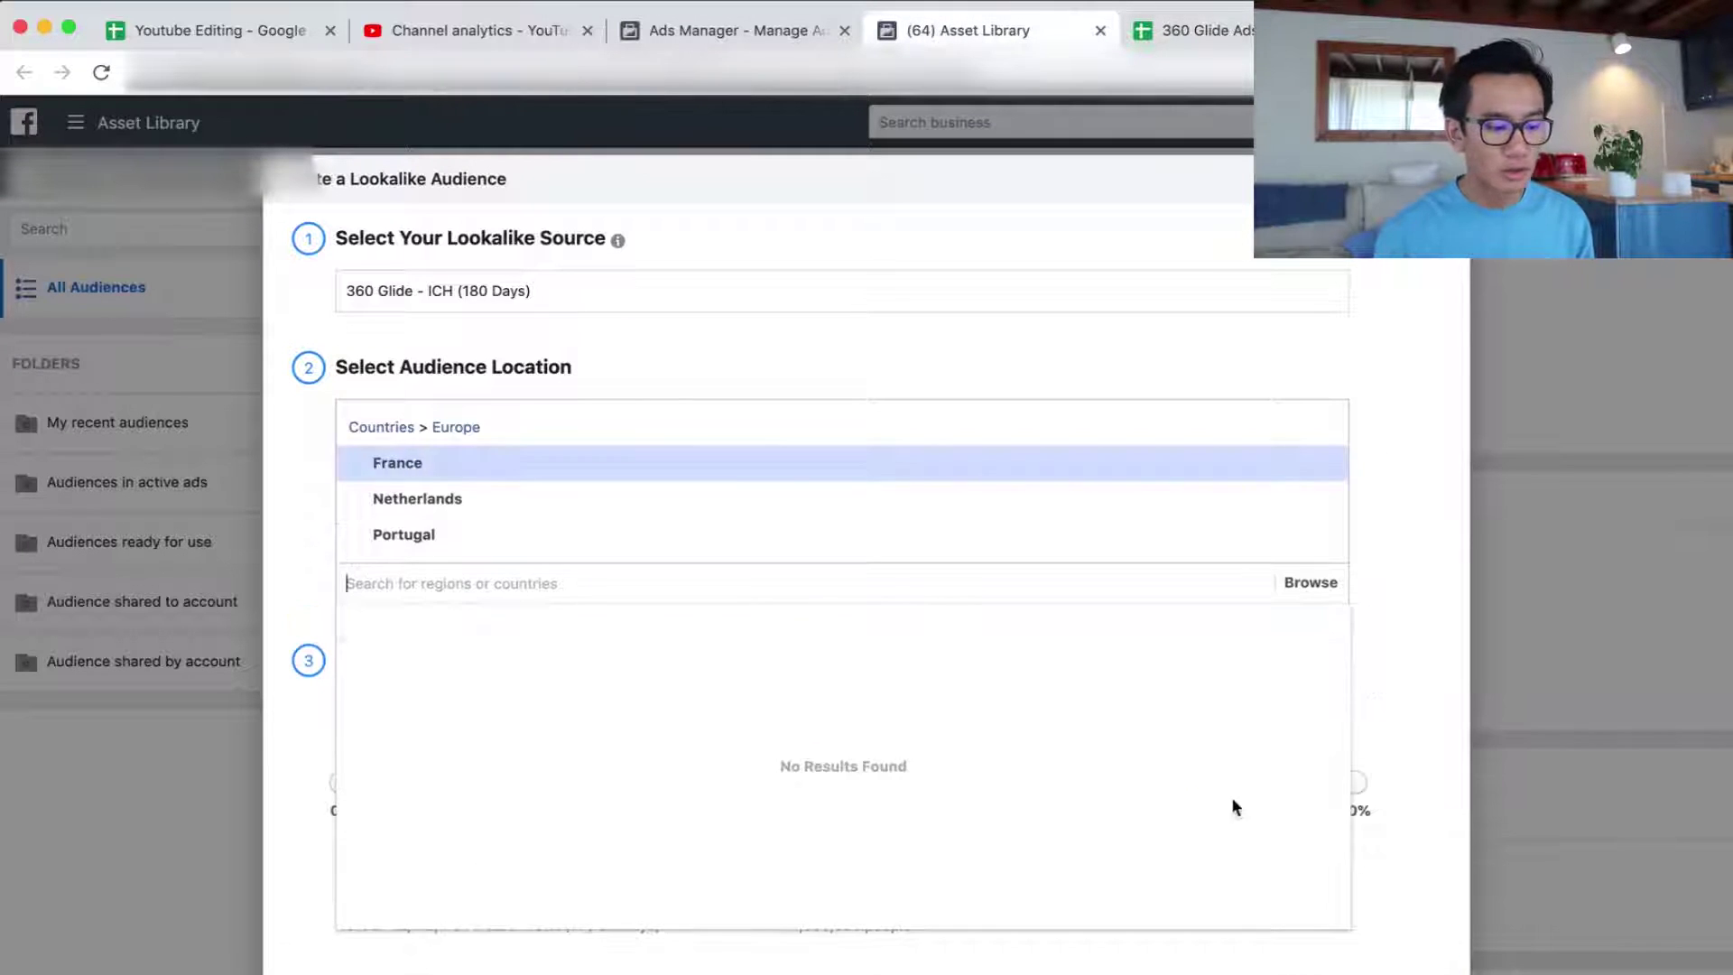
left_click(1466, 634)
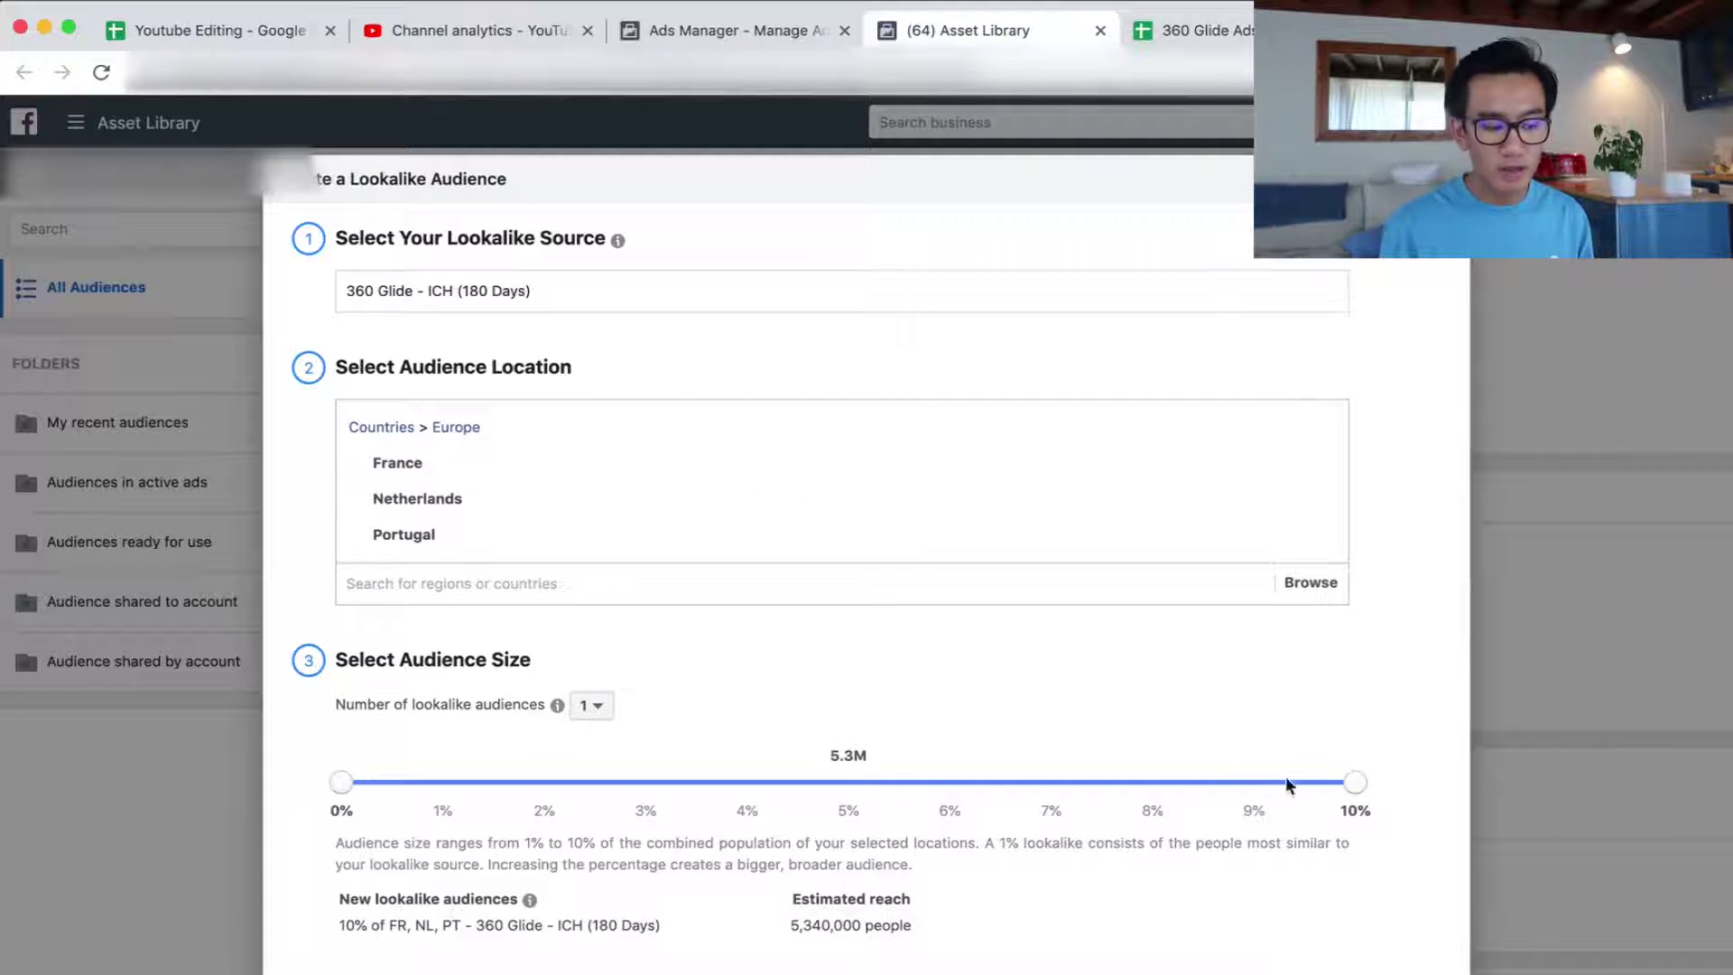
- Split the France, Netherlands and Portugal lookalike into two audiences, 0–5% and 5–10%, and create them
left_click_drag(1355, 783, 832, 781)
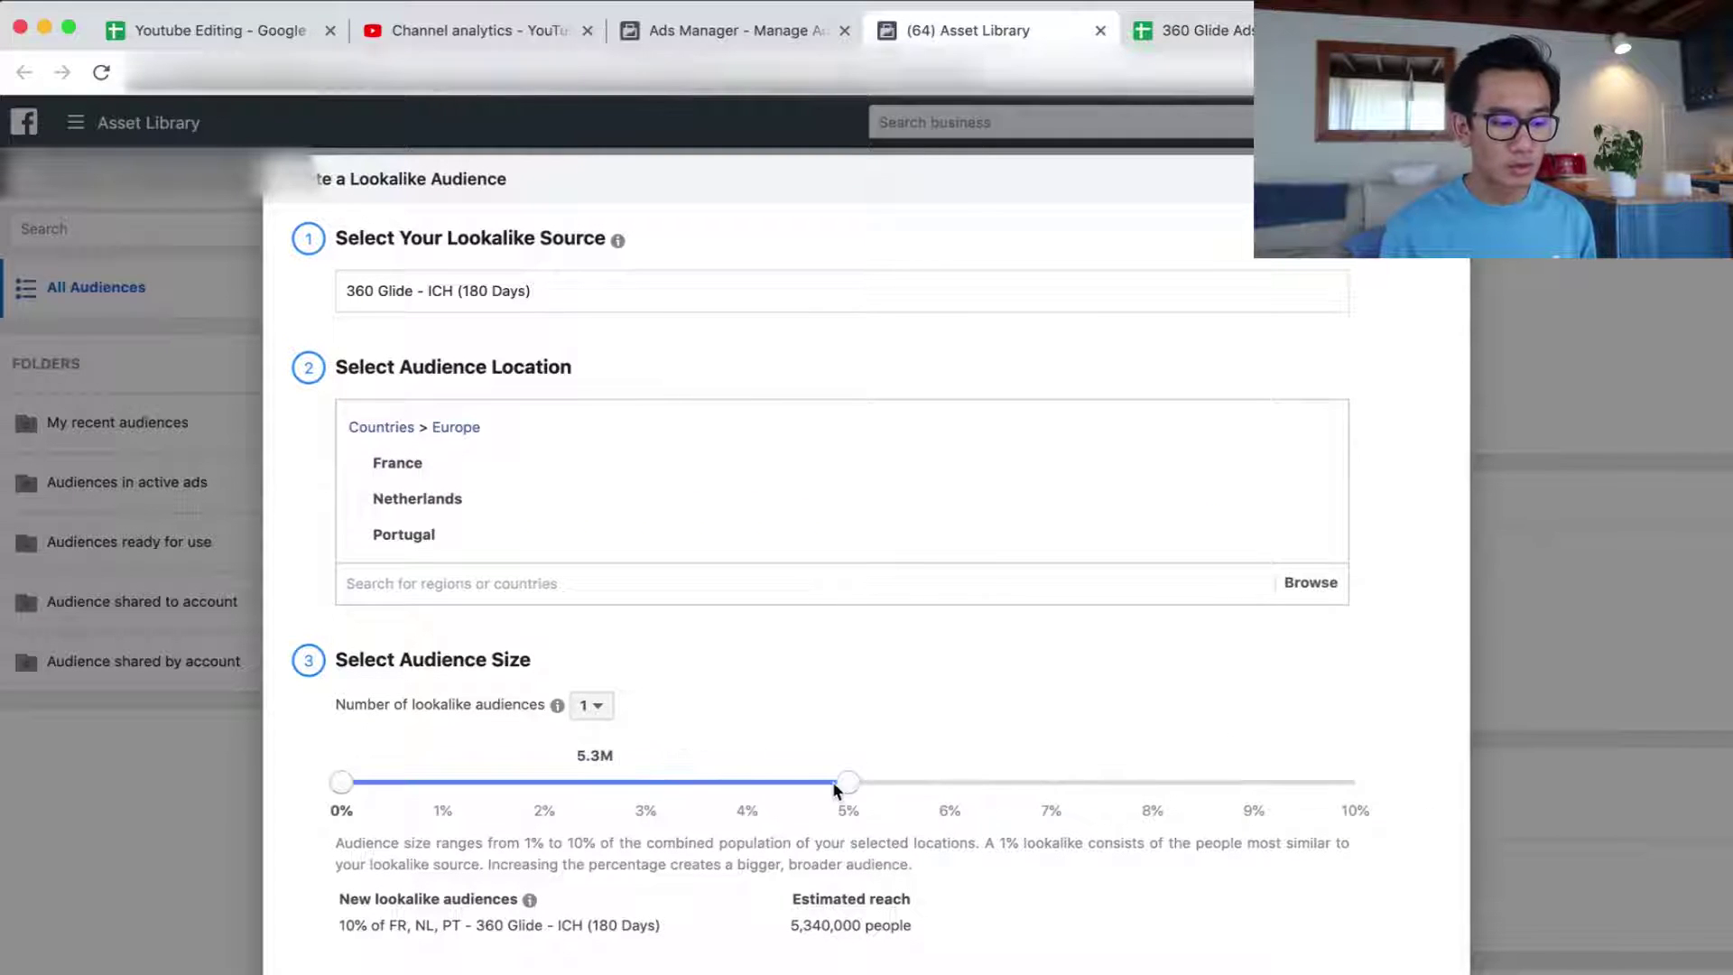
left_click(607, 706)
left_click(603, 770)
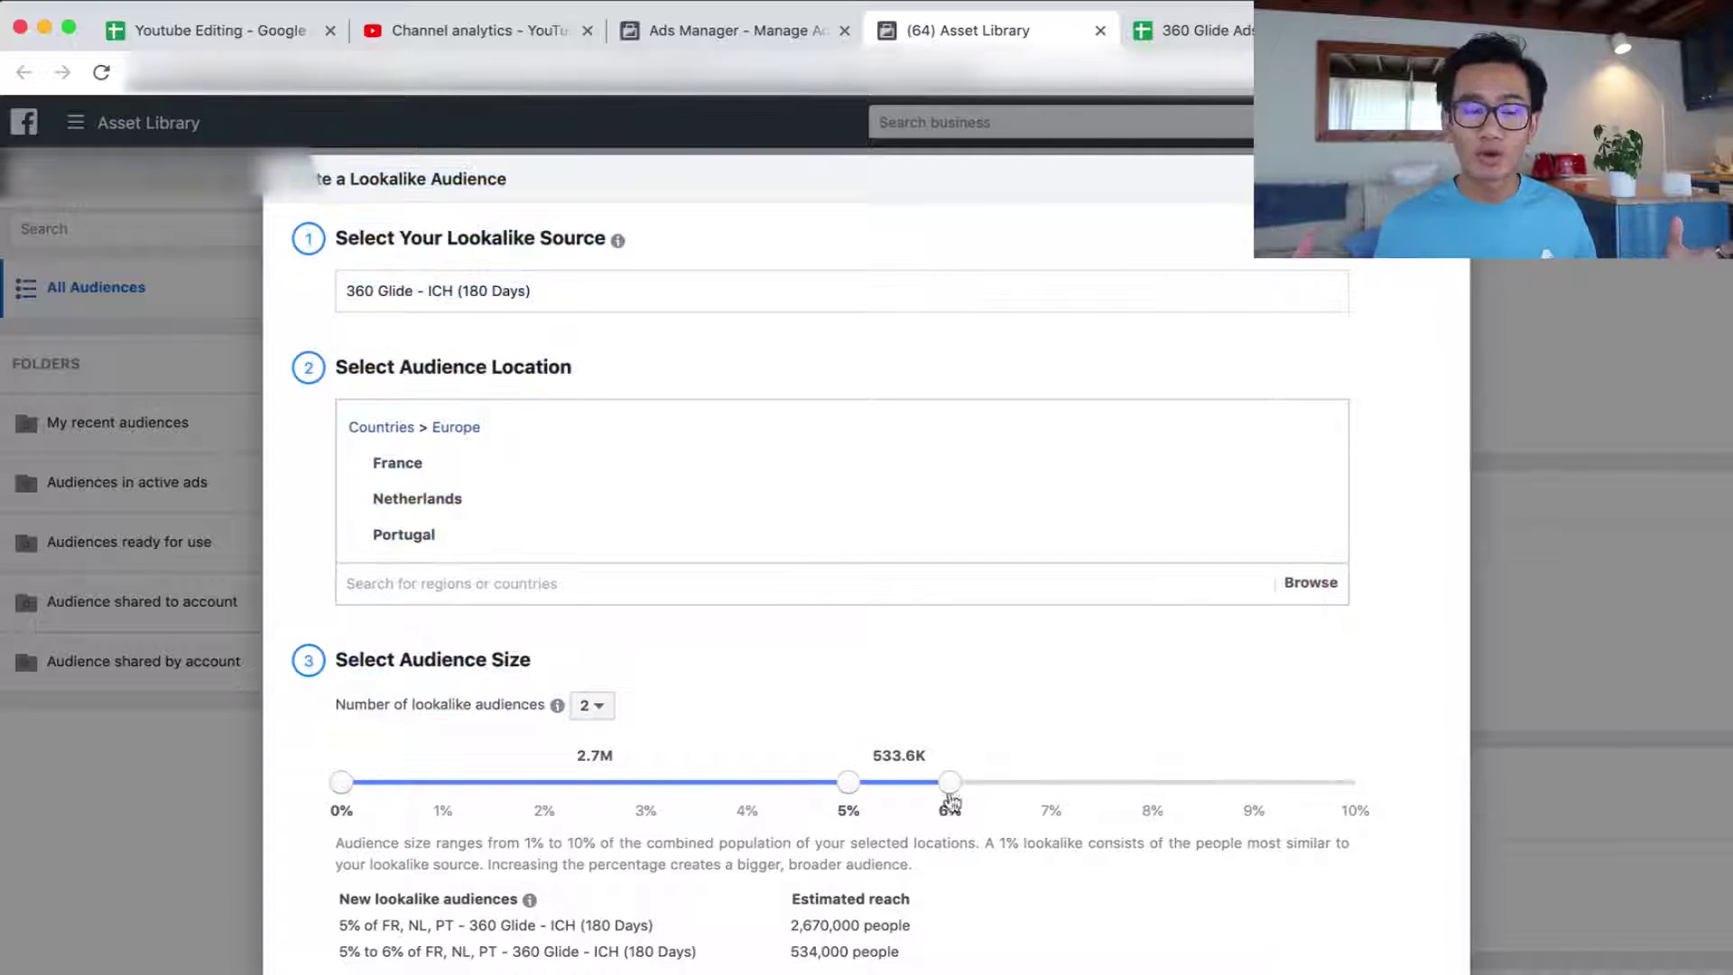
left_click_drag(951, 787, 1319, 790)
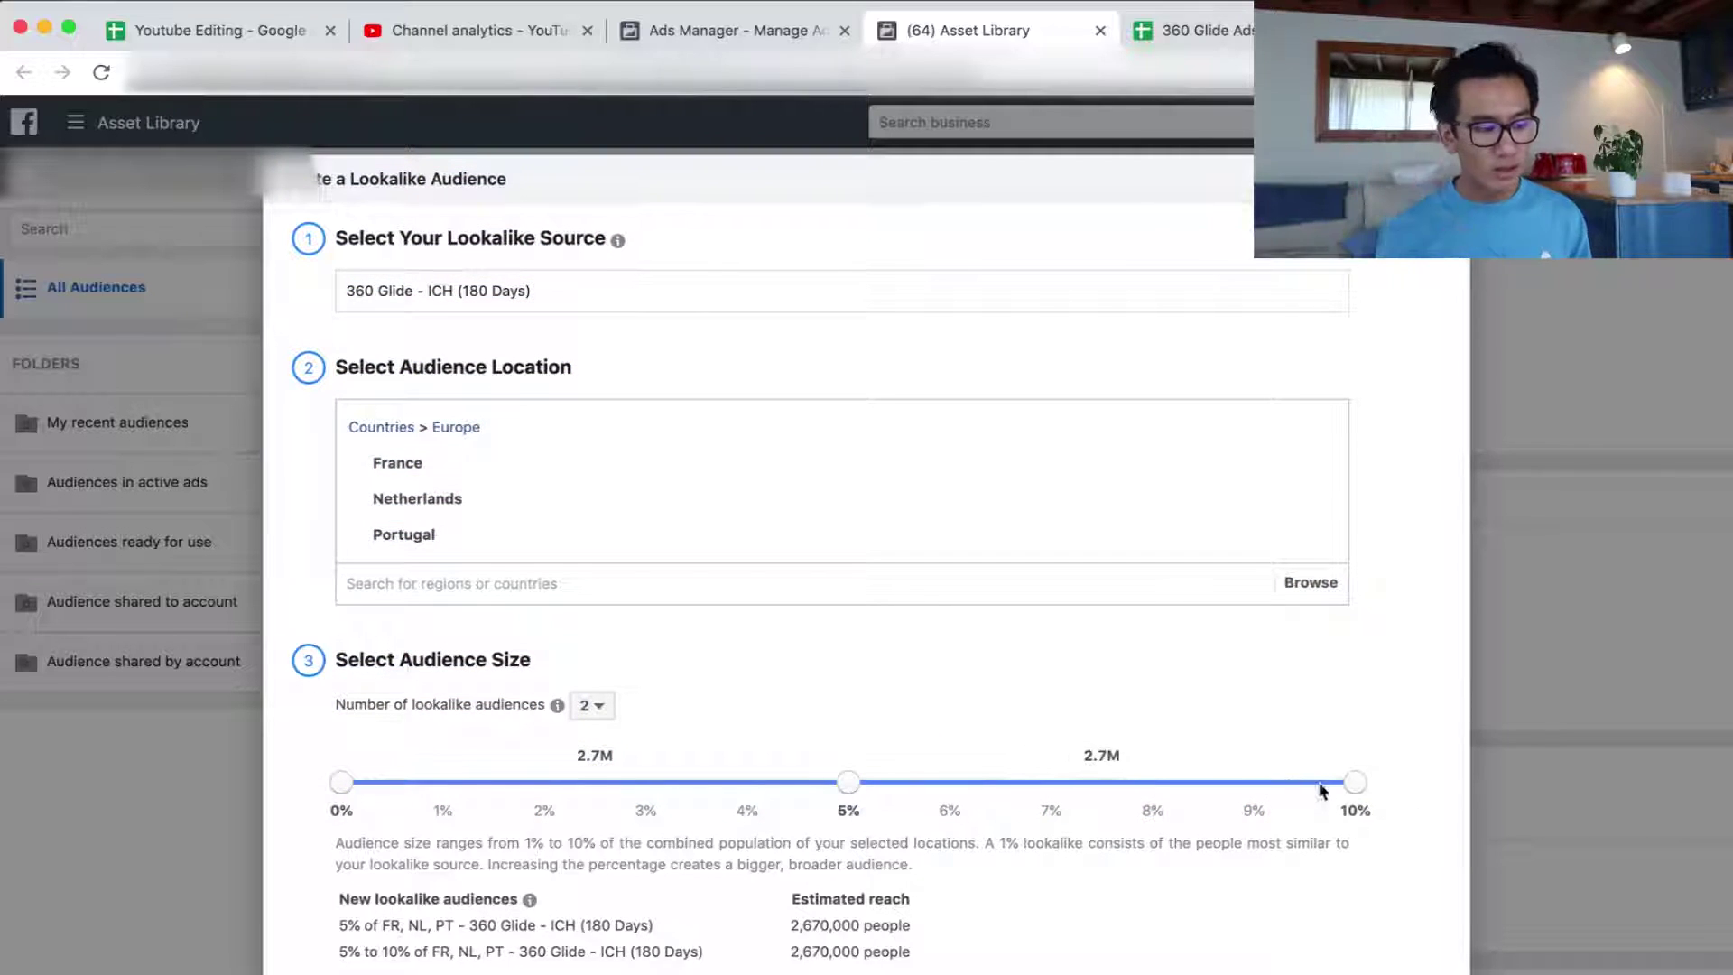
scroll(1423, 893, "down", 2)
left_click(1381, 963)
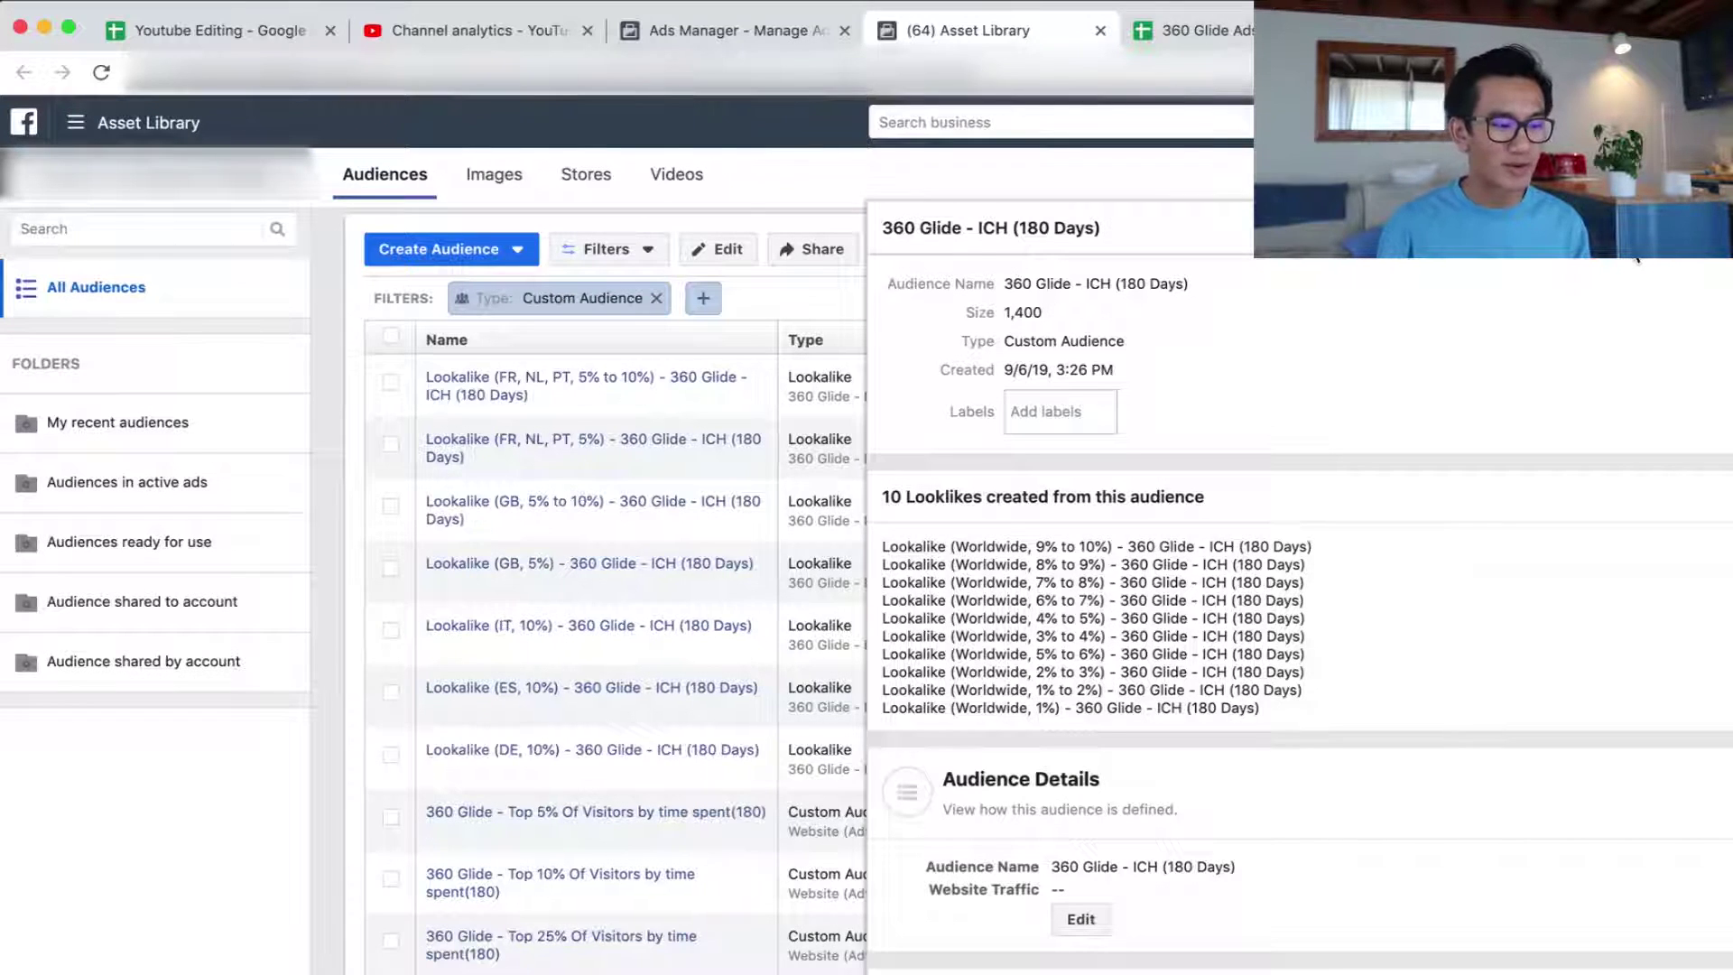
- Create a 10% lookalike audience from 360 Glide - ICH (180 Days) for Turkey, the next country in the sheet
left_click(1199, 25)
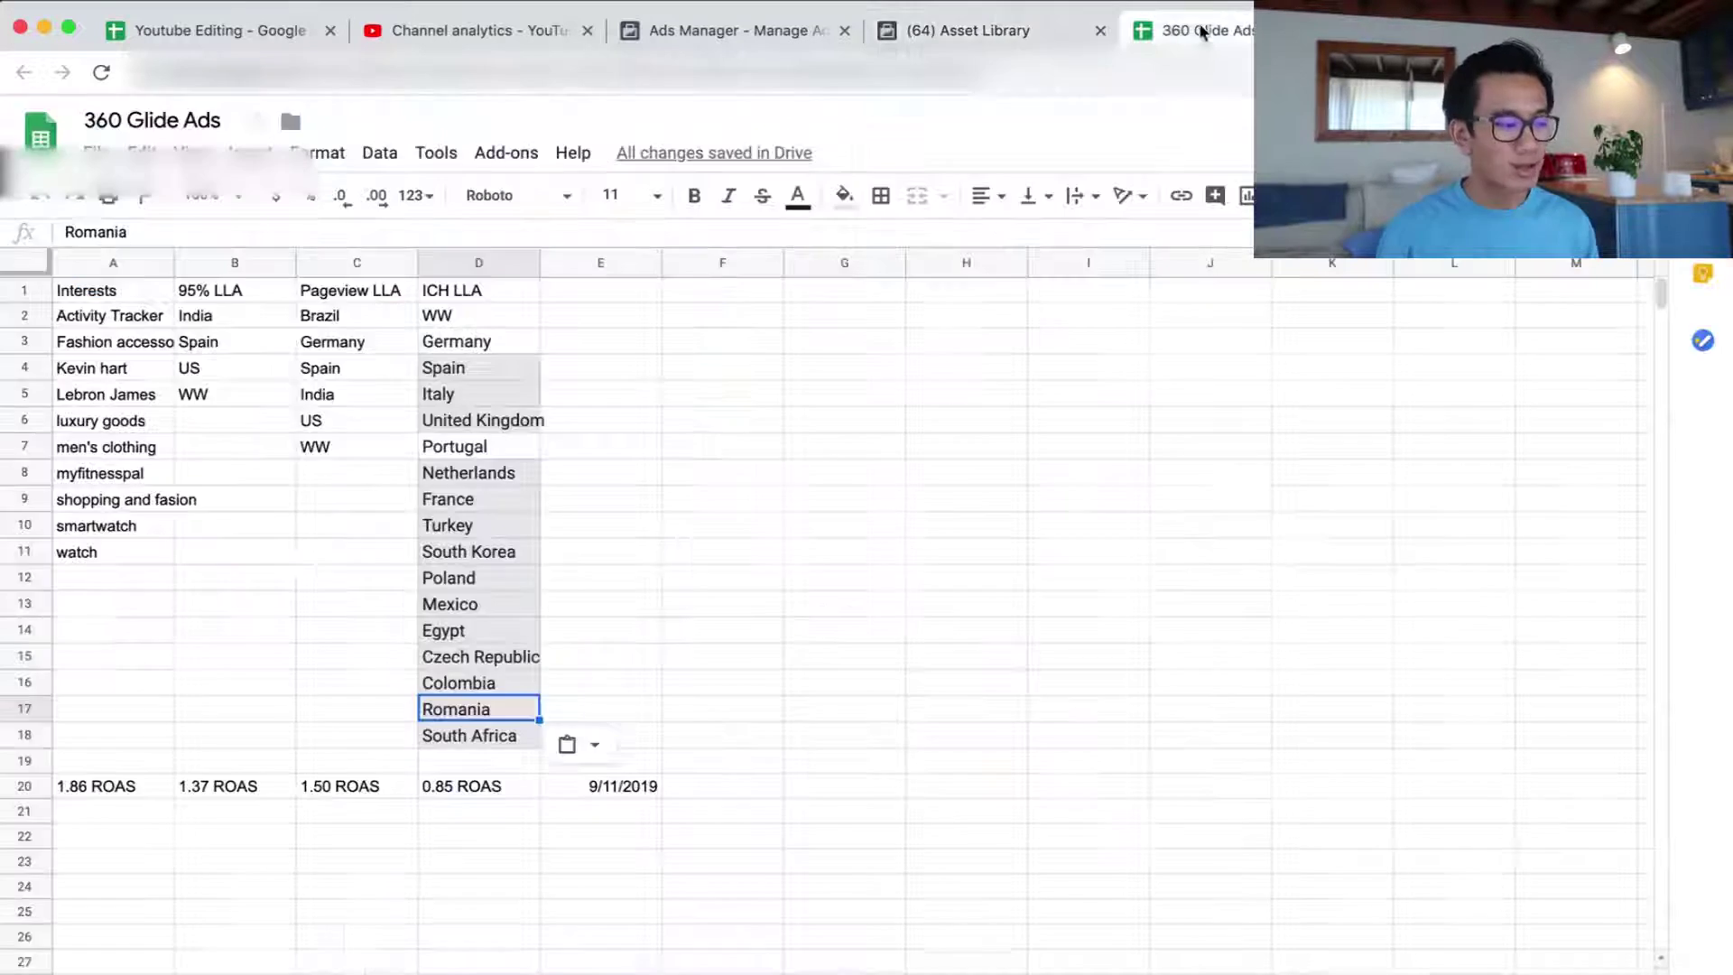
left_click(1000, 43)
left_click_drag(438, 619, 1469, 657)
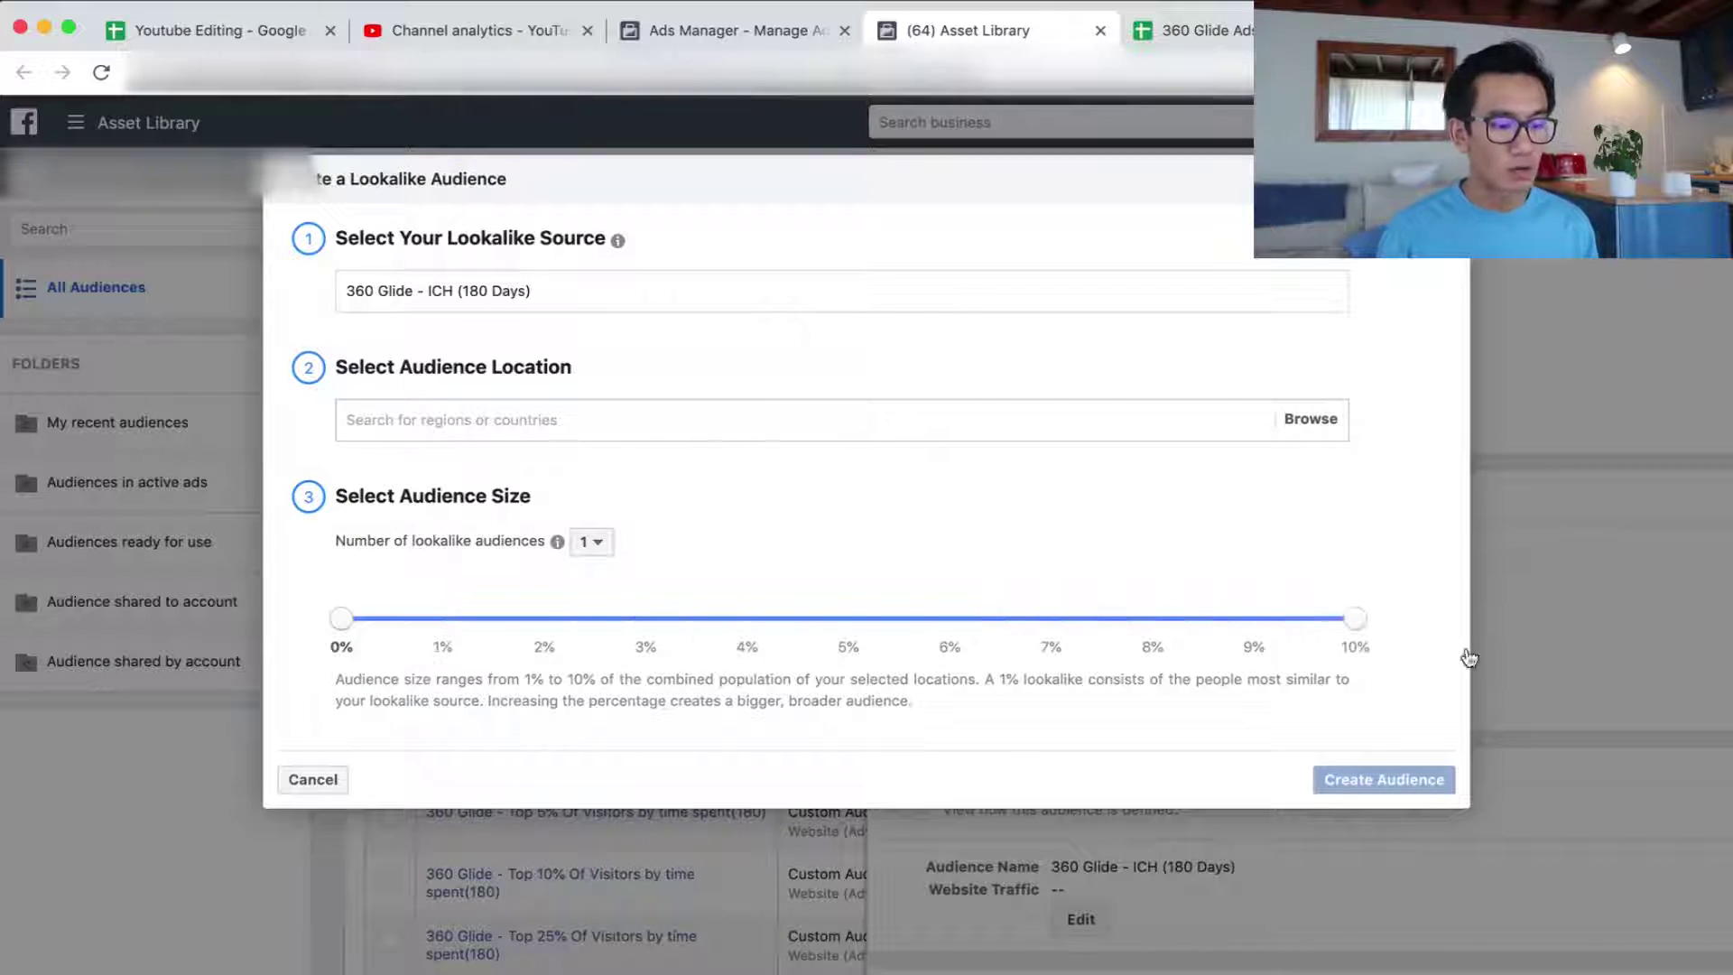
left_click(868, 415)
type("turkey")
key("Return")
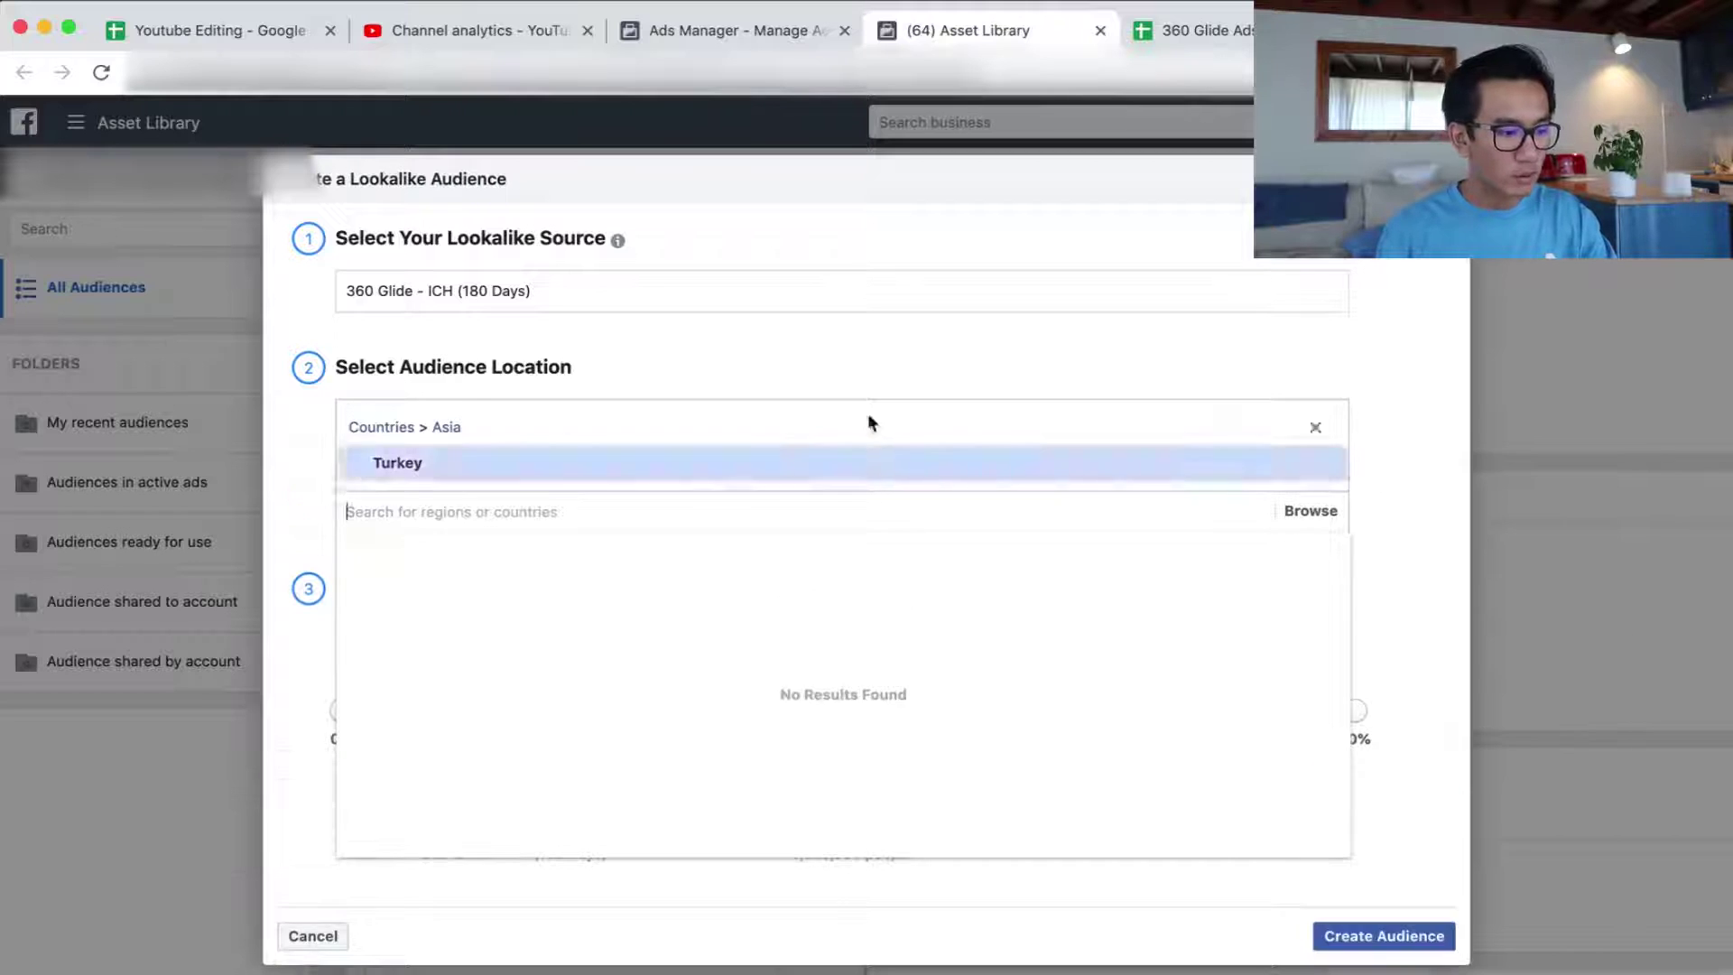
left_click(1280, 900)
left_click(1382, 936)
- Create a combined 10% lookalike audience from 360 Glide - ICH (180 Days) for South Korea and Poland
left_click(1615, 233)
left_click(1615, 293)
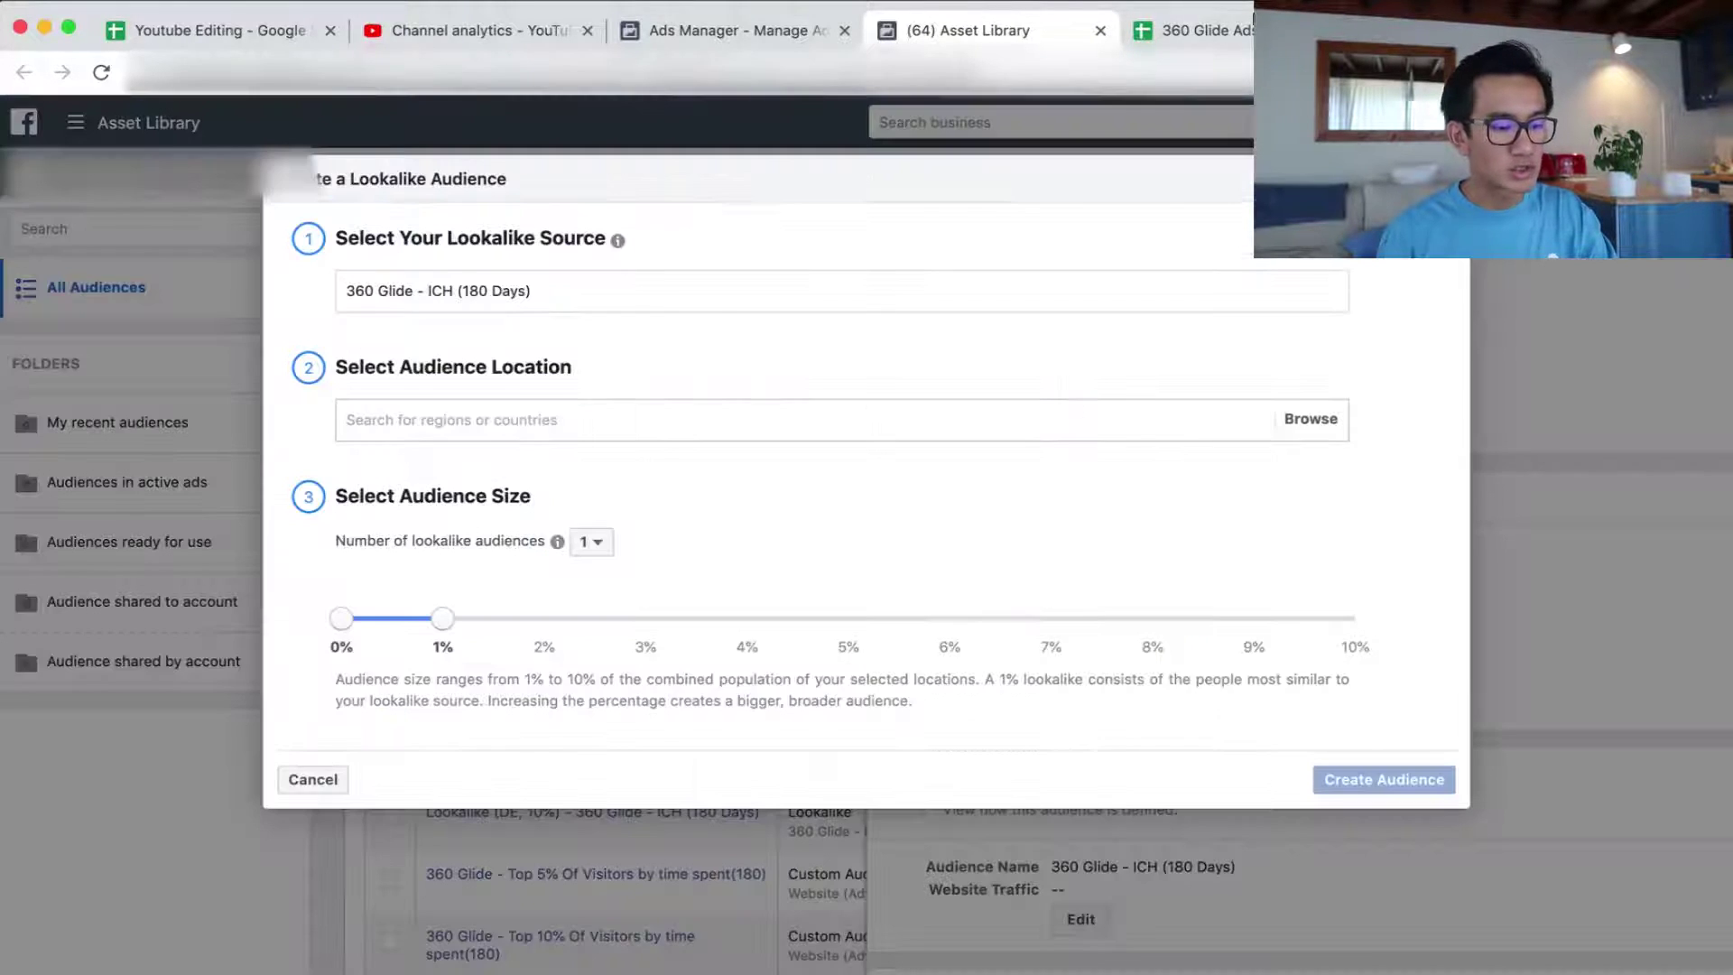
left_click(1200, 31)
left_click(1009, 41)
left_click(868, 419)
type("south")
left_click(657, 495)
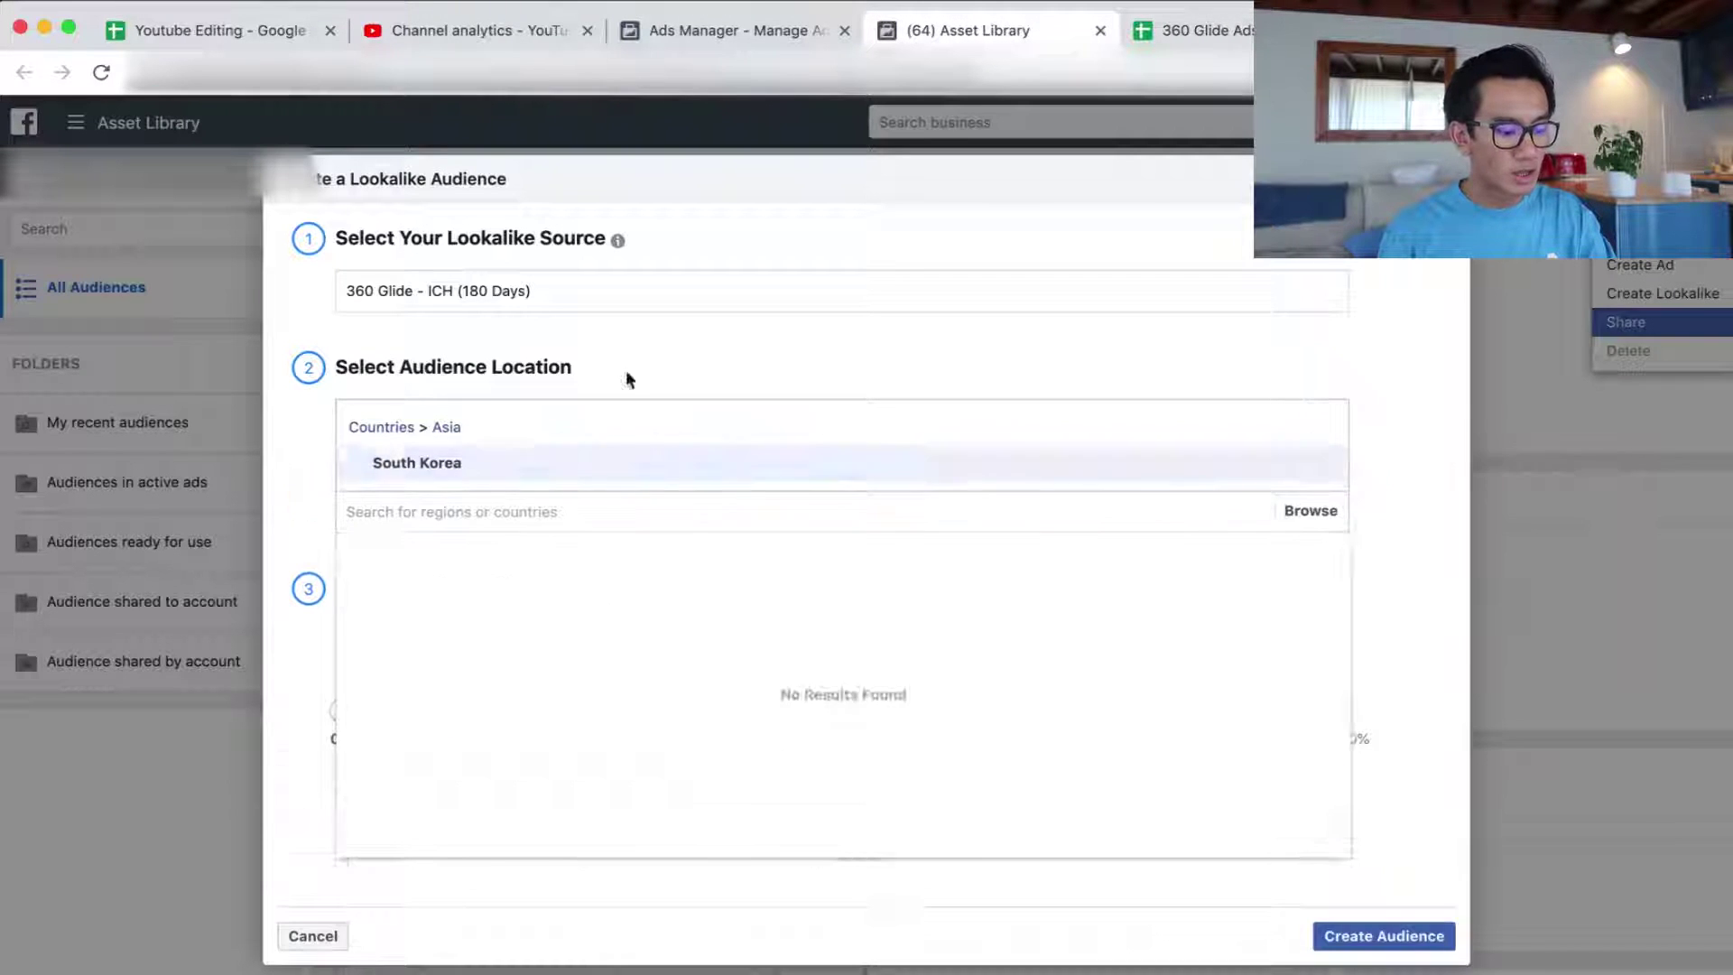
type("pola")
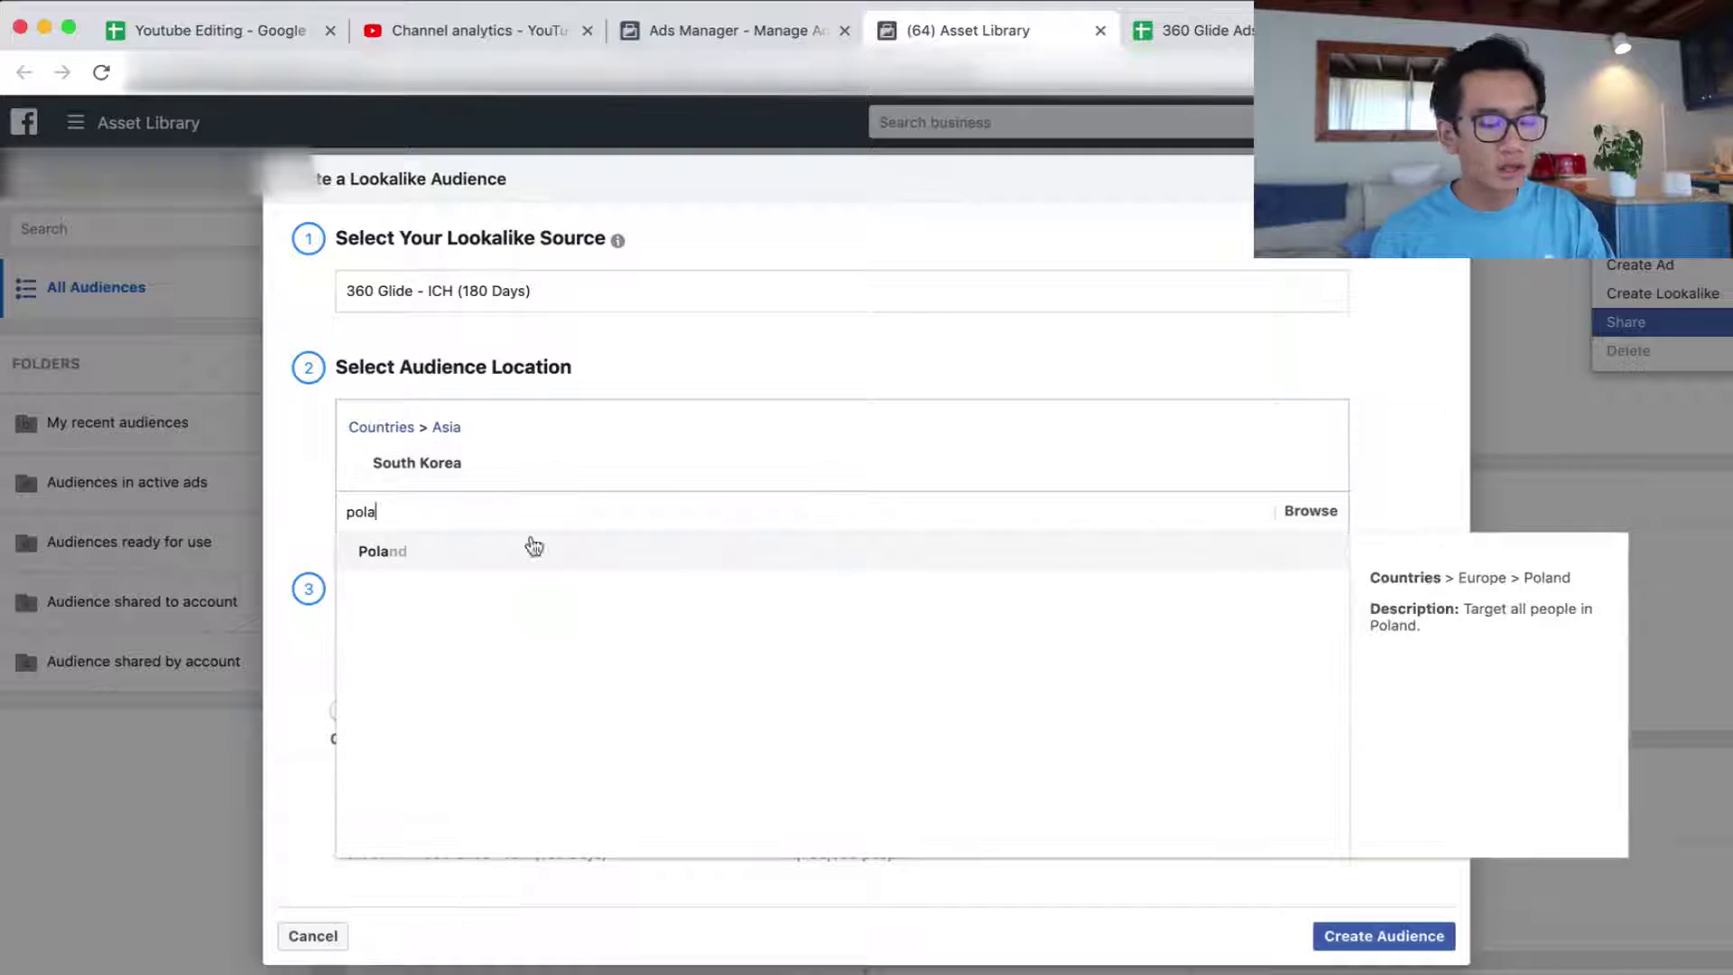
left_click(541, 545)
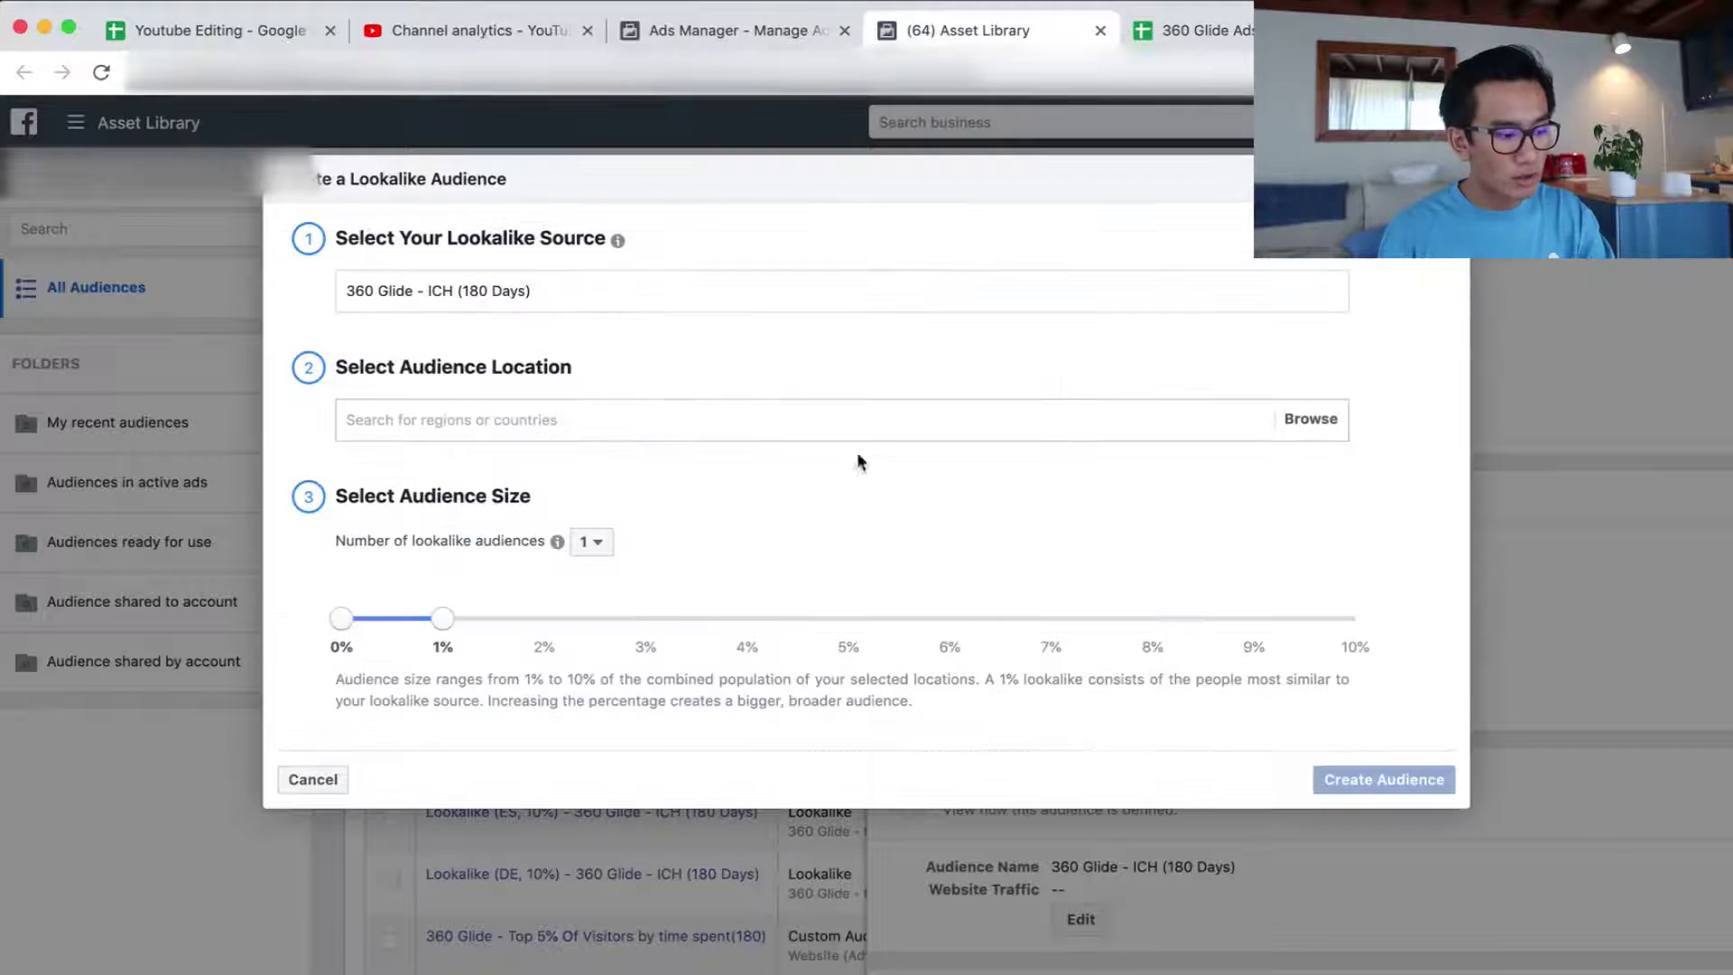
- Set up five lookalike audiences for Mexico from the same source, split into 2% bands up to 10%
left_click(857, 420)
type("mexio")
key("BackSpace")
type("co")
left_click(760, 448)
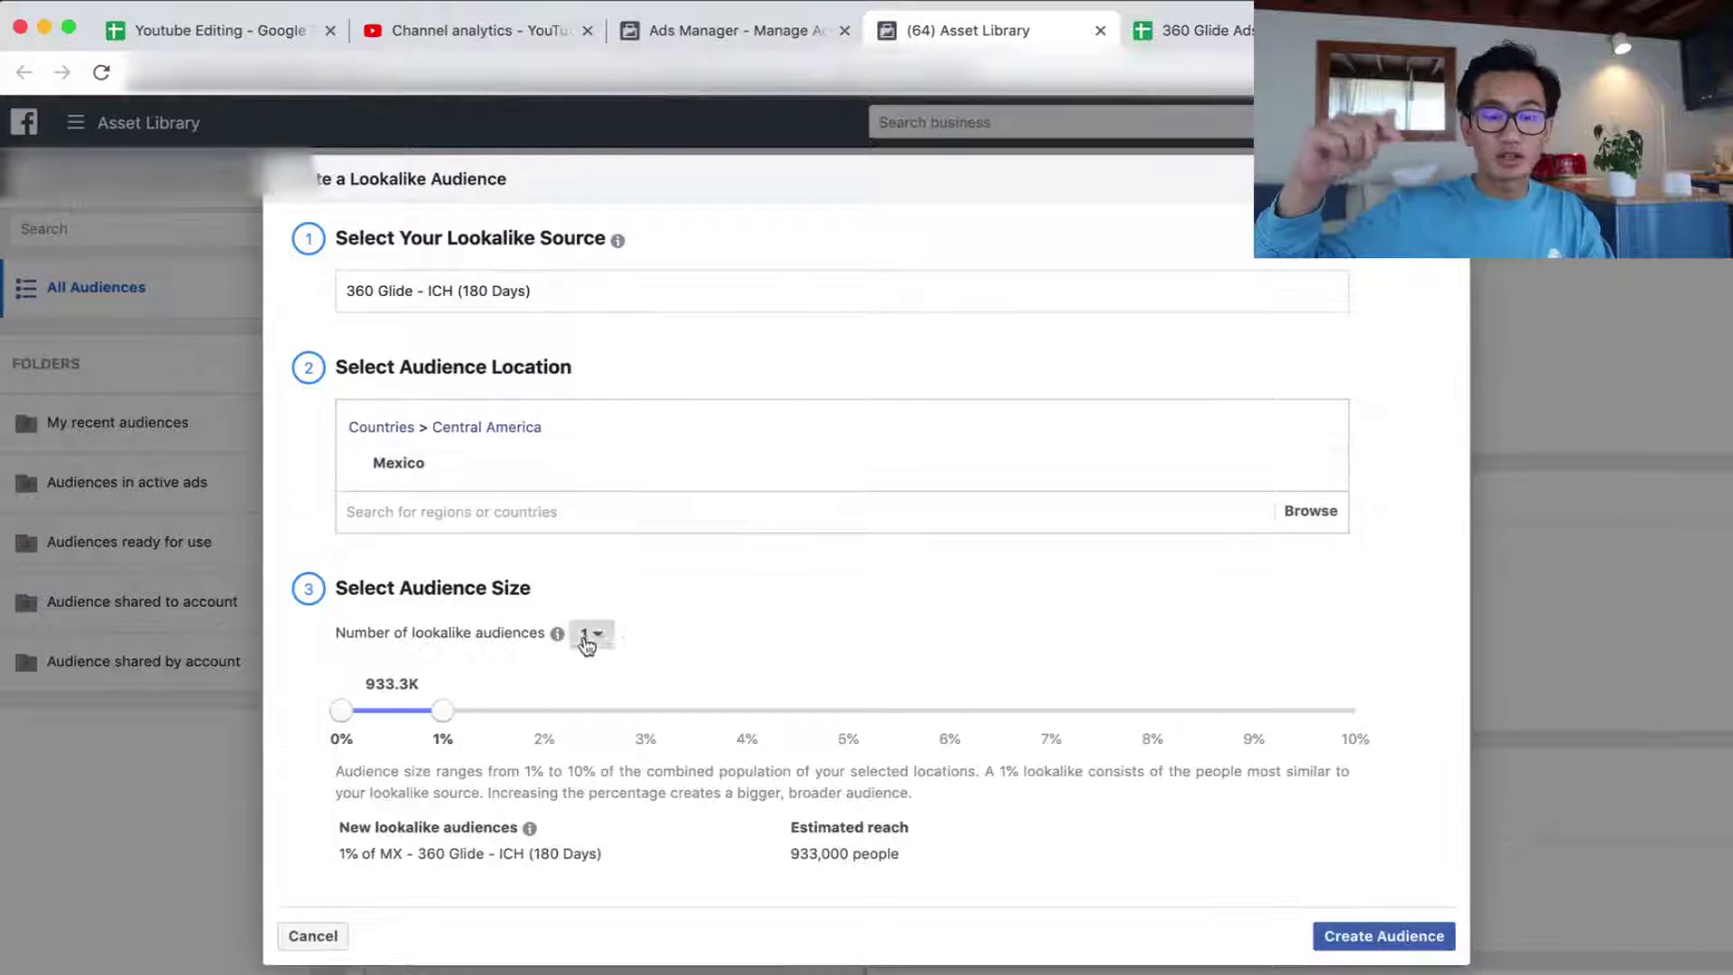
left_click(588, 635)
left_click(587, 753)
left_click(593, 635)
left_click(587, 791)
left_click_drag(848, 710, 1355, 711)
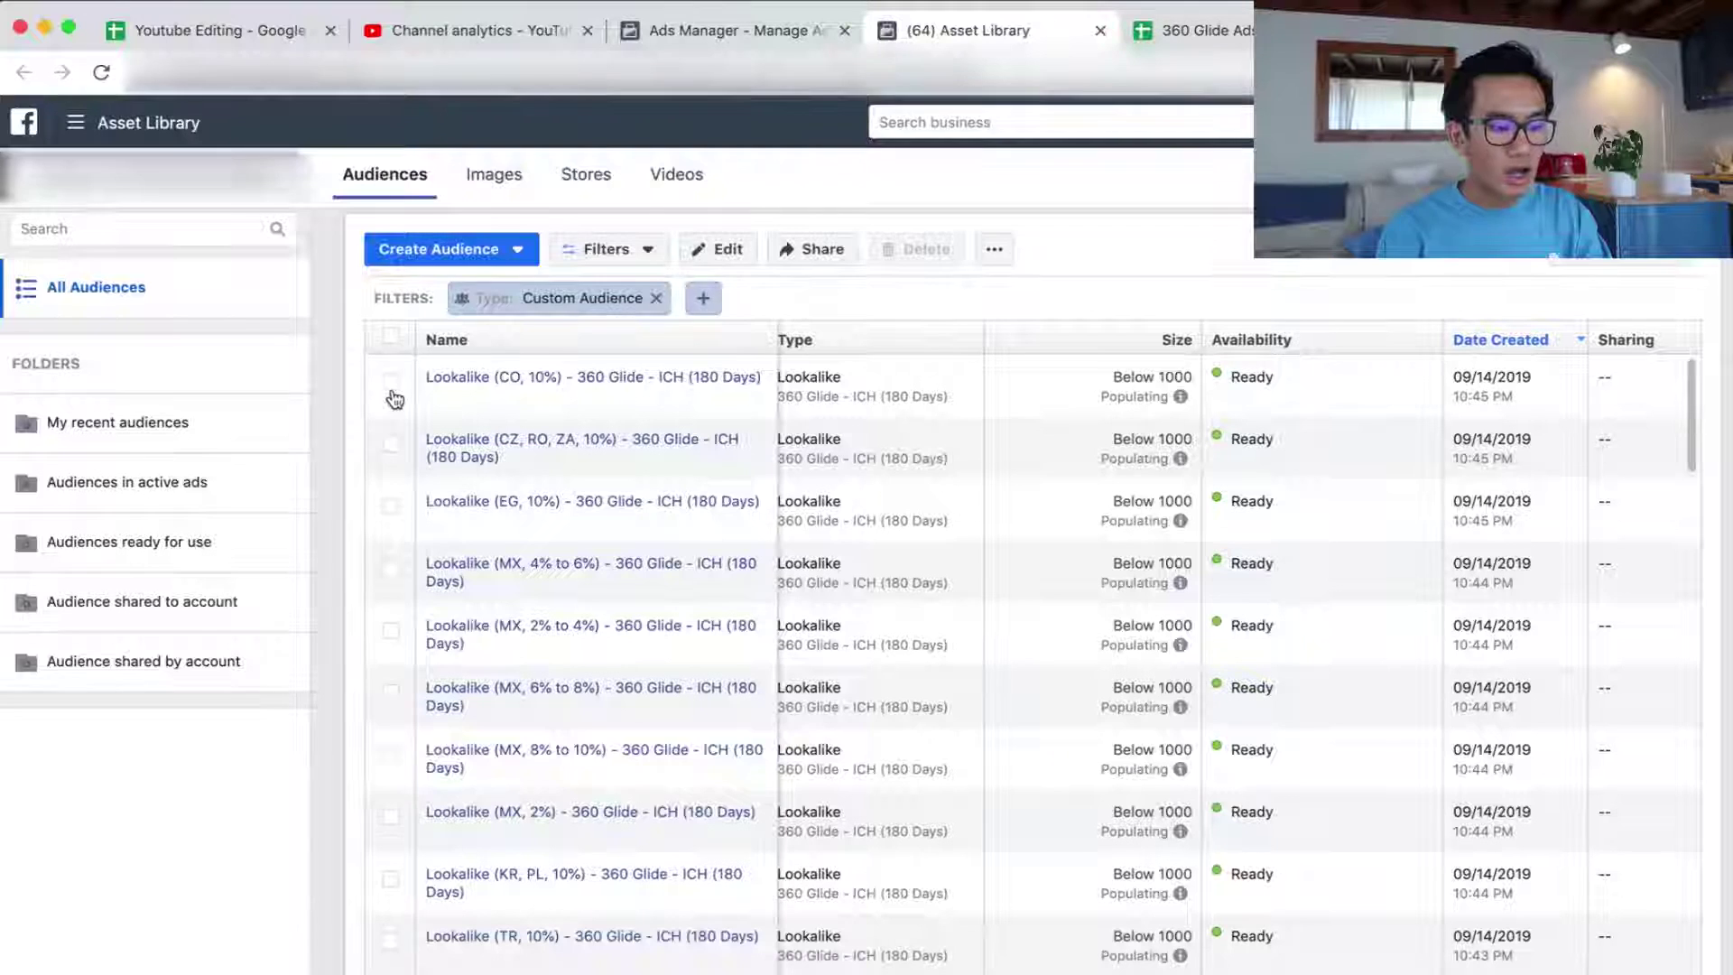
- Check the newly created lookalikes, switch to Ads Manager and duplicate the ad set 002. WW - 95% LLA - IG Mobile - 1% into 14 copies in its original campaign
left_click(390, 382)
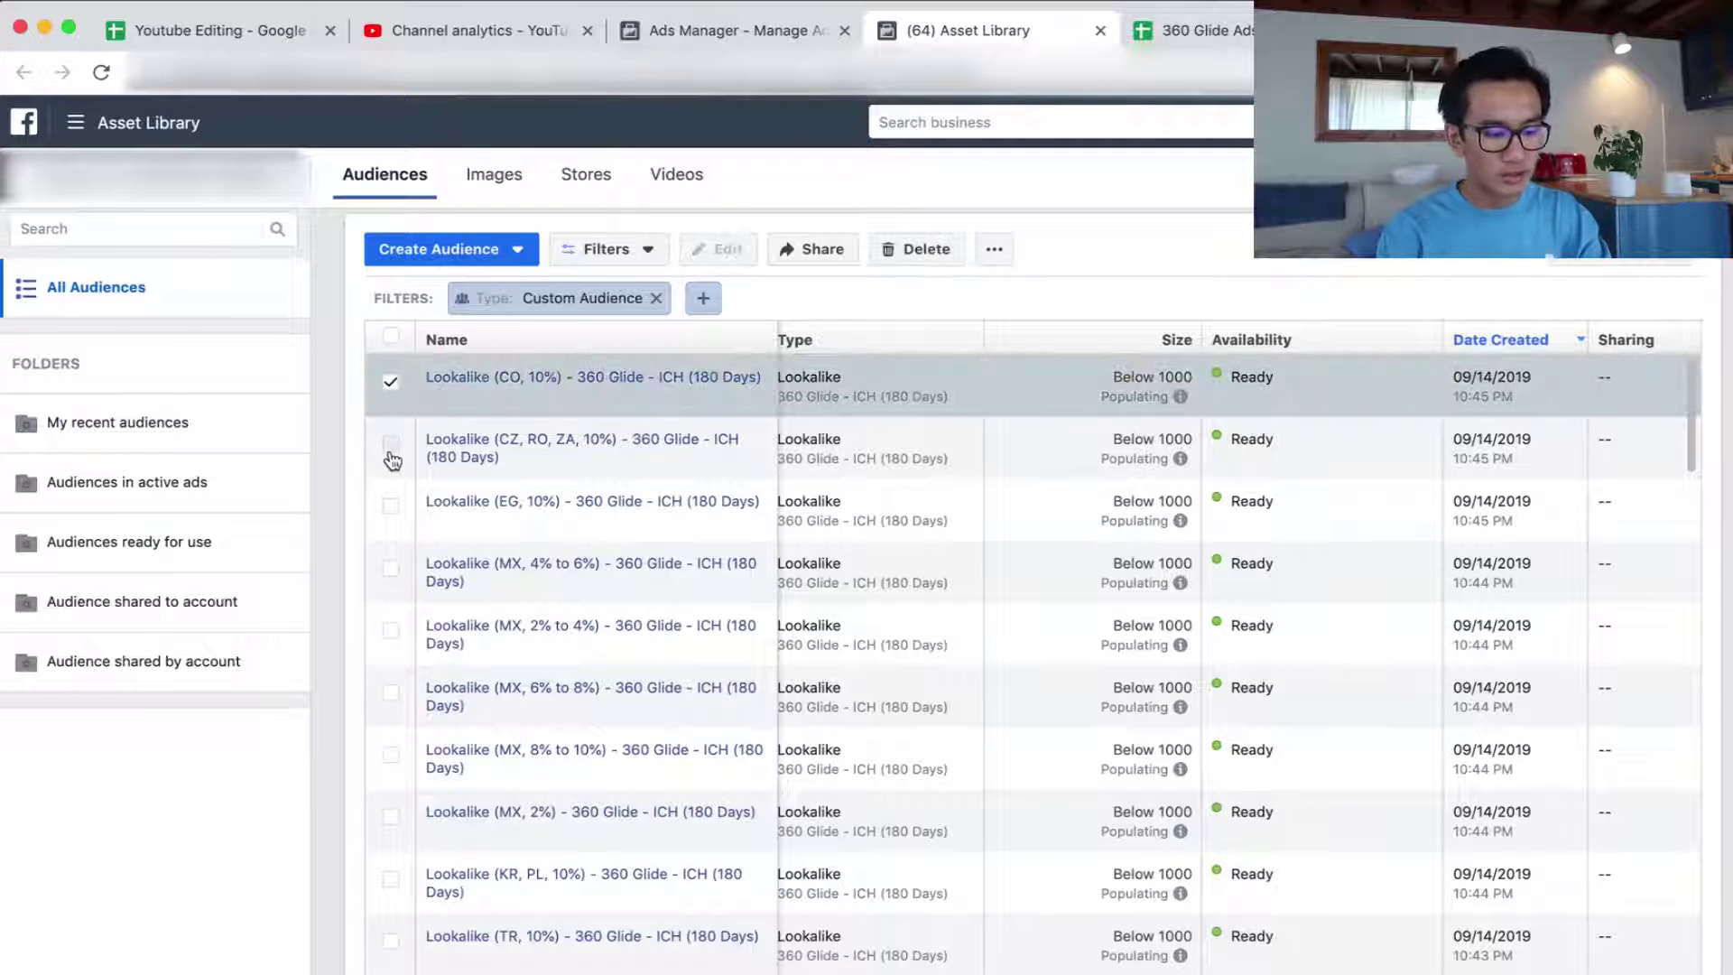
left_click(391, 445)
left_click(392, 455)
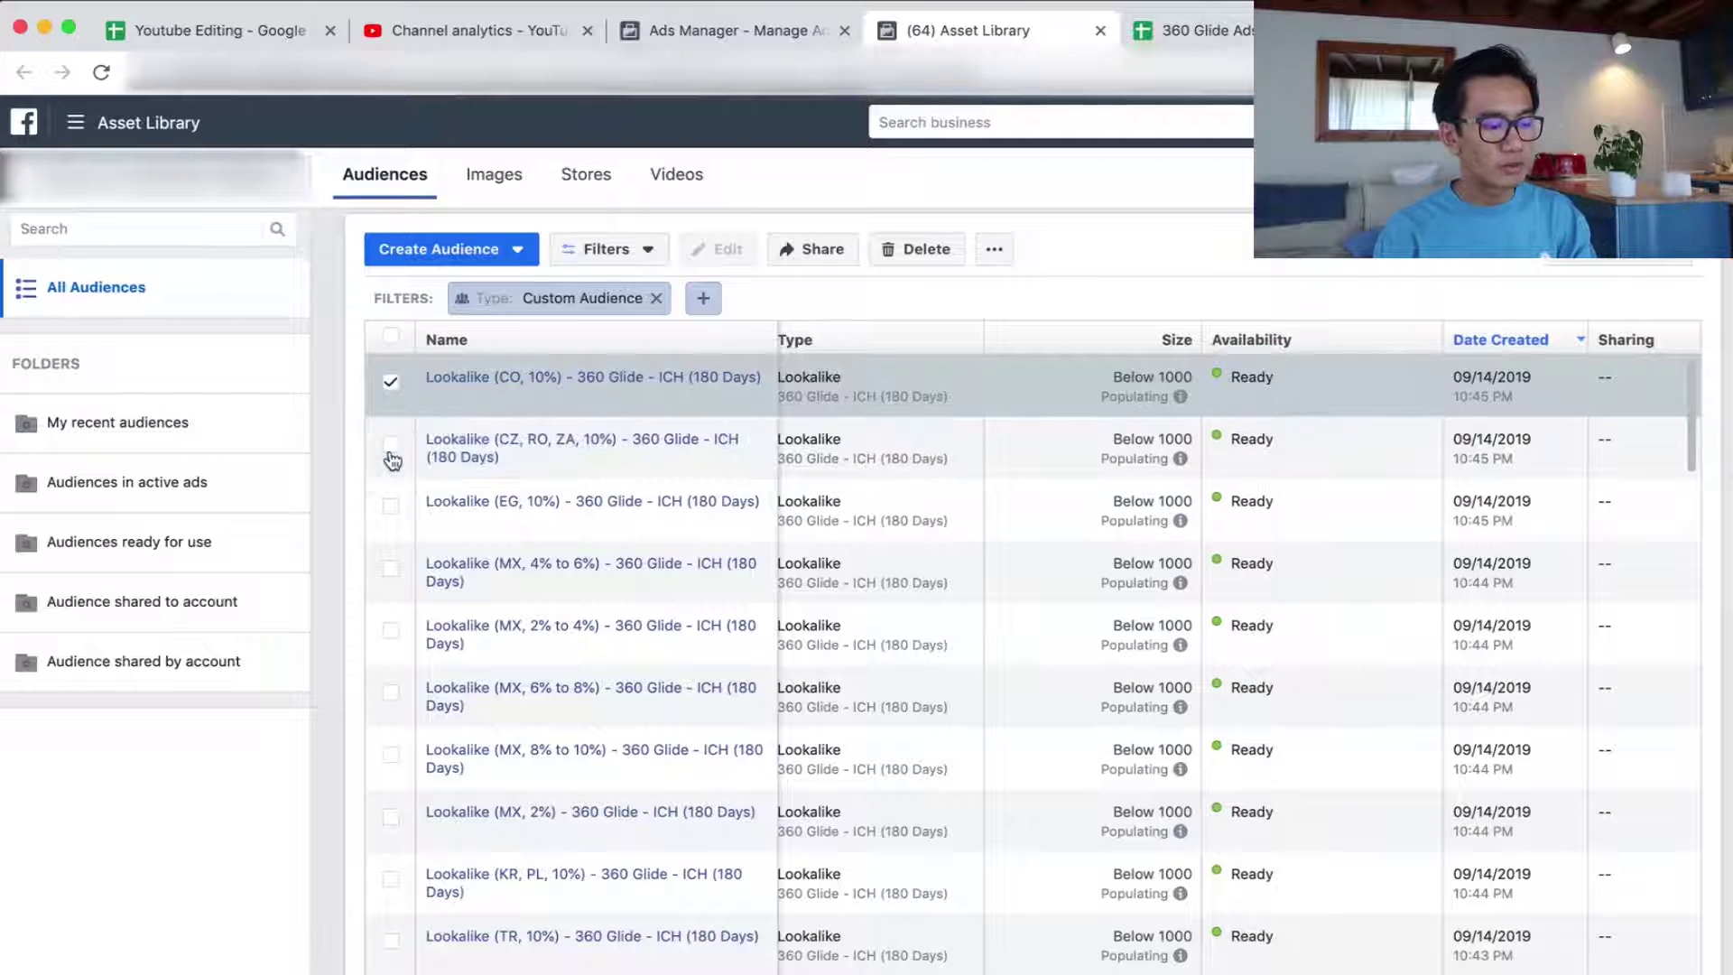
key("super+alt+Left")
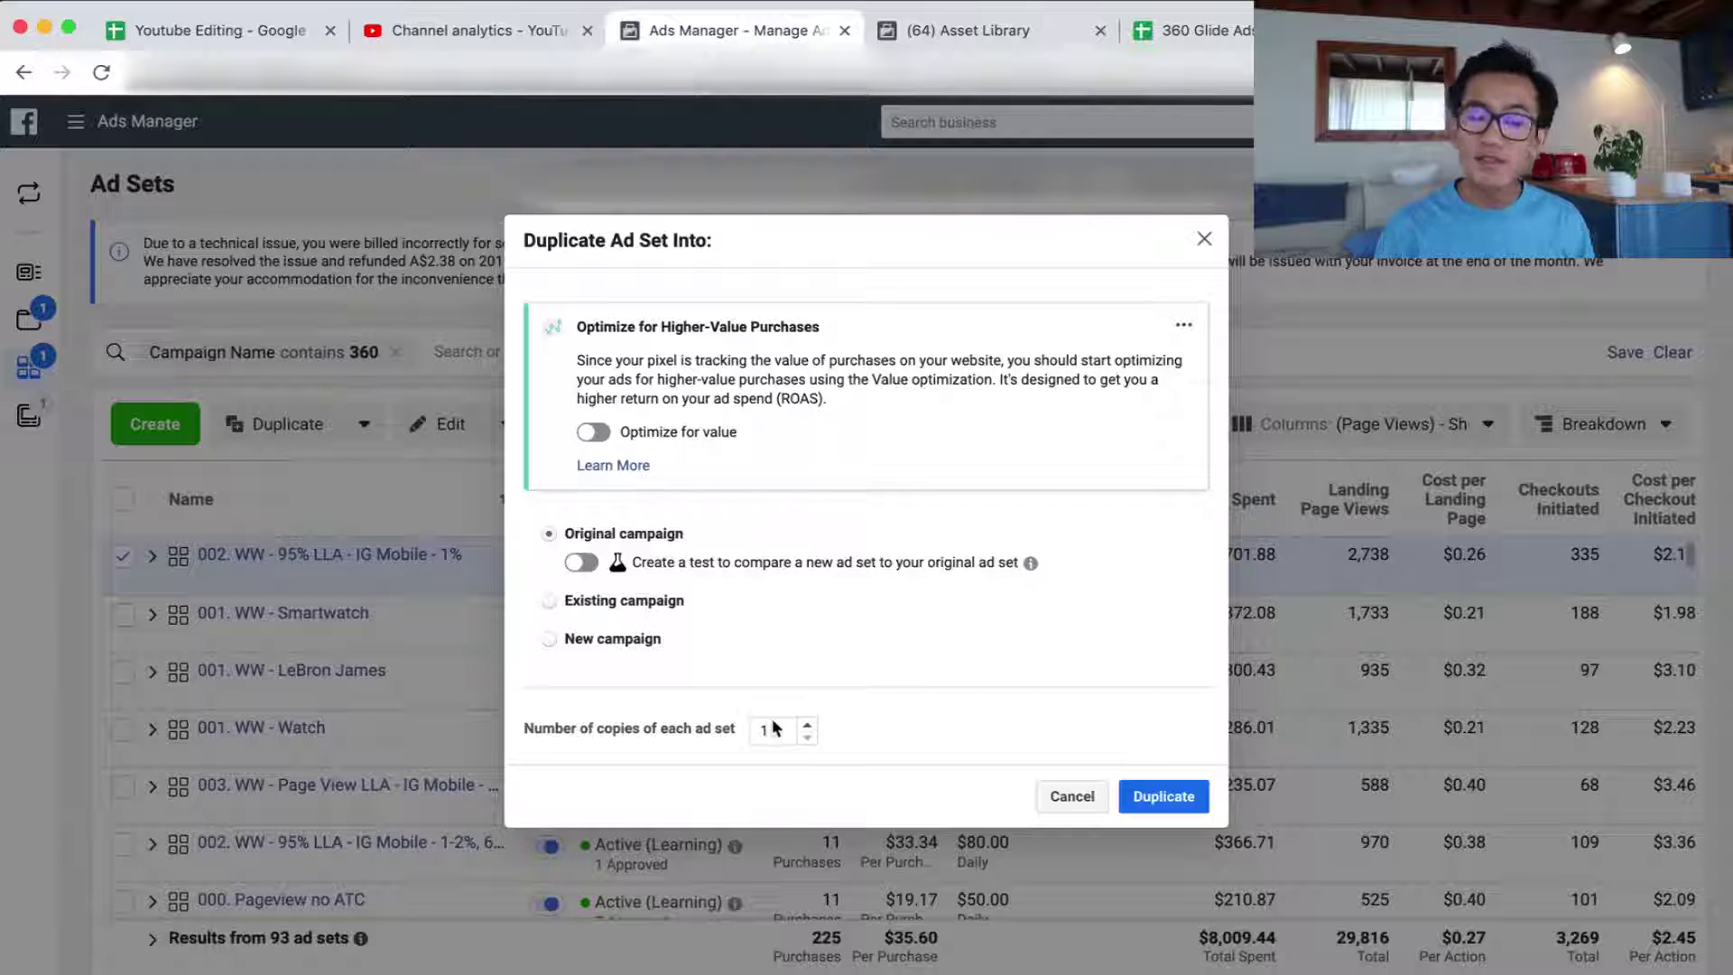
left_click(1204, 807)
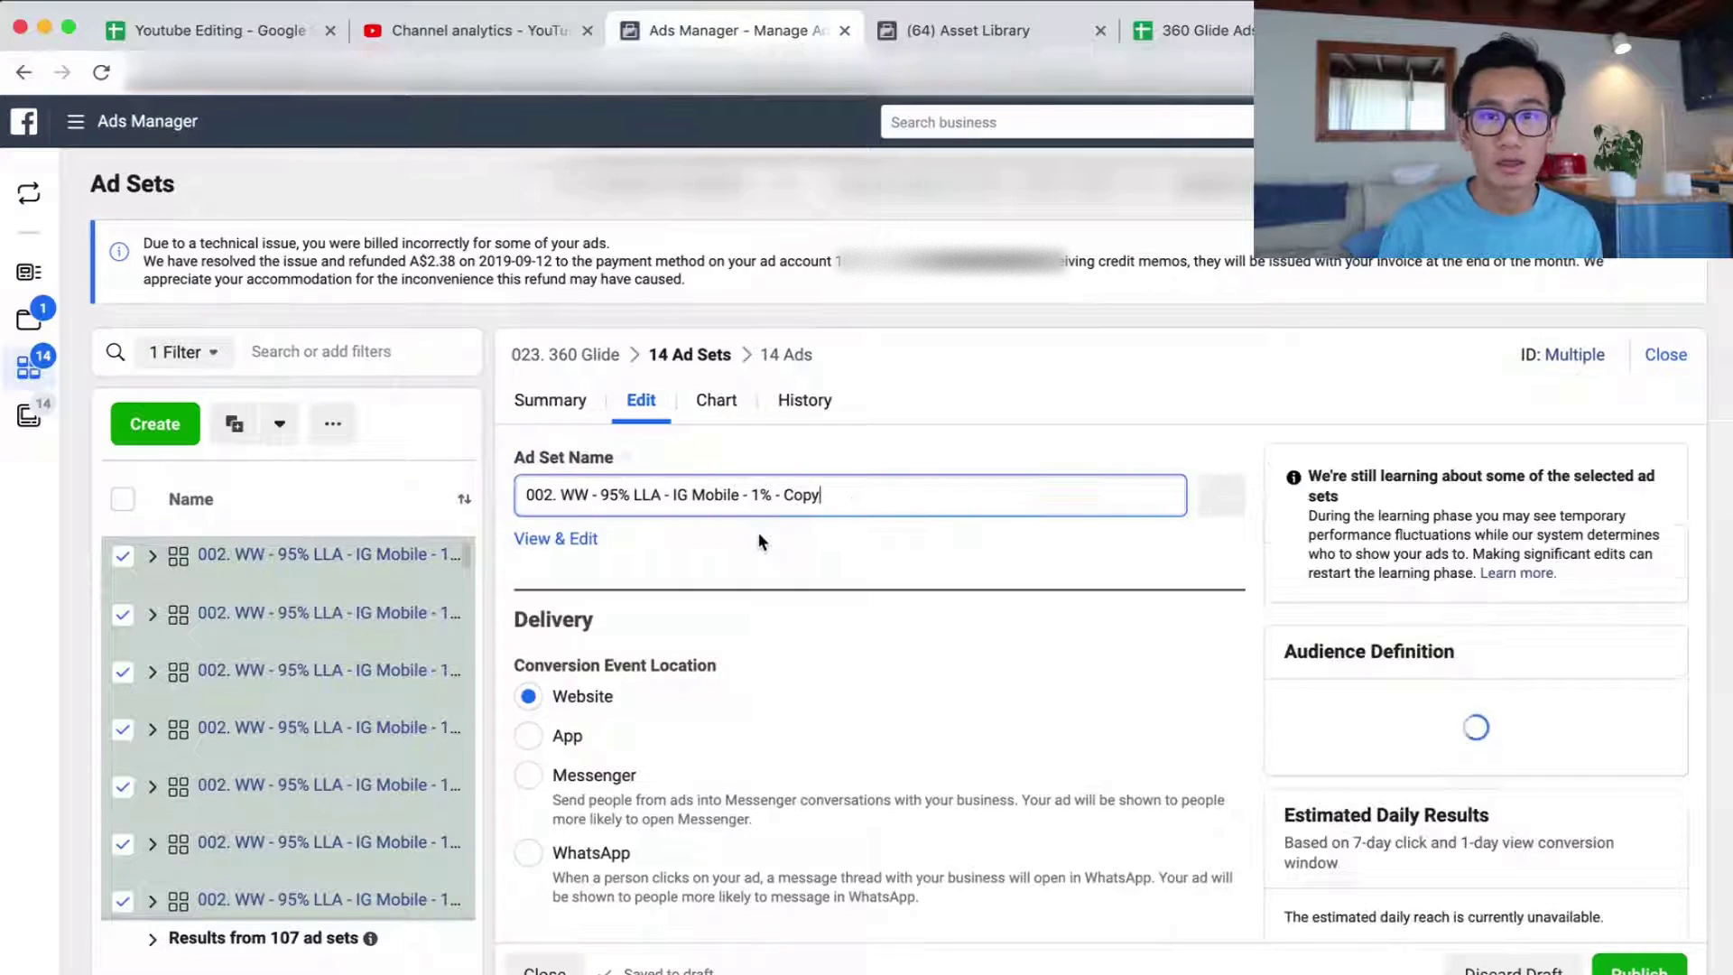
- Rename the 14 duplicated ad sets 002. WW - ICH LLA - IG Mobile and set their daily budget to 20 AUD
left_click(752, 503)
key("BackSpace")
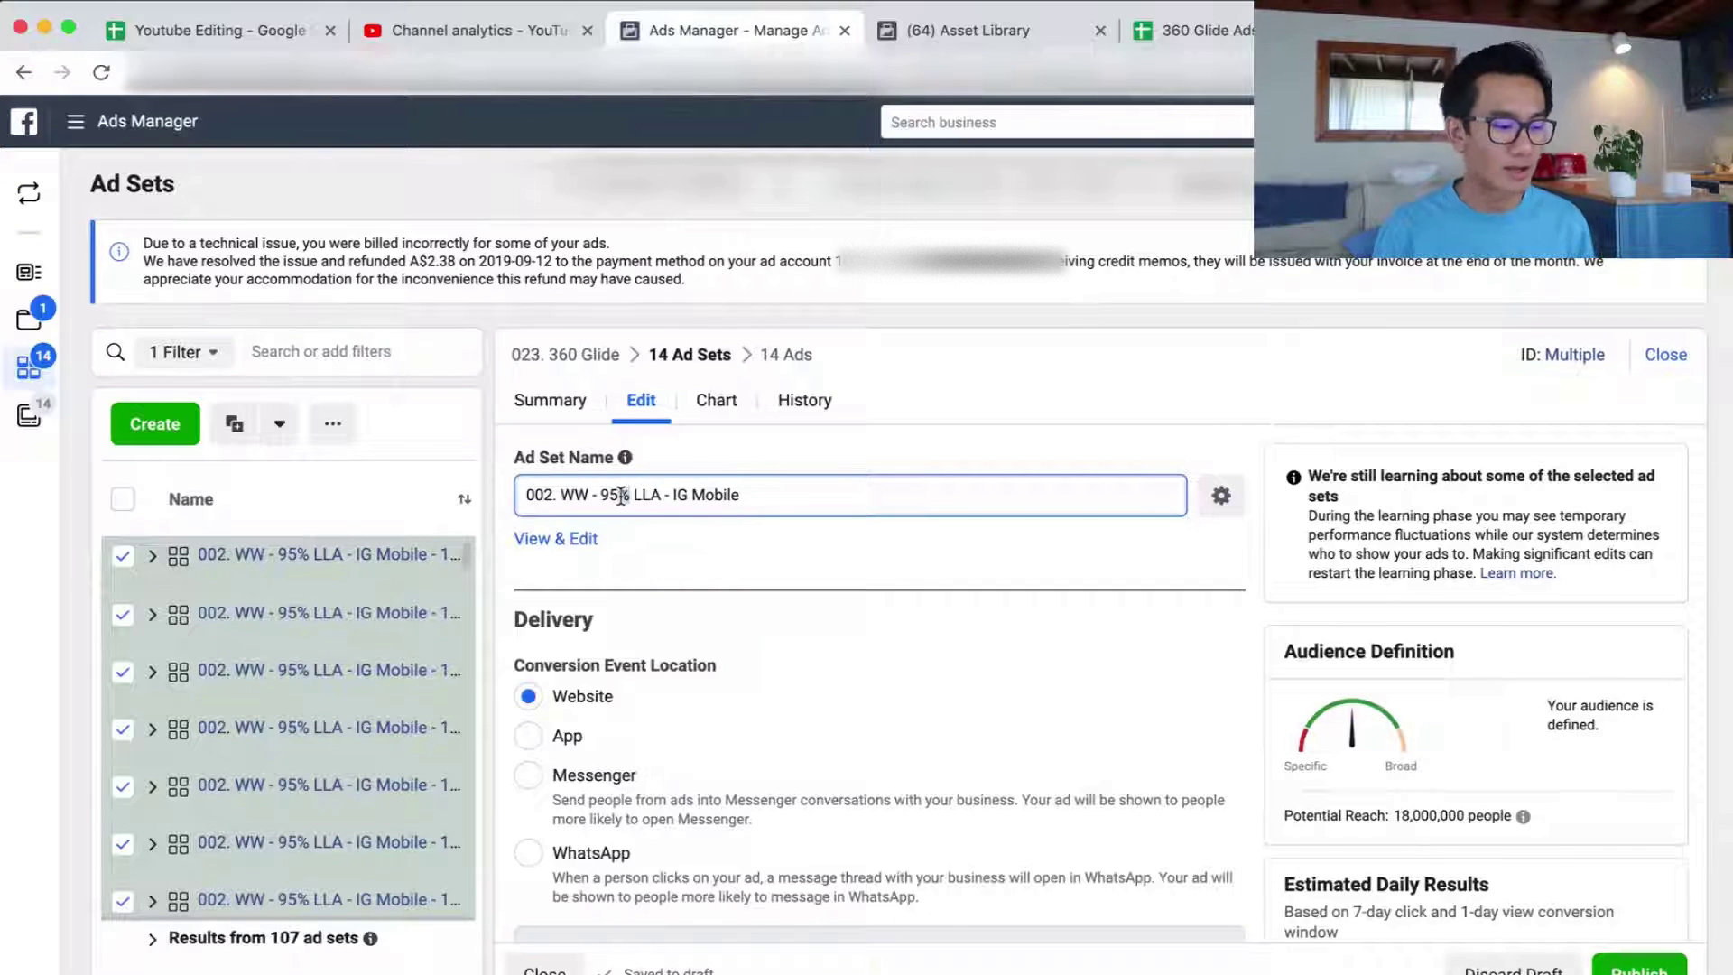
scroll(809, 804, "down", 10)
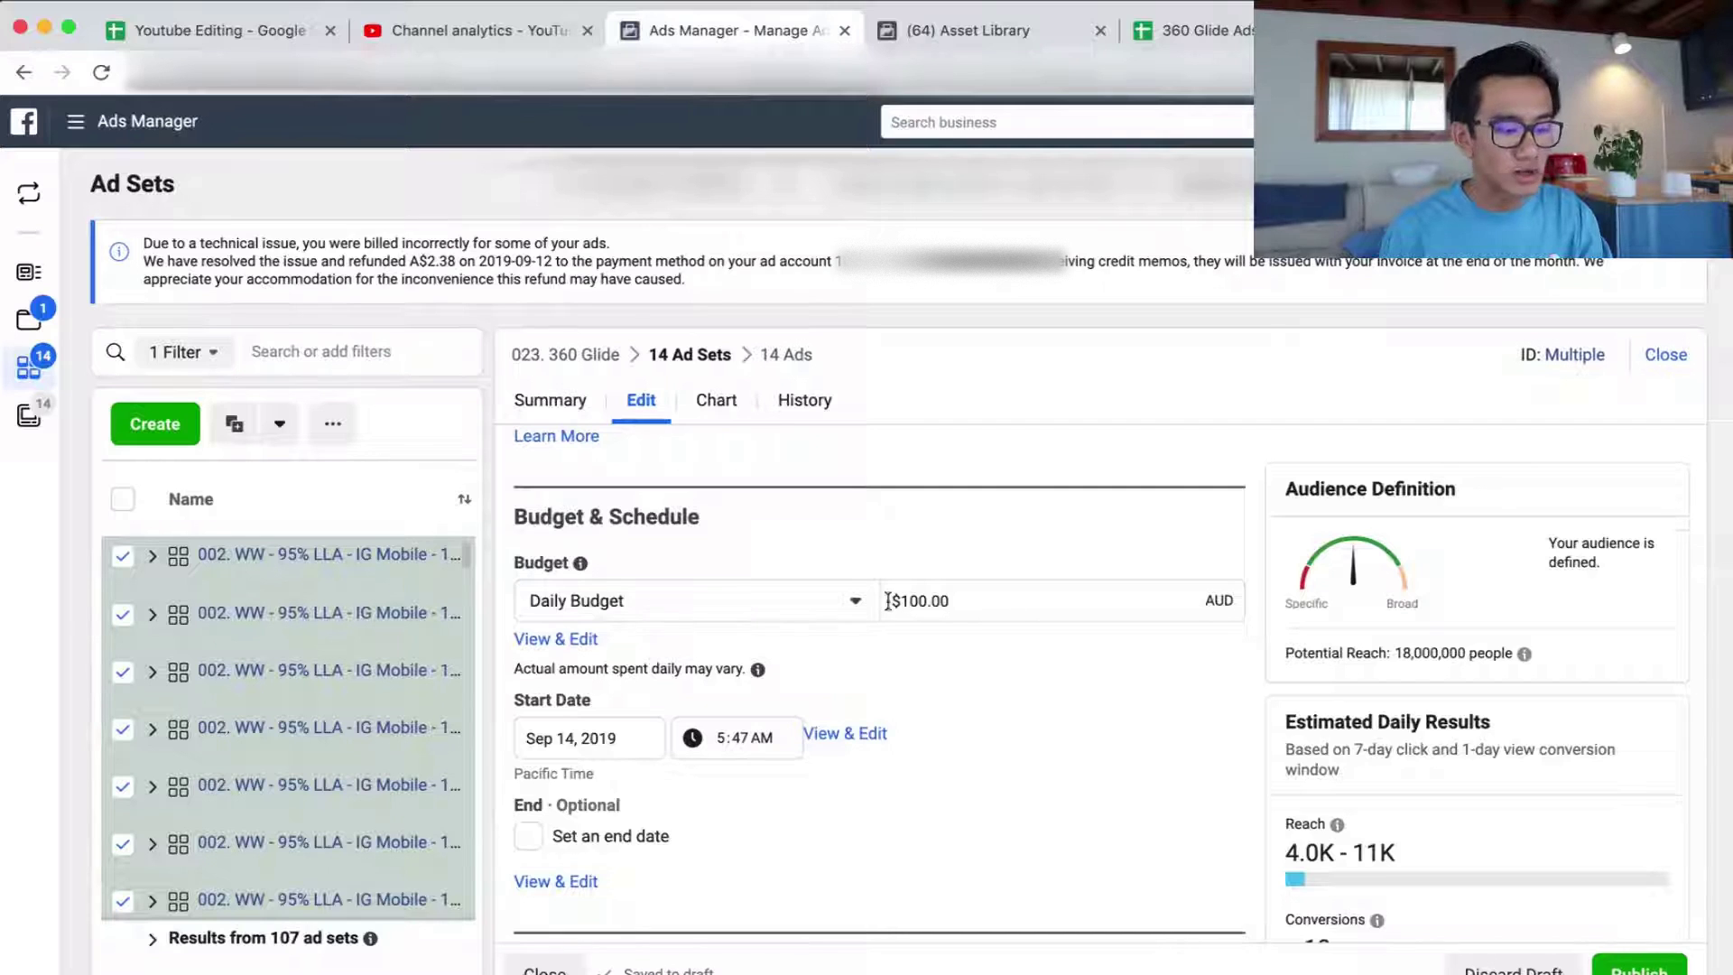
left_click_drag(888, 600, 997, 605)
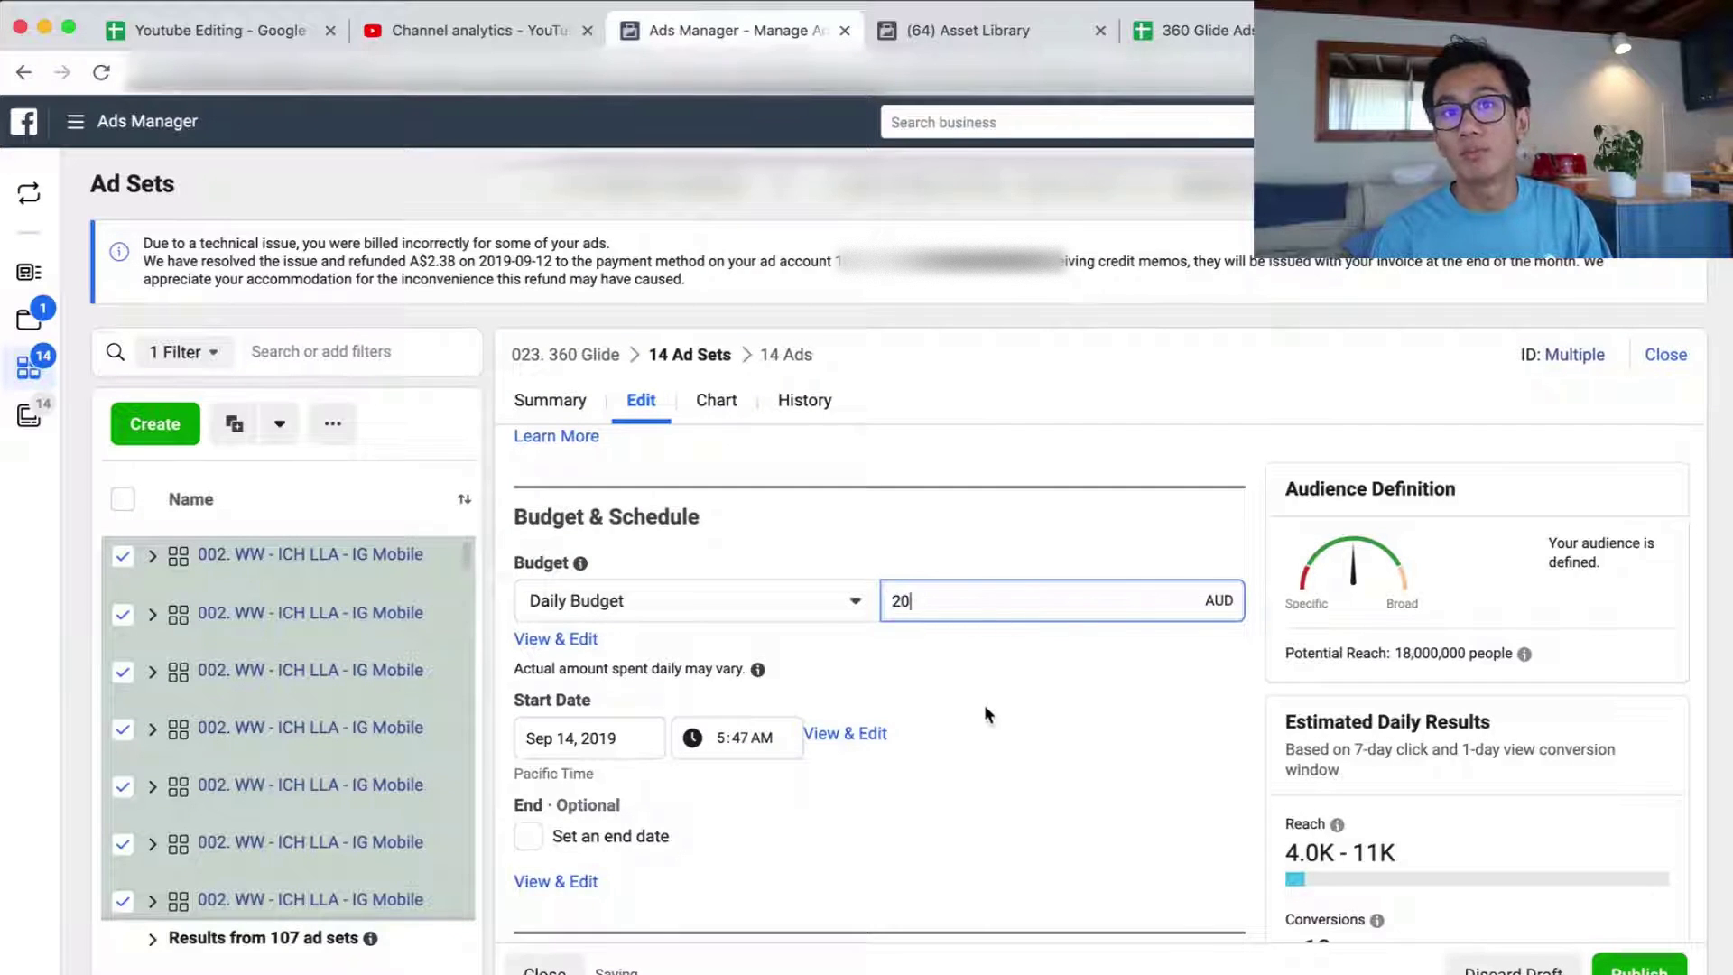
scroll(982, 711, "down", 8)
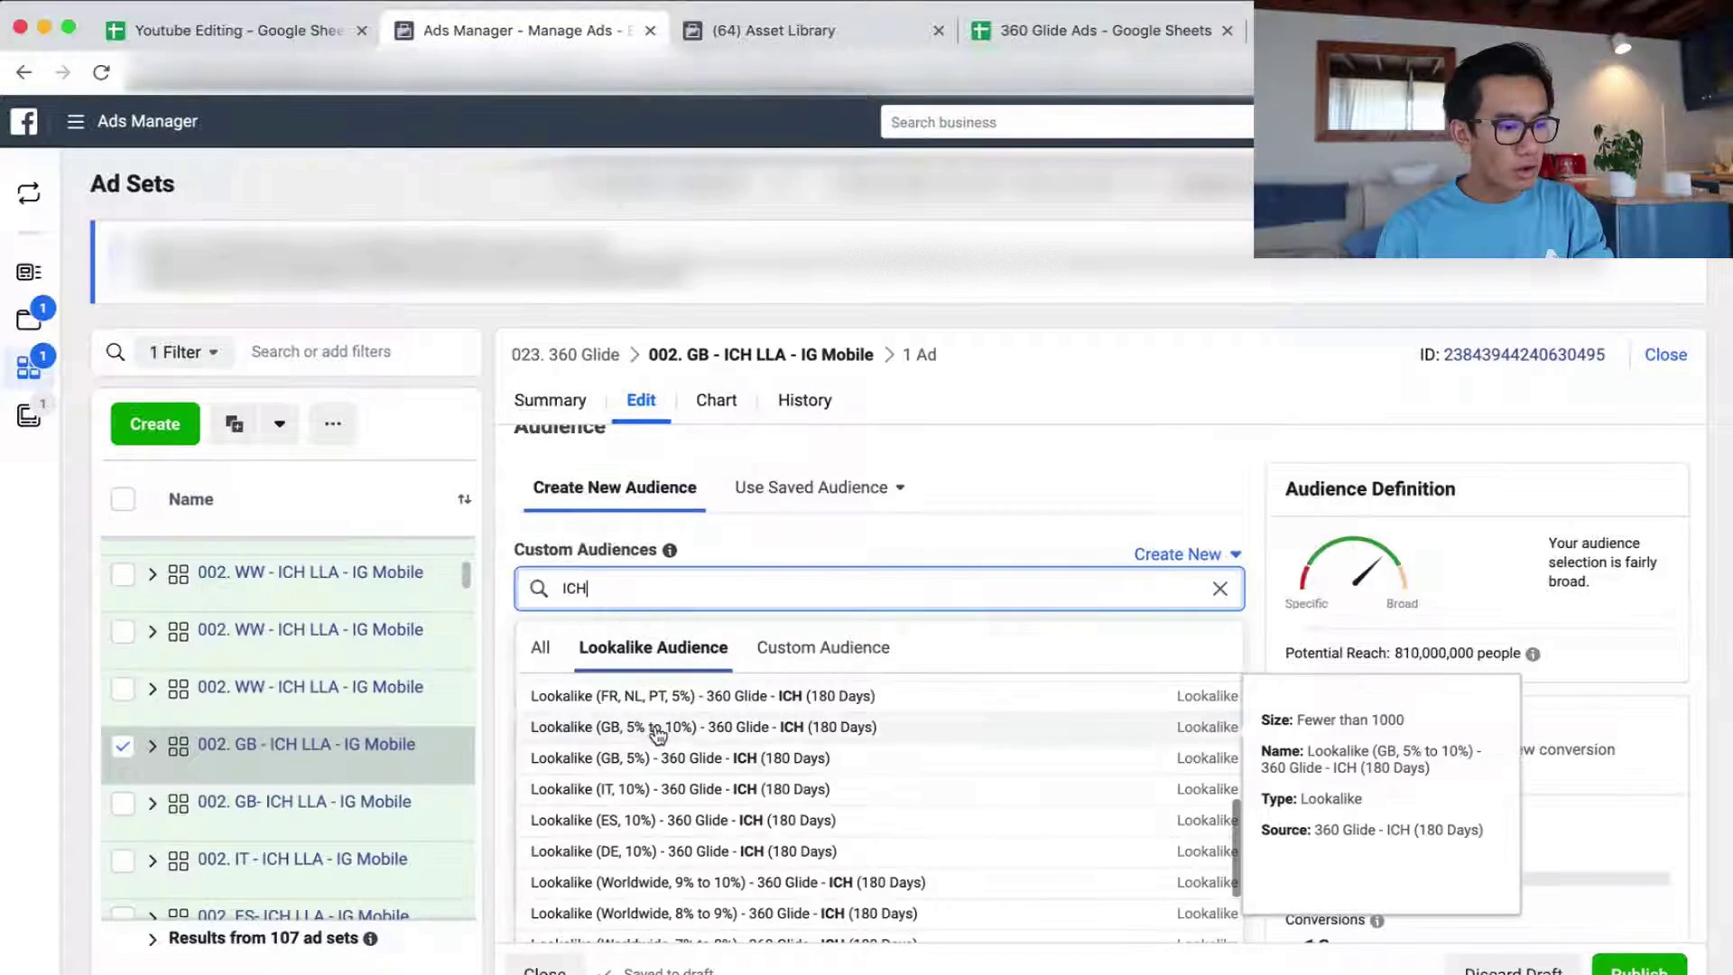
- Assign the GB 5% to 10% ICH lookalike to the 002. GB ad set and the FR, NL, PT 5% one to the WW ad set above it
left_click(658, 728)
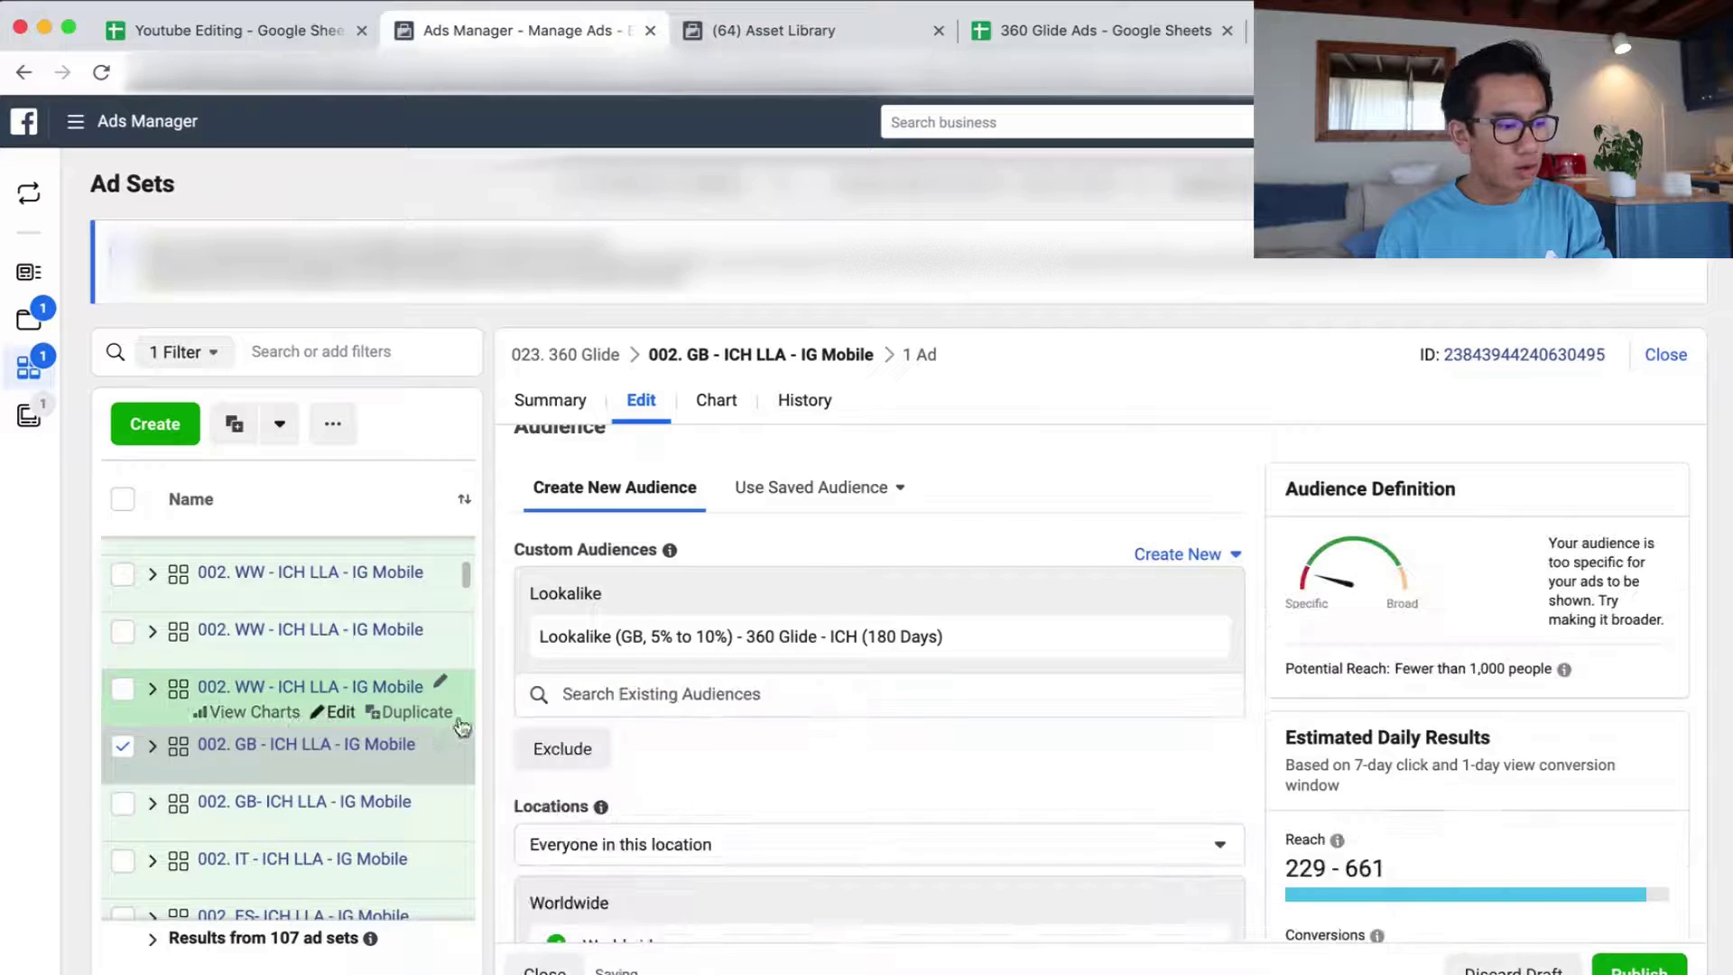
left_click(462, 725)
left_click(646, 591)
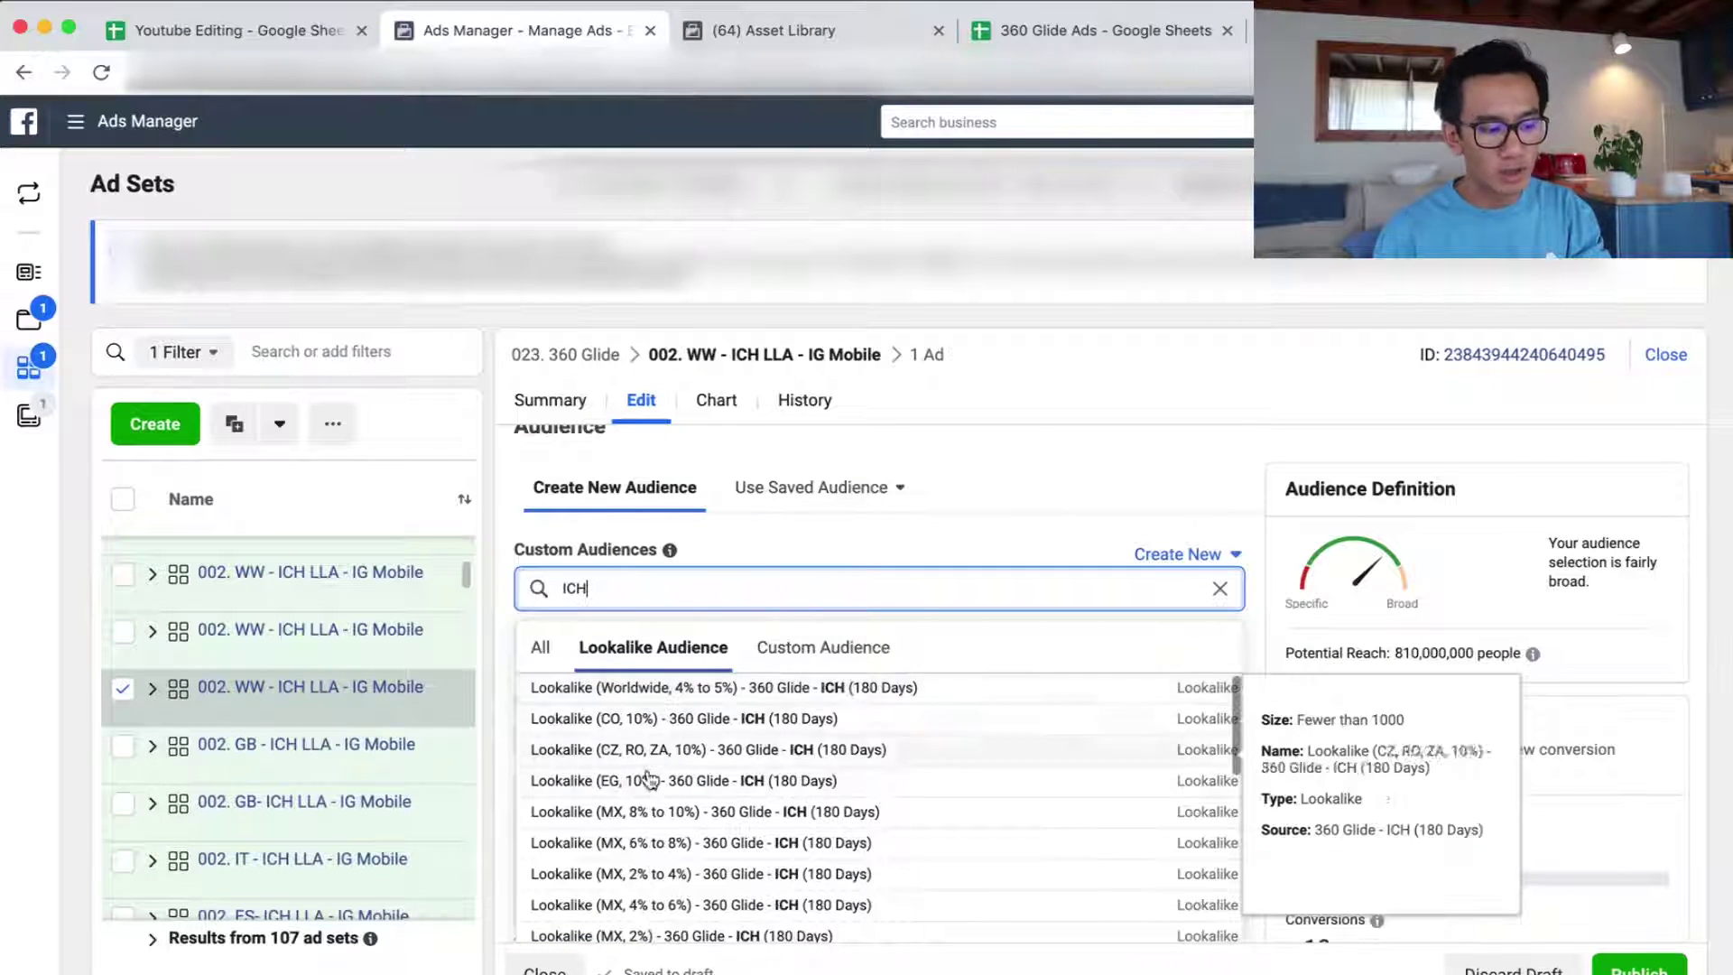
scroll(761, 839, "down", 3)
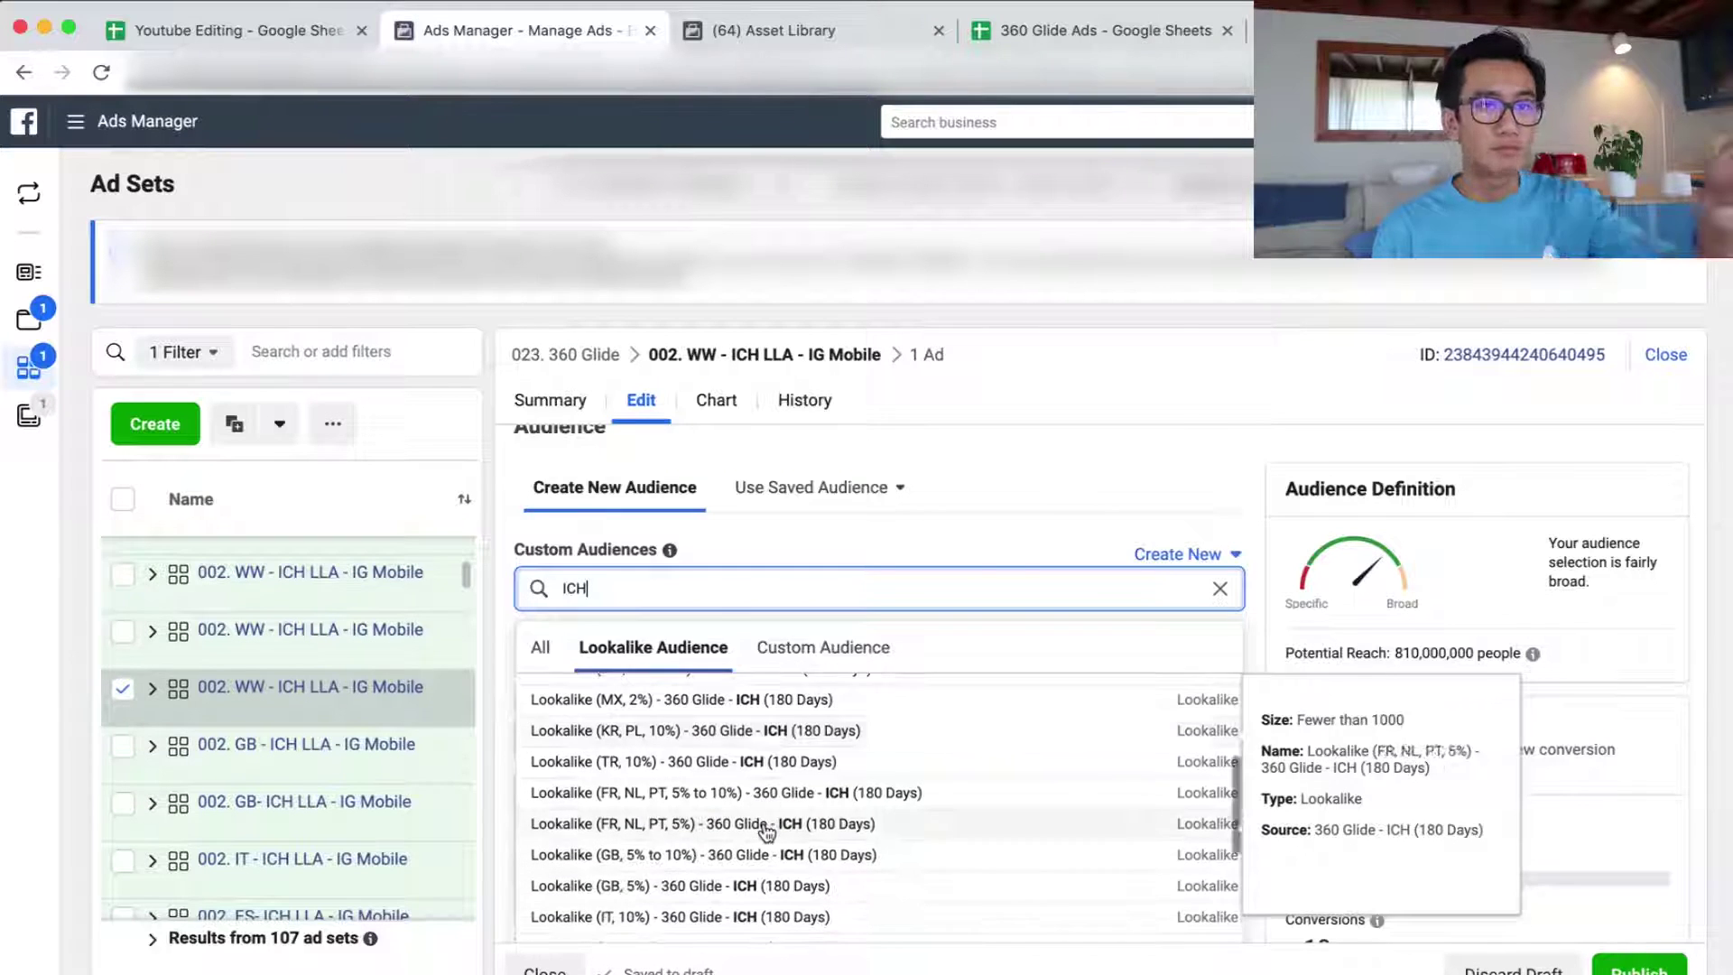
- In the next duplicated WW ad set, replace the CO 10% audience with Lookalike (EG, 10%) - 360 Glide - ICH (180 Days)
left_click(123, 624)
left_click(122, 624)
left_click(762, 636)
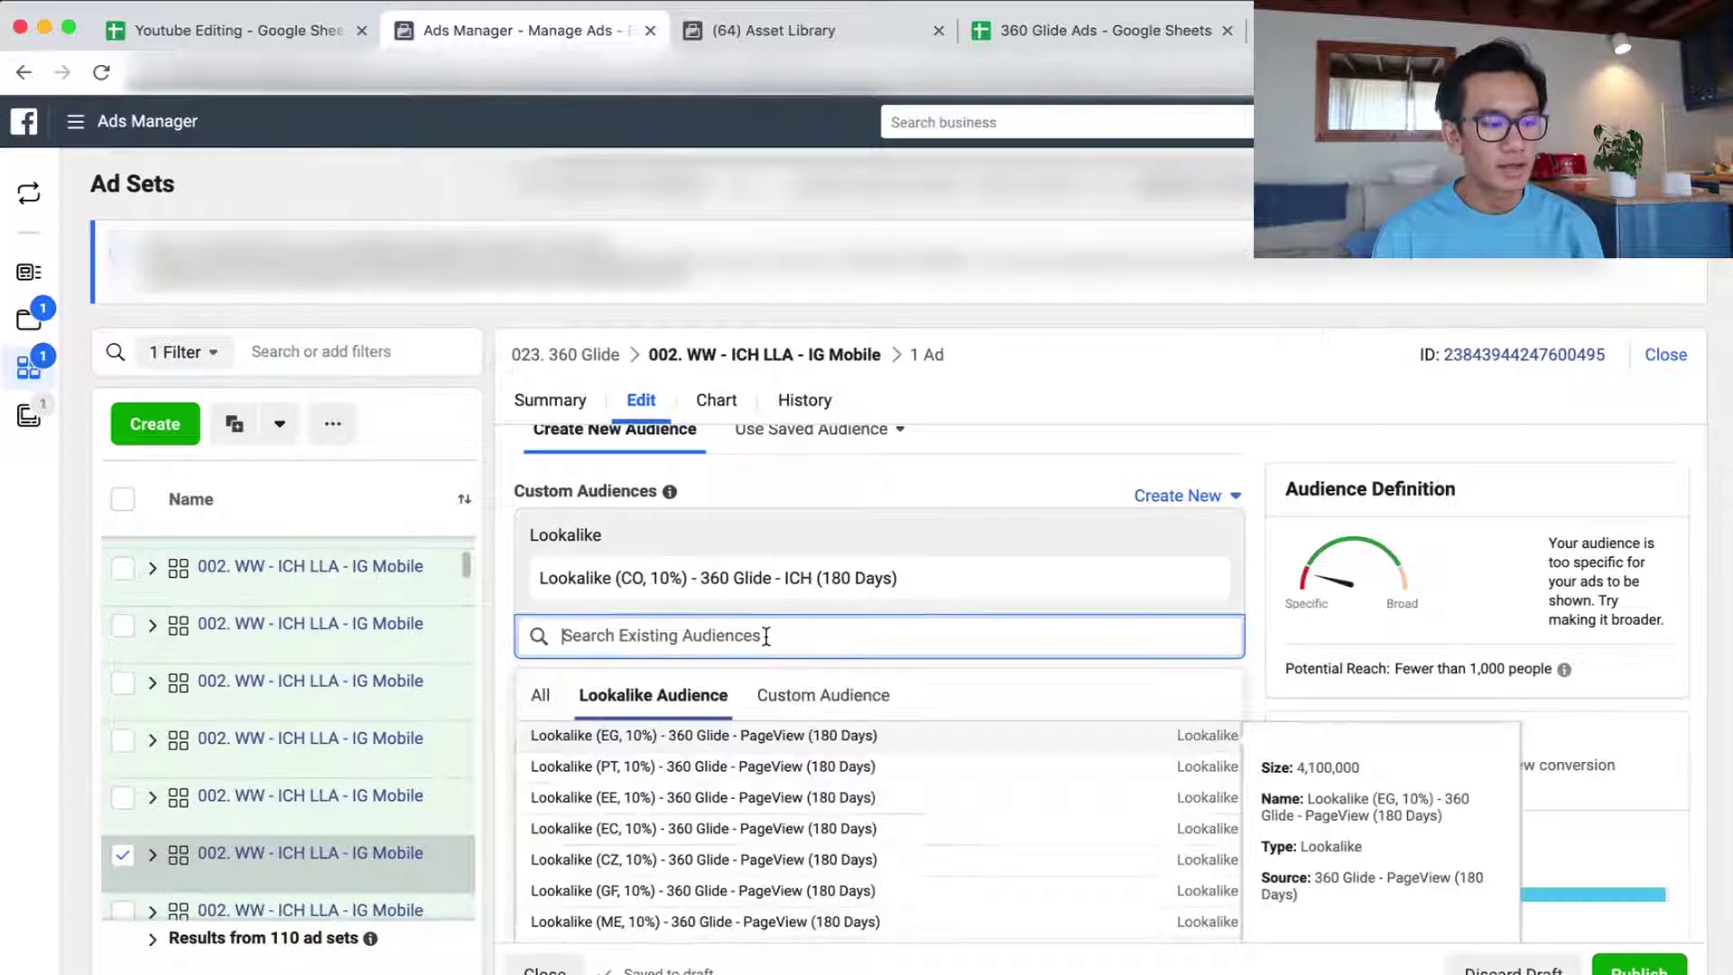
type("ICH")
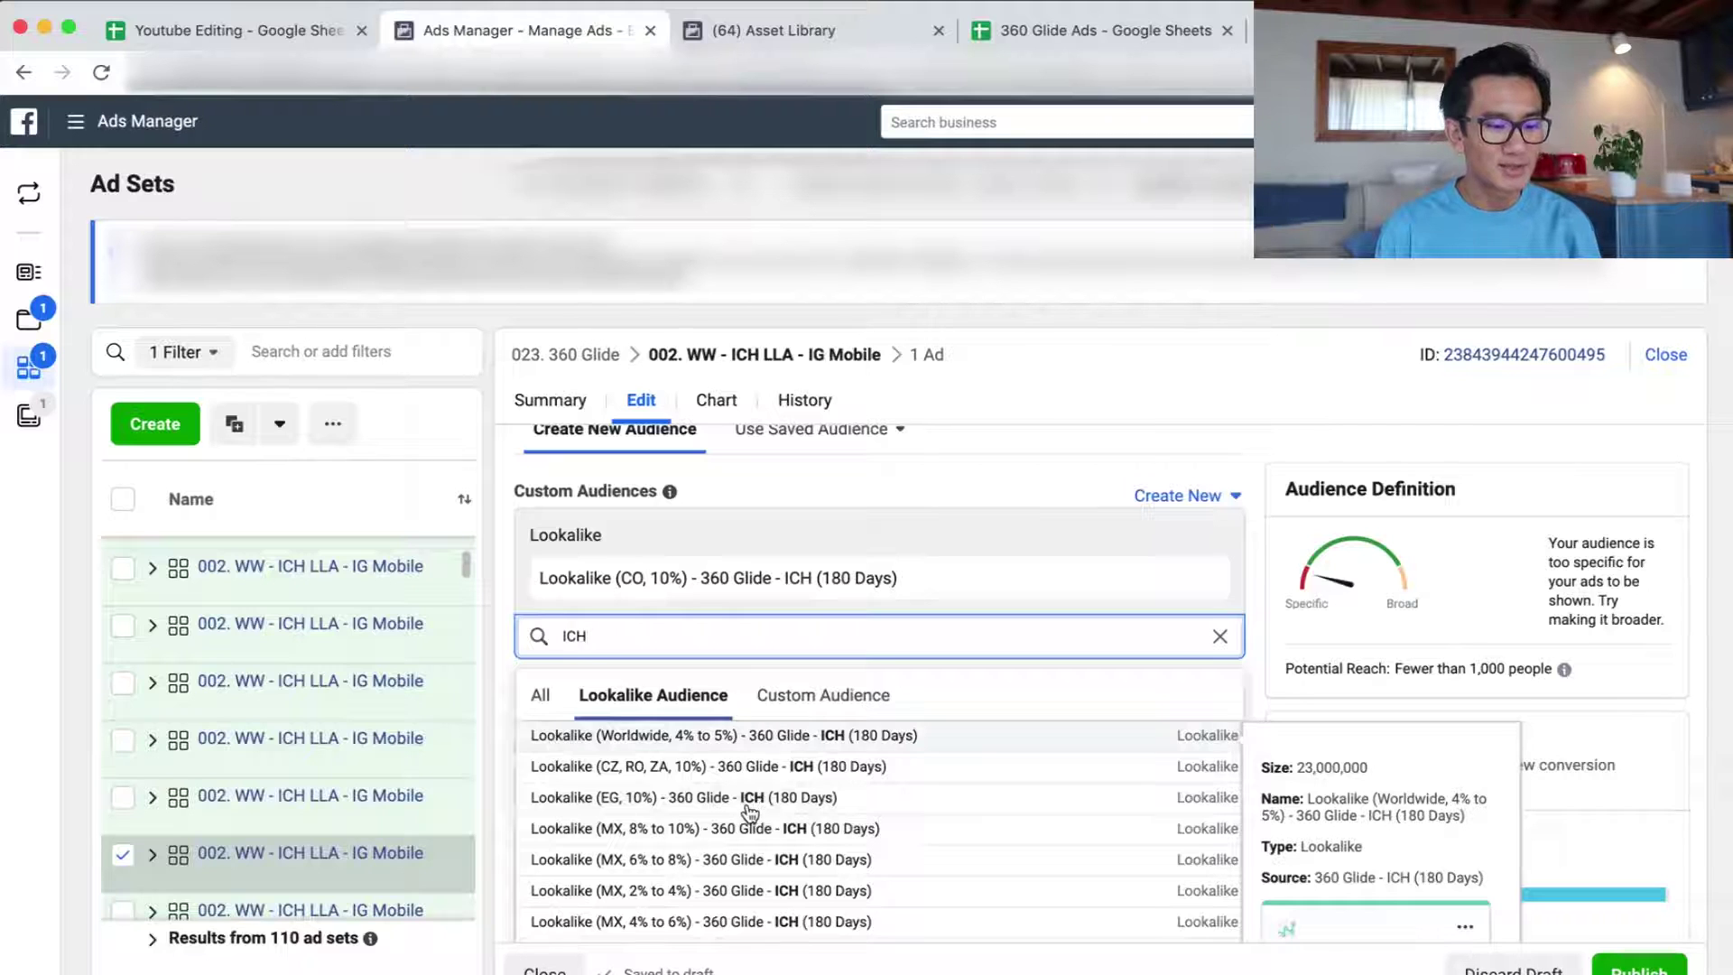
left_click(749, 797)
left_click(1206, 625)
left_click(1207, 625)
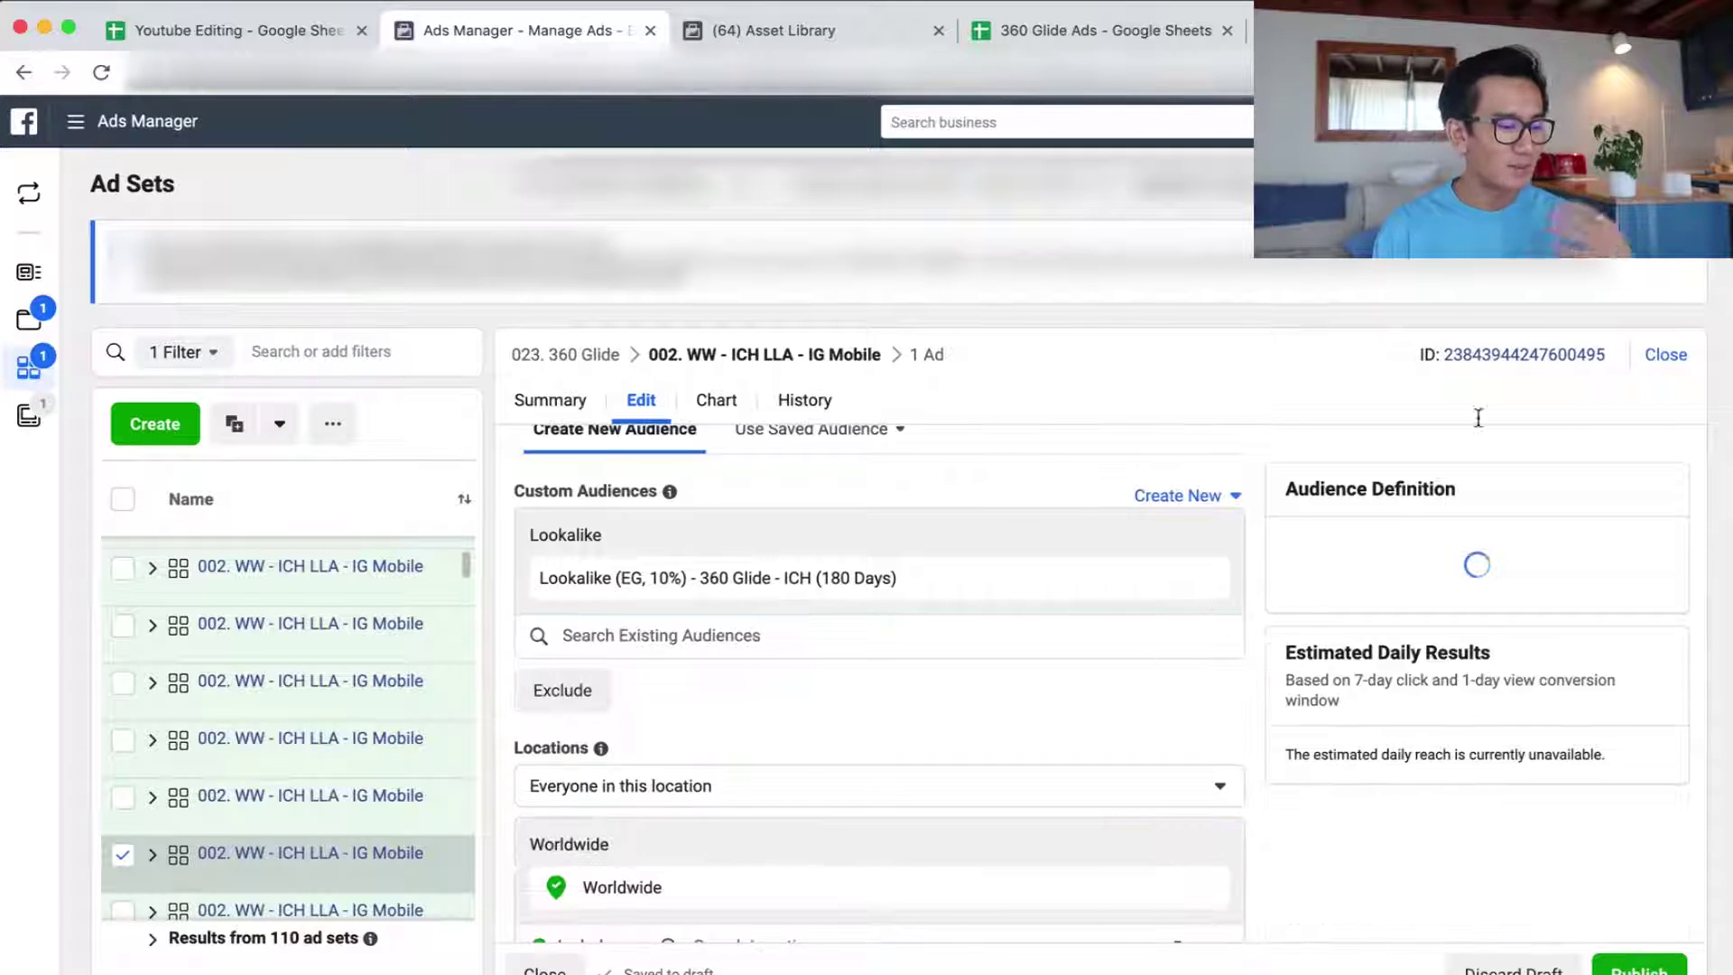
- Select the 12 draft WW - ICH LLA ad sets and rename them 002. Top ROAS Countries - ICH LLA - IG Mobile
left_click(1665, 354)
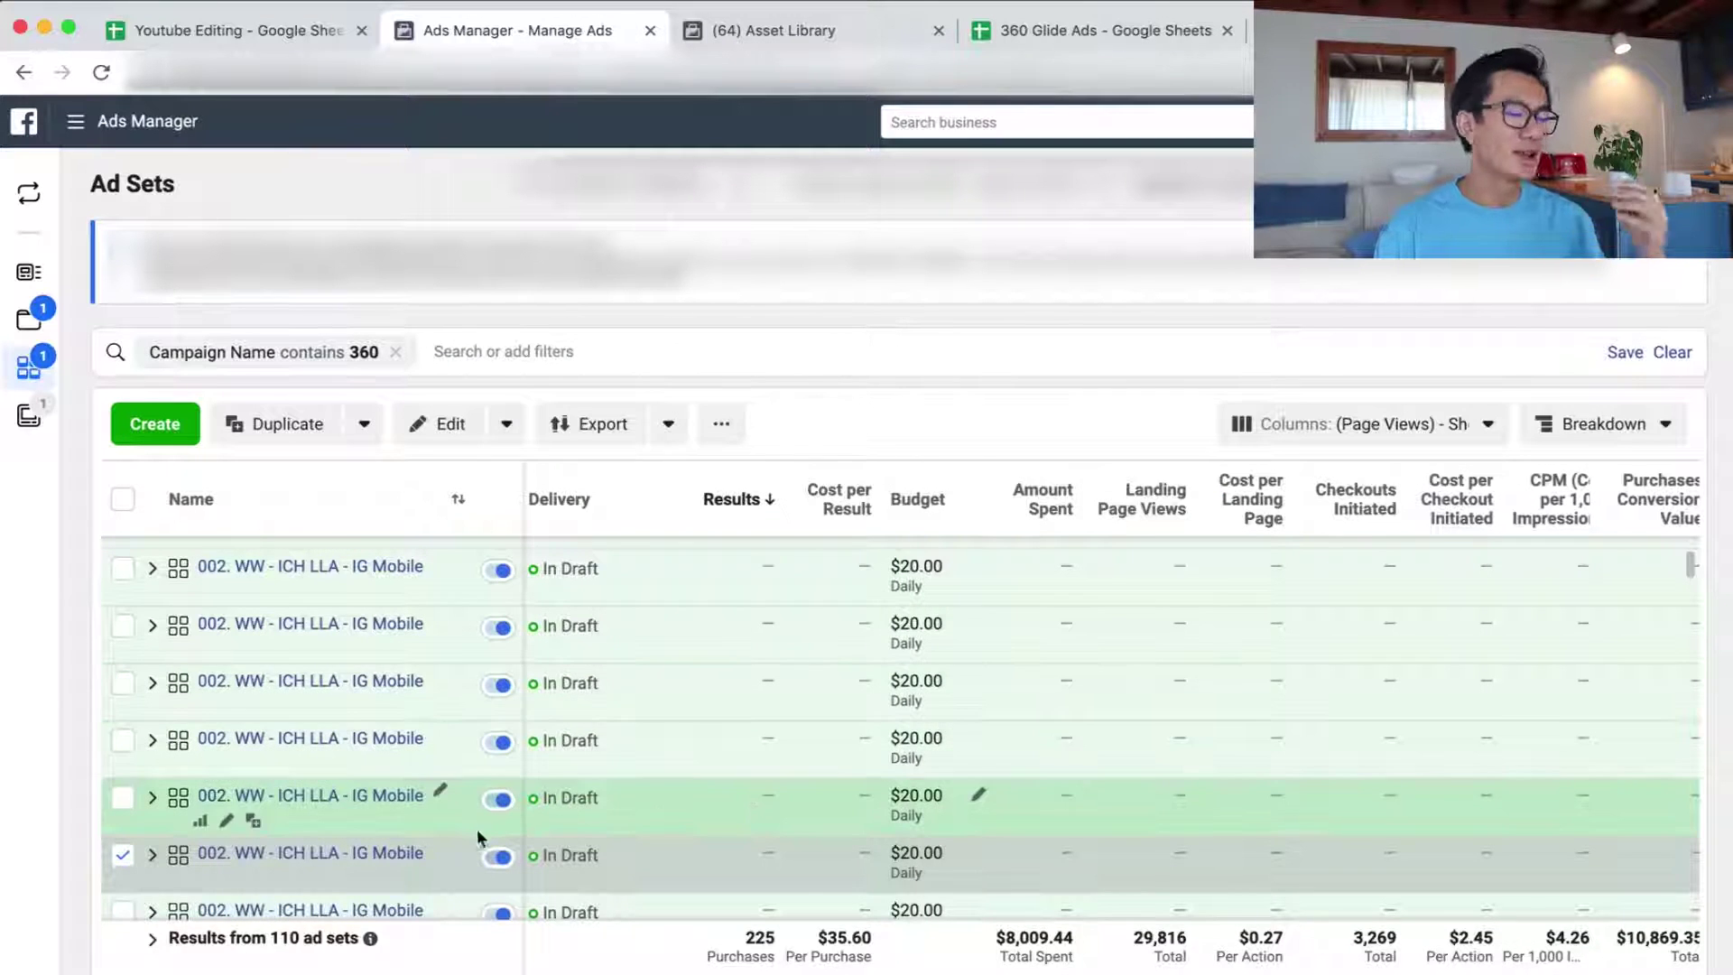
left_click(476, 828)
scroll(477, 828, "down", 3)
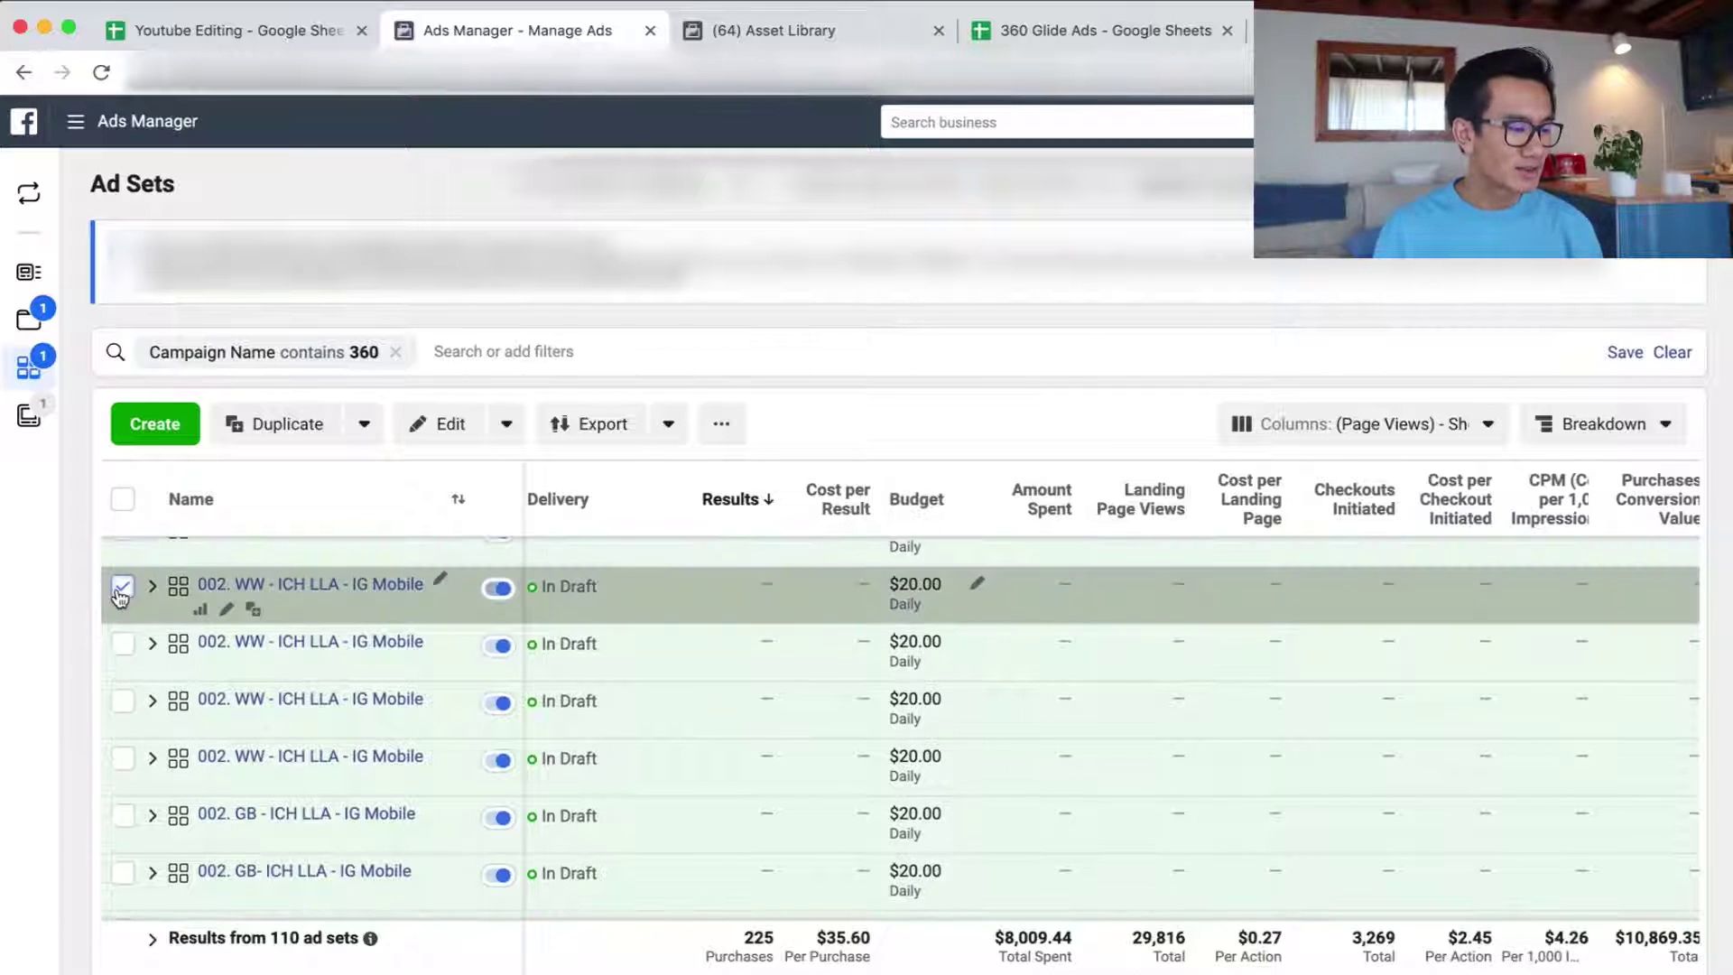
left_click(122, 758)
scroll(238, 736, "down", 3)
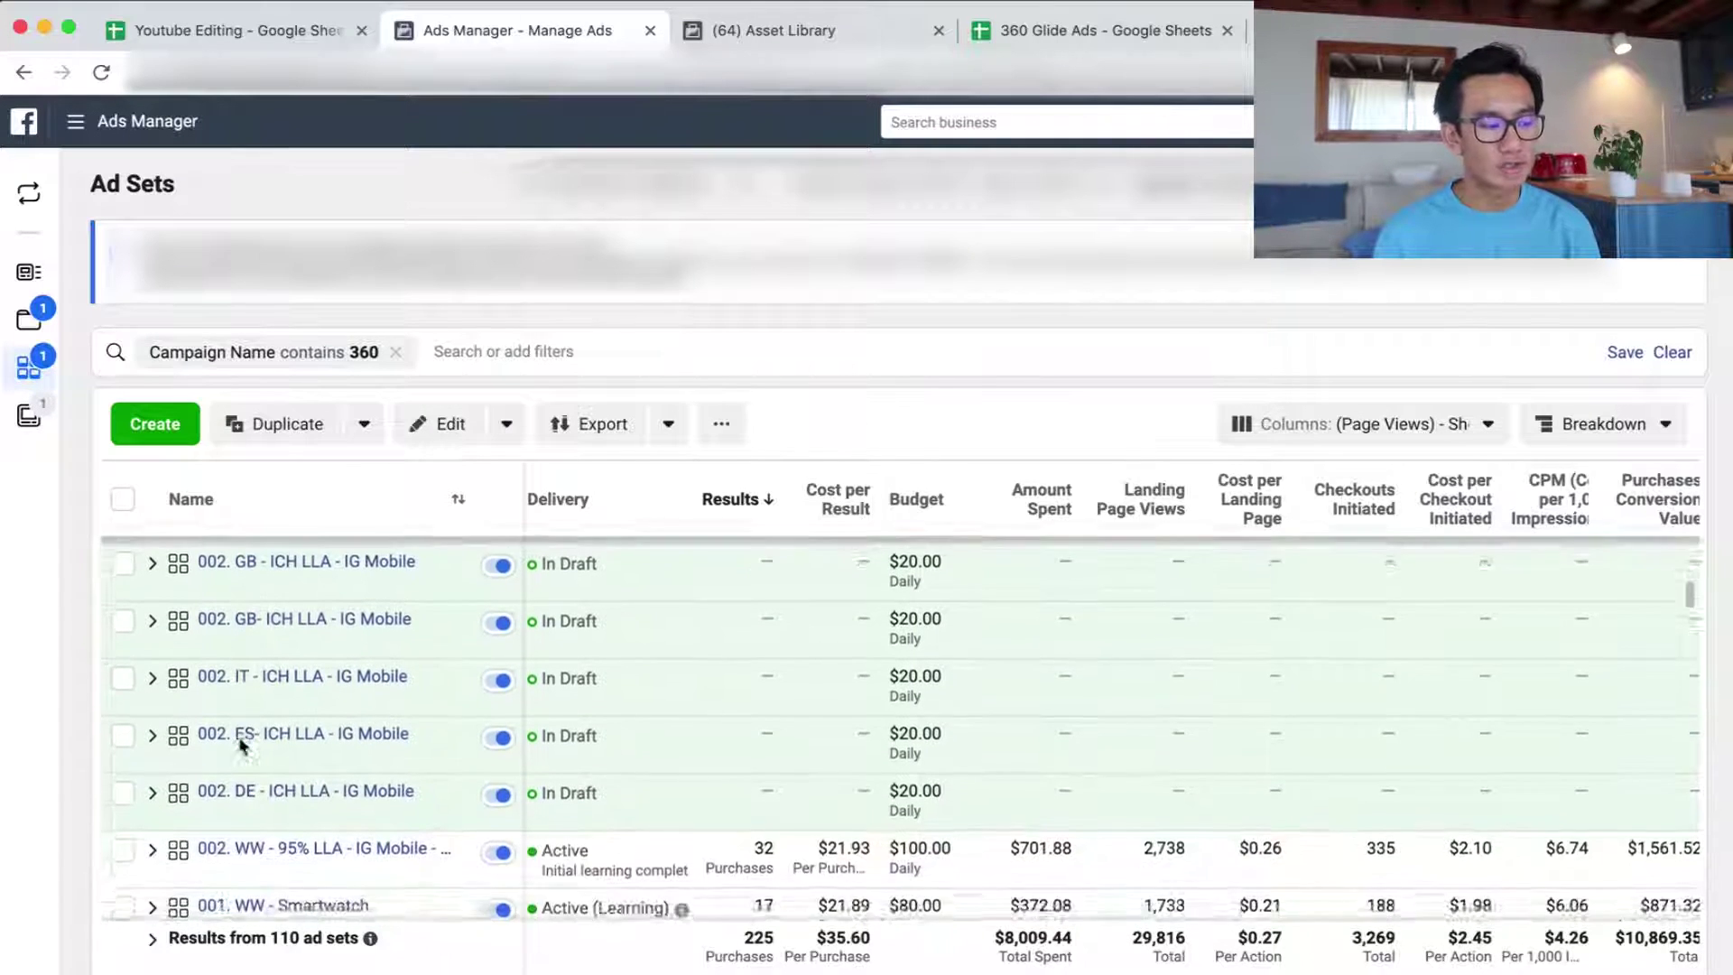
scroll(242, 745, "up", 4)
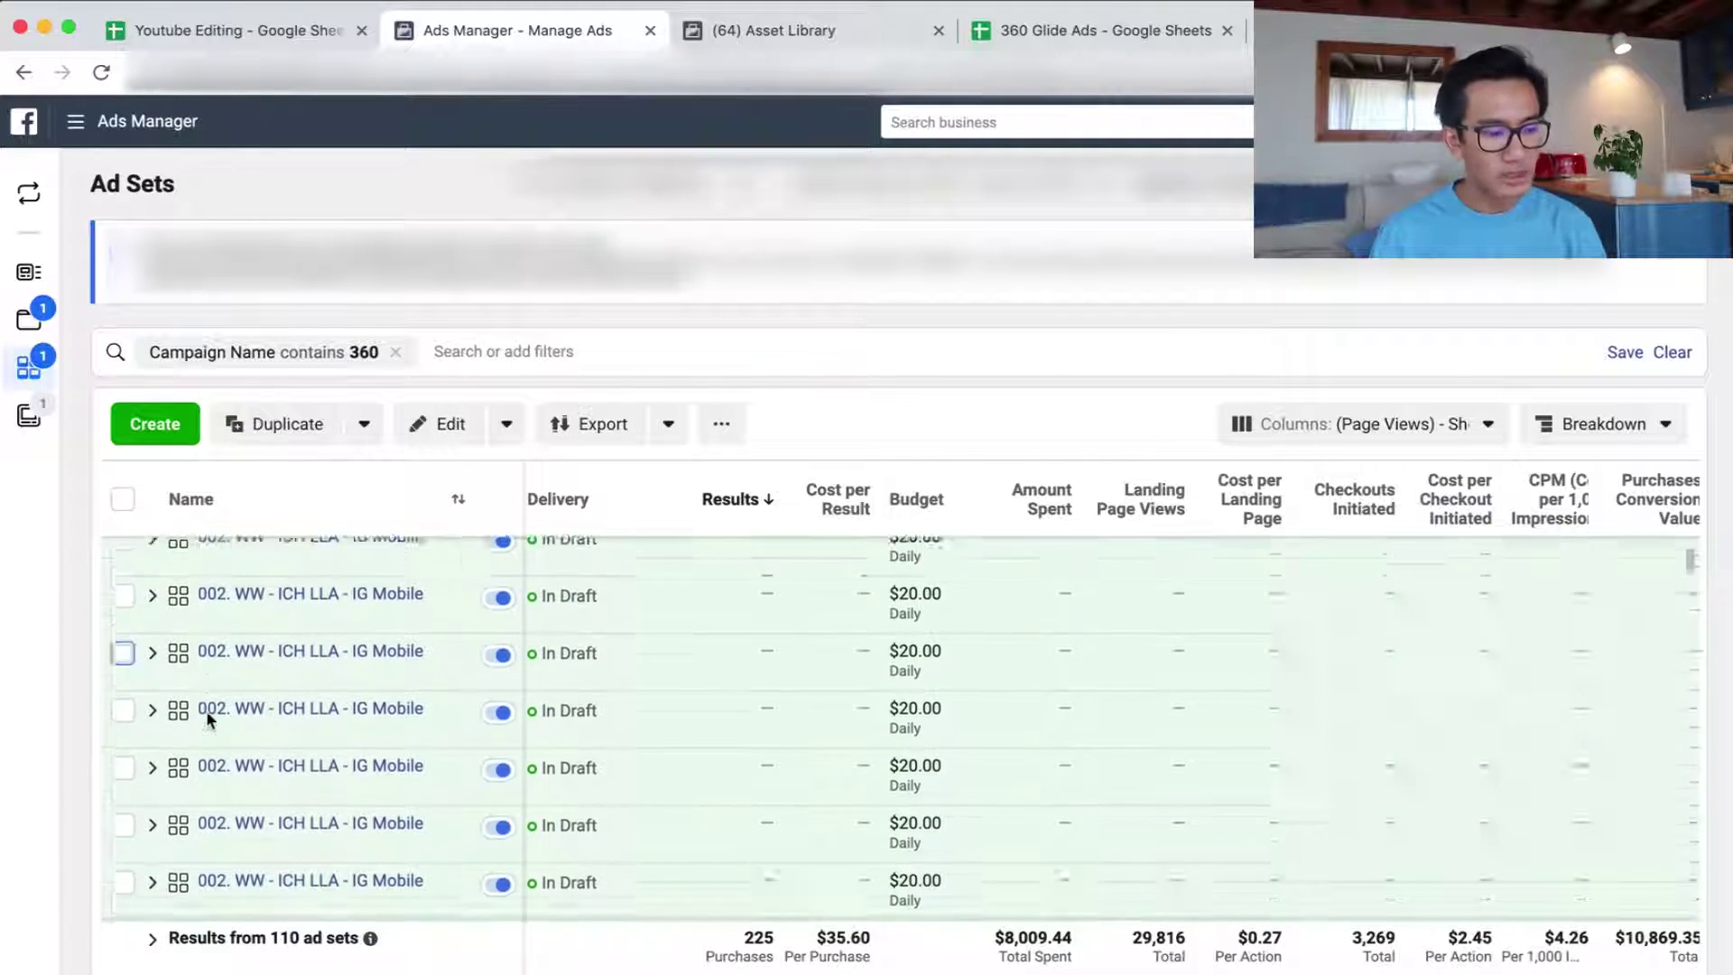
scroll(206, 709, "up", 1)
left_click(124, 556, "shift")
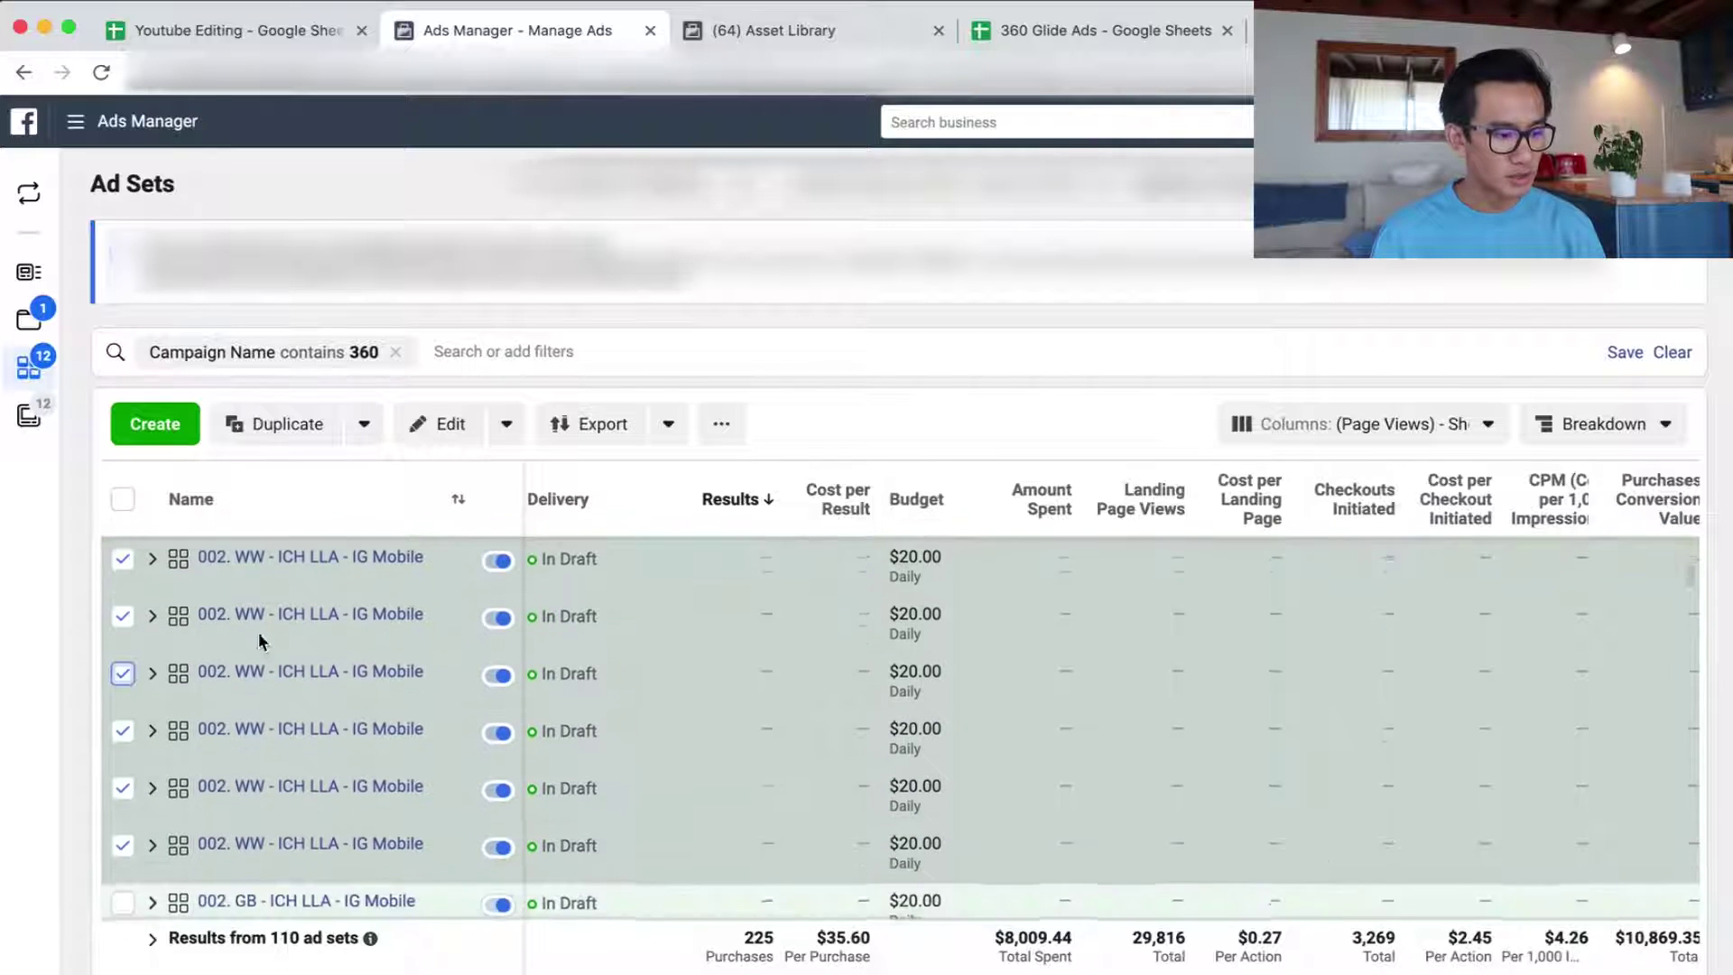
left_click(422, 442)
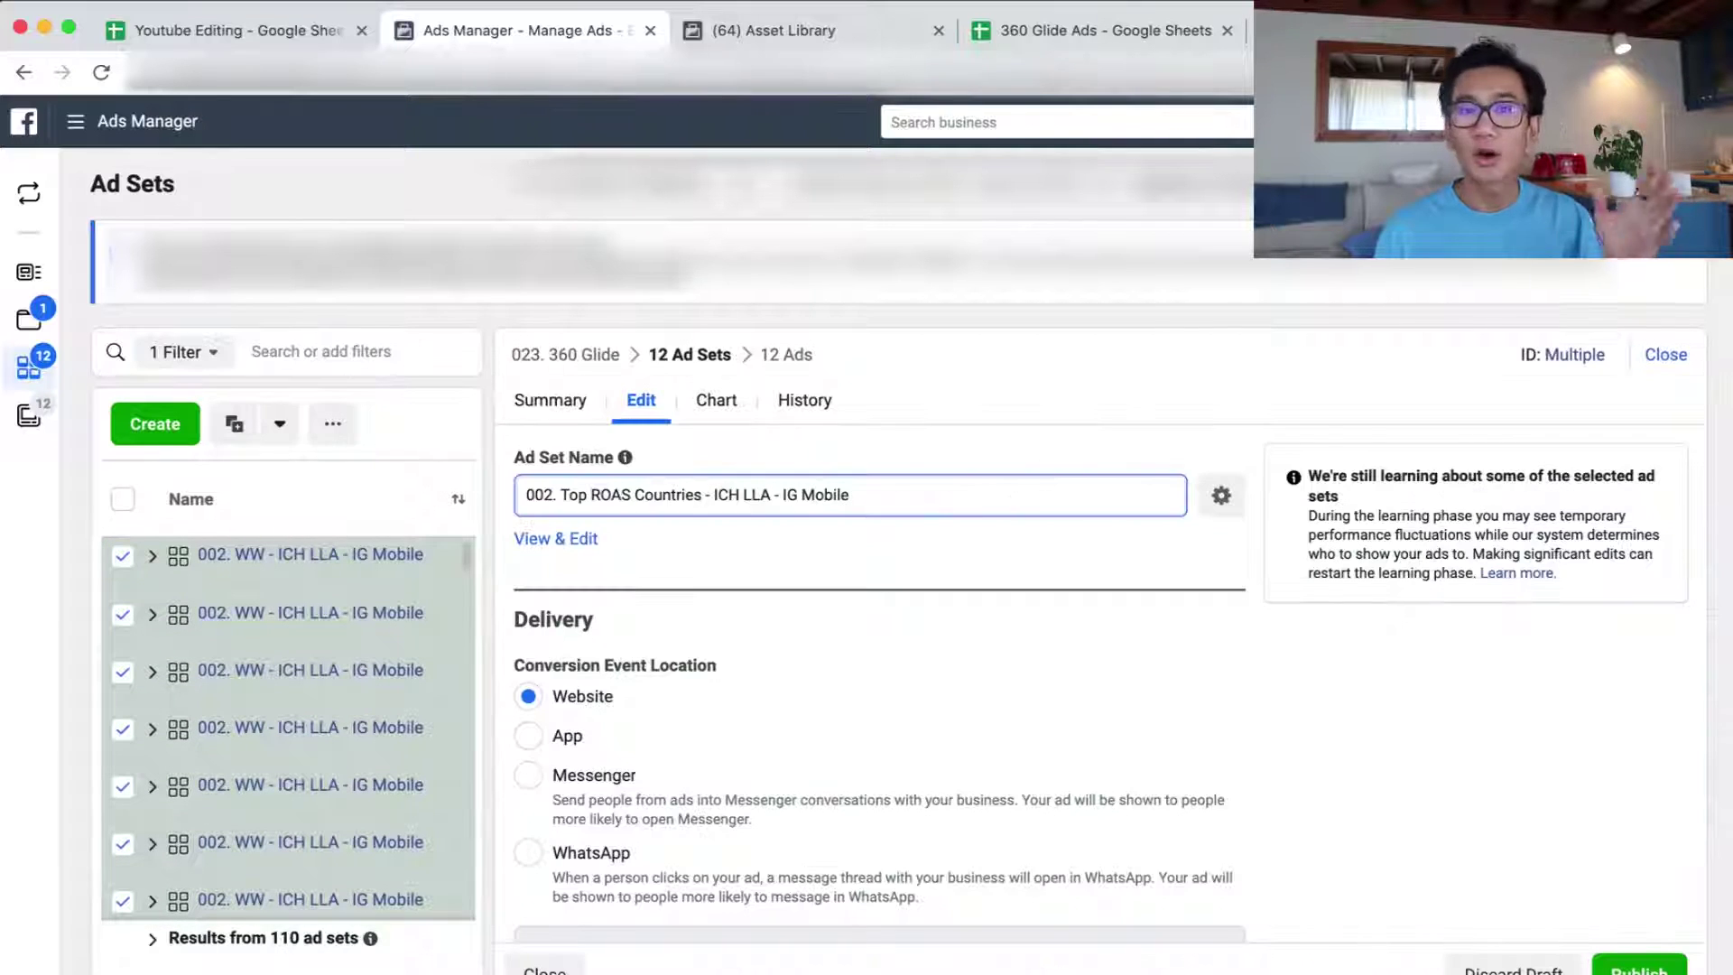
- Close the ad set editor and publish all the new draft ad sets together with their ads
left_click(1670, 355)
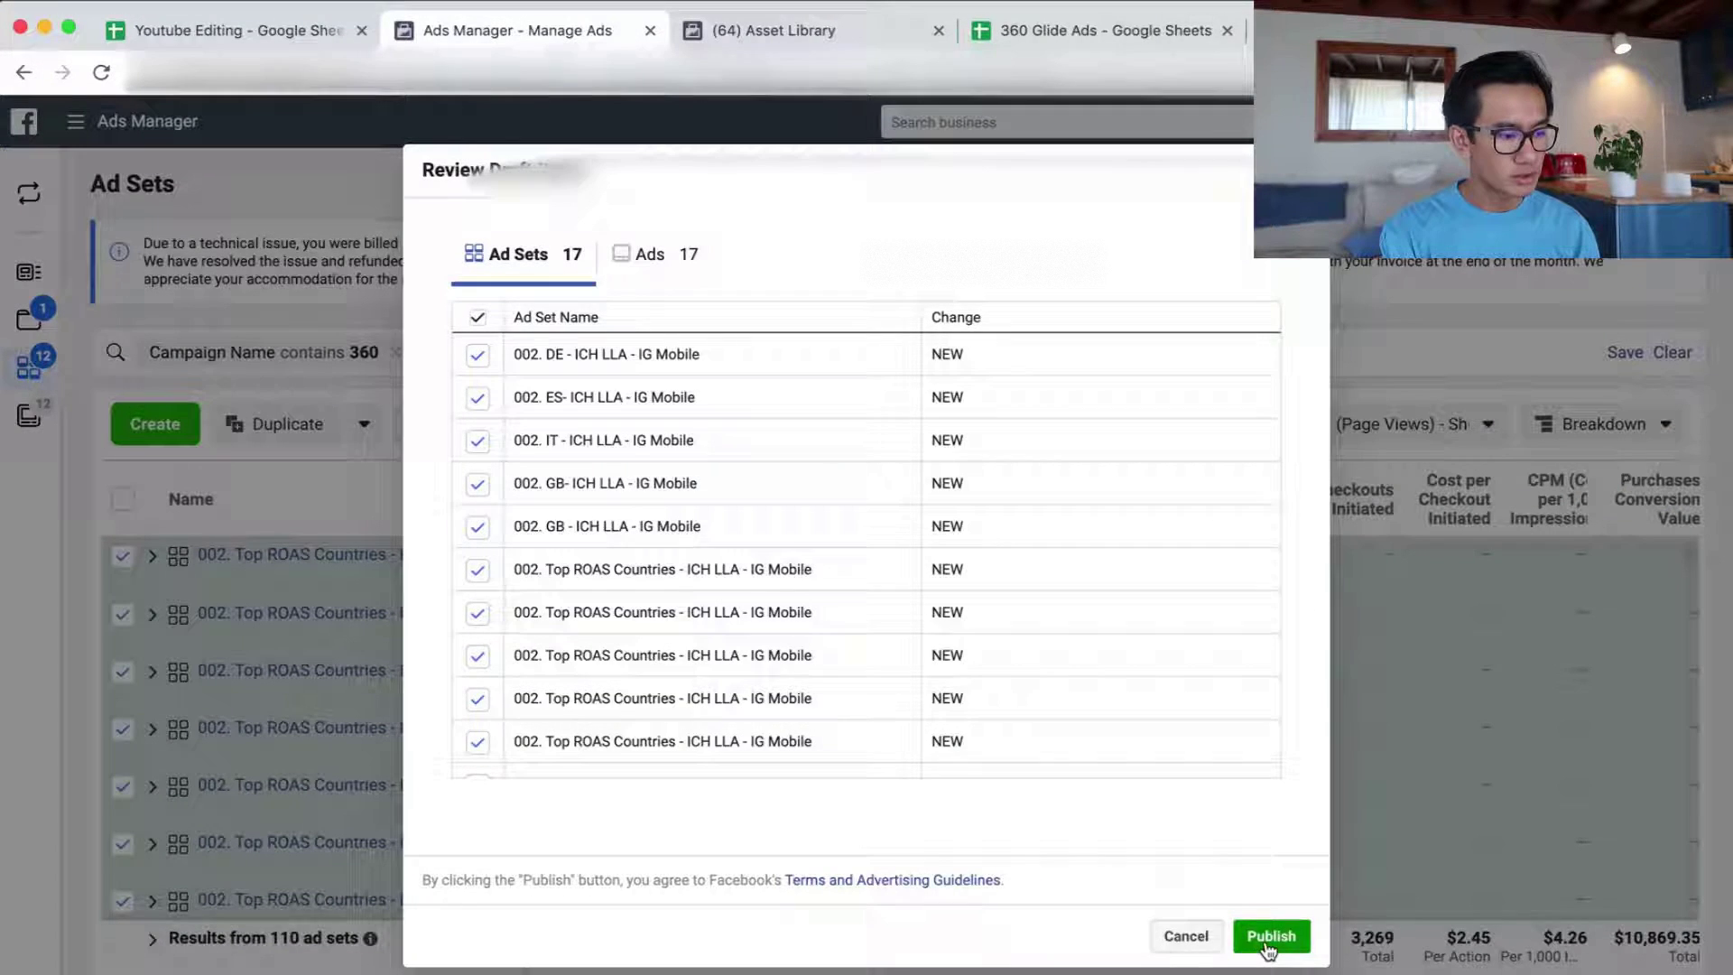
left_click(1268, 939)
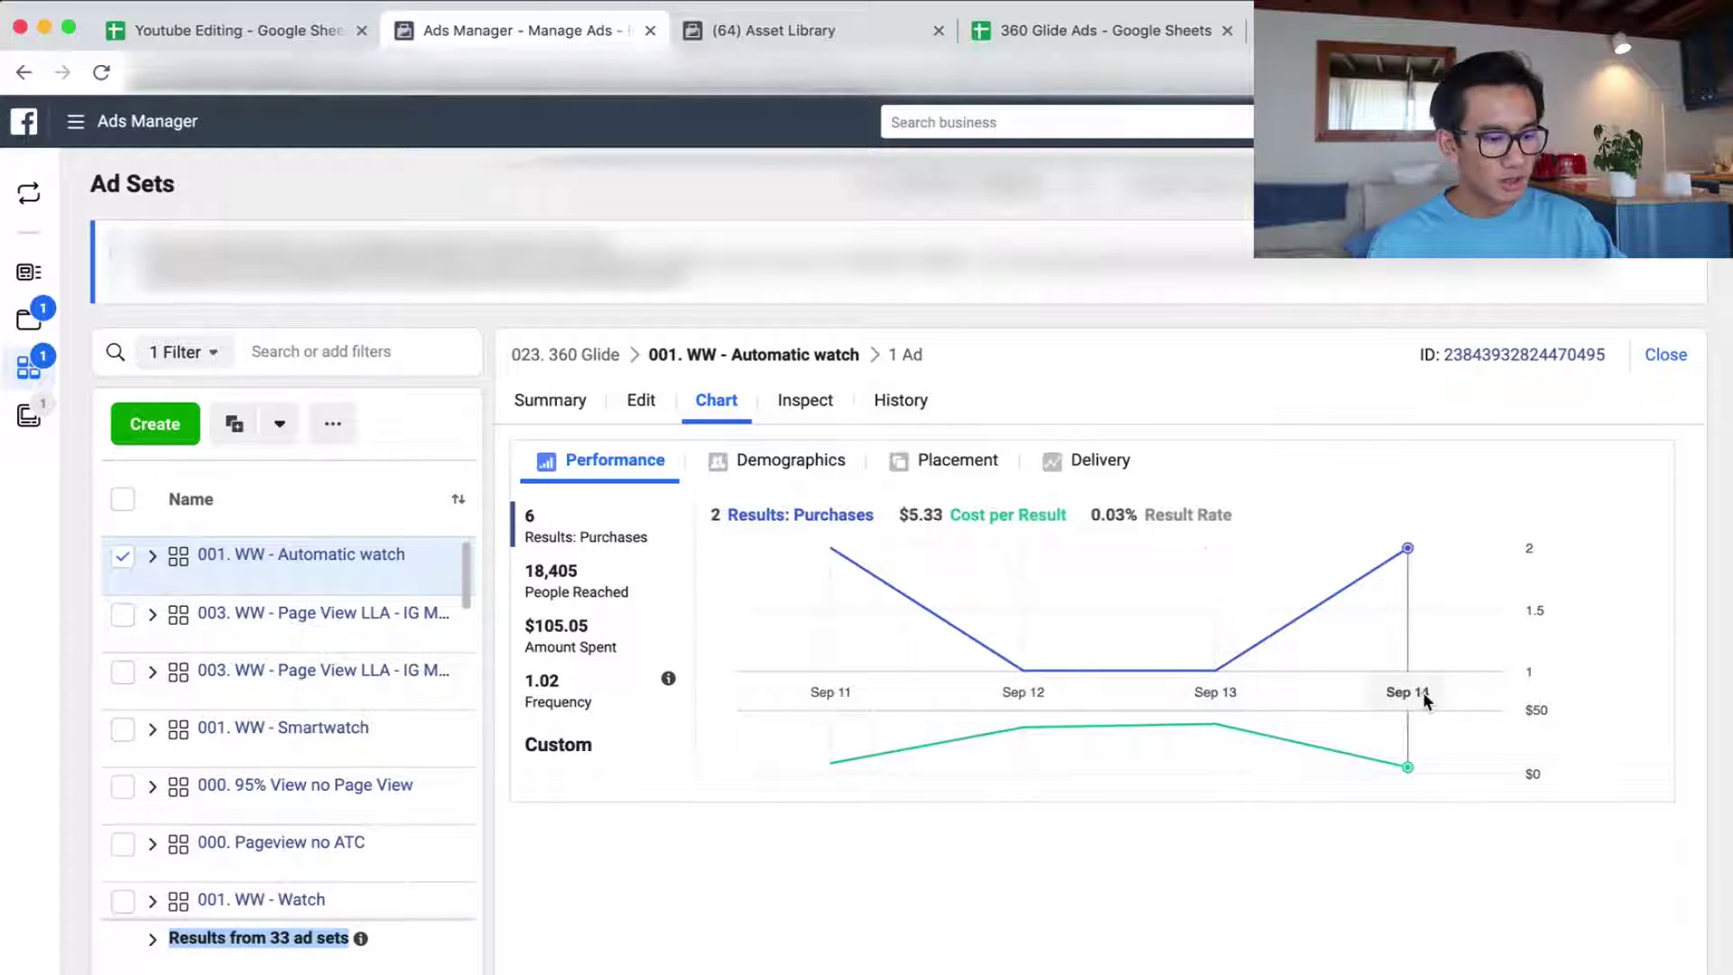
- Close the performance chart of 001. WW - Automatic watch and examine the purchase ROAS of the ad sets that are not inactive
left_click(1663, 354)
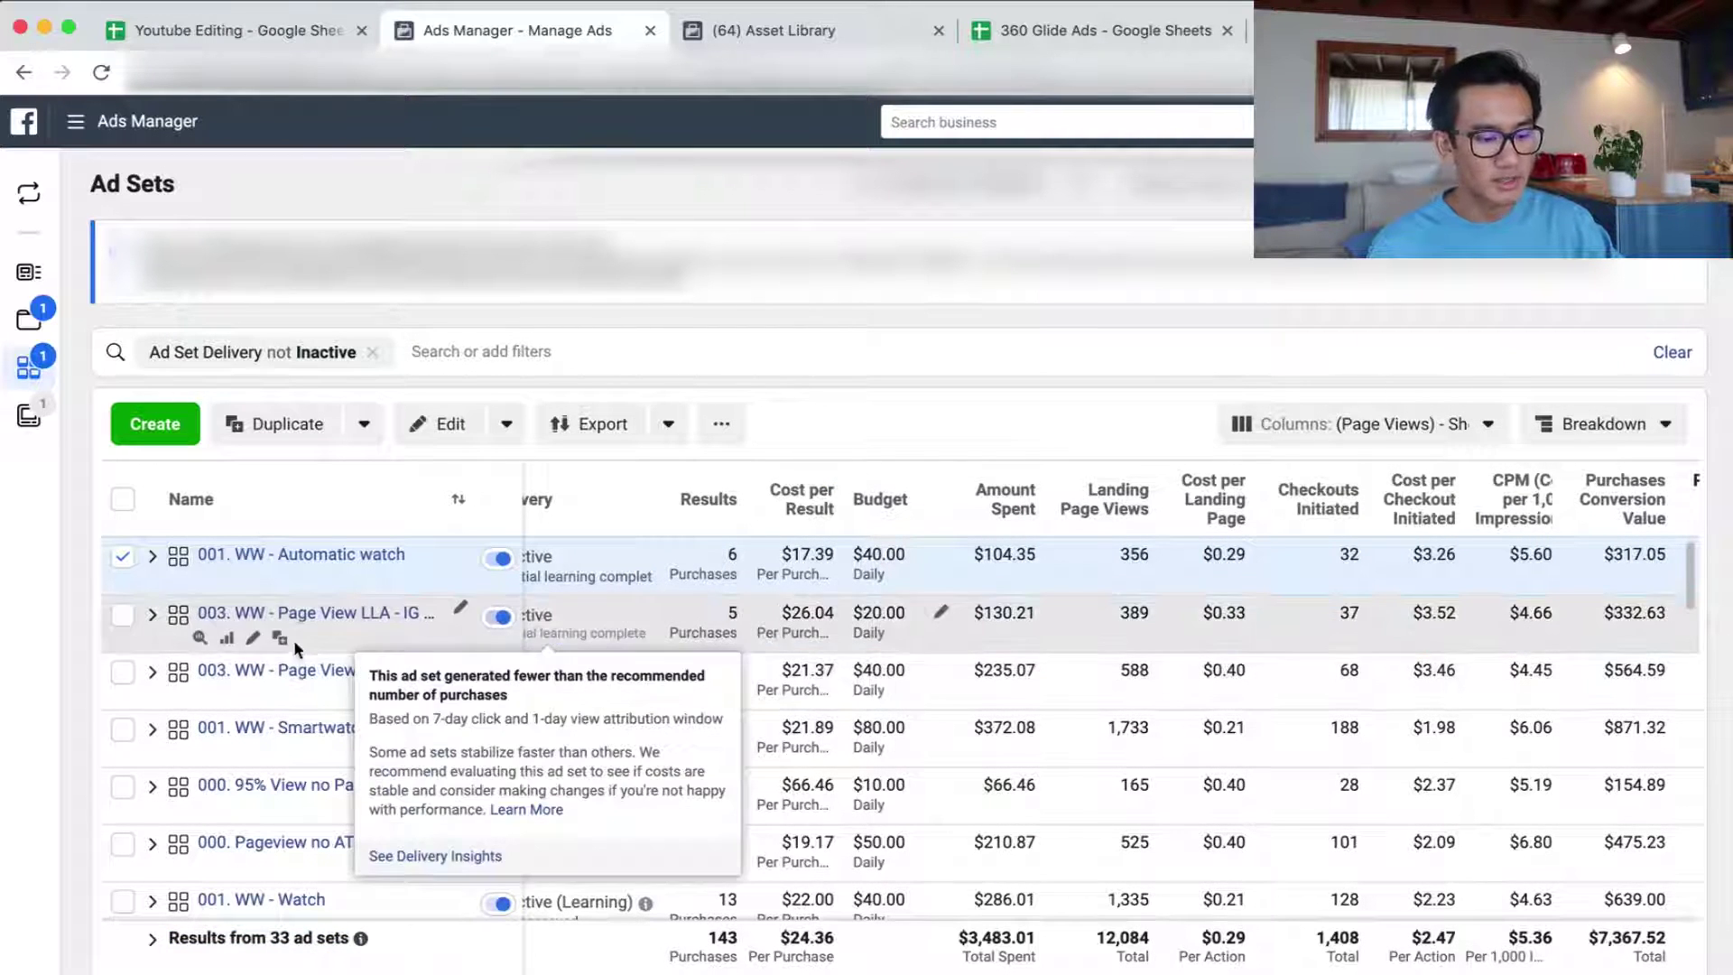
scroll(902, 729, "right", 5)
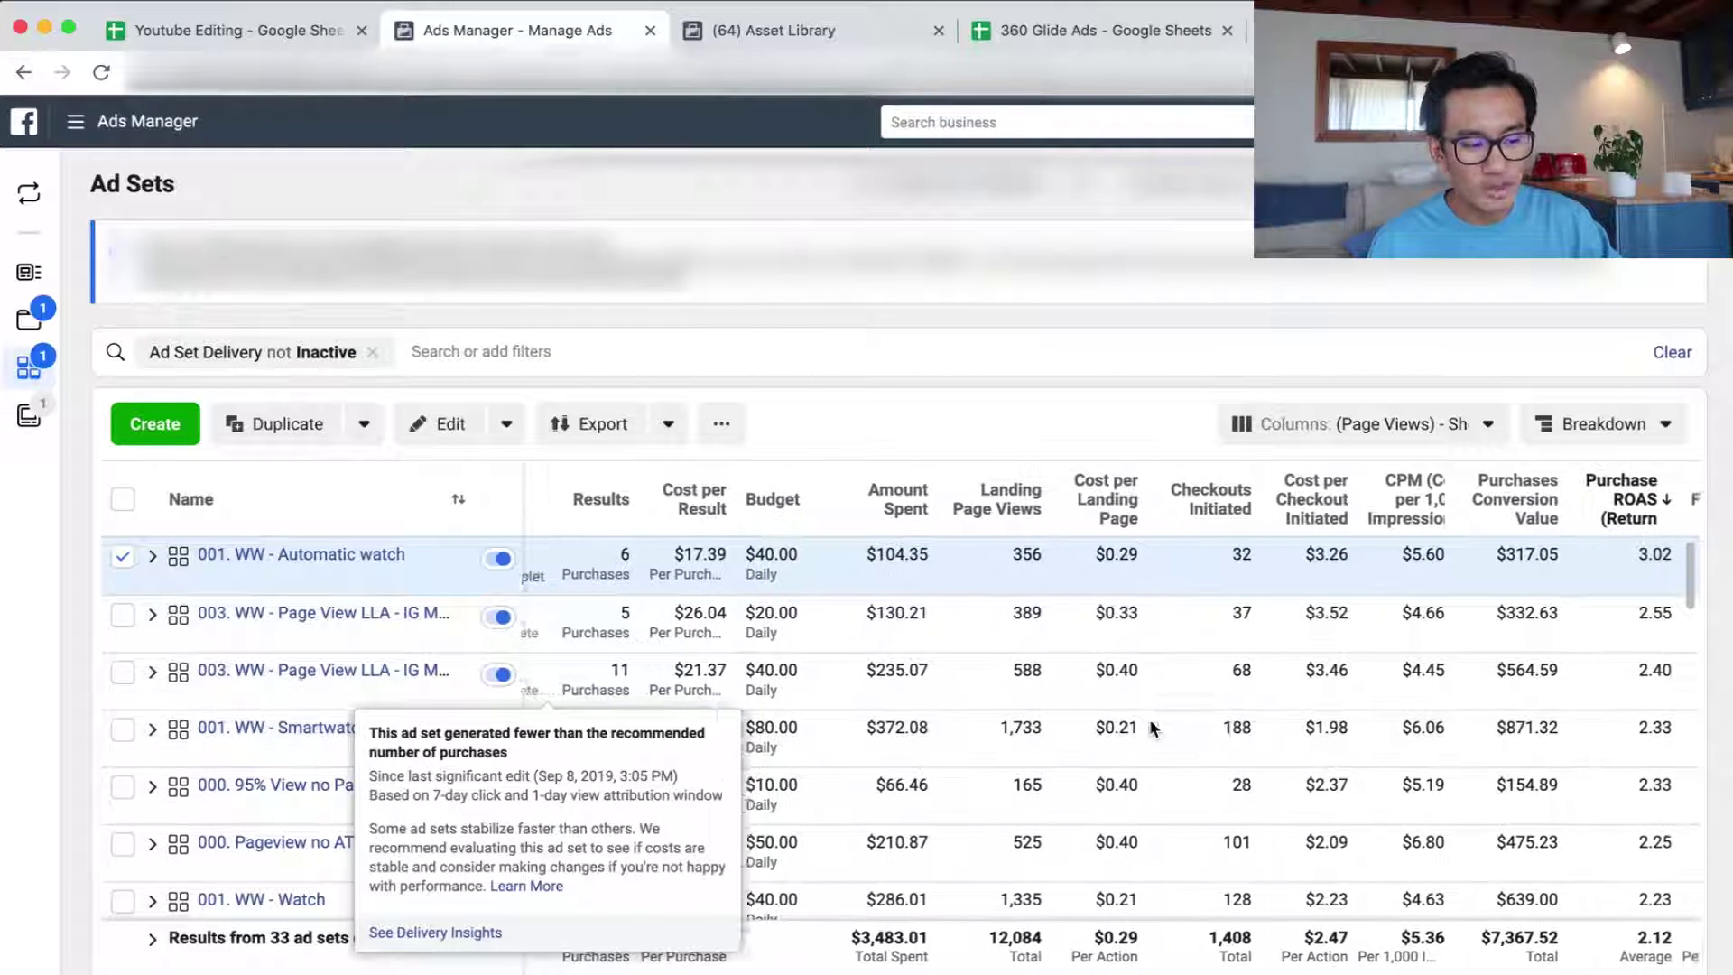